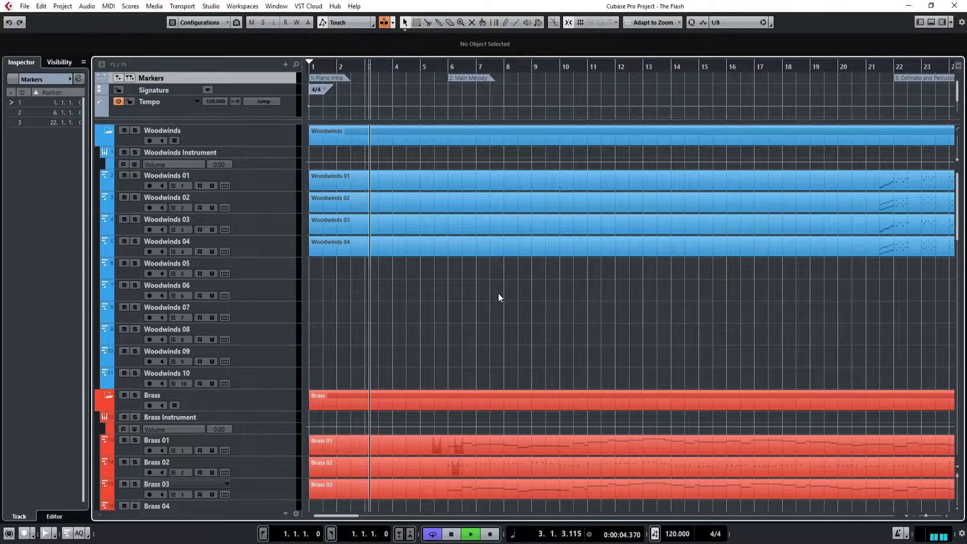
Open all project events together in the Key Editor, follow the notes during playback through bar 20, and close it.
key(ctrl+a)
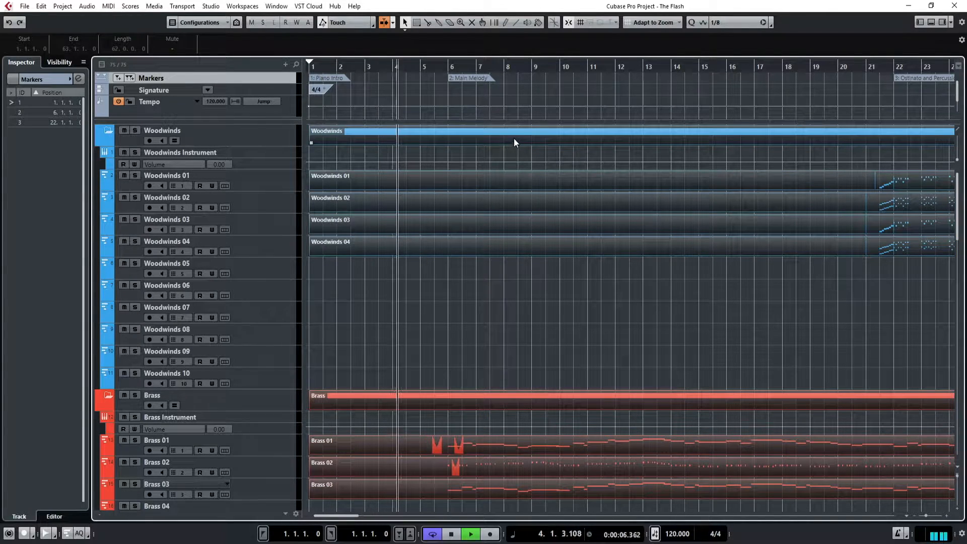
key(Return)
scroll(500, 277, down, 3)
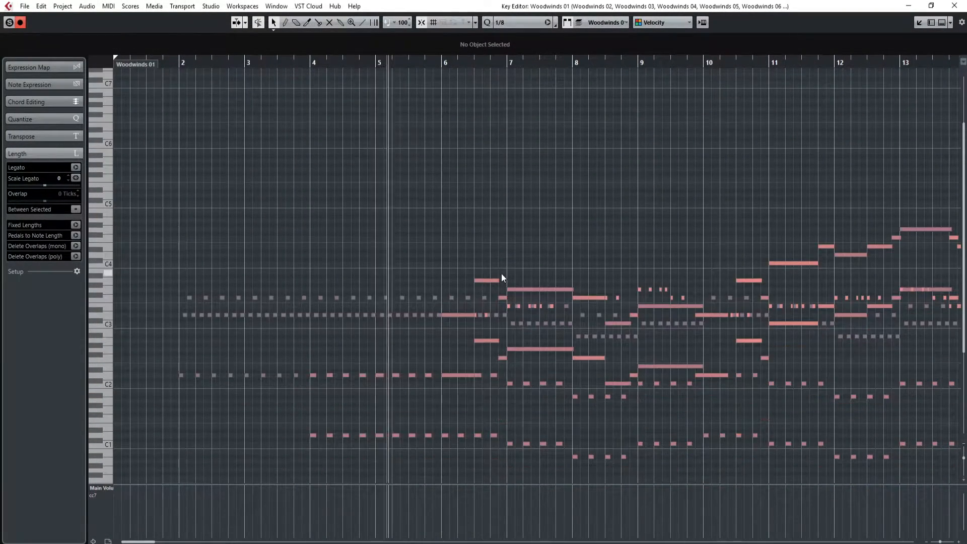
scroll(500, 278, down, 3)
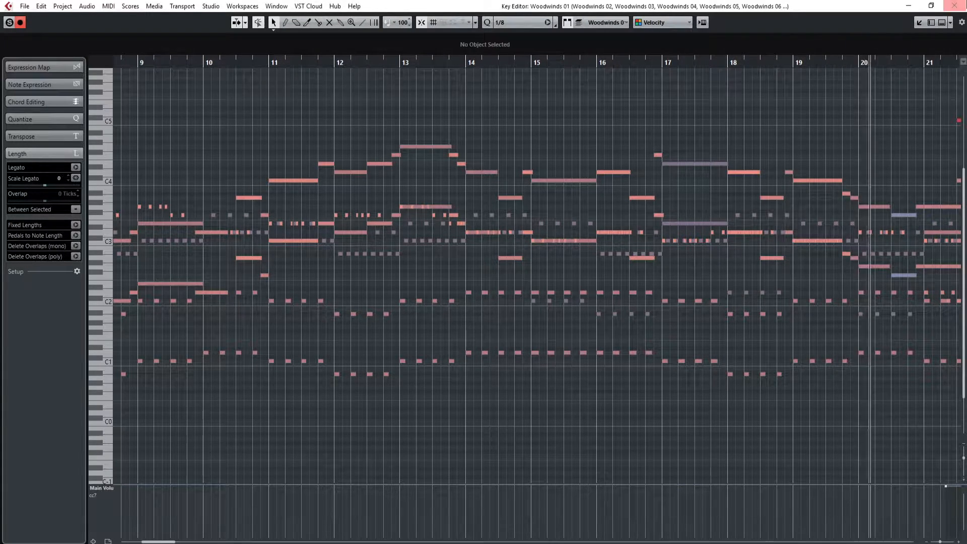
click(954, 5)
double_click(623, 136)
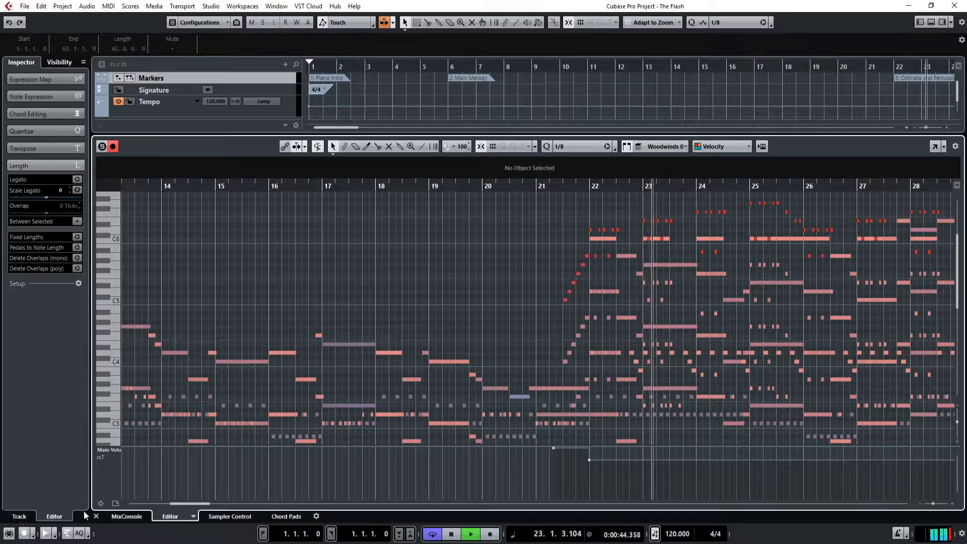
click(96, 516)
click(599, 322)
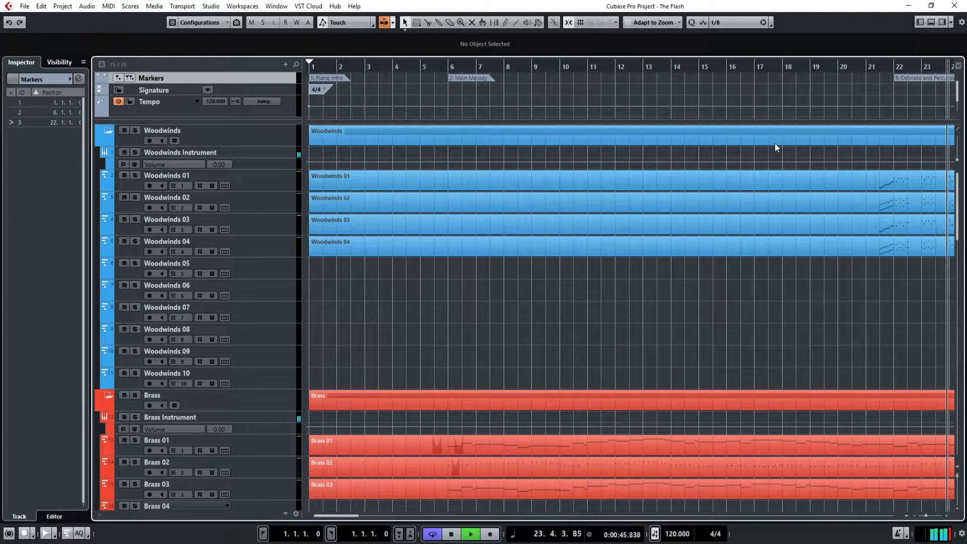
click(808, 138)
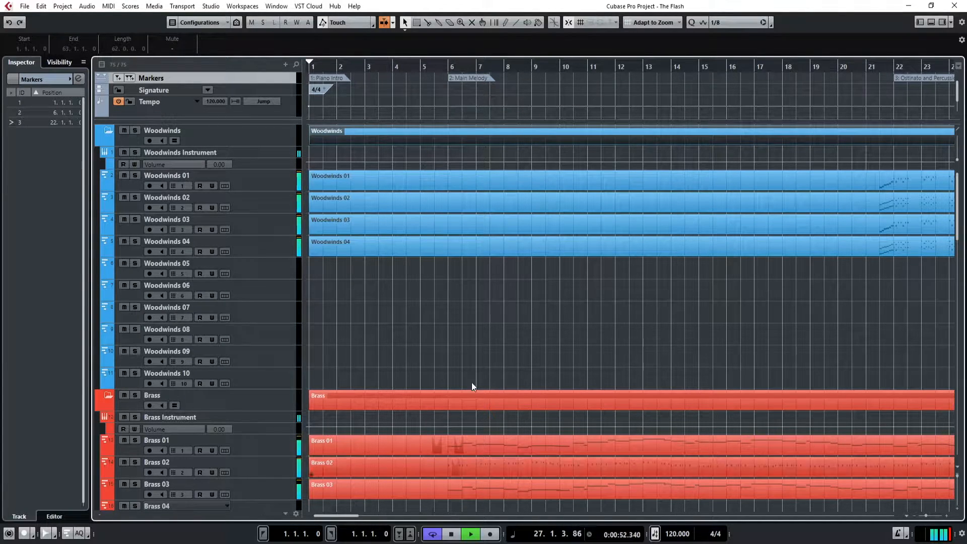
click(533, 298)
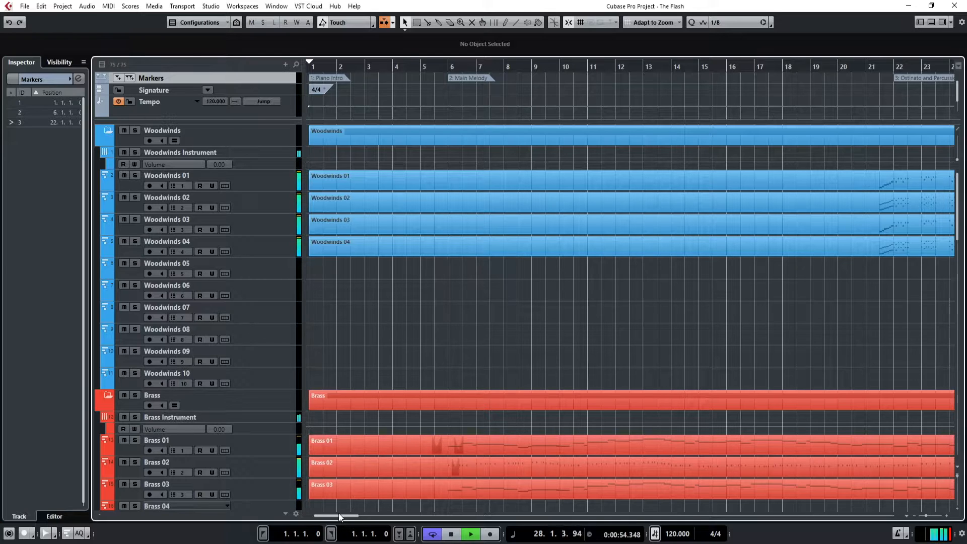
Open all the events together in the Key Editor again while playback passes bar 30.
drag(339, 512, 355, 513)
mouse_move(455, 496)
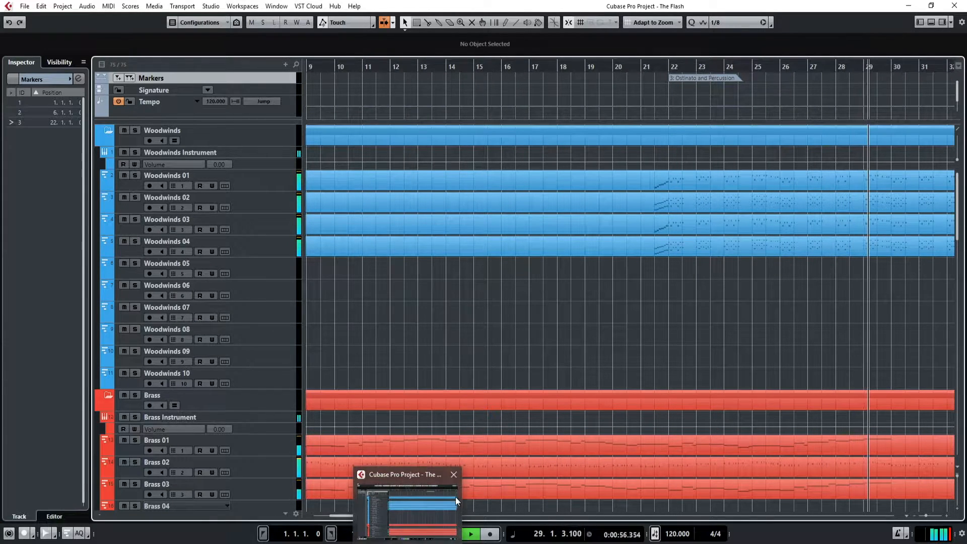
key(ctrl+a)
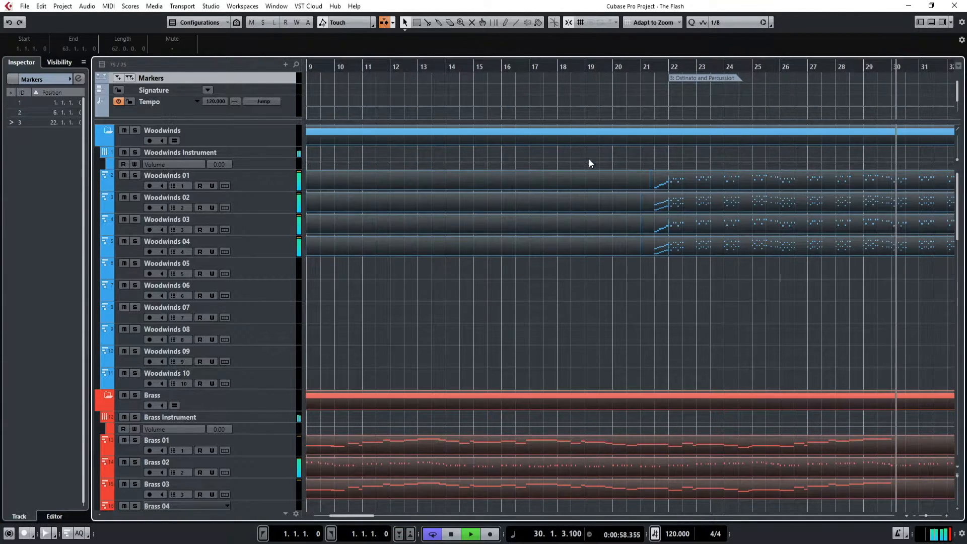
key(Return)
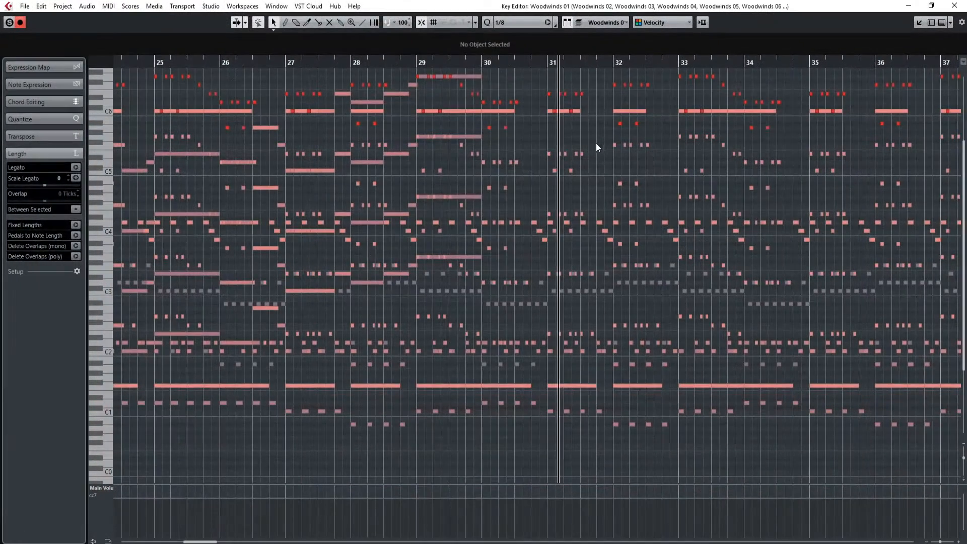
Examine the combined notes of all tracks from bar 25 to the end of the piece, and close the Key Editor.
scroll(648, 340, up, 3)
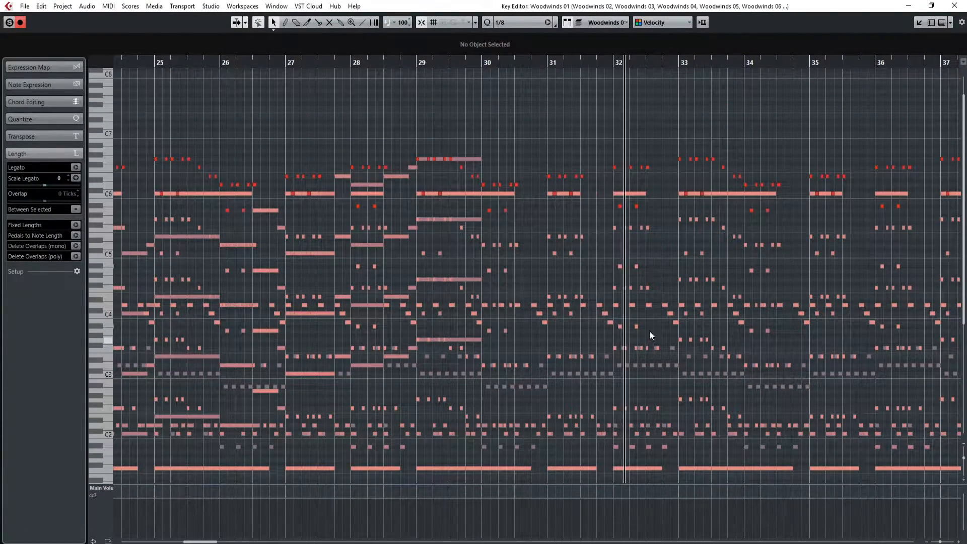
scroll(677, 298, down, 3)
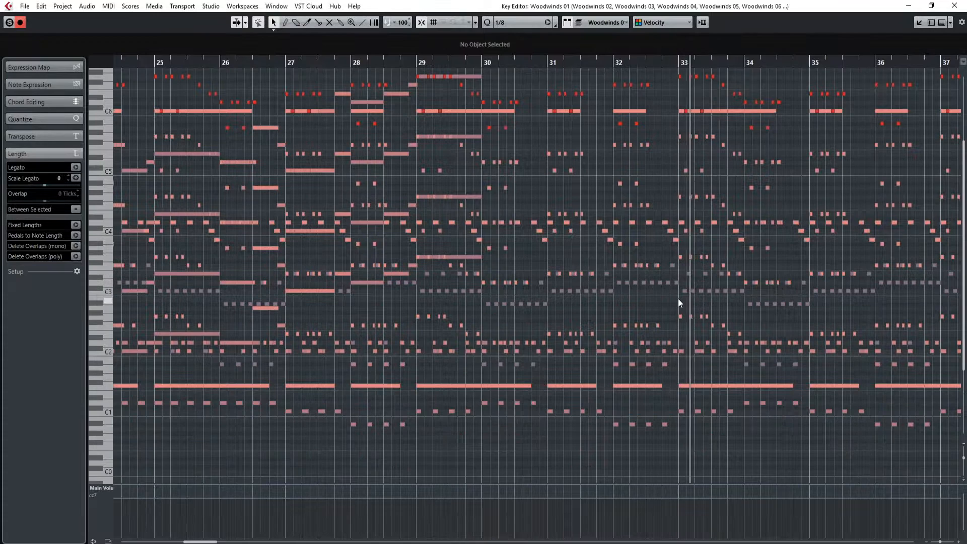
scroll(678, 298, up, 3)
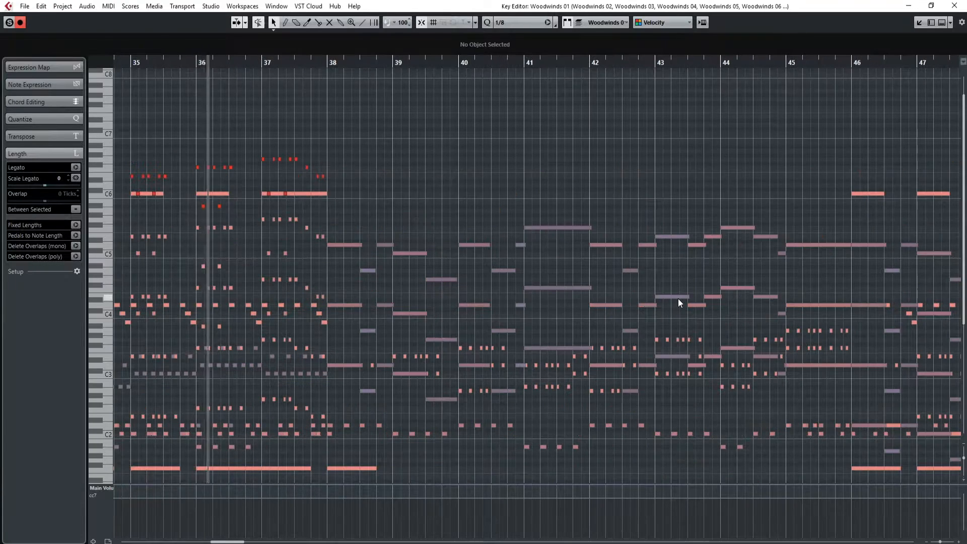
scroll(624, 309, down, 3)
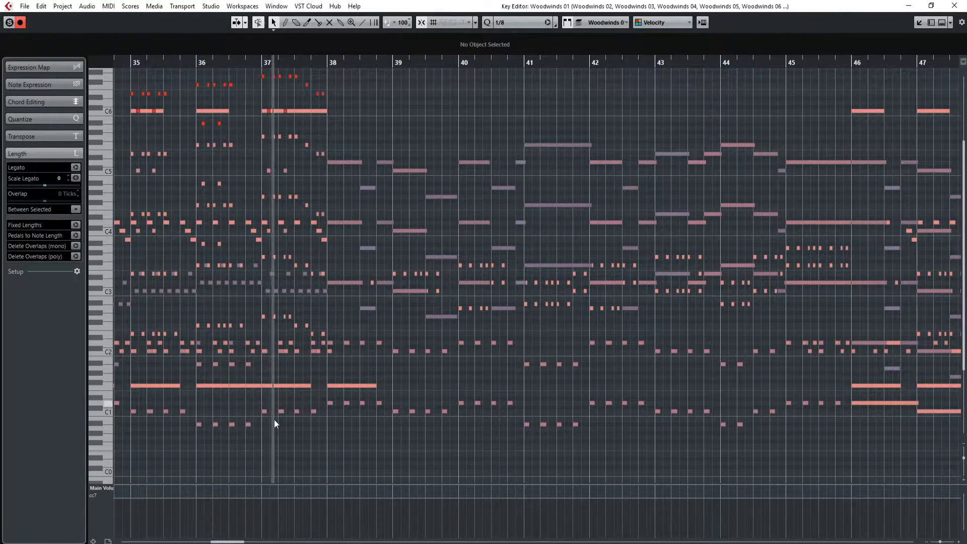
drag(223, 542, 226, 541)
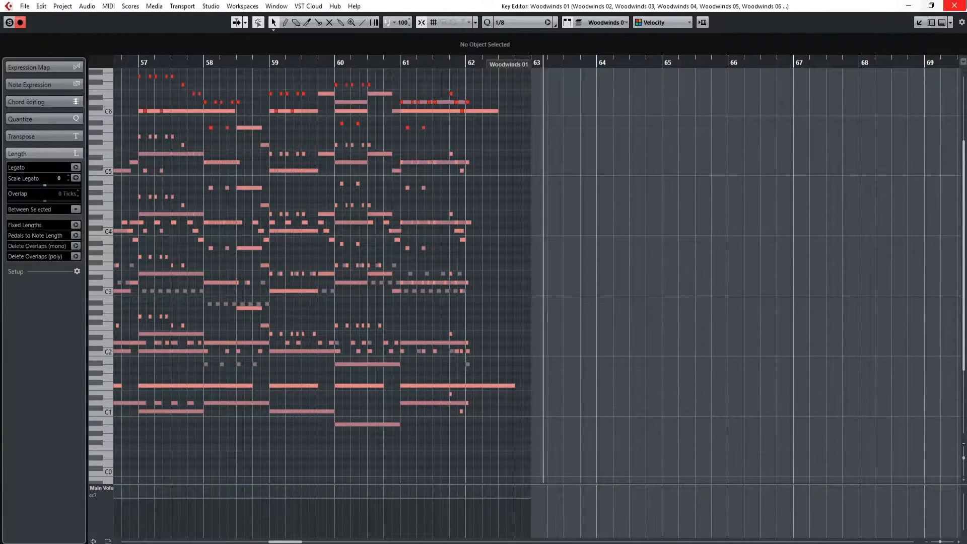
click(955, 7)
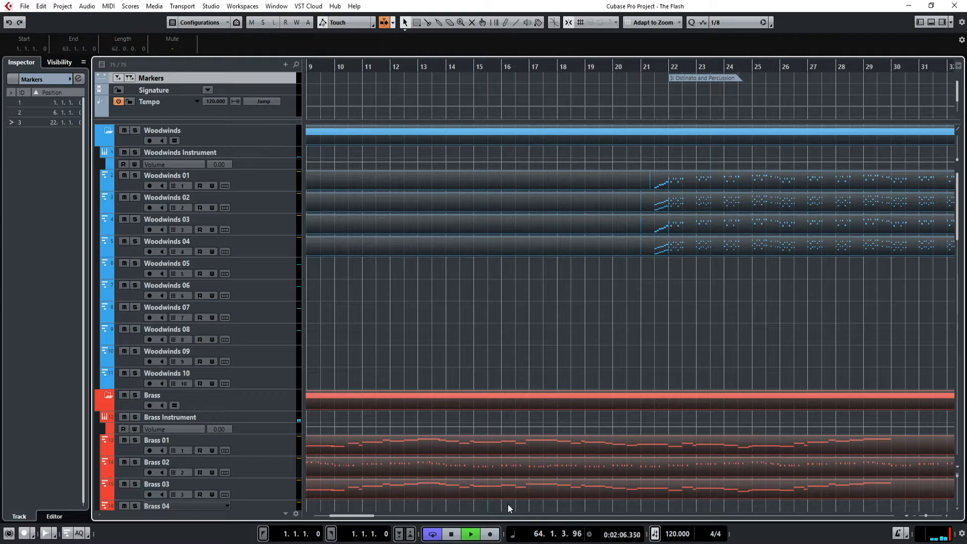
click(500, 327)
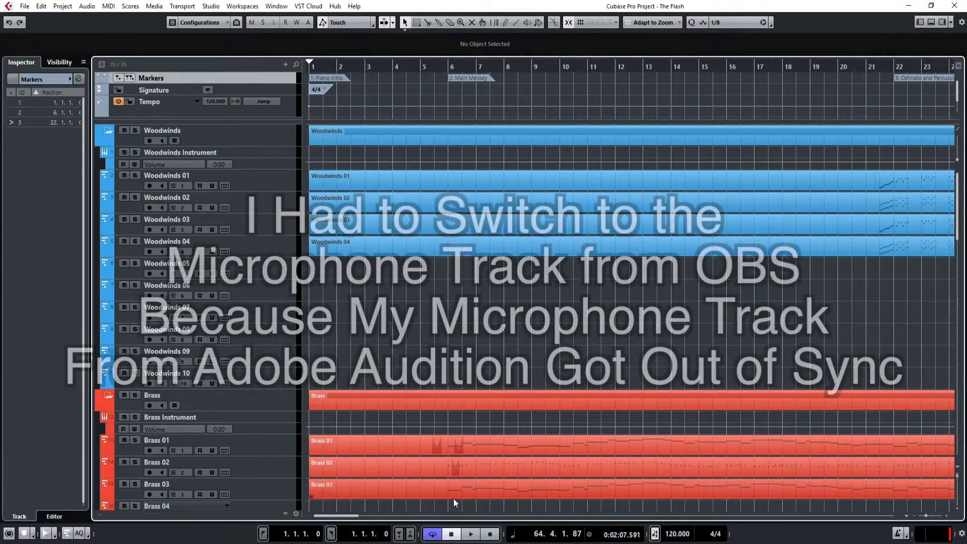
Solo the Keys folder track.
scroll(381, 387, down, 20)
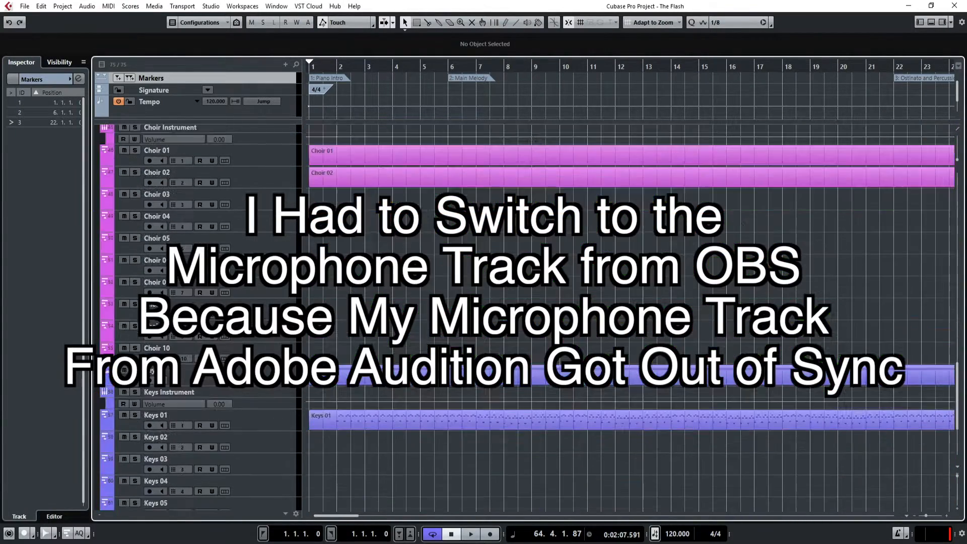
double_click(413, 279)
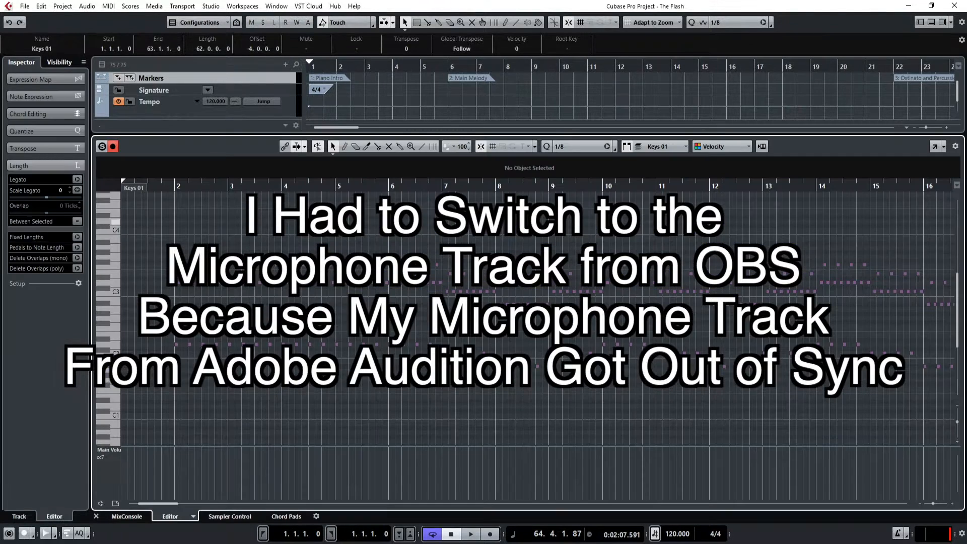
click(97, 516)
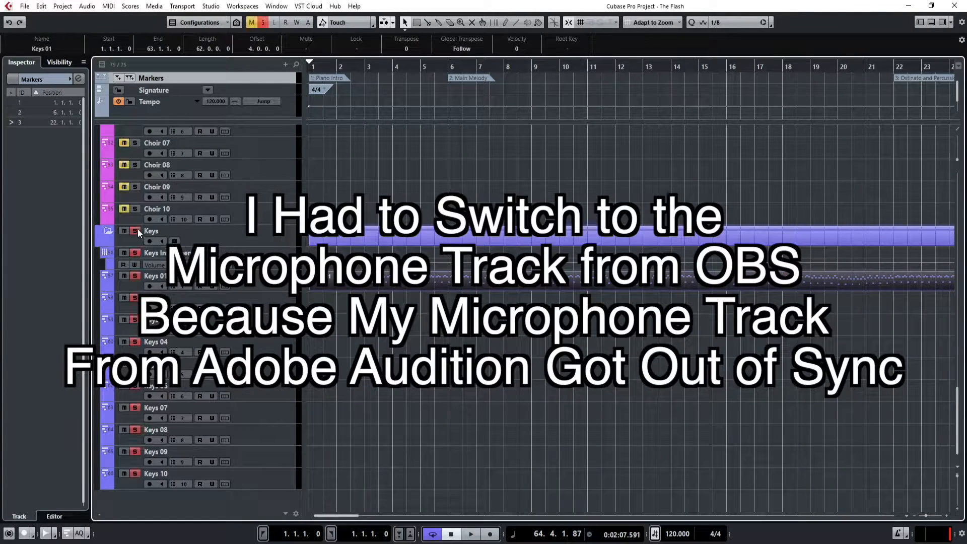
click(366, 339)
Play the soloed keys part from the start of the project up to the Main Melody marker at bar 6.
key(space)
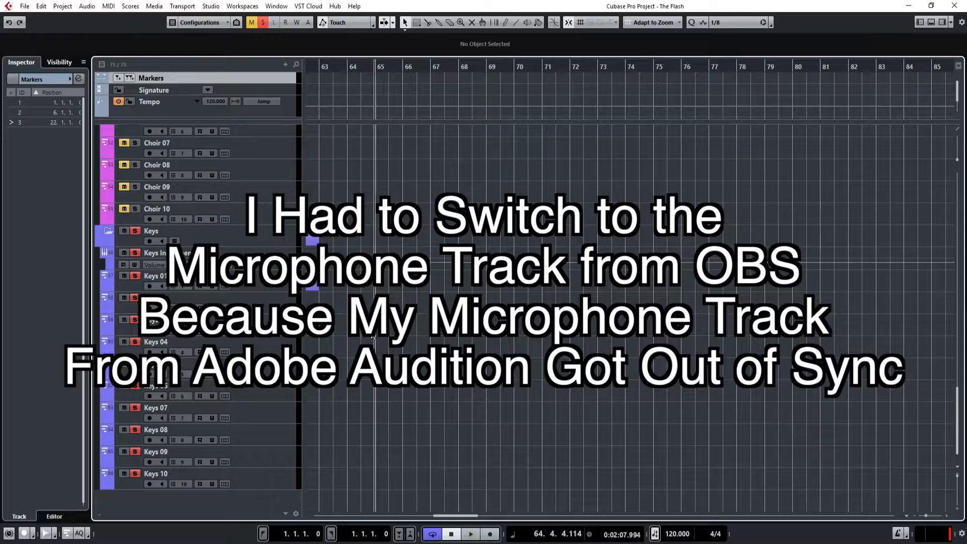
key(shift+b)
key(shift+b)
key(shift+b)
key(space)
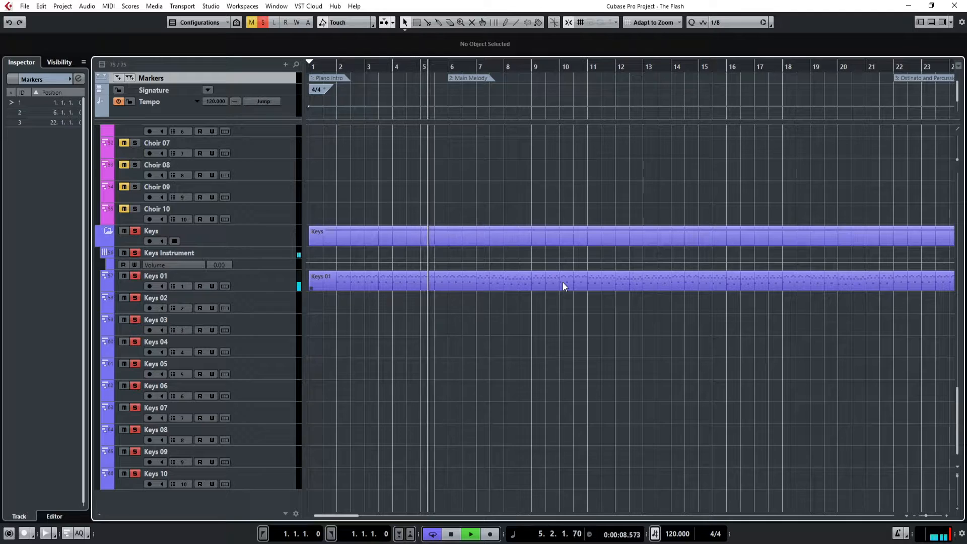
key(space)
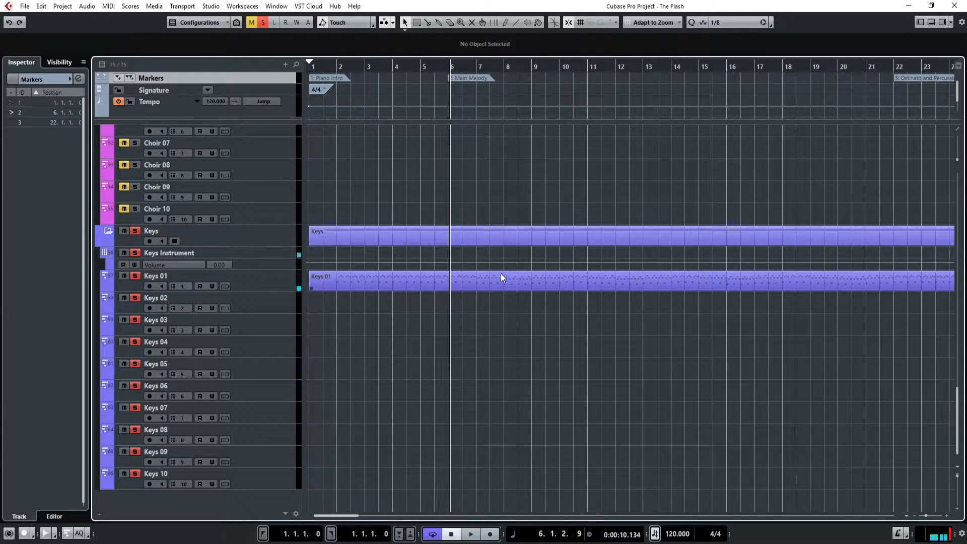
Open the Keys 01 part in the editor and set the quantize value to 1/16.
double_click(473, 281)
scroll(188, 372, up, 5)
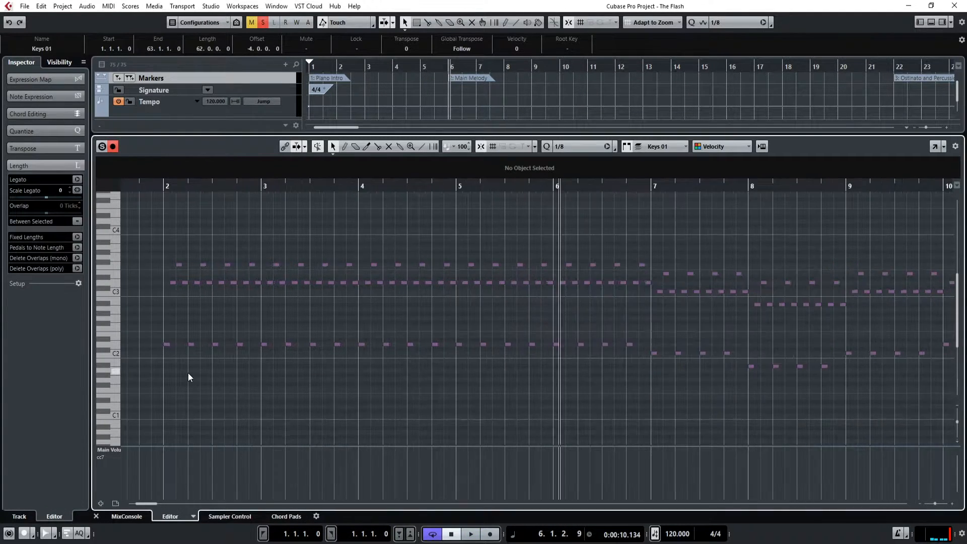
drag(146, 503, 142, 503)
scroll(357, 373, up, 2)
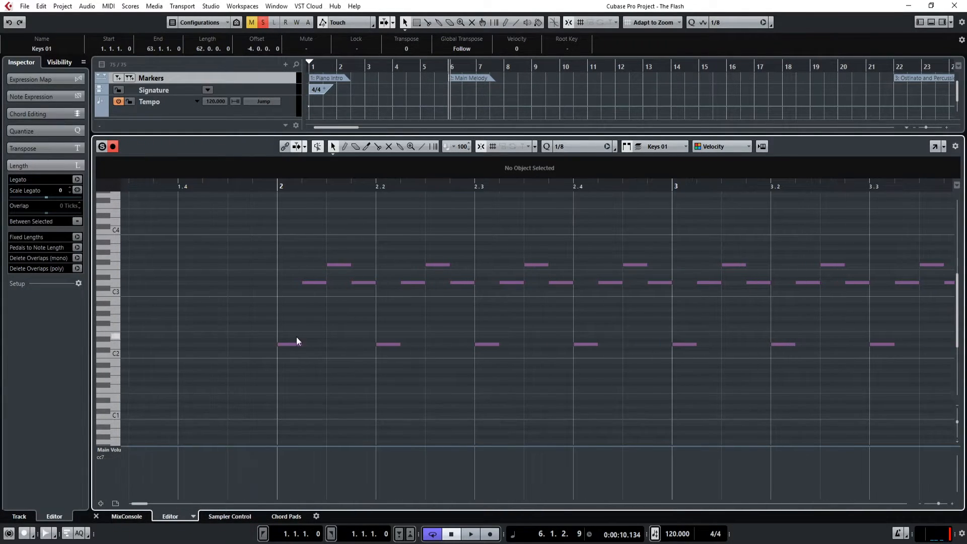
click(578, 147)
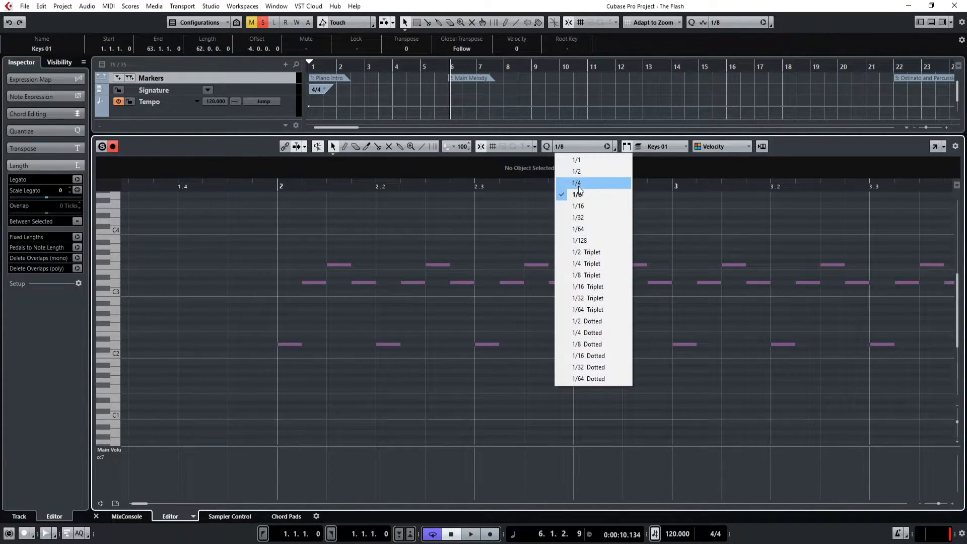
click(588, 206)
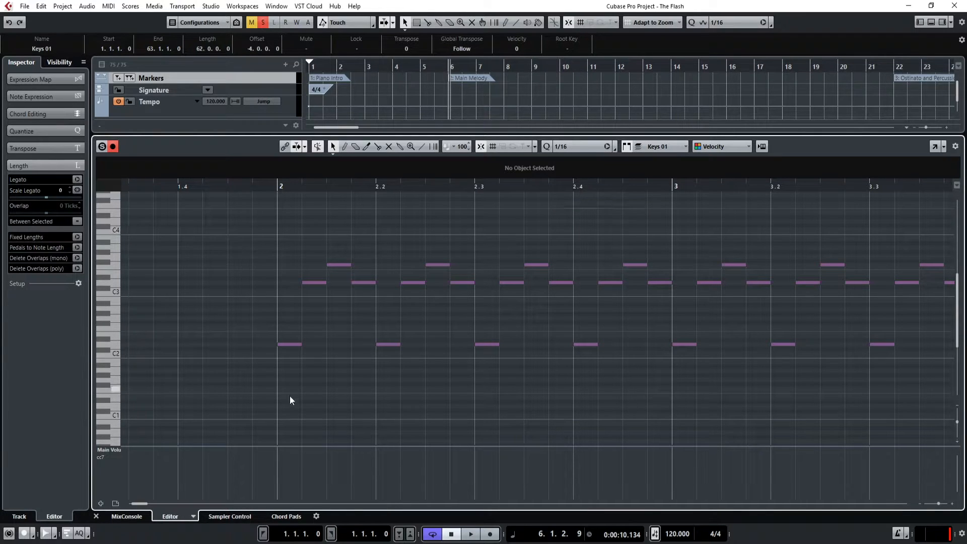
Audition the first low, middle and high notes of the arpeggio at bar 2 in Keys 01.
drag(321, 294, 374, 221)
click(376, 220)
click(315, 281)
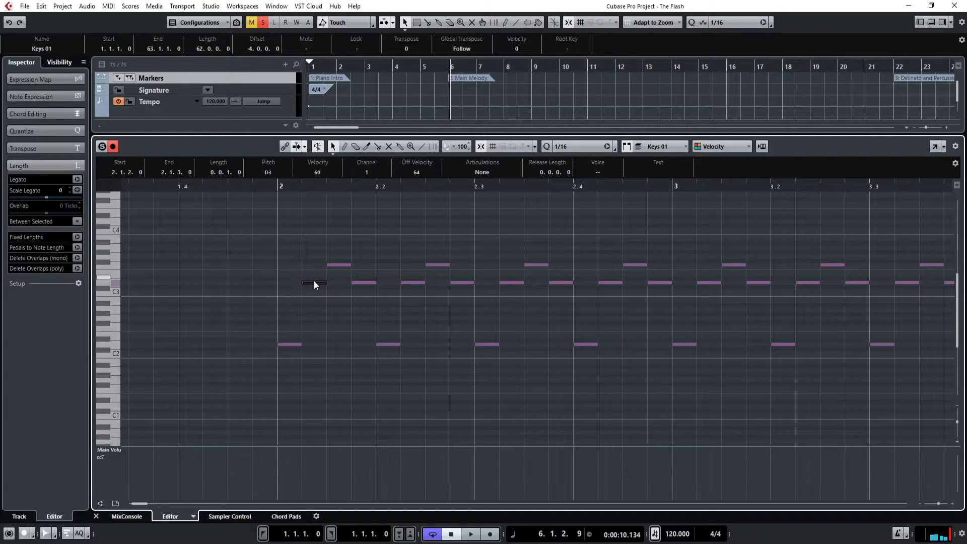
click(336, 243)
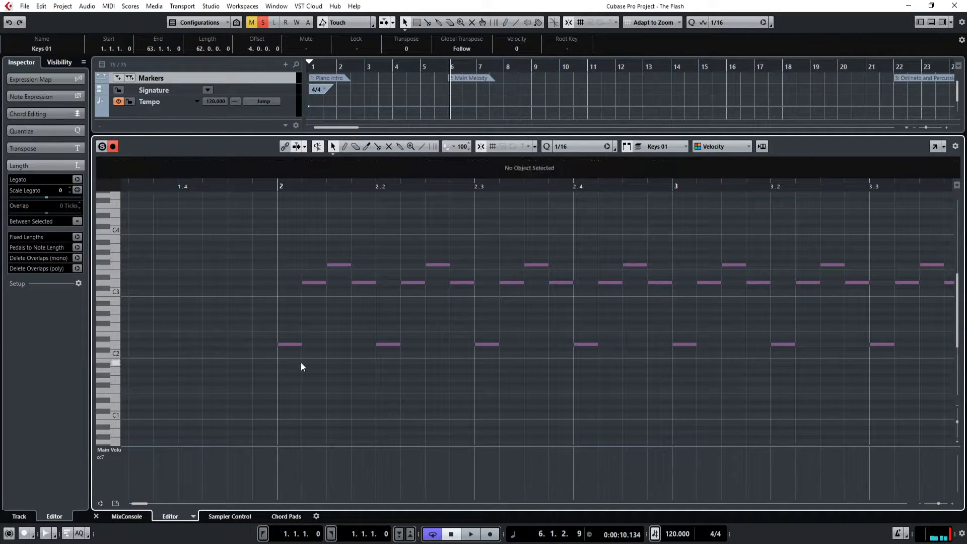
click(294, 344)
click(318, 282)
click(347, 261)
Audition the opening notes of the arpeggio at bar 7 in Keys 01, starting from the low C2.
drag(138, 503, 152, 505)
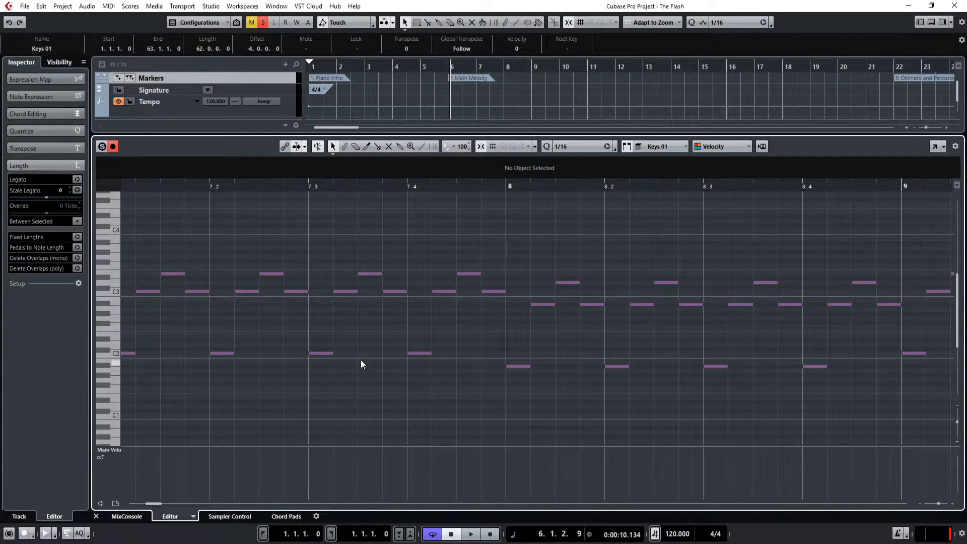
ctrl+scroll(248, 377, down, 4)
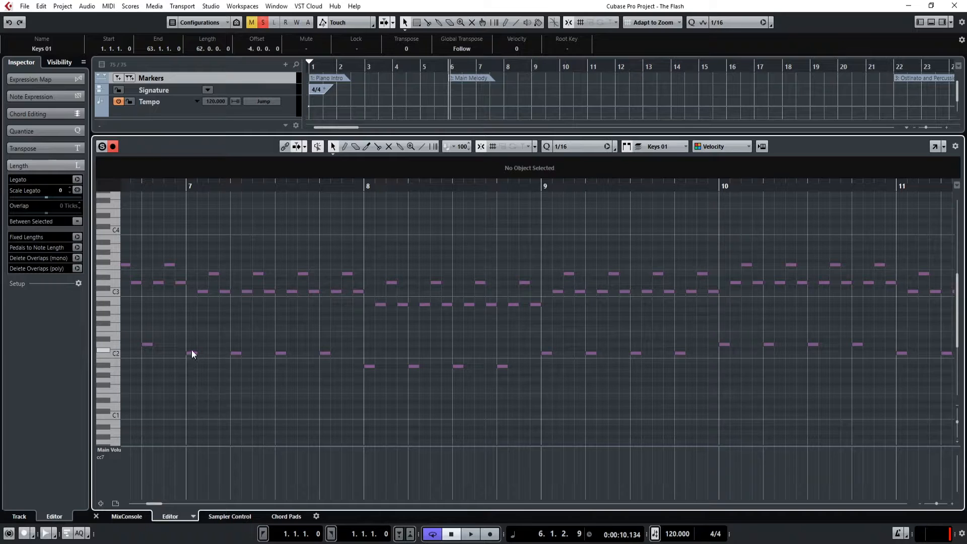
drag(196, 204, 192, 368)
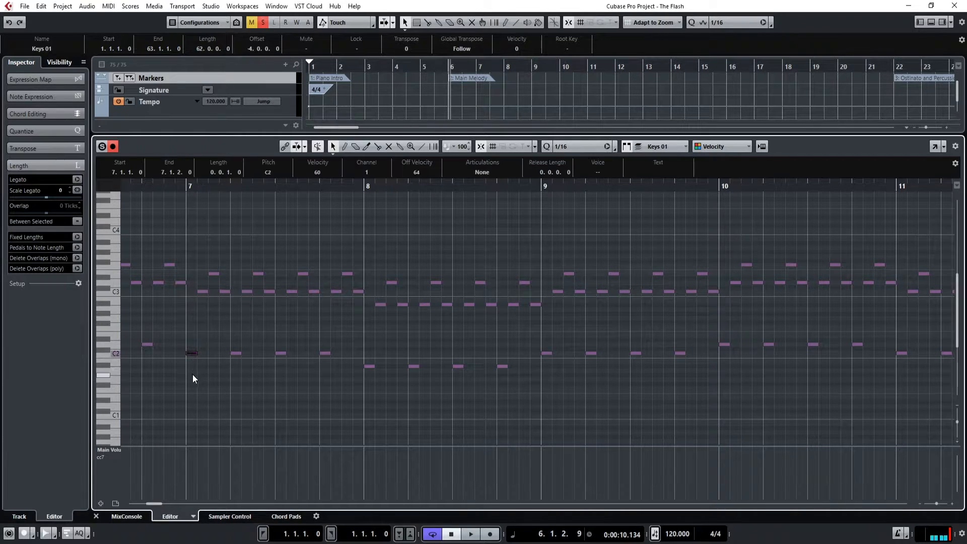
click(213, 376)
click(192, 354)
click(195, 364)
click(200, 292)
click(222, 259)
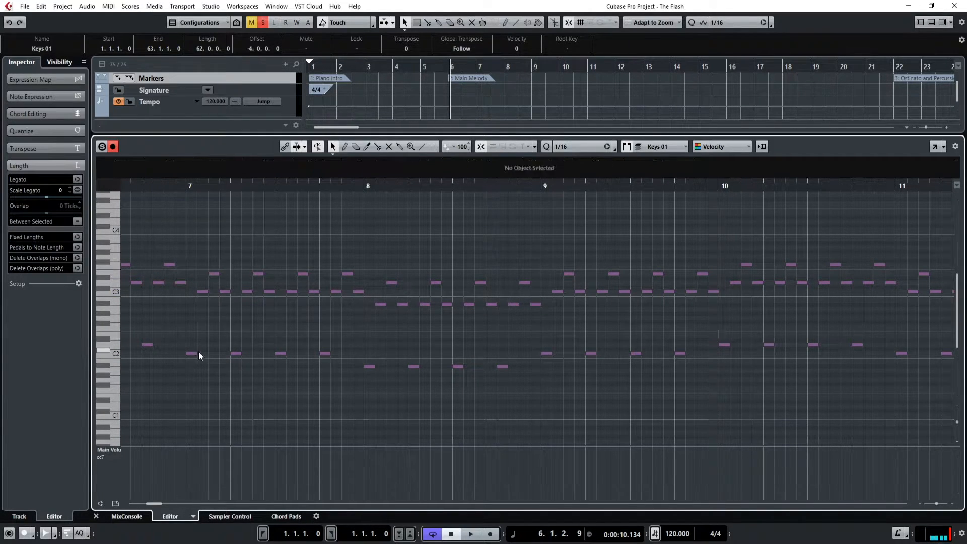
click(192, 353)
click(224, 241)
Audition the first low and middle notes of the arpeggio at bar 8 in Keys 01.
click(368, 367)
click(382, 304)
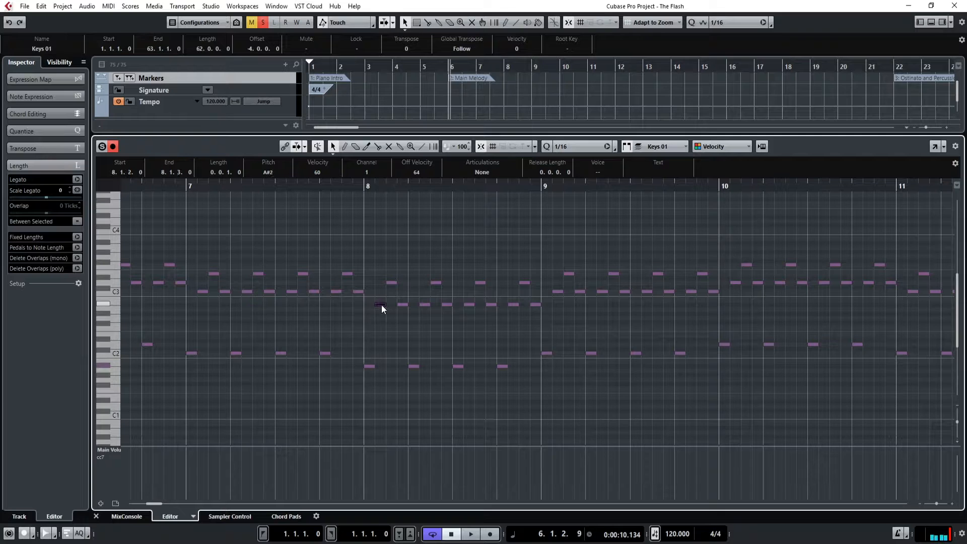
click(400, 253)
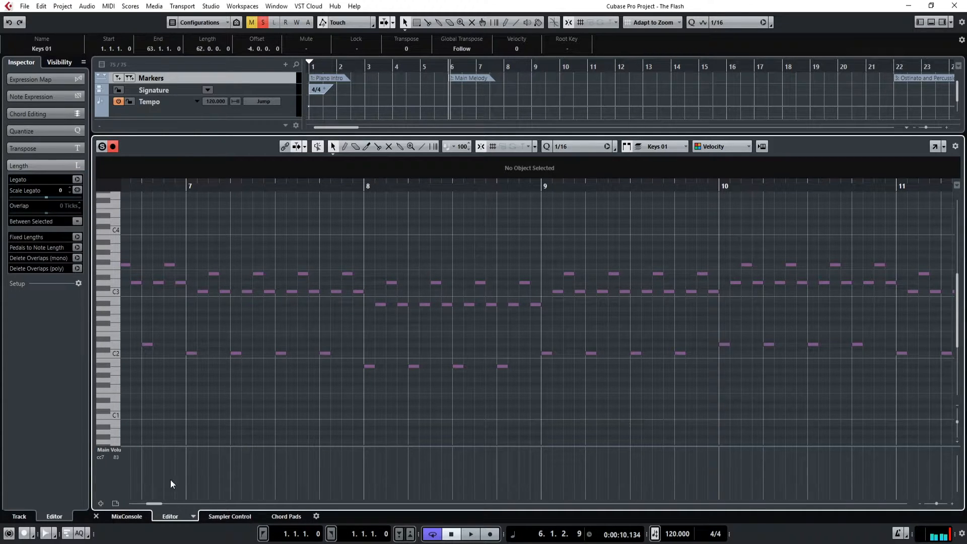
Close the note editor and play the soloed keys part from the Main Melody marker at bar 6.
click(96, 516)
click(449, 61)
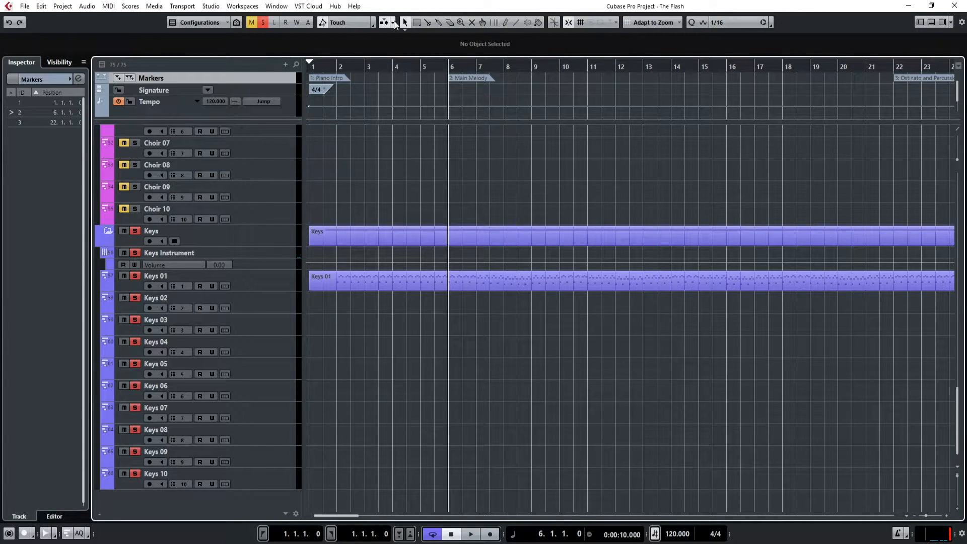
click(405, 26)
click(424, 38)
key(KP_Decimal)
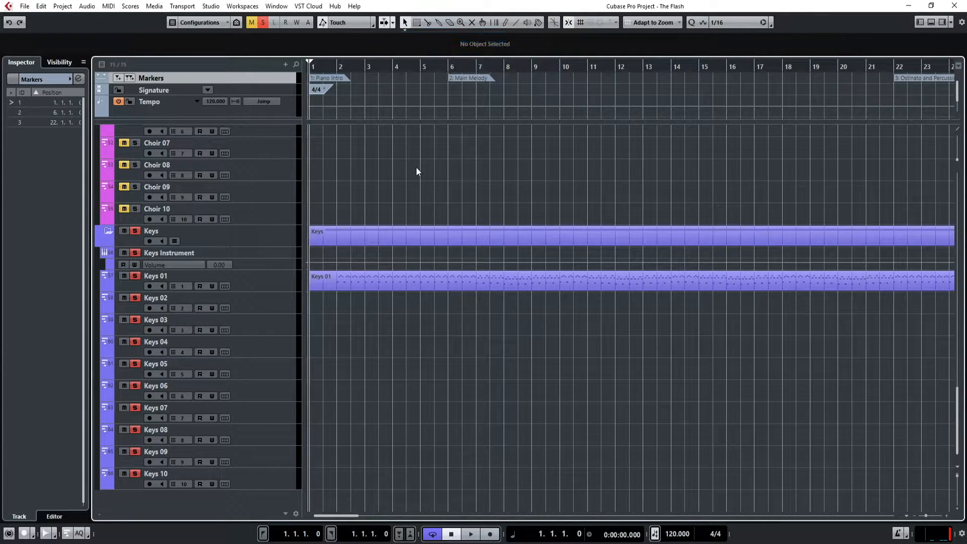
click(449, 79)
key(space)
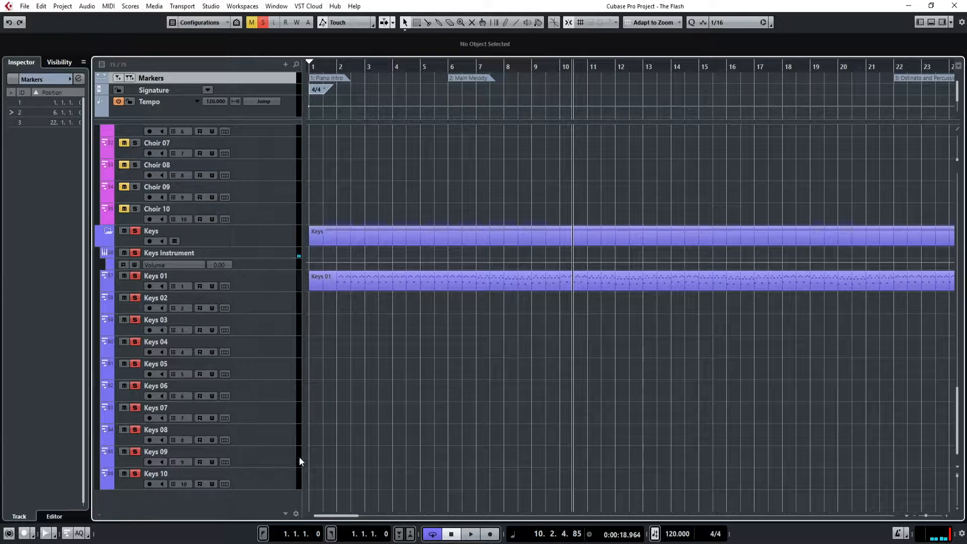
Place the project cursor at bar 38, where the Keys 01 notes pause, and bring the Woodwinds tracks into view.
drag(336, 514, 400, 506)
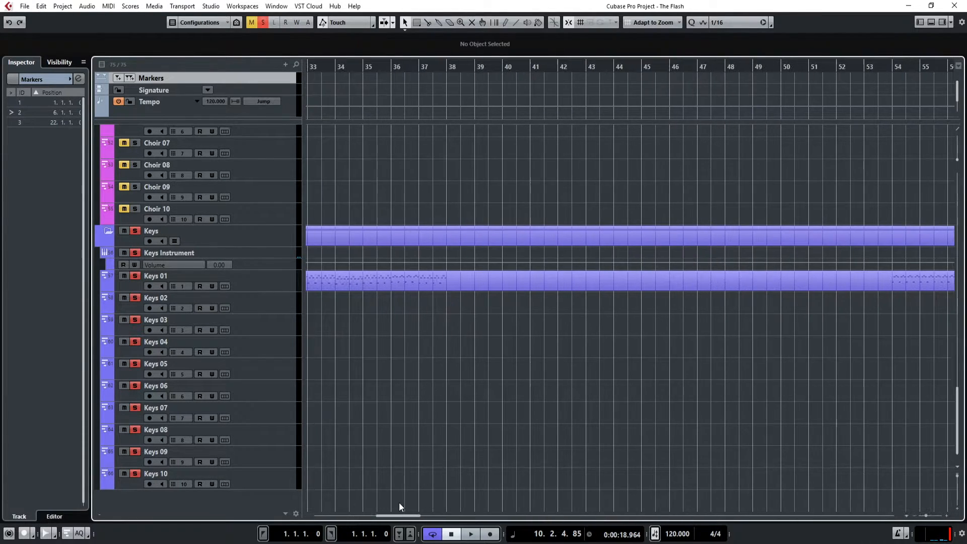
key(g)
drag(532, 71, 522, 70)
scroll(570, 228, up, 10)
scroll(571, 227, up, 10)
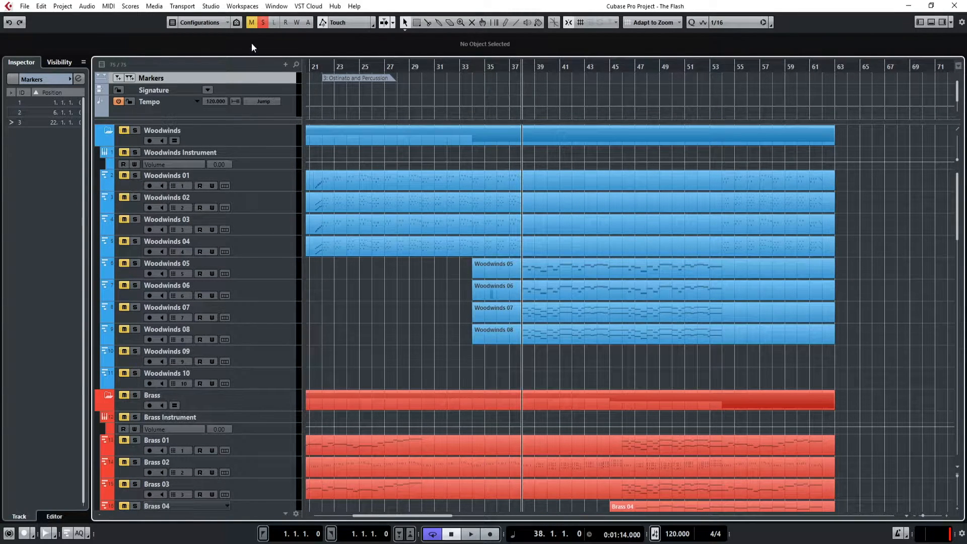
Add a marker at bar 38 on the Markers track and name it Woodwind Melody.
key(h)
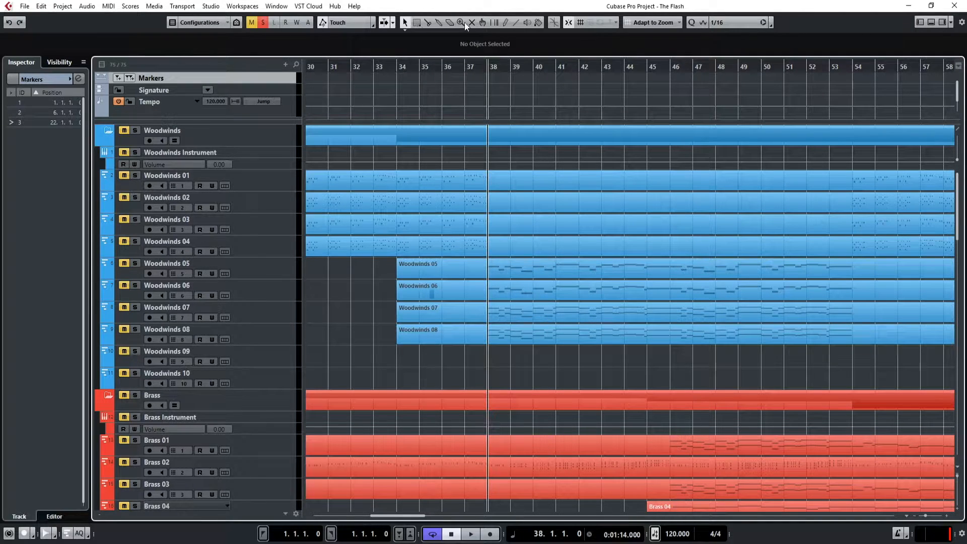
click(506, 22)
click(488, 78)
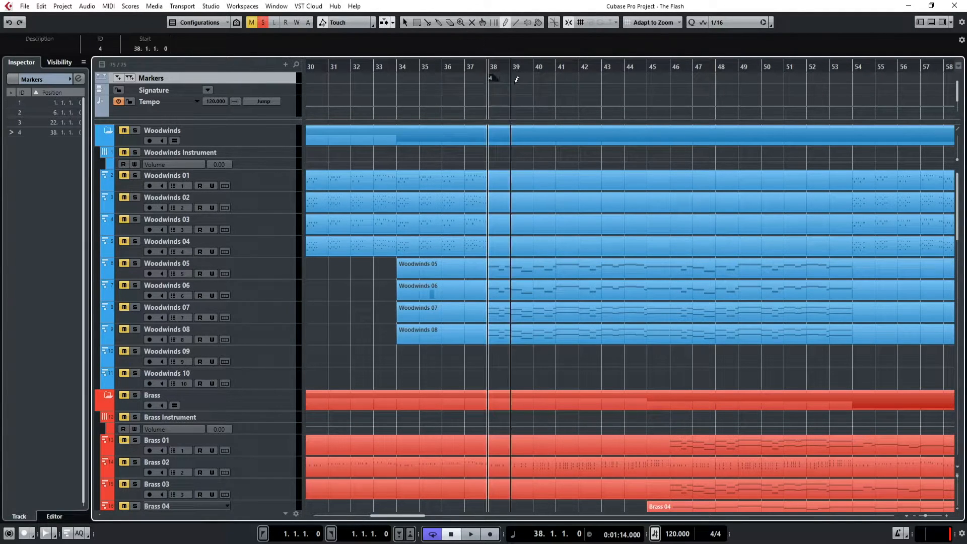
click(43, 47)
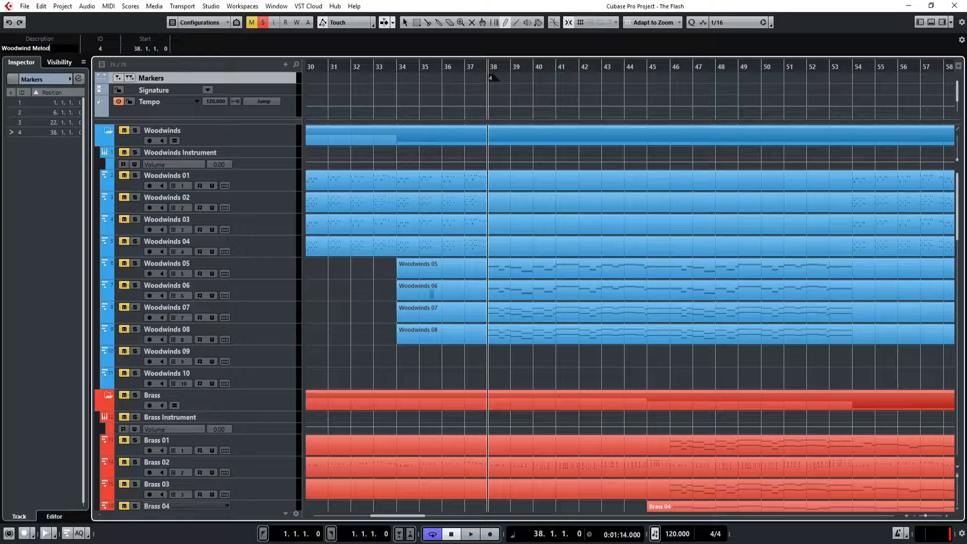
key(Return)
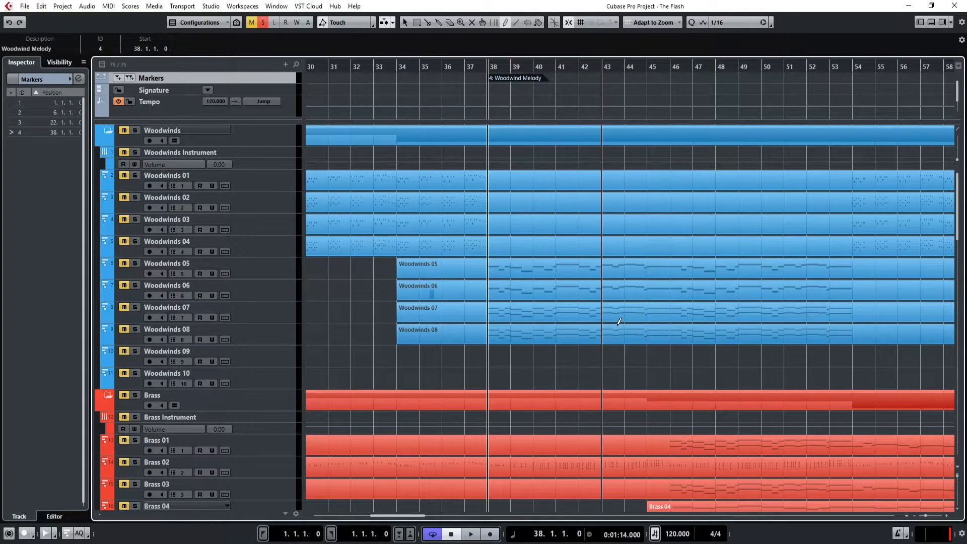
click(405, 22)
click(548, 344)
Look over the percussion, strings, choir and keys parts across the whole arrangement, moving the project cursor to bar 53.
scroll(525, 354, down, 15)
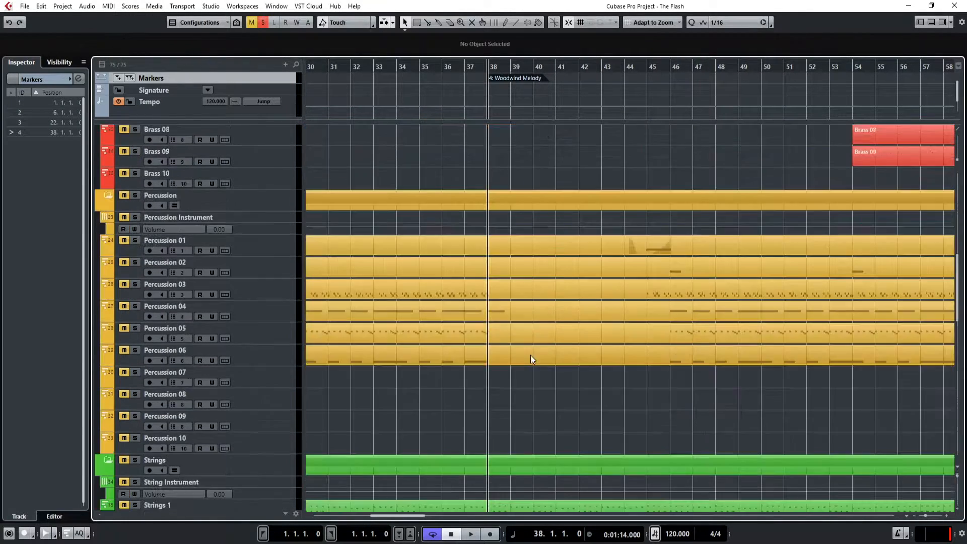
scroll(525, 349, up, 5)
drag(381, 514, 280, 507)
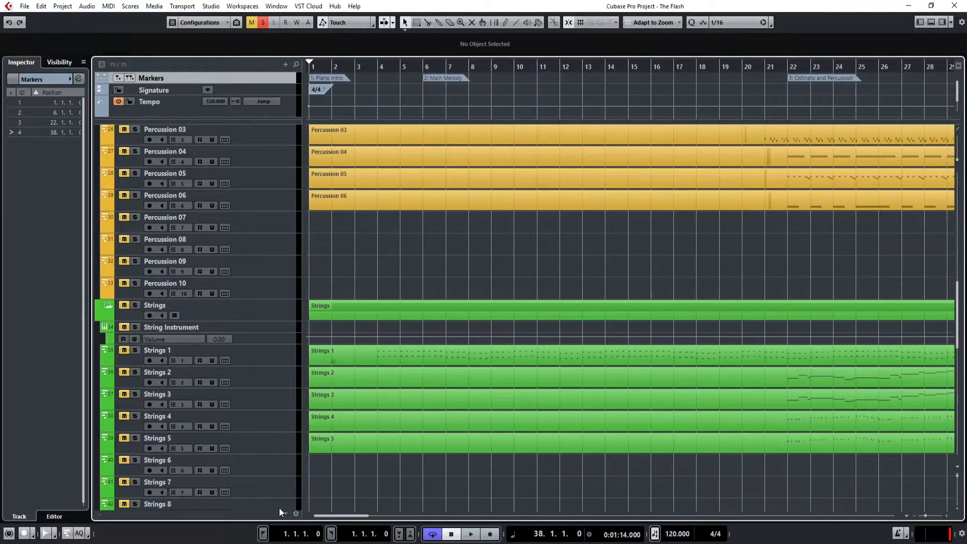
scroll(640, 427, down, 5)
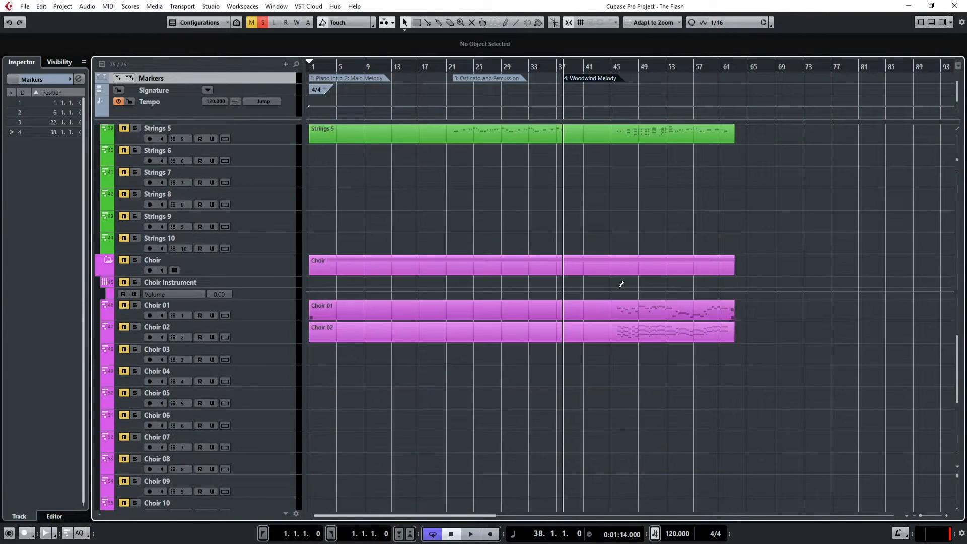
scroll(617, 194, down, 5)
click(611, 66)
click(665, 65)
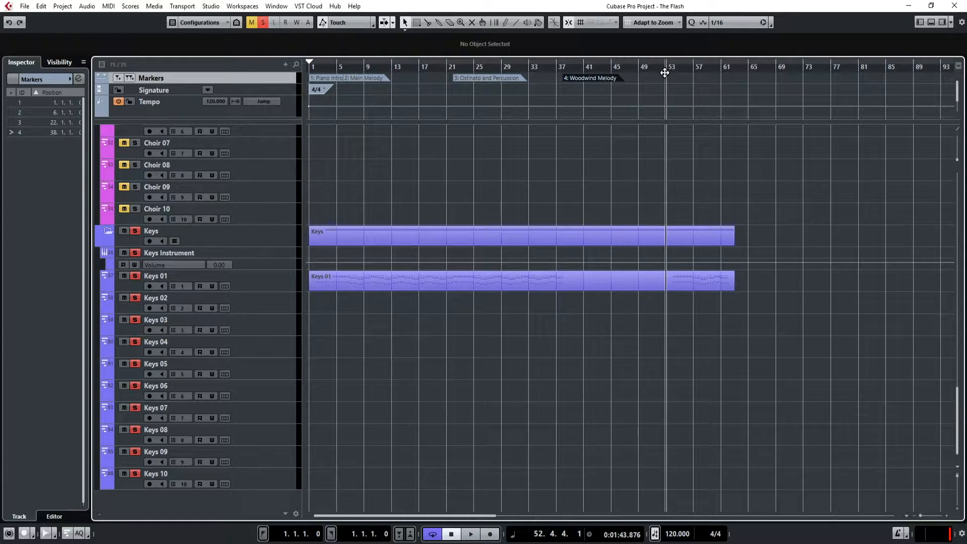
scroll(704, 192, up, 6)
scroll(699, 218, down, 3)
scroll(666, 222, up, 3)
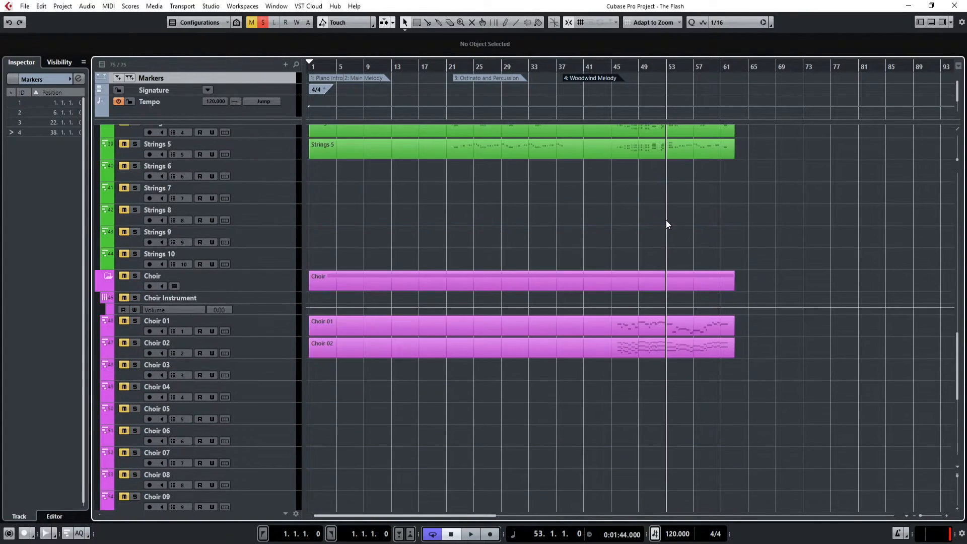
scroll(655, 317, down, 6)
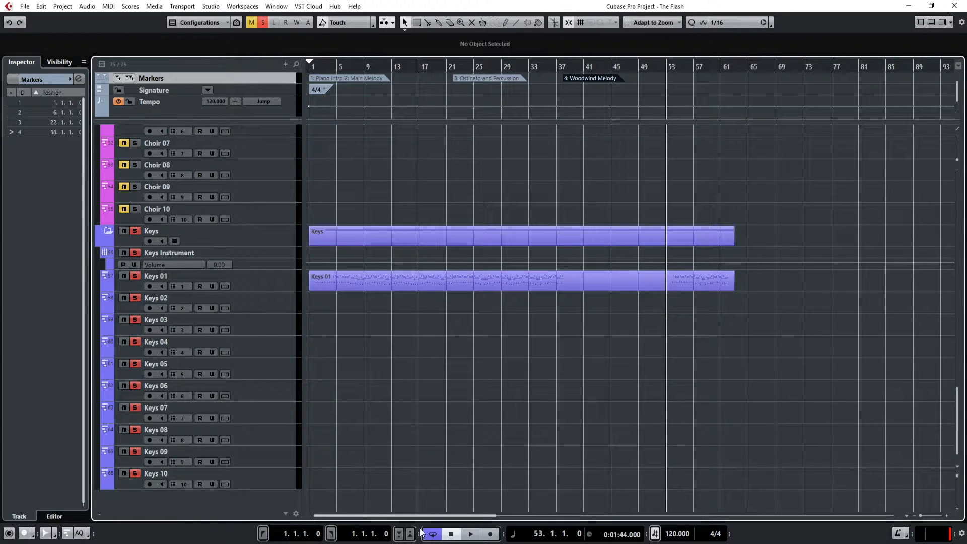
scroll(373, 324, up, 6)
scroll(357, 327, down, 3)
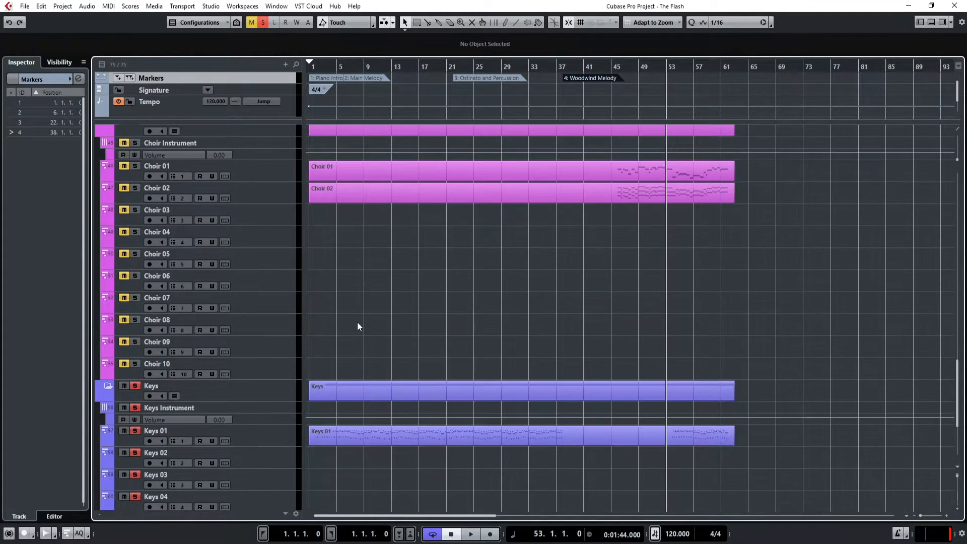
scroll(357, 326, down, 2)
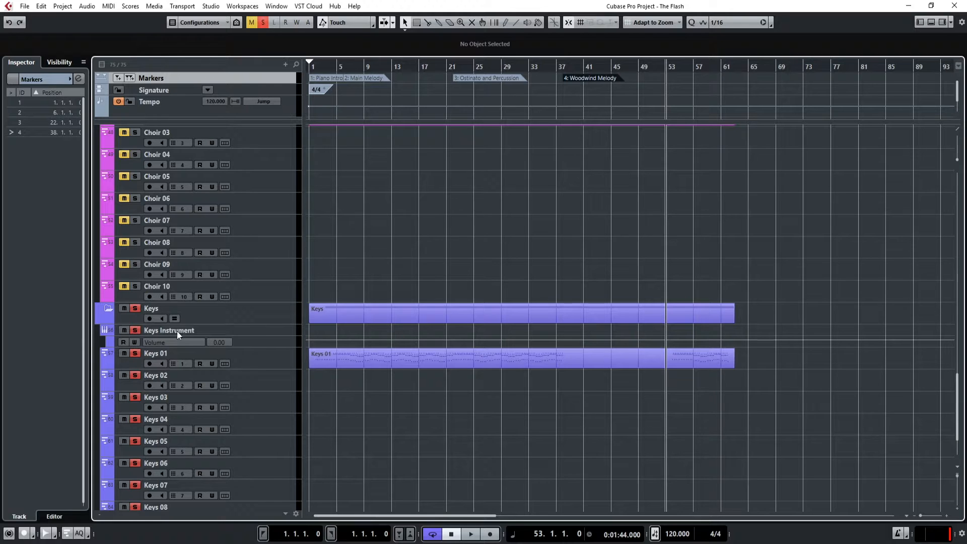
Turn off solo on the Keys tracks and solo Strings 1 instead, checking its part briefly in the editor.
click(136, 309)
click(135, 354)
scroll(237, 242, up, 6)
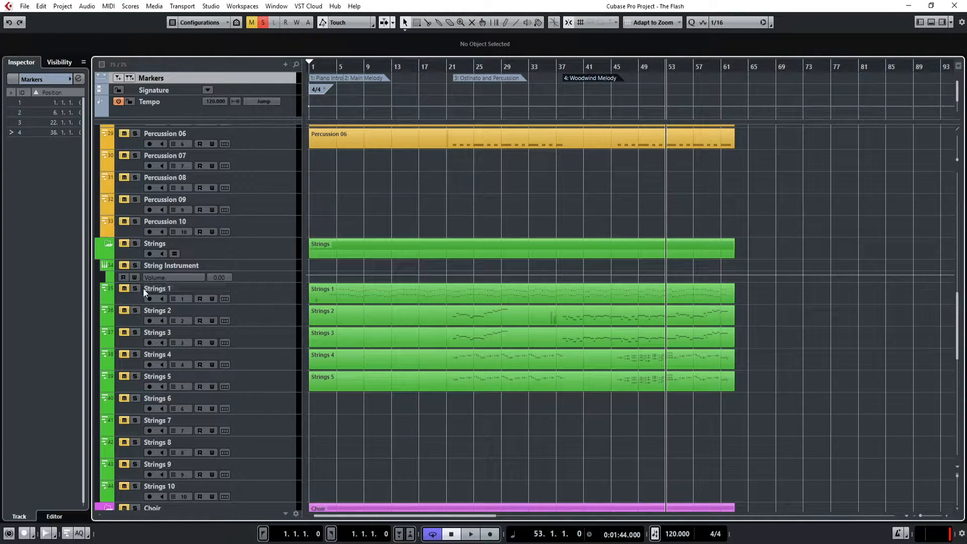
click(135, 289)
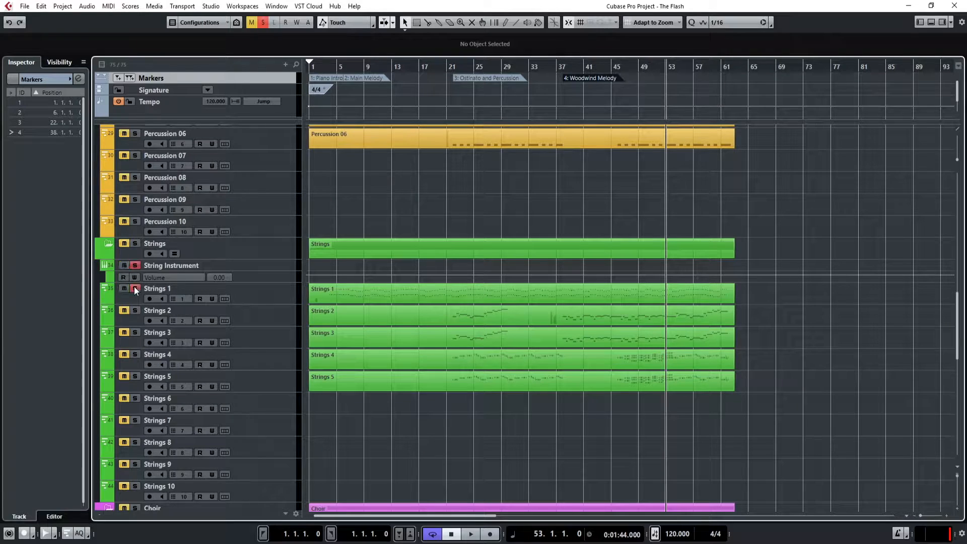
double_click(338, 292)
click(98, 515)
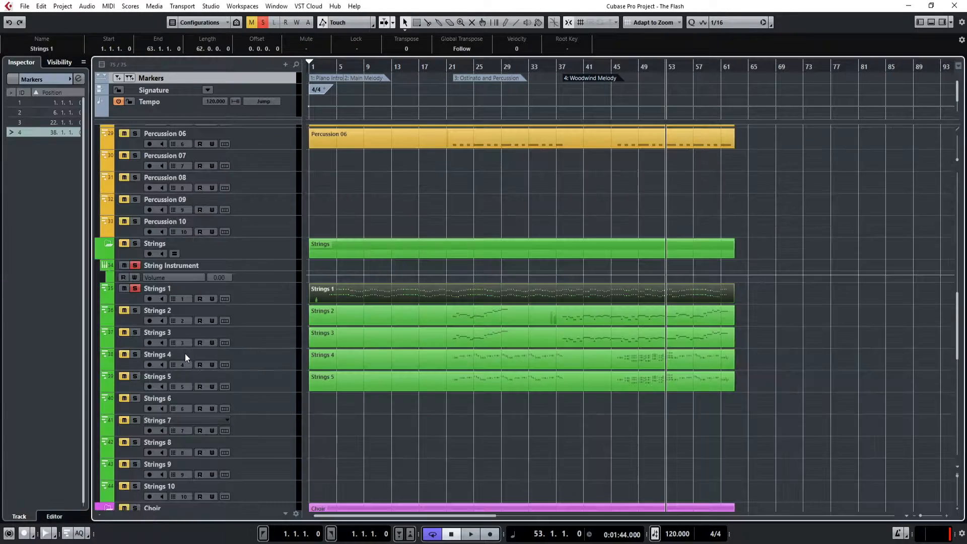
Open the String Instrument in Kontakt, examine the CSS Full Ensemble patch's articulations and close the plug-in window.
click(257, 267)
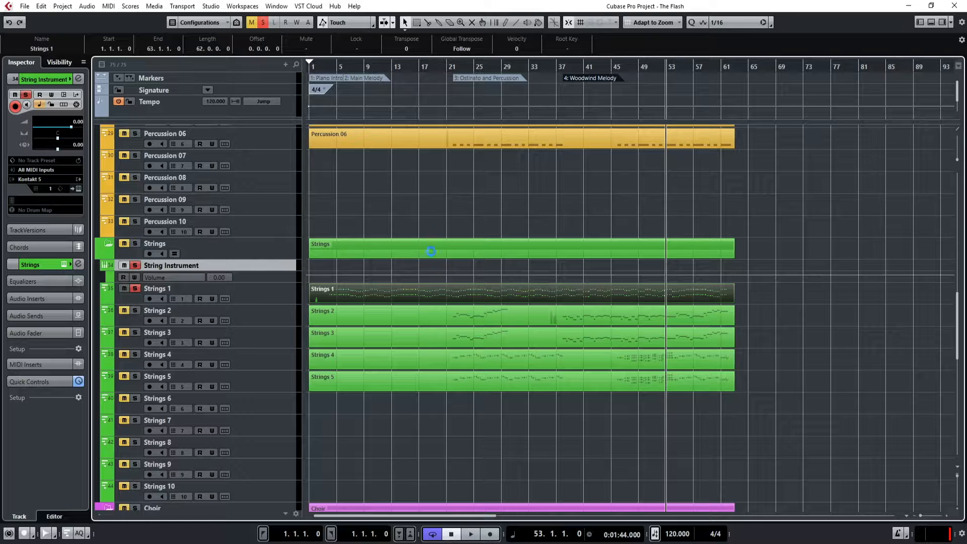
key(e)
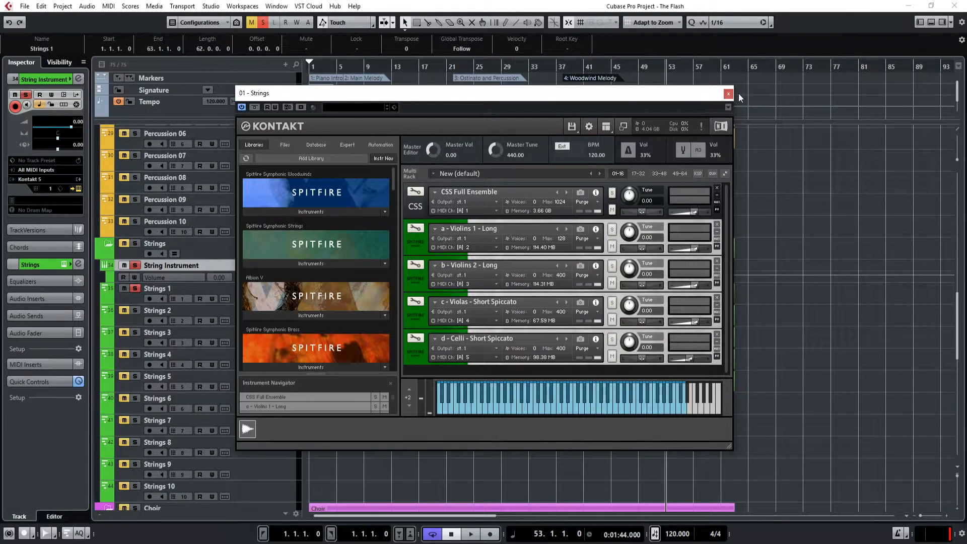
click(415, 207)
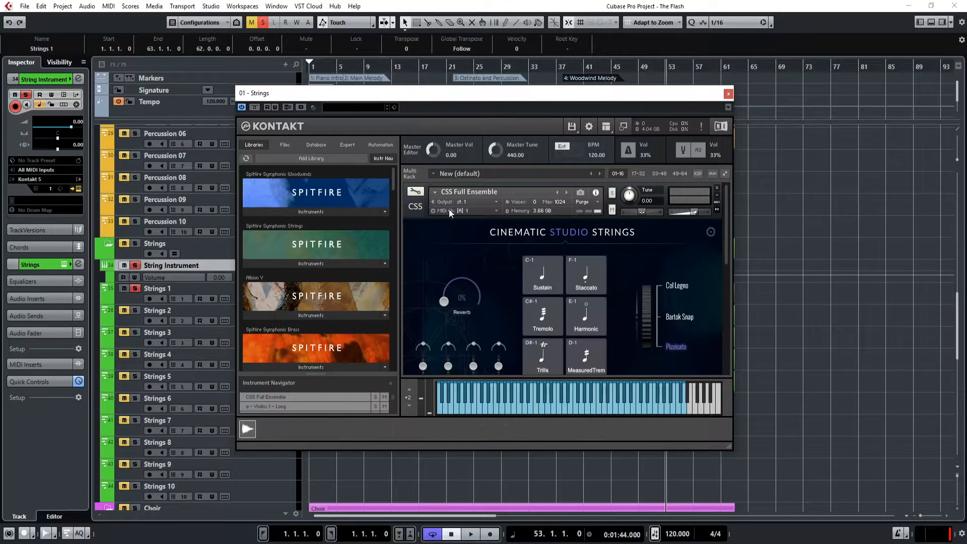
scroll(728, 284, down, 4)
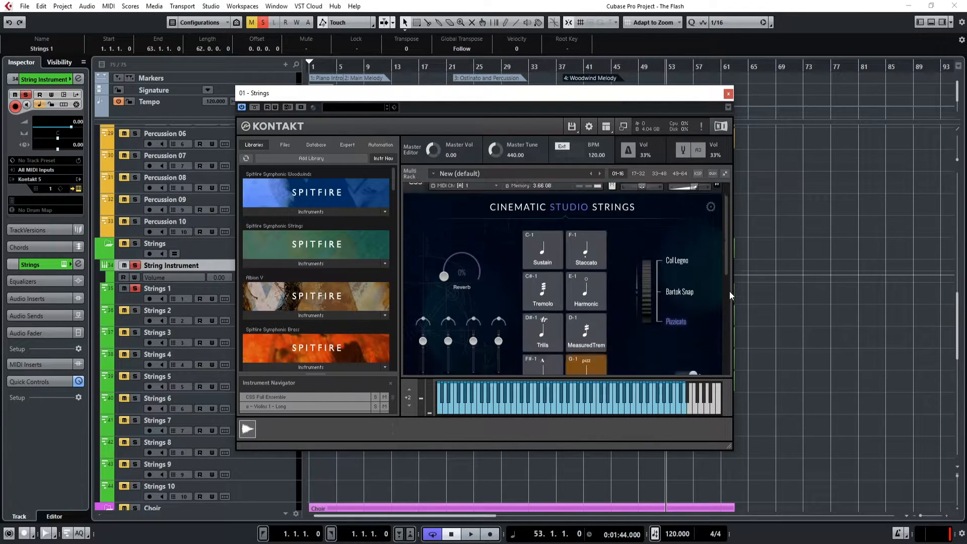
scroll(730, 292, up, 4)
click(728, 93)
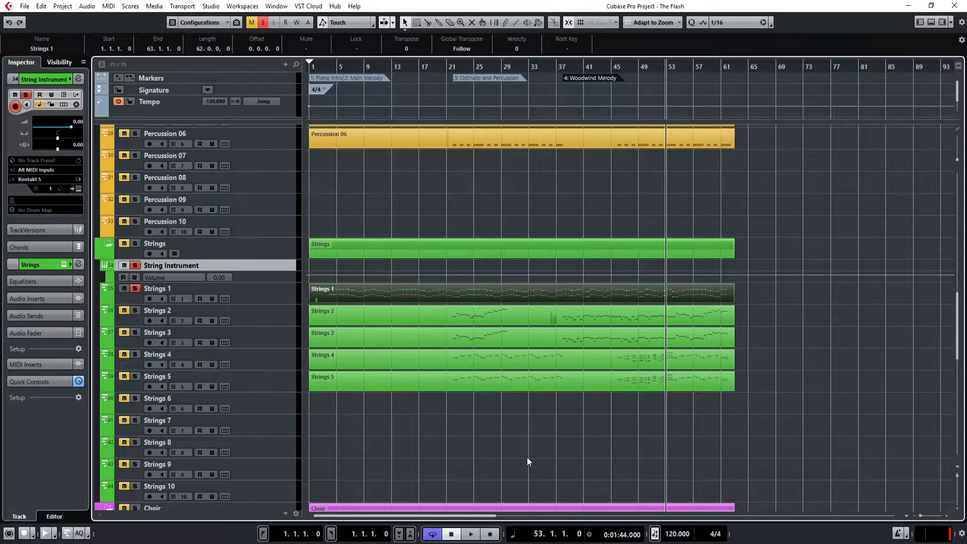
Play the soloed Strings 1 part from the start of the project with the timeline magnified.
key(KP_4)
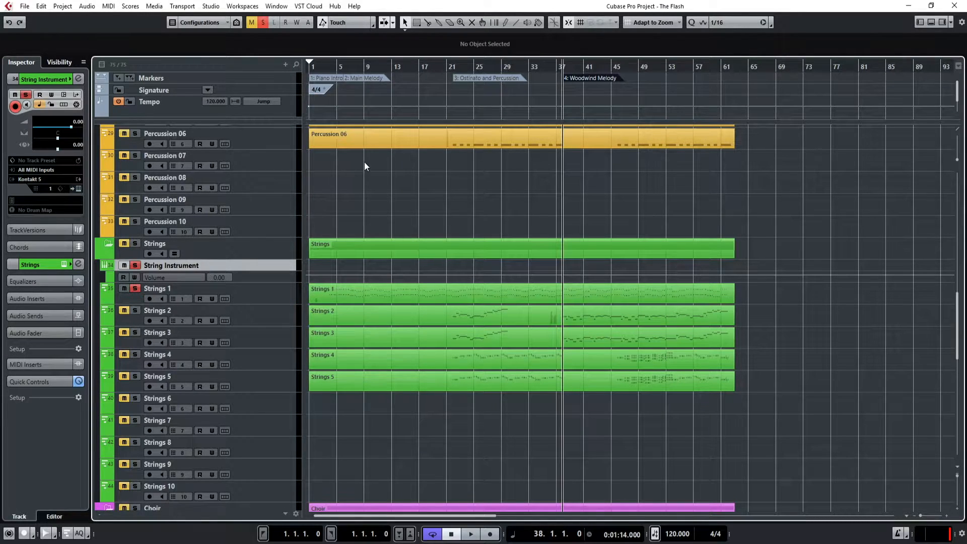
key(KP_Decimal)
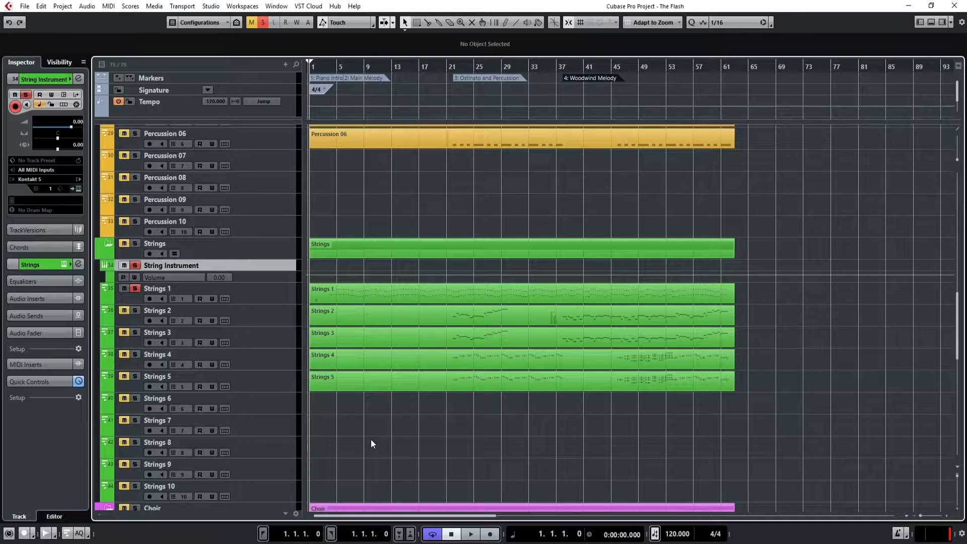
key(space)
key(h)
key(h)
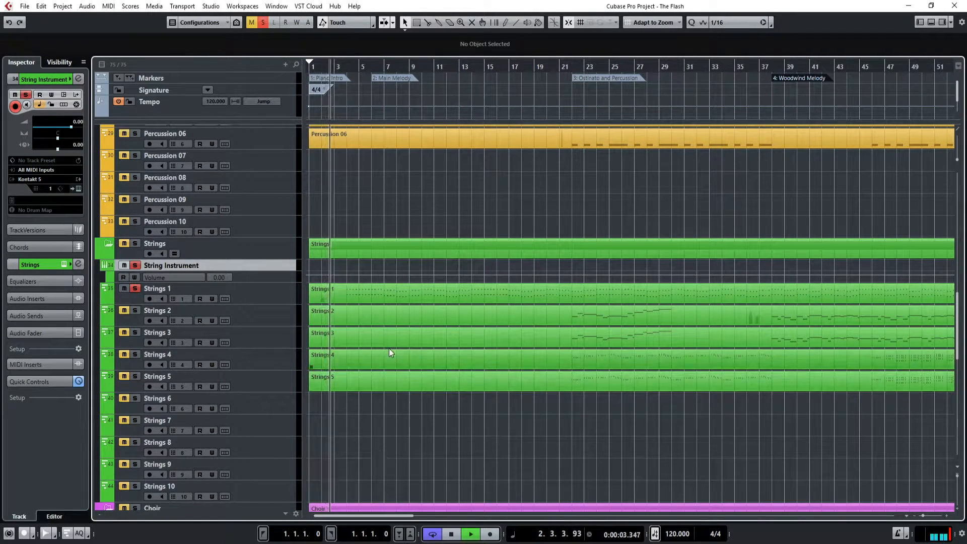
scroll(370, 289, up, 1)
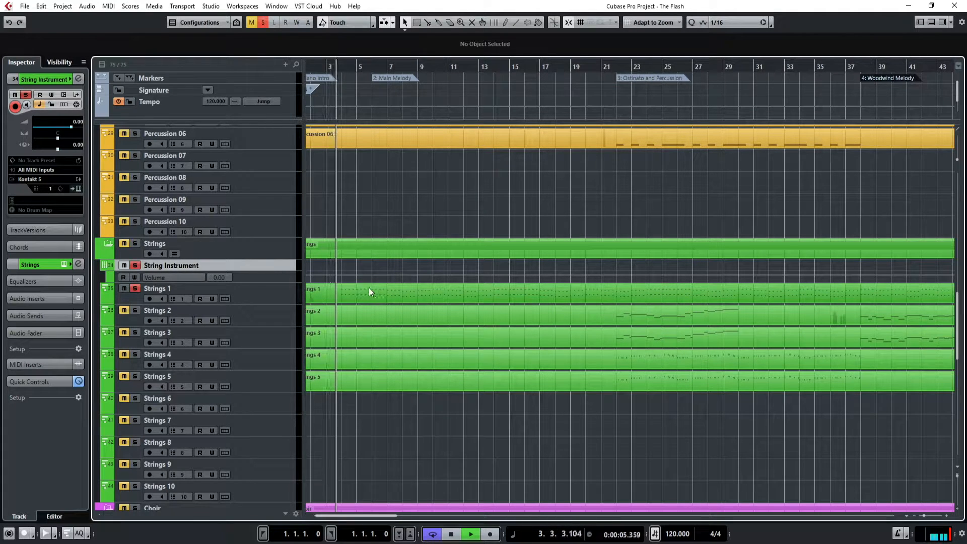
Follow the Strings 1 octave notes from bar 4 in the note editor during playback, stop playback and close the editor.
double_click(368, 291)
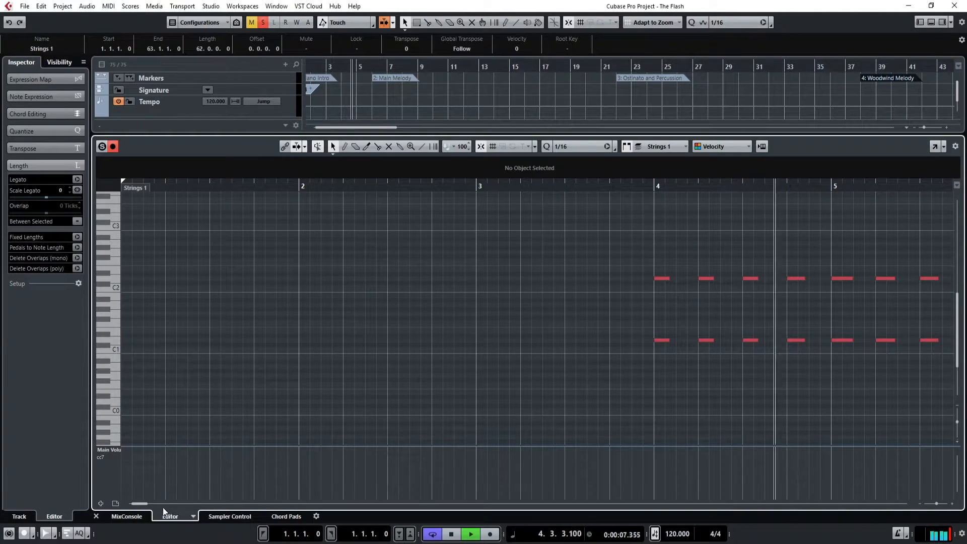
drag(143, 503, 150, 503)
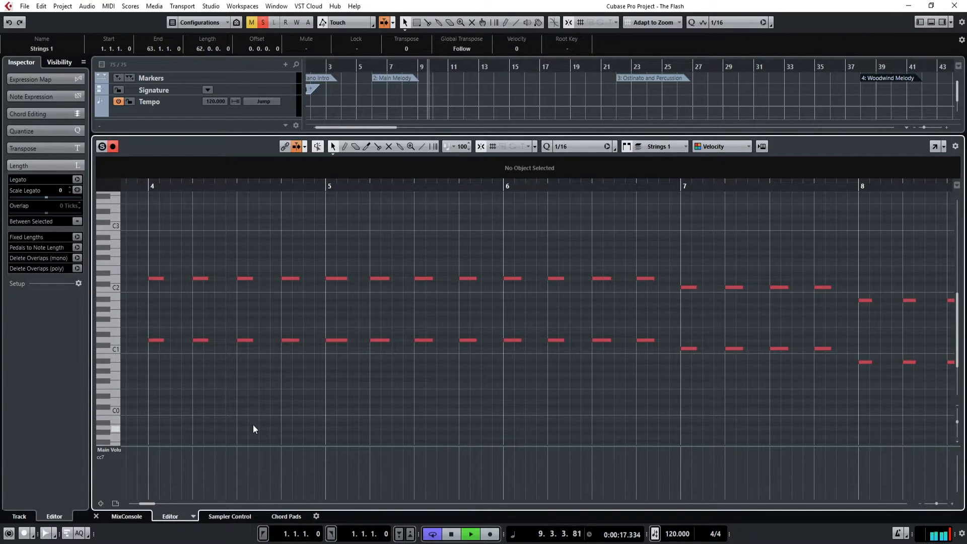
key(space)
click(97, 516)
click(412, 448)
double_click(475, 297)
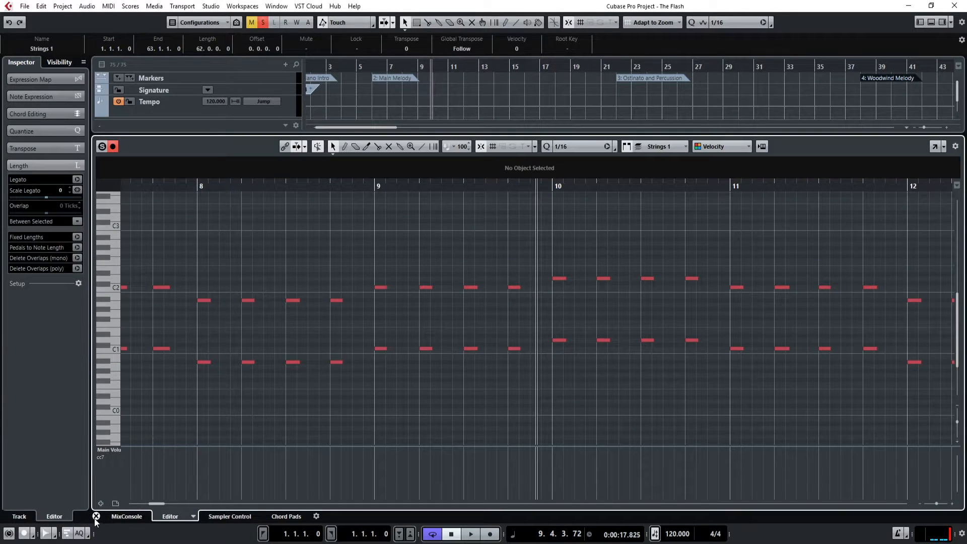
click(96, 516)
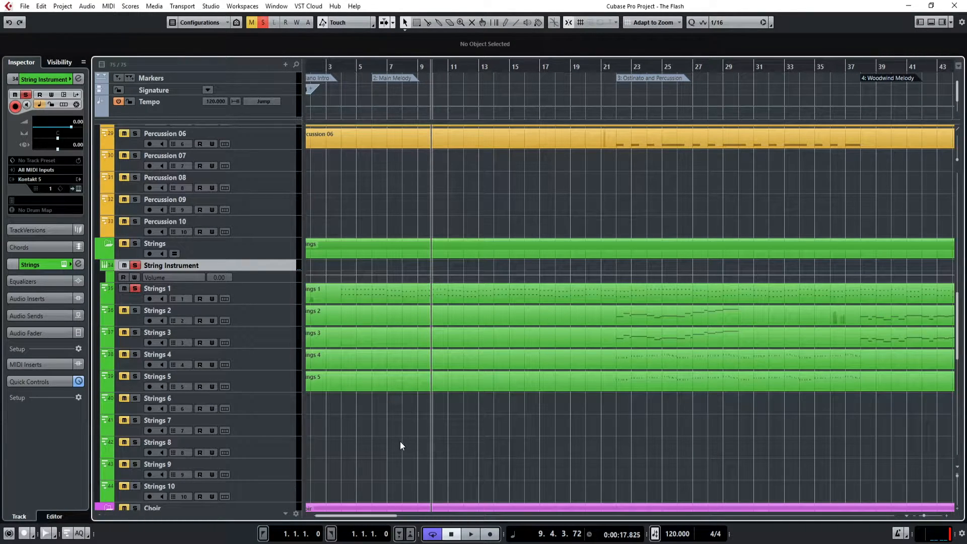
Check the Strings and Choir tracks, and reopen the Strings 1 part in the note editor.
scroll(399, 441, down, 5)
scroll(400, 441, up, 2)
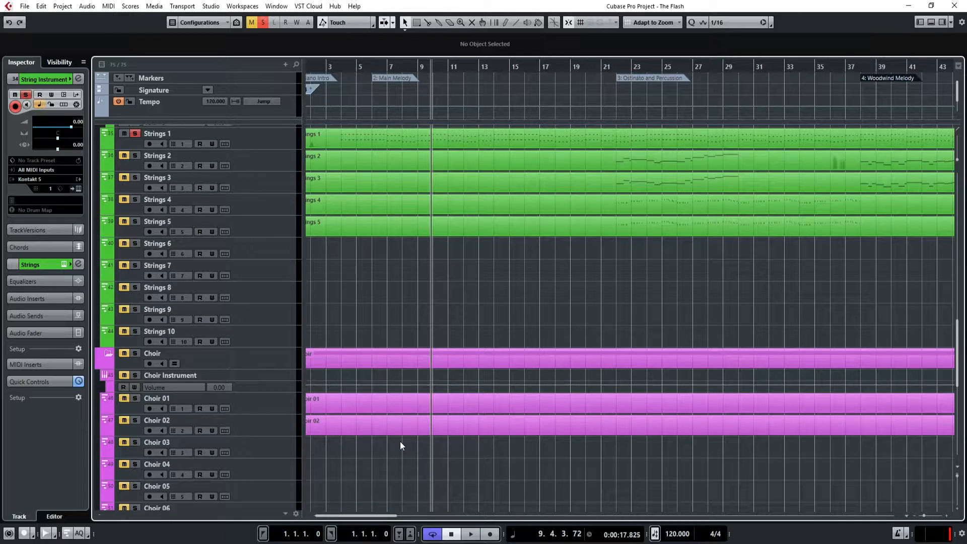
scroll(443, 349, up, 3)
double_click(473, 289)
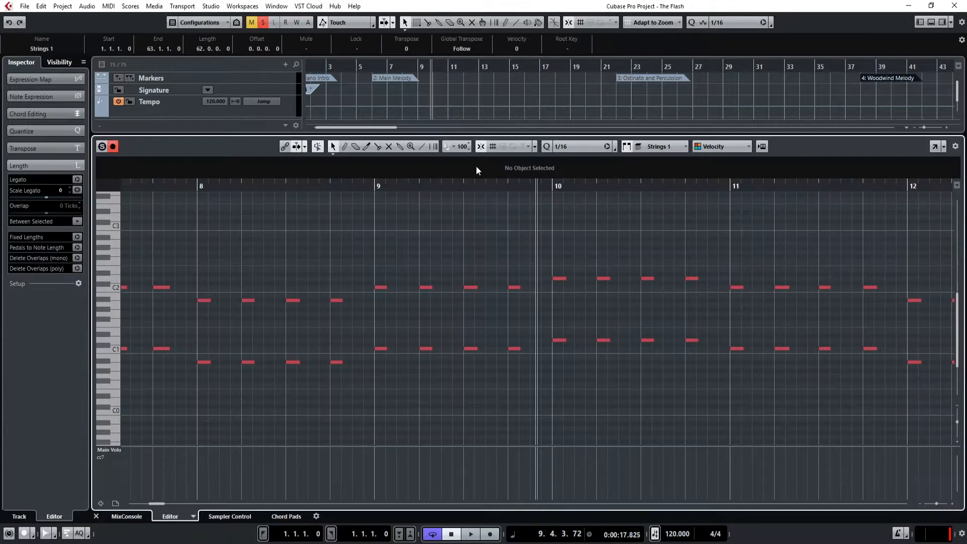
Check the Strings 1 octave notes from bar 8, close the note editor and select the Strings 1 track.
mouse_move(177, 258)
mouse_down()
mouse_move(169, 335)
mouse_move(154, 352)
mouse_up()
click(229, 264)
click(95, 516)
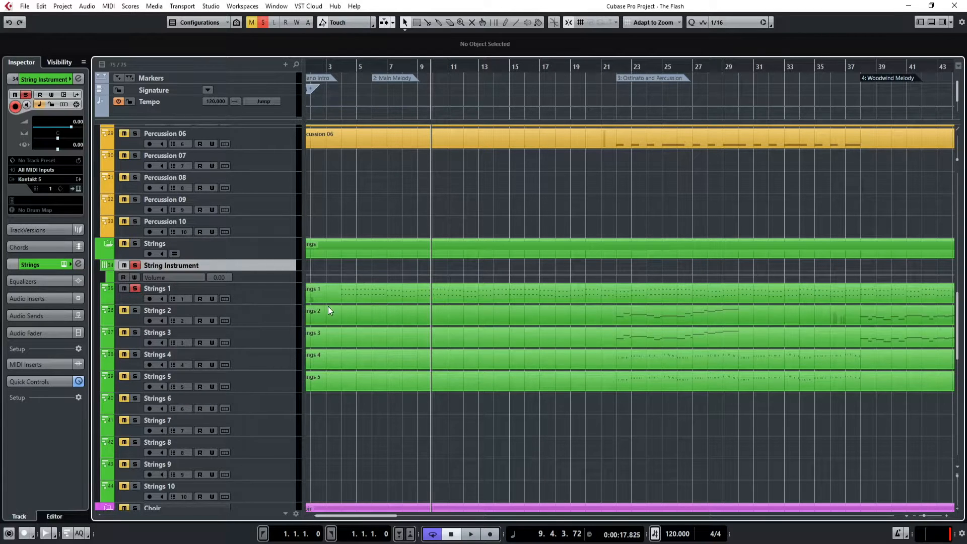
click(274, 292)
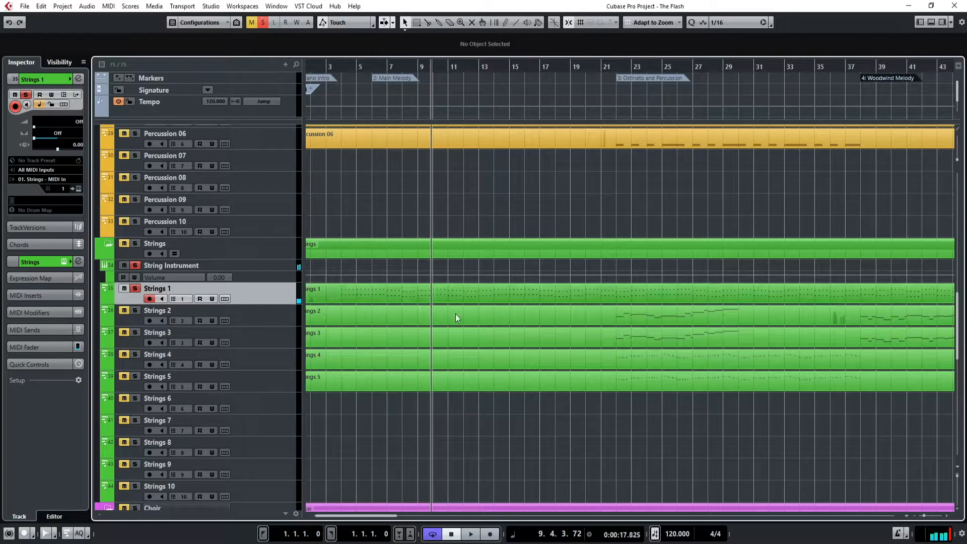
drag(363, 512, 318, 510)
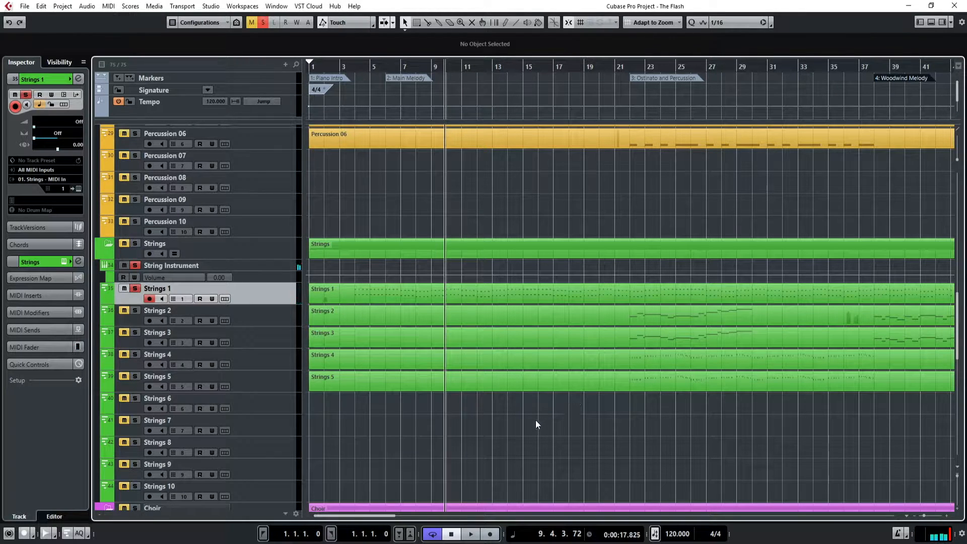
Set the playback position to bar 6, clear the existing solos and solo only Brass 01 and Brass 03.
scroll(522, 433, down, 5)
scroll(521, 433, up, 20)
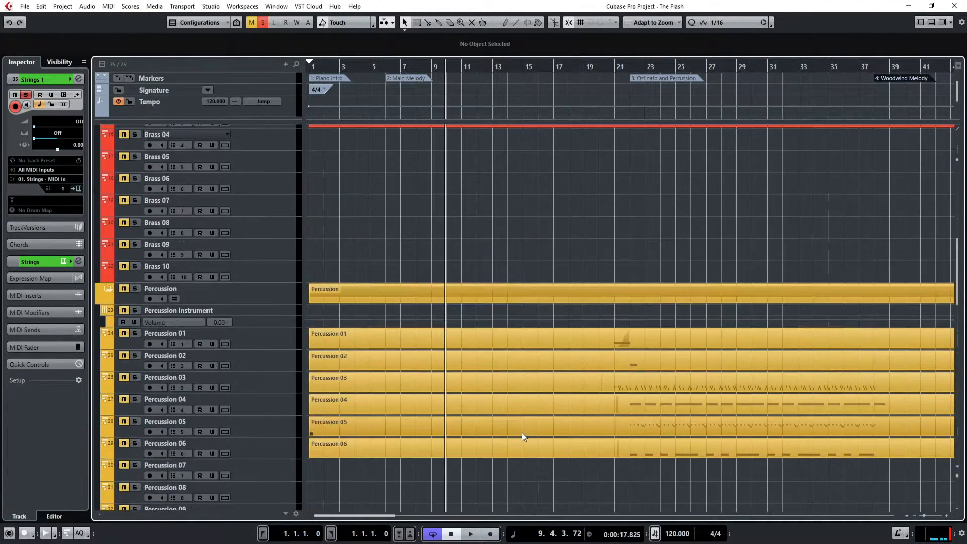
click(373, 65)
click(389, 66)
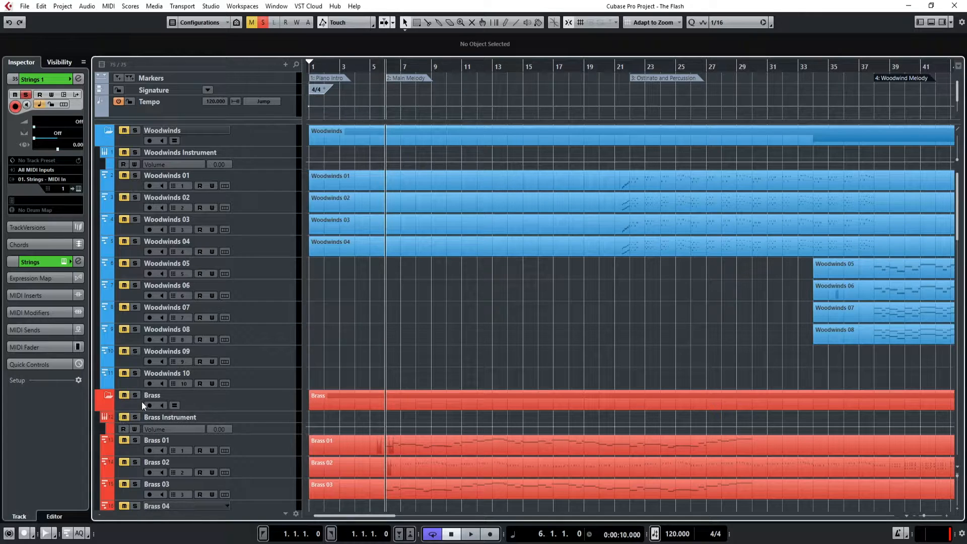
click(263, 22)
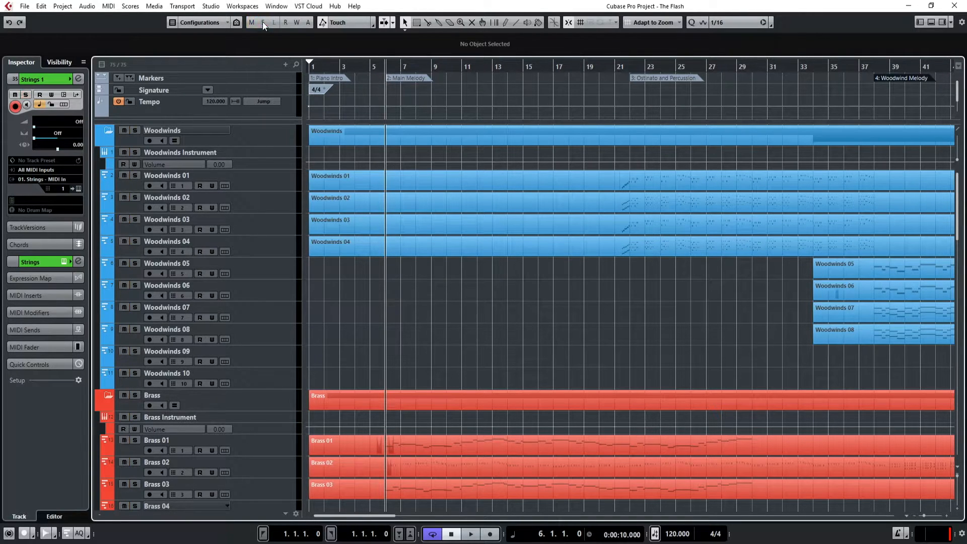
click(134, 440)
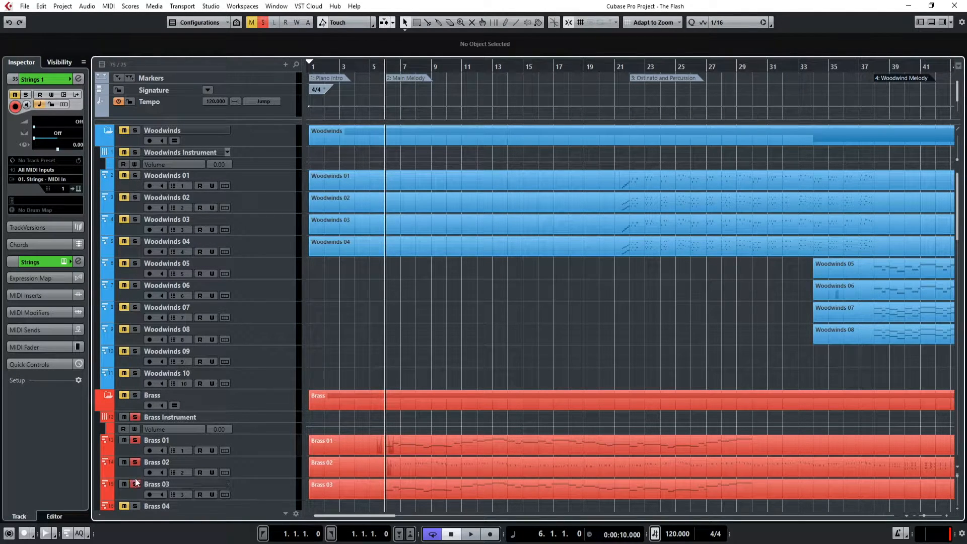
click(136, 462)
Play the soloed brass from bar 6 and open all the Brass parts together in the note editor.
key(space)
scroll(485, 352, down, 5)
ctrl+scroll(476, 388, up, 1)
ctrl+scroll(473, 394, up, 2)
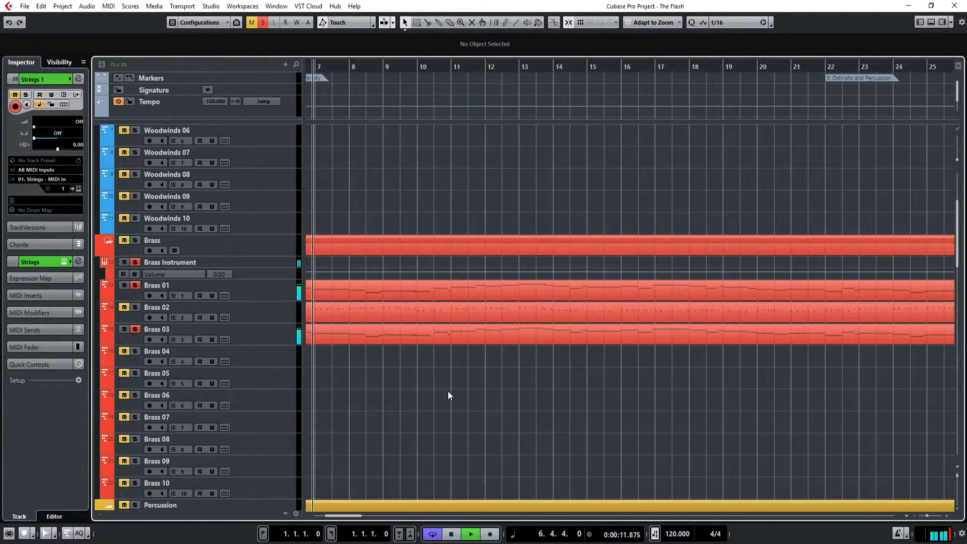
click(402, 245)
double_click(402, 248)
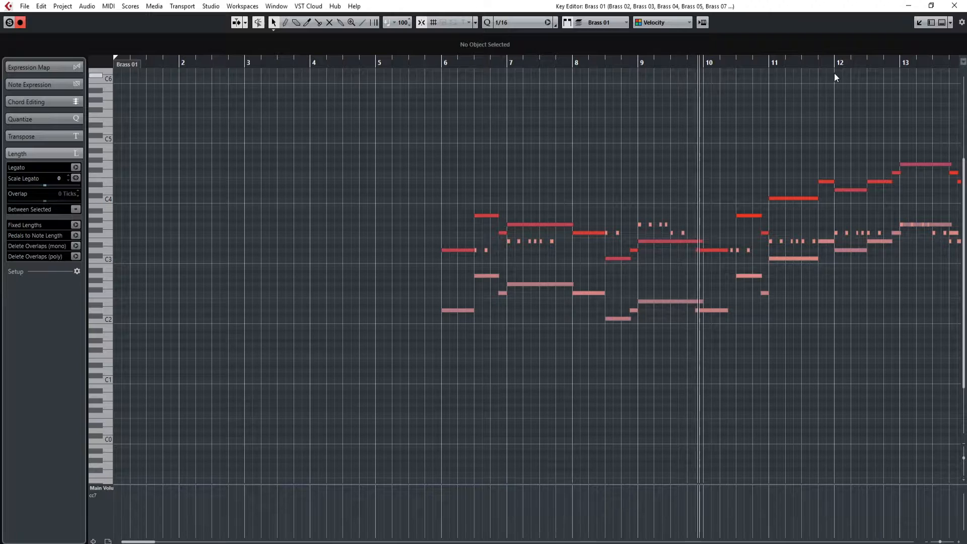
ctrl+scroll(802, 311, up, 2)
ctrl+scroll(802, 310, up, 1)
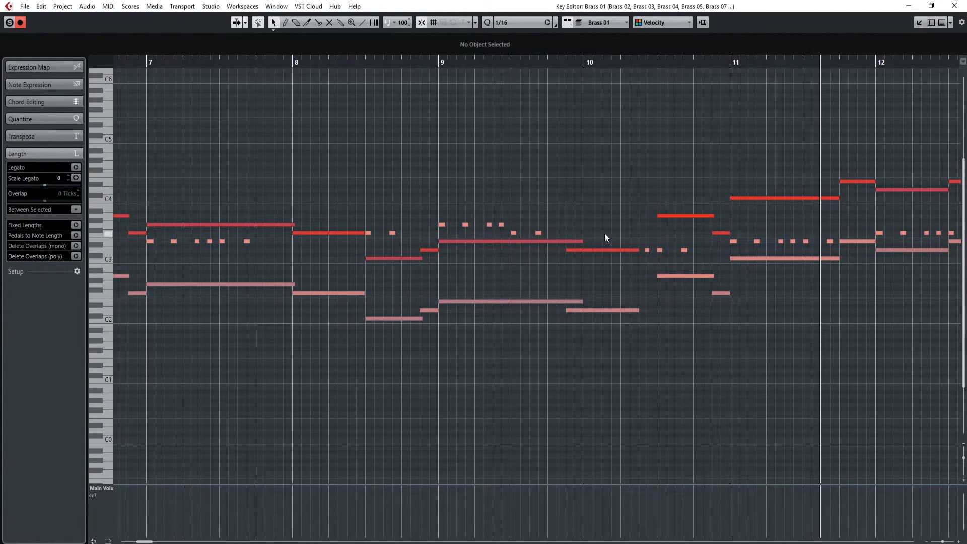
Move the early low Brass 03 note to start at bar 10, and check the passage by playing from bar 9.
click(511, 61)
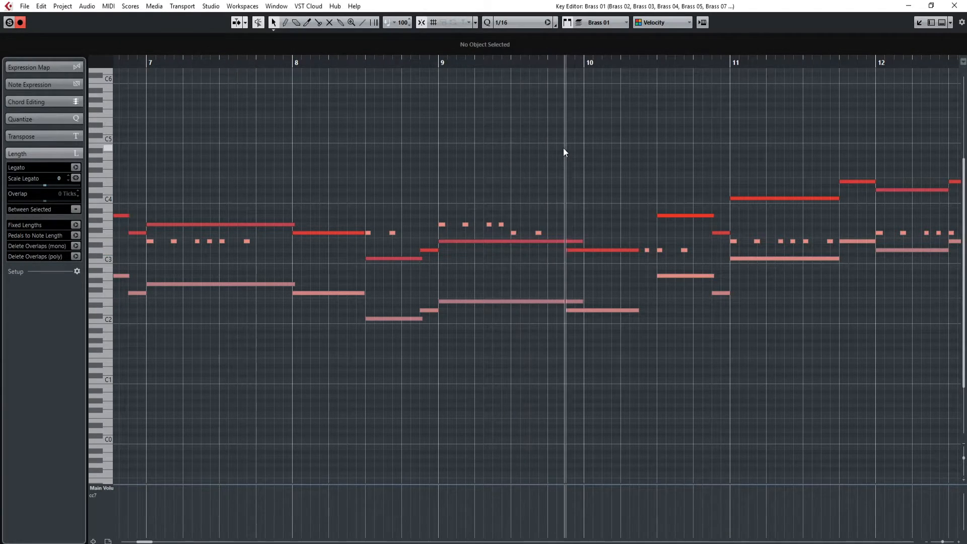
drag(589, 310, 605, 309)
click(605, 295)
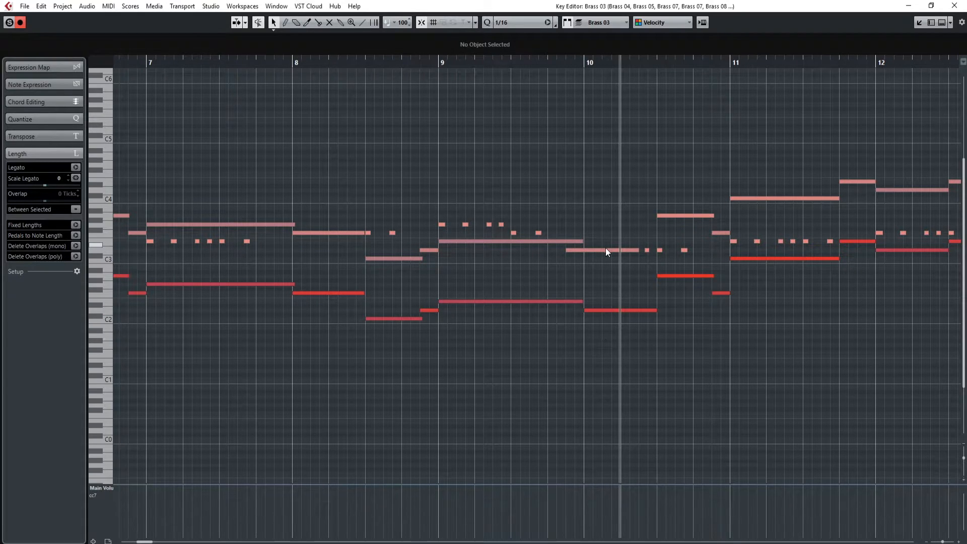
click(441, 62)
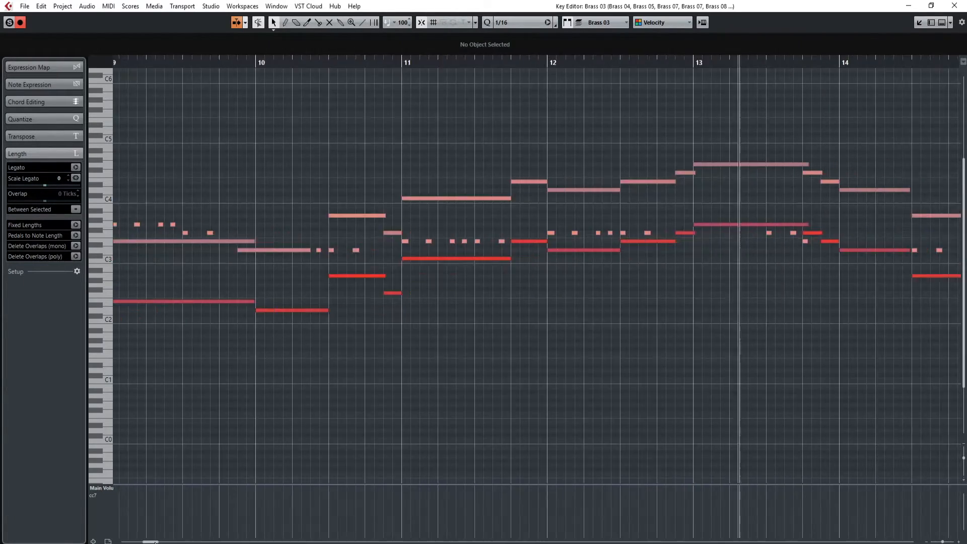
key(space)
Lower the long Brass 03 note at bar 13 by an octave to G2 and play it back from bar 12.
click(593, 224)
click(603, 217)
click(602, 225)
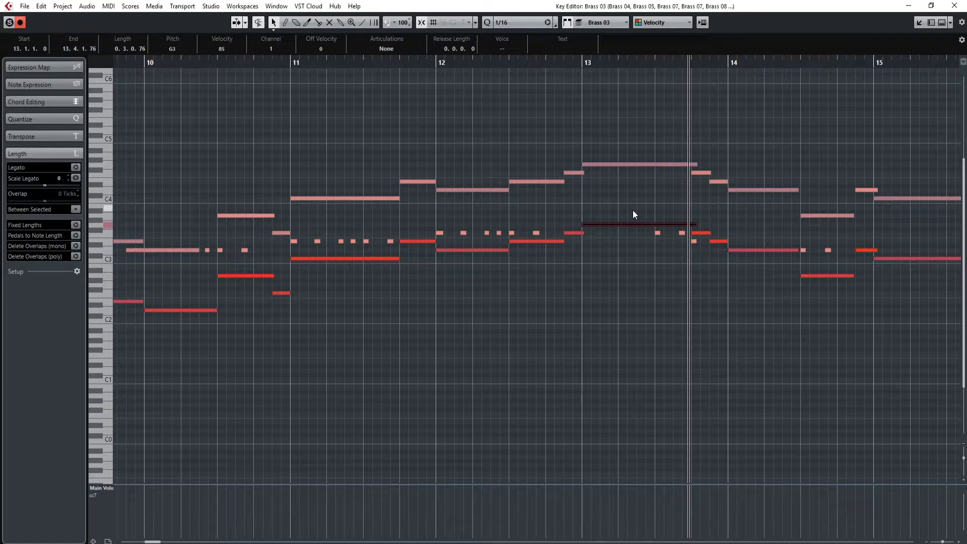
key(shift+Down)
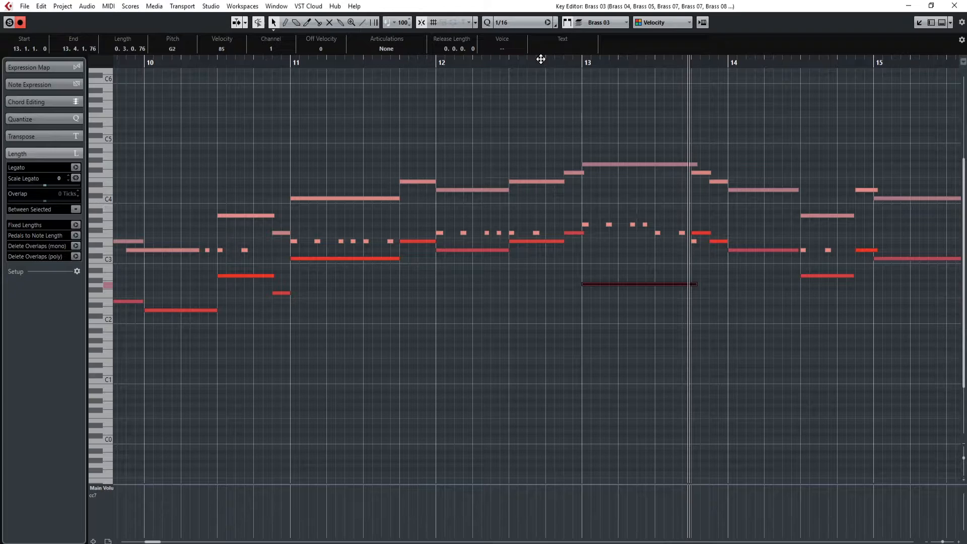
click(436, 62)
key(space)
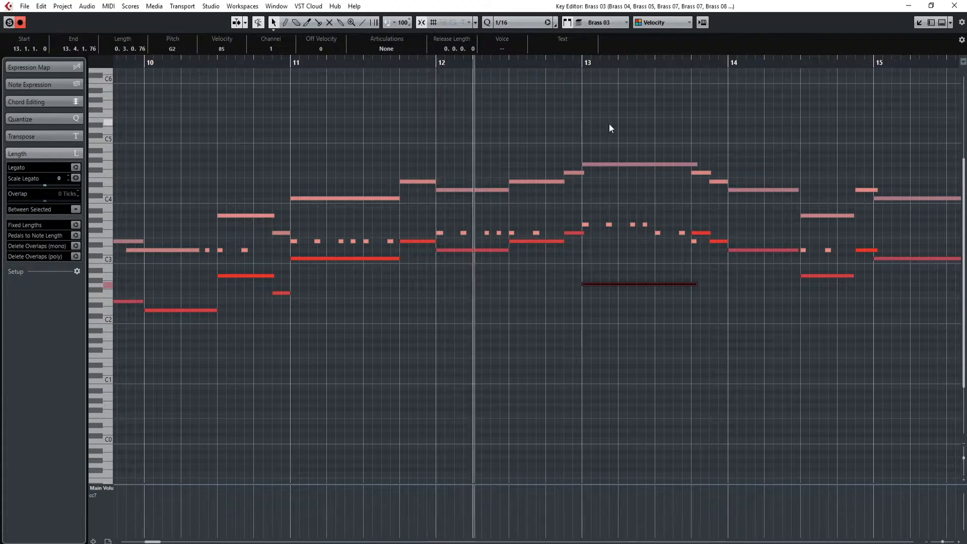
click(639, 122)
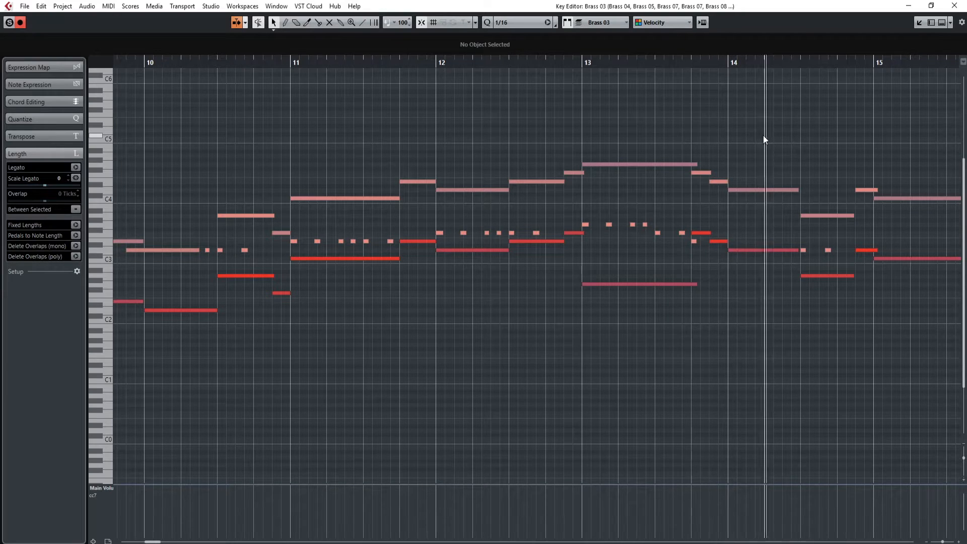
Lower the three Brass 03 notes from 13.4 to the start of bar 14 by an octave and play from bar 13.
drag(704, 222, 760, 249)
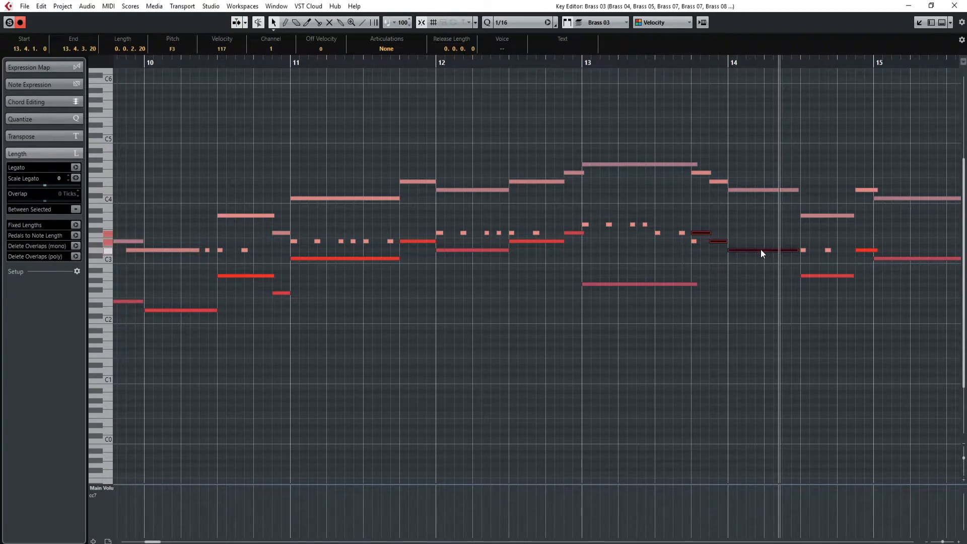
key(shift+Down)
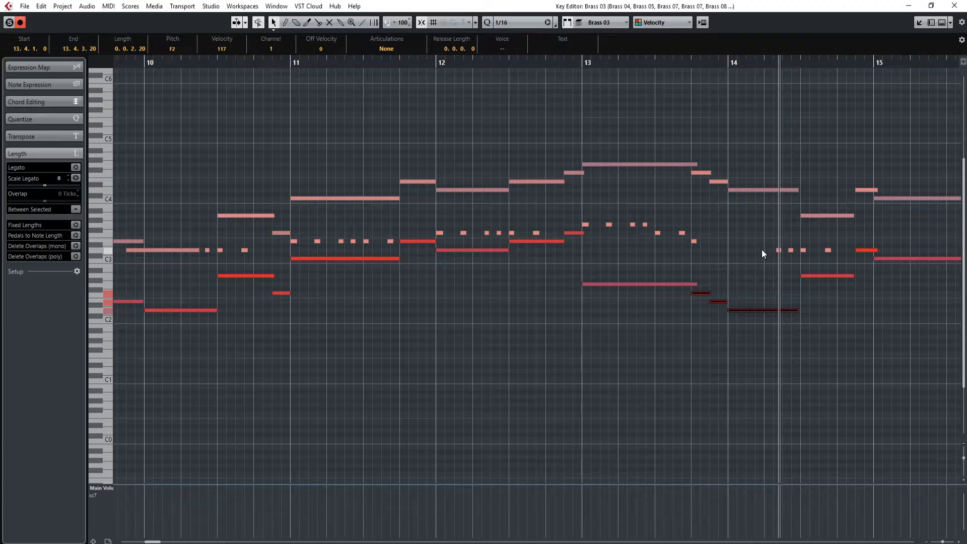
click(581, 64)
key(space)
click(669, 106)
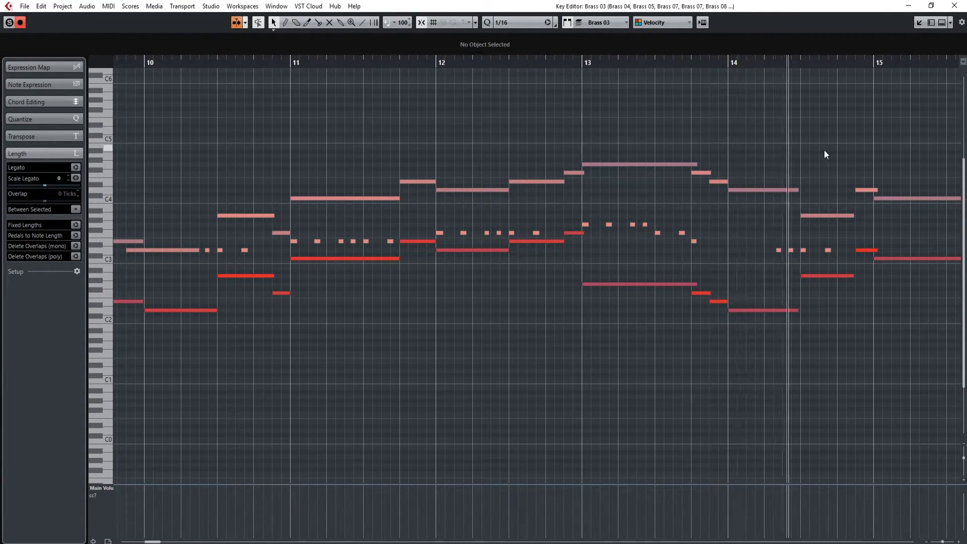
Try the Brass 03 note just before bar 13 an octave lower.
click(573, 233)
key(shift+Down)
key(shift+Up)
click(621, 198)
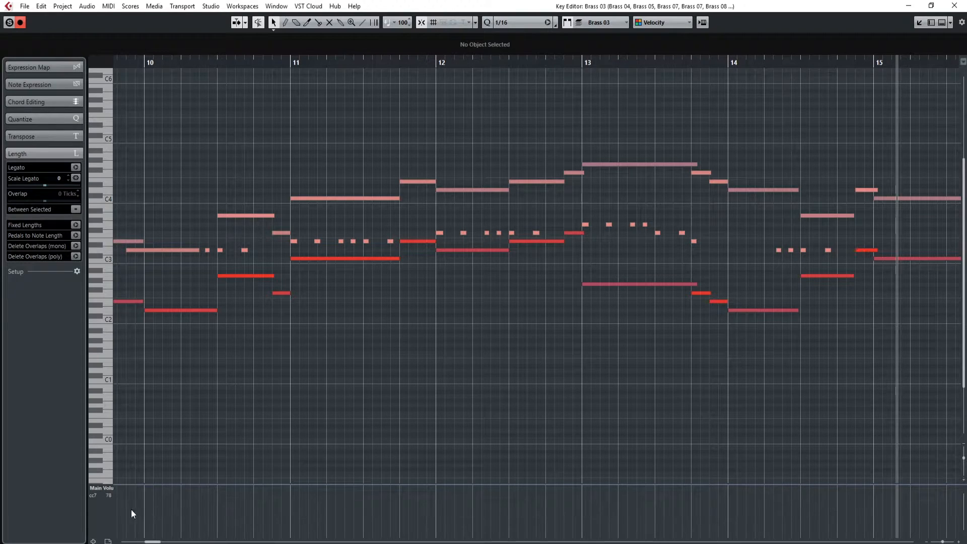
Play the brass melody from just before bar 14 up to bar 16, stop playback and close the note editor.
drag(145, 542, 153, 542)
click(560, 63)
key(space)
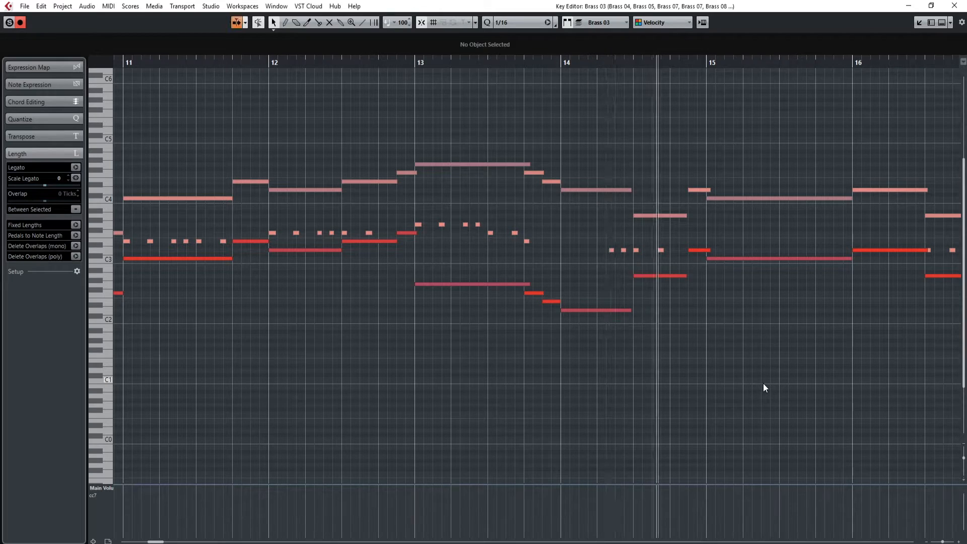
click(155, 540)
drag(155, 539, 168, 524)
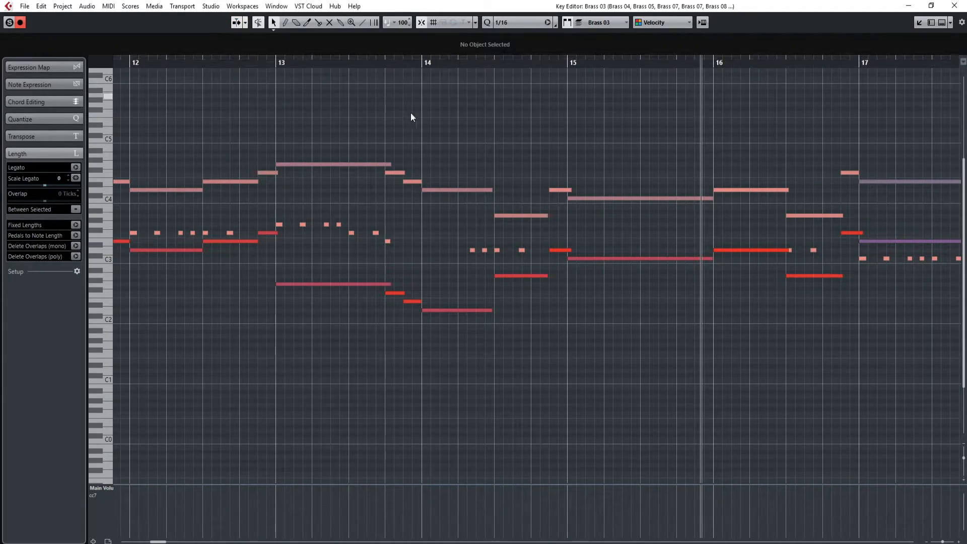
key(ctrl+w)
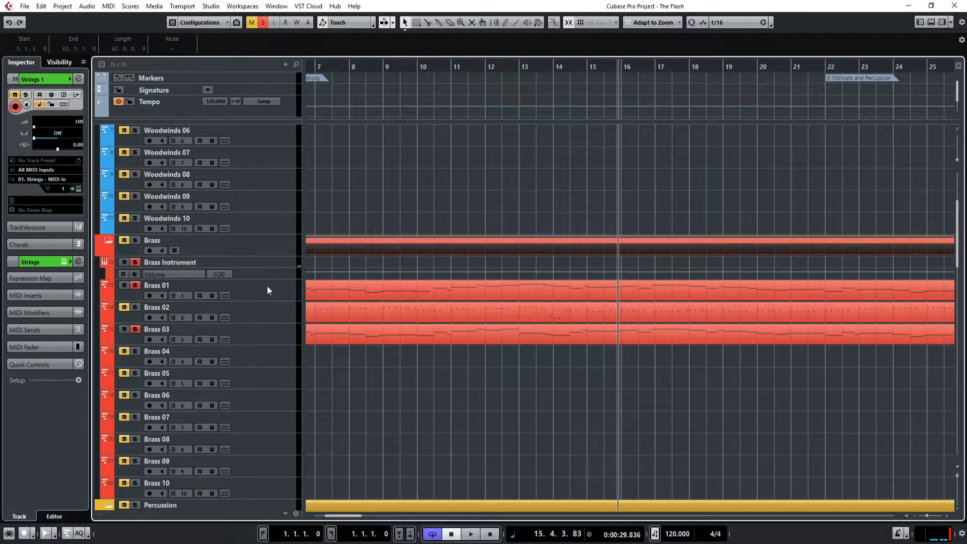
Follow all the Brass parts from bar 6 to bar 22 in the note editor, examine the low note in bar 14 and close the editor.
click(345, 361)
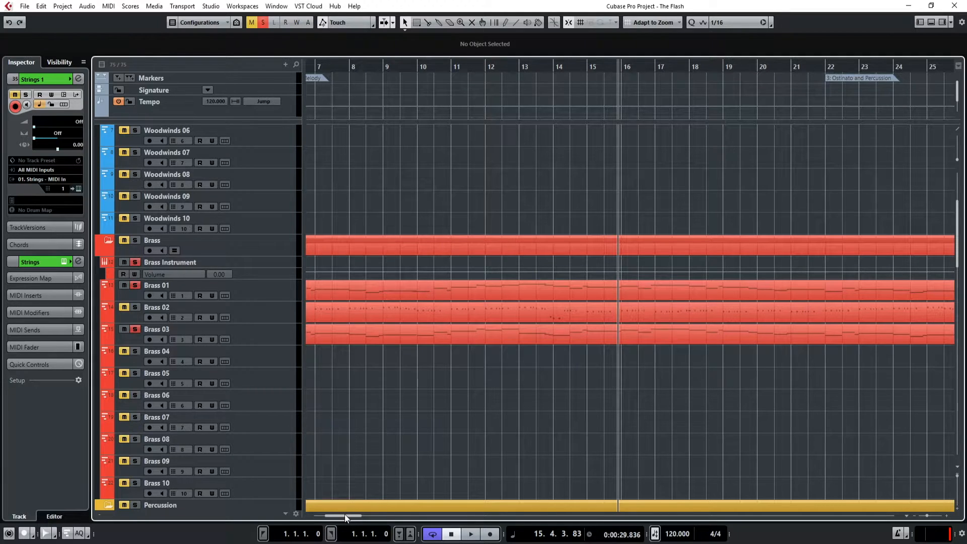
drag(344, 514, 332, 514)
click(481, 58)
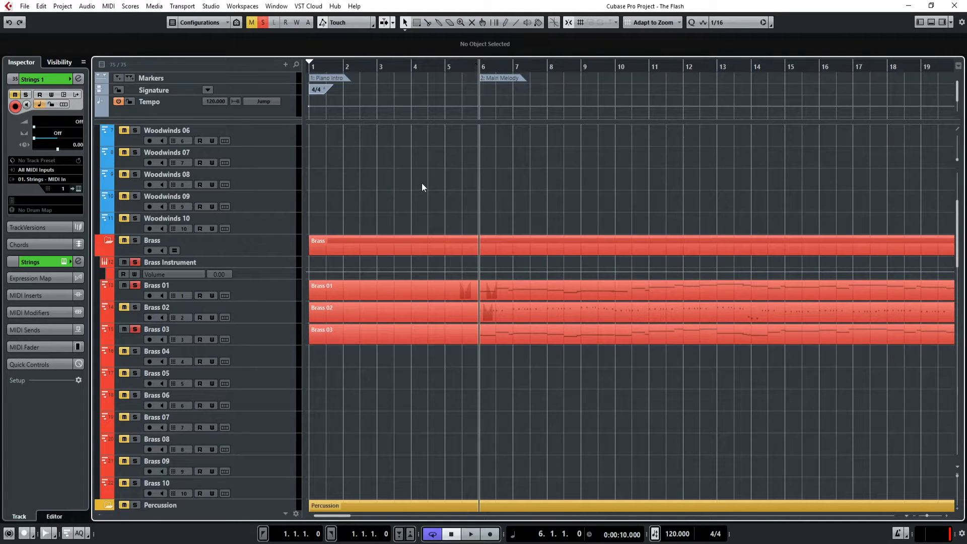
double_click(531, 248)
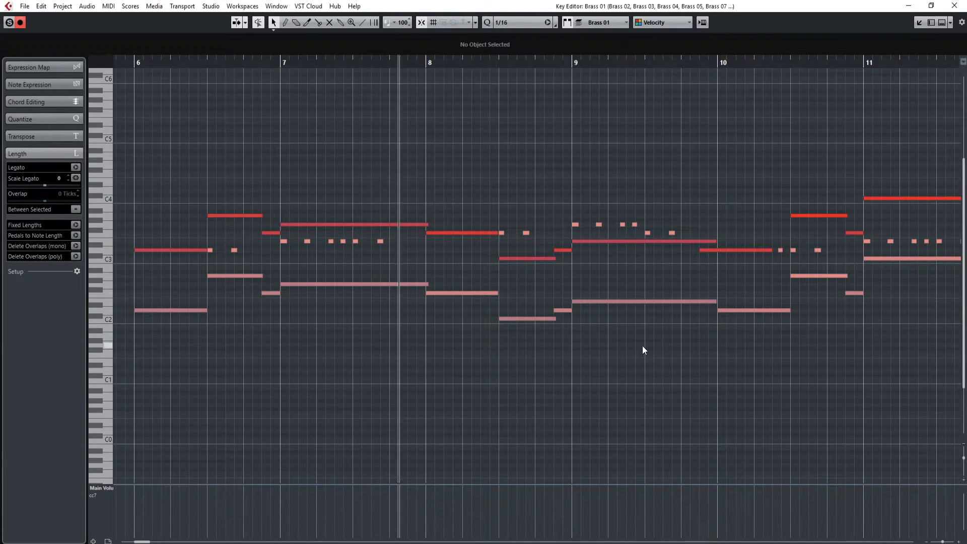
scroll(642, 346, down, 2)
drag(144, 541, 148, 541)
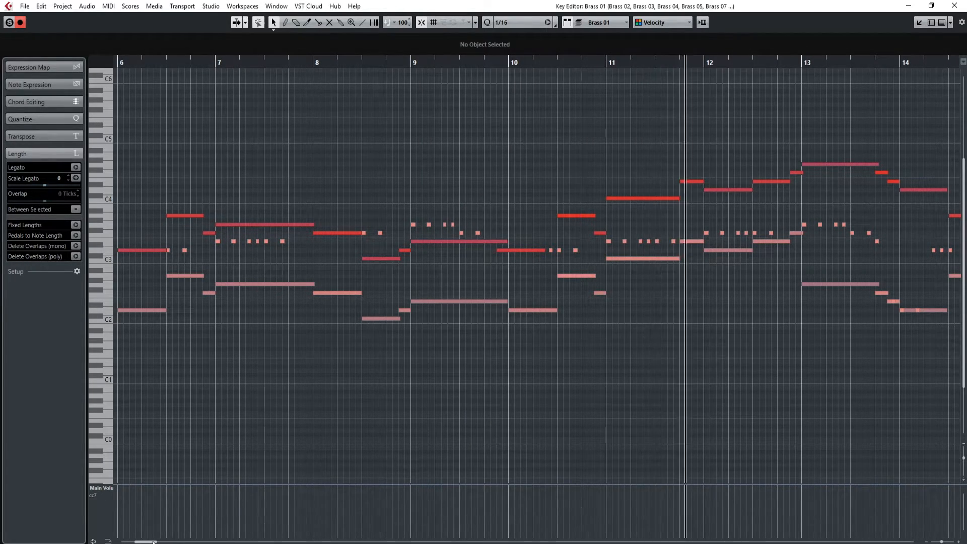
drag(153, 541, 171, 541)
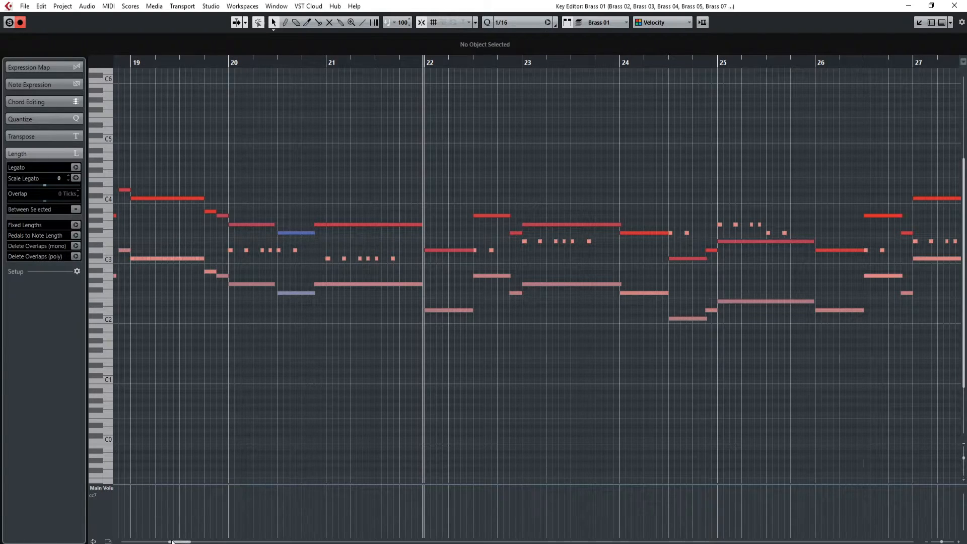
mouse_move(171, 541)
mouse_down()
mouse_move(140, 542)
mouse_move(155, 542)
mouse_up()
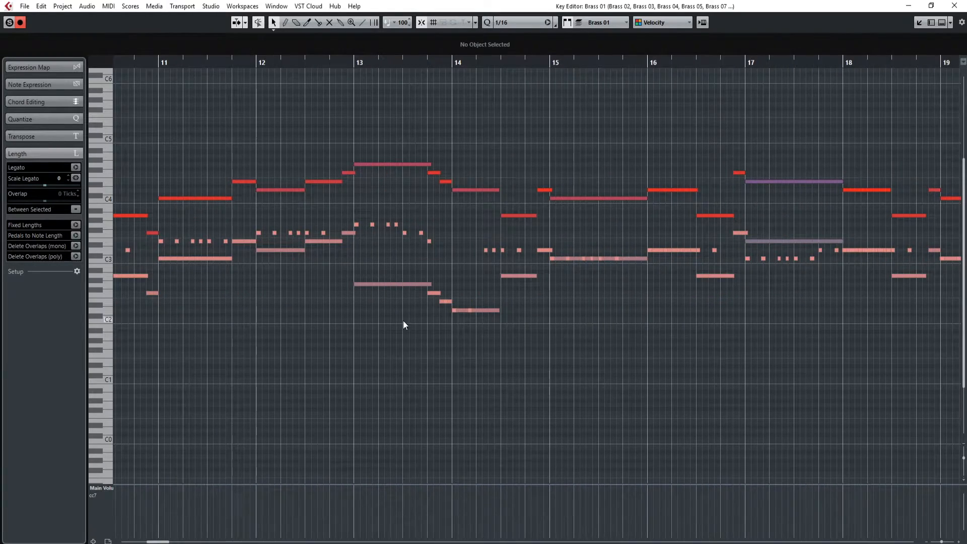
click(466, 310)
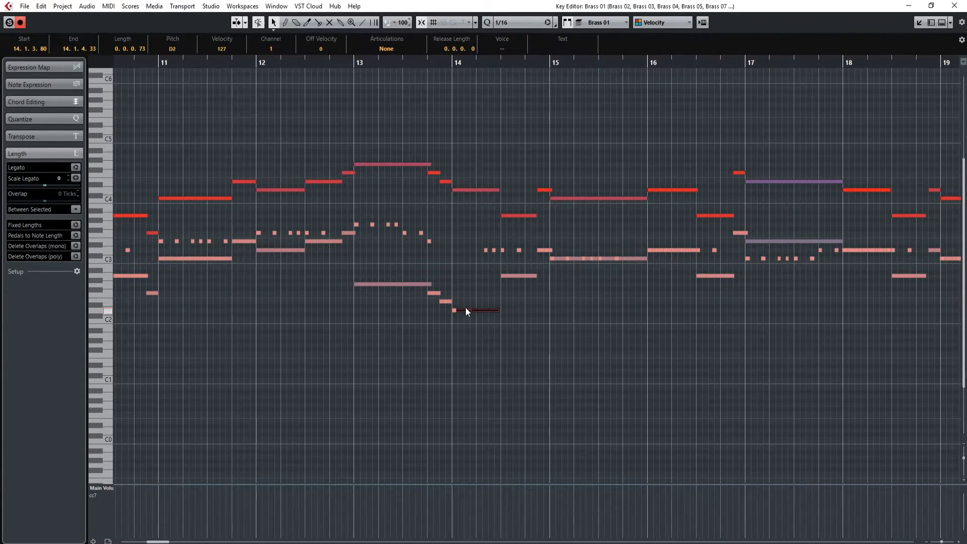
click(953, 6)
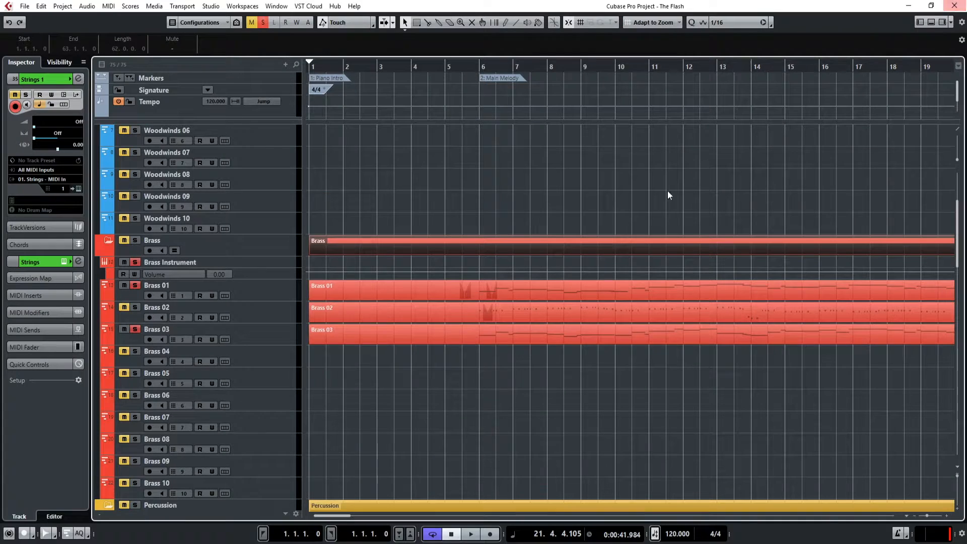
Open the Brass 02 part in the note editor and raise its low notes at the start of bar 14 by an octave to D3.
double_click(437, 308)
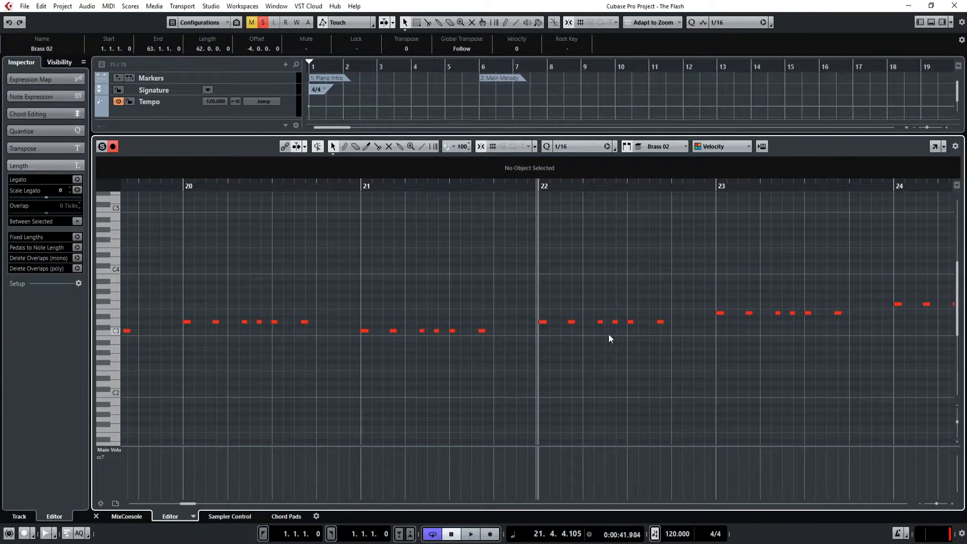
scroll(775, 338, down, 4)
scroll(786, 328, down, 4)
scroll(785, 327, down, 3)
click(451, 186)
scroll(444, 278, up, 8)
drag(479, 257, 564, 293)
key(shift+Up)
click(564, 294)
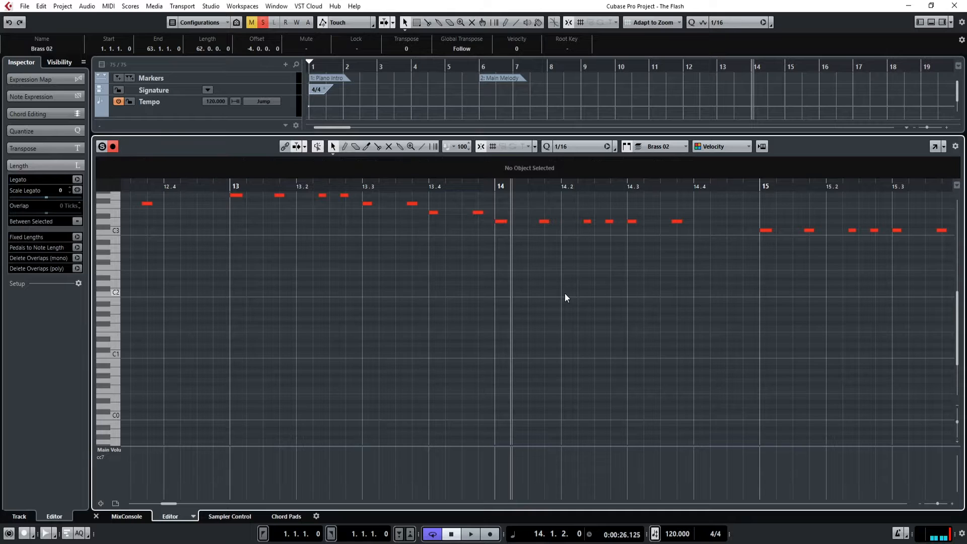
Close the note editor, solo only Brass 02 and return the playback position to bar 6.
click(96, 516)
click(479, 65)
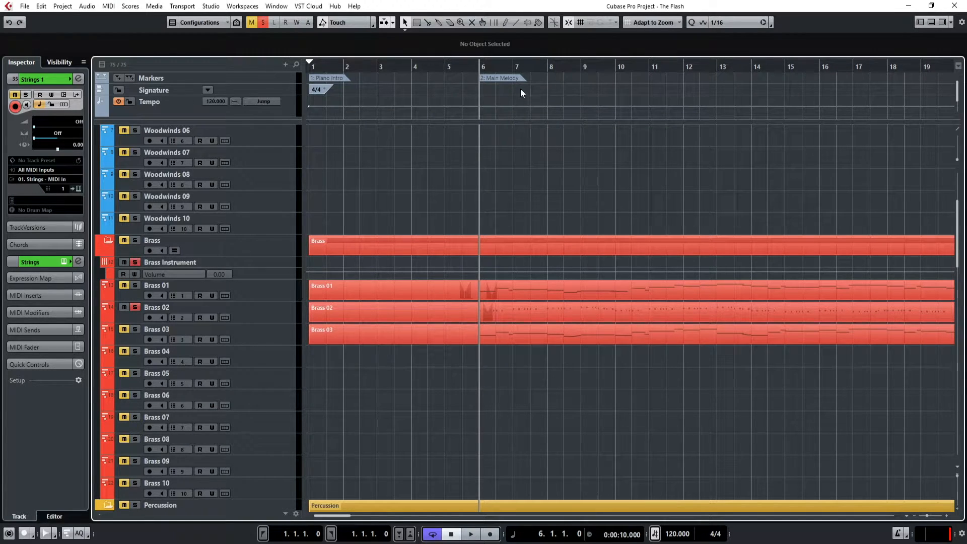
Play the soloed Brass 02 from about bar 5 to bar 10, following its notes in the note editor, and close the editor.
click(442, 67)
key(space)
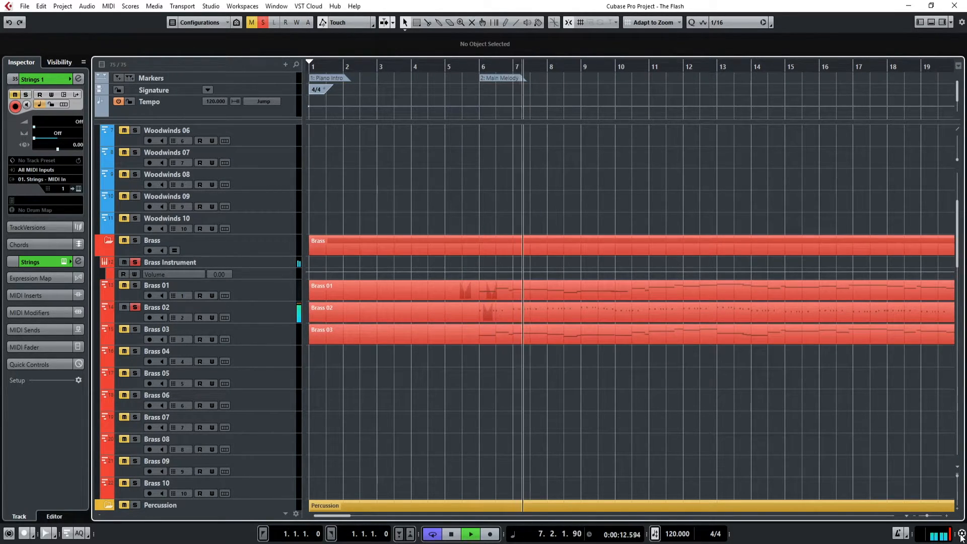
double_click(617, 311)
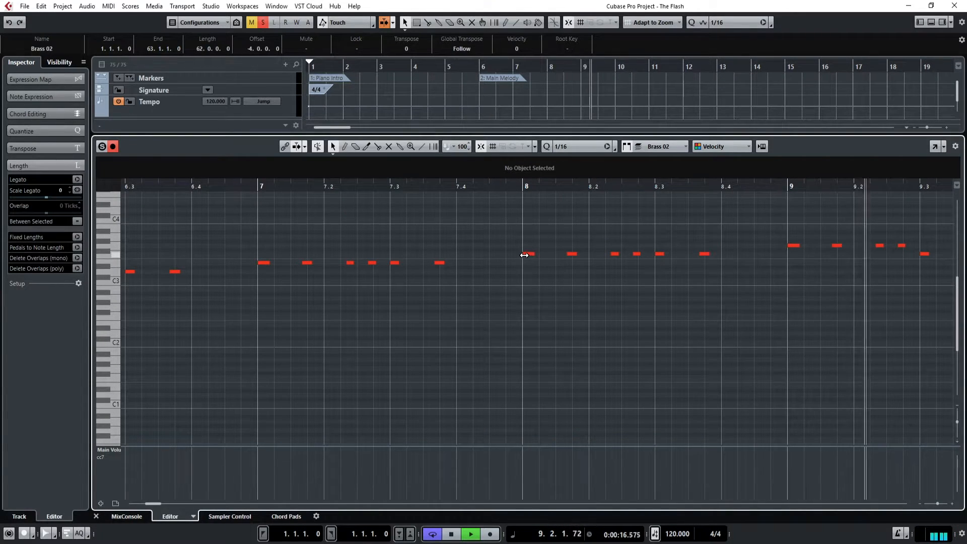
key(space)
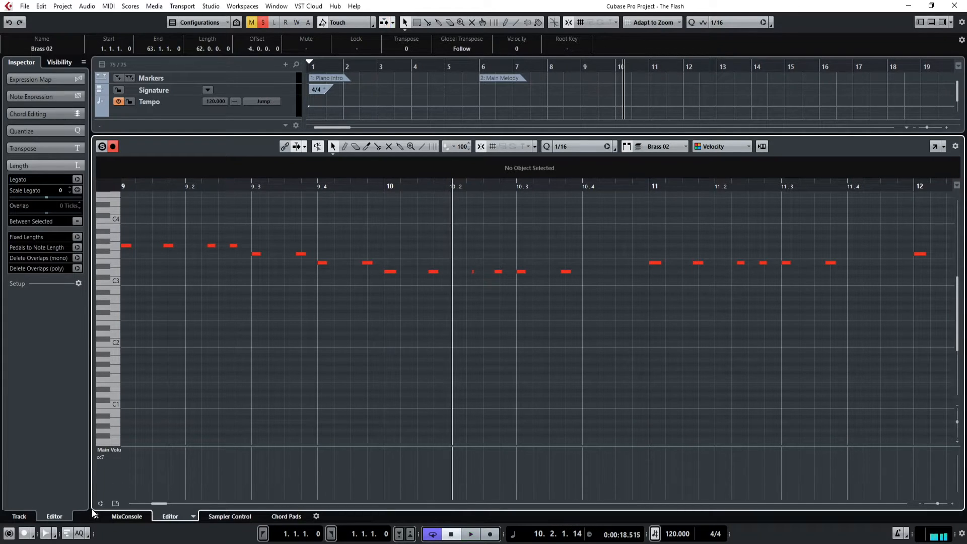
click(95, 516)
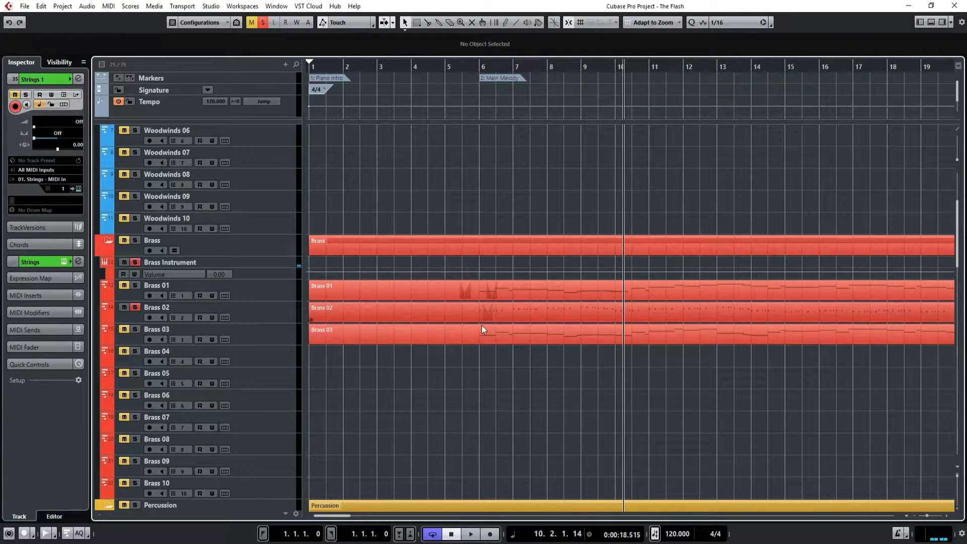
Examine the Brass 02 notes at the start of bars 6, 7 and 8 in the note editor and close it.
double_click(521, 311)
drag(155, 502, 145, 506)
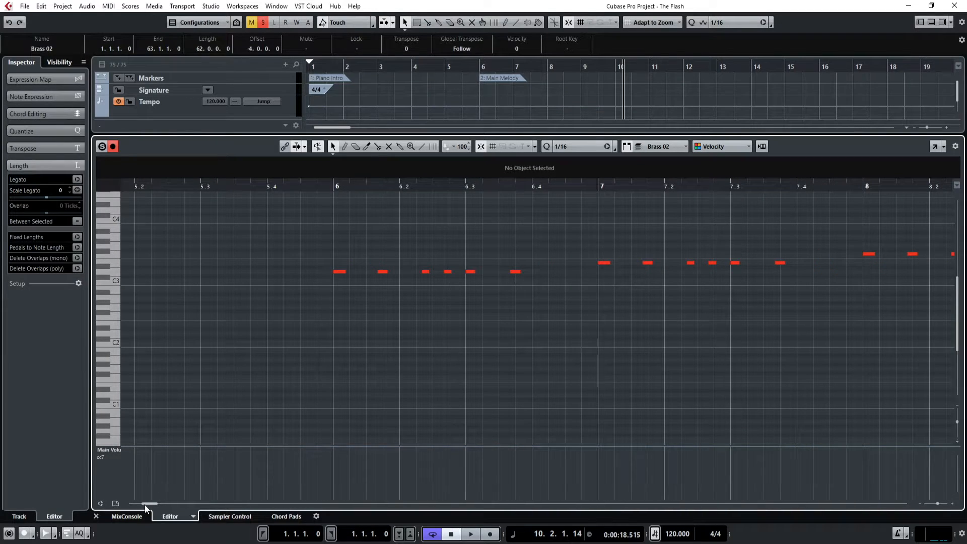
click(341, 272)
click(354, 267)
click(340, 271)
click(351, 319)
click(604, 263)
click(868, 254)
click(493, 384)
click(96, 516)
click(530, 375)
Select the Keys 01 track and solo it alongside Brass 02.
scroll(530, 375, down, 10)
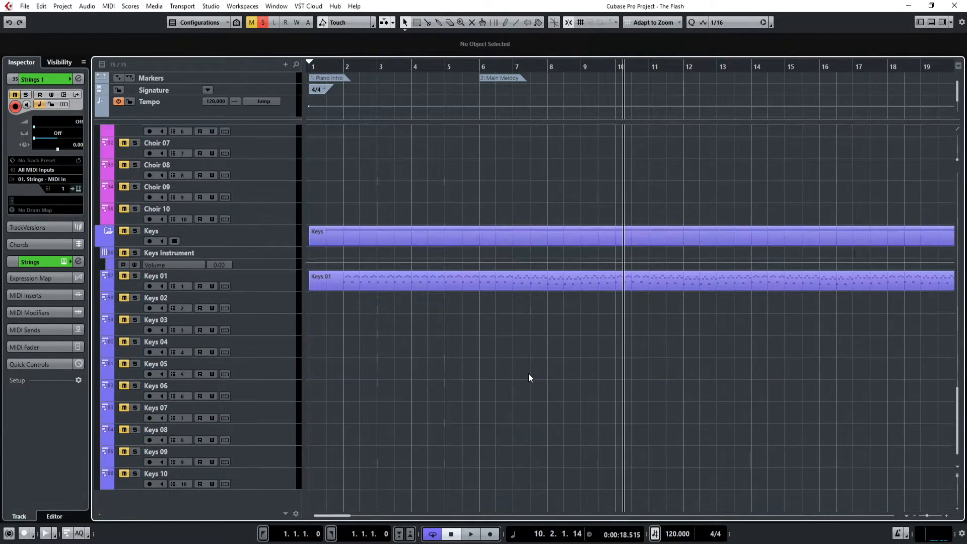
click(134, 275)
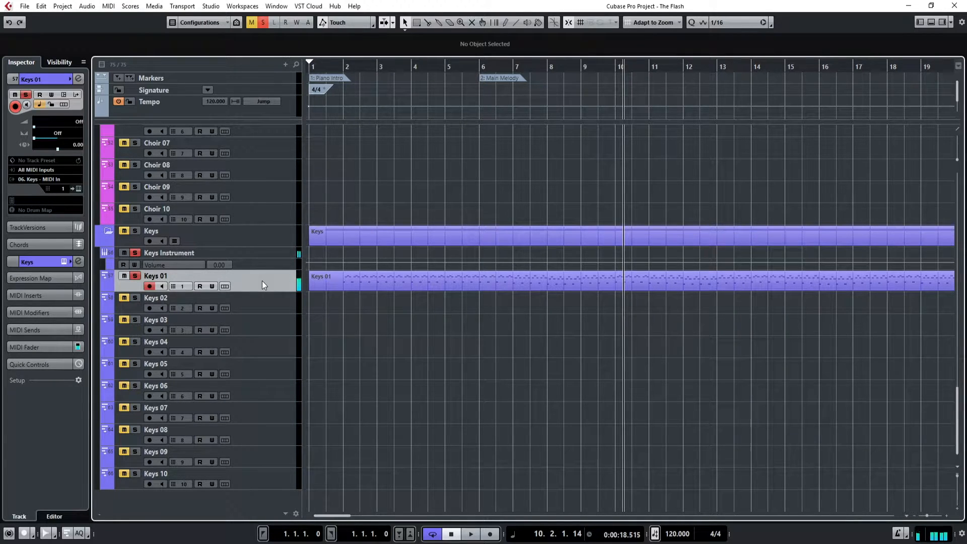
scroll(534, 203, up, 10)
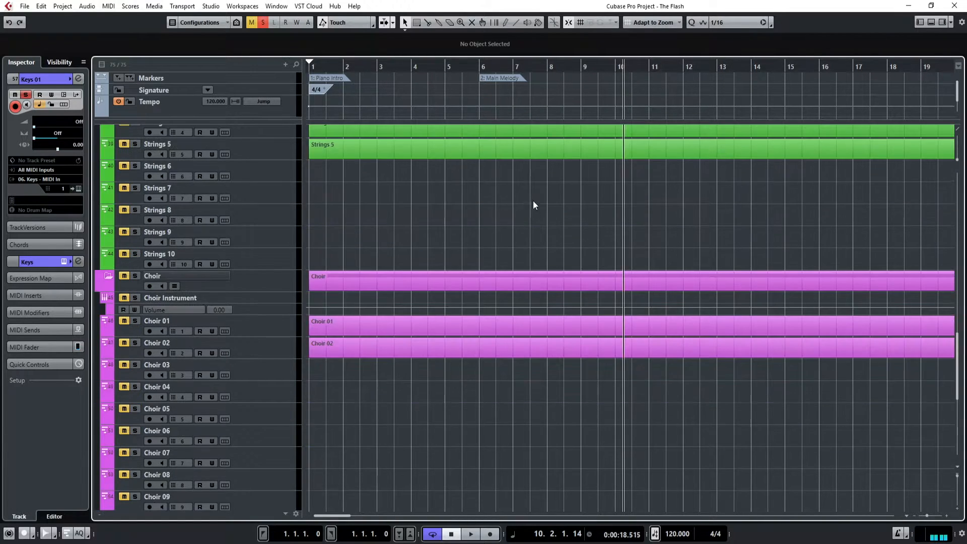
scroll(600, 188, up, 6)
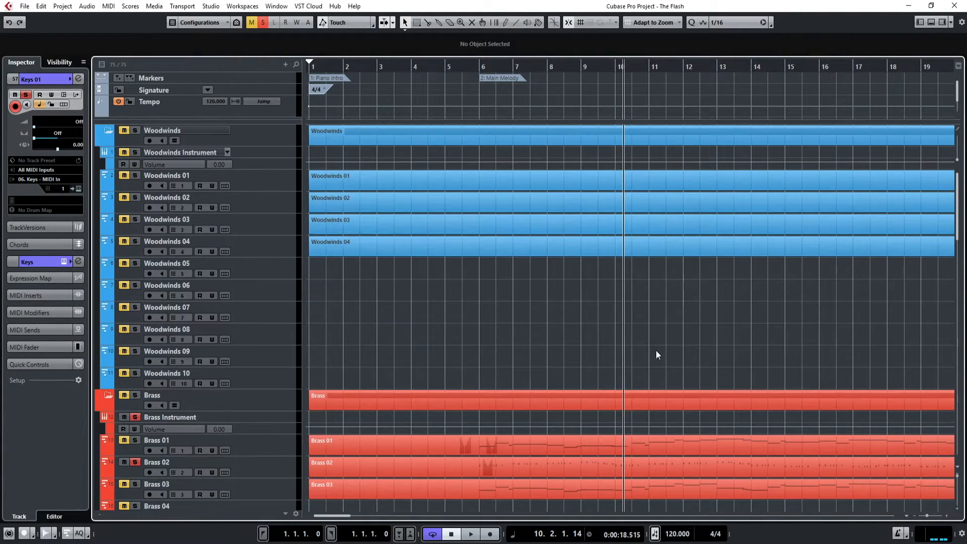
scroll(644, 315, down, 9)
scroll(146, 359, down, 7)
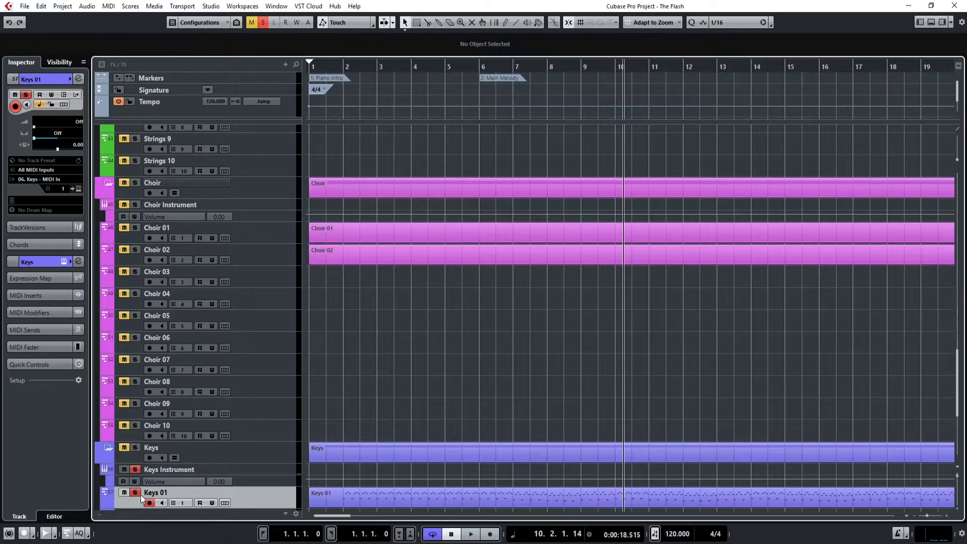
scroll(604, 357, up, 12)
Play the Brass 02 part from bar 6 in the note editor and highlight its descending notes in bar 9.
double_click(628, 386)
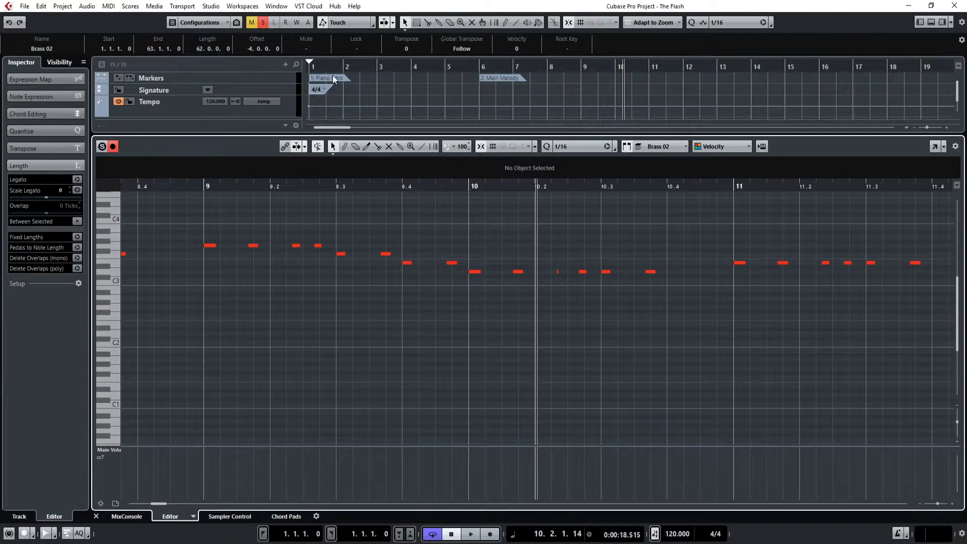
click(479, 67)
key(space)
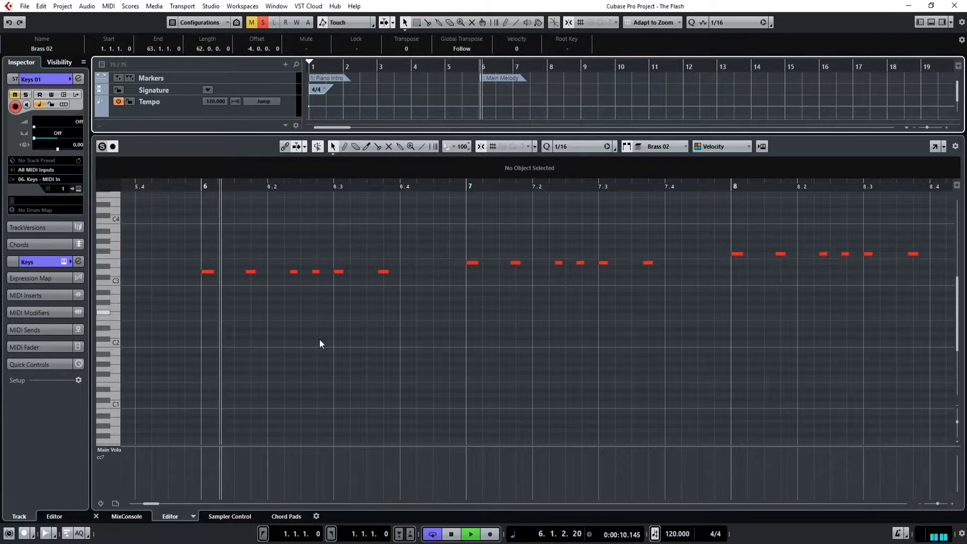
scroll(583, 359, down, 3)
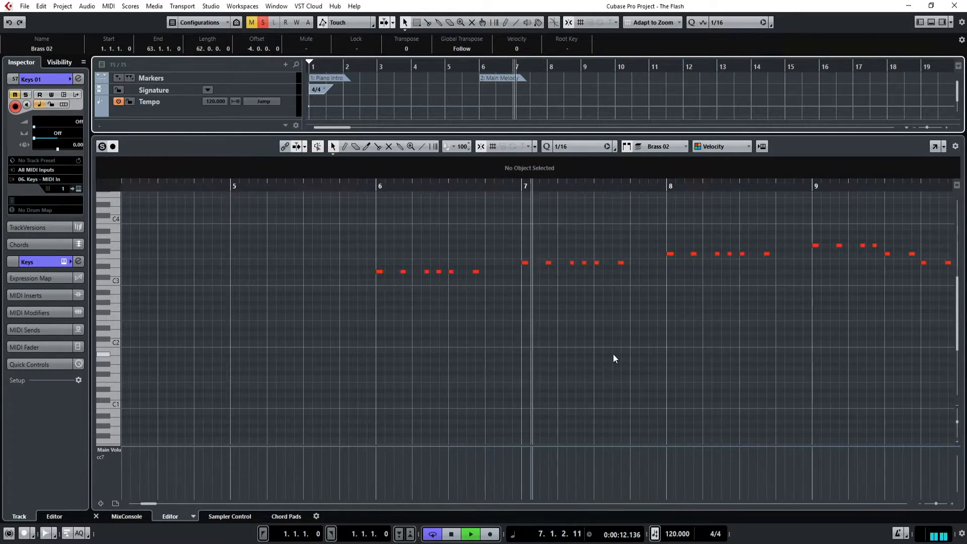
drag(147, 502, 155, 502)
drag(476, 223, 624, 280)
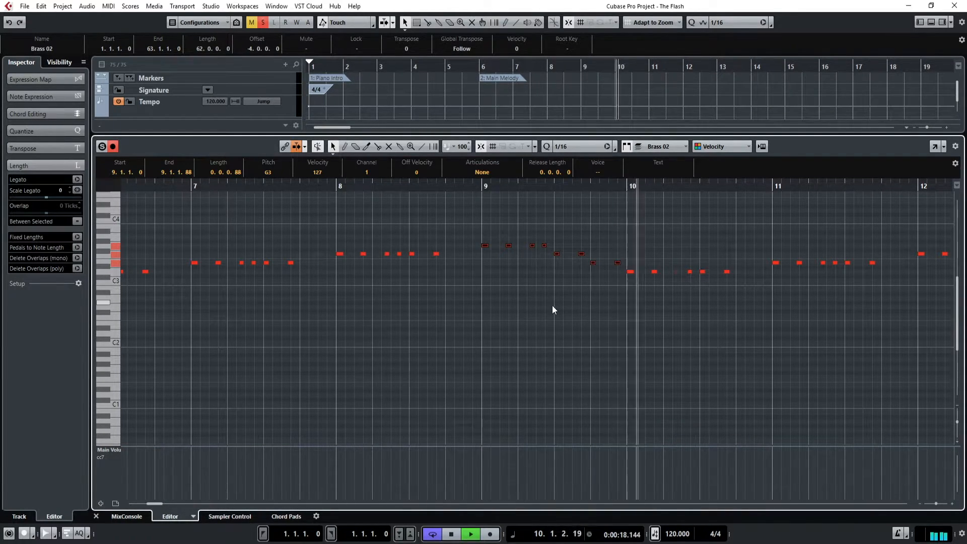
click(776, 273)
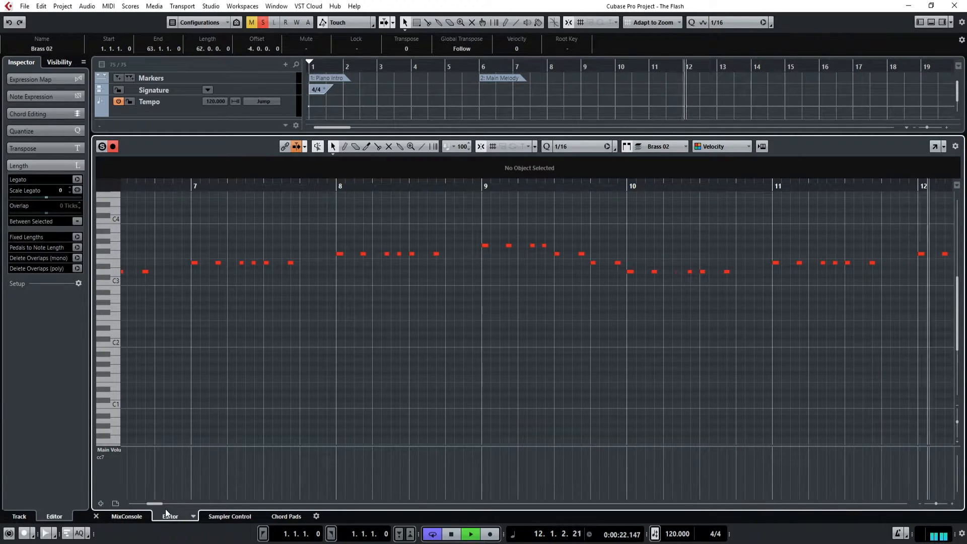
Follow the Brass 02 notes on to bar 14, close the note editor and stop playback.
mouse_move(158, 505)
mouse_down()
mouse_move(179, 503)
mouse_move(164, 505)
mouse_up()
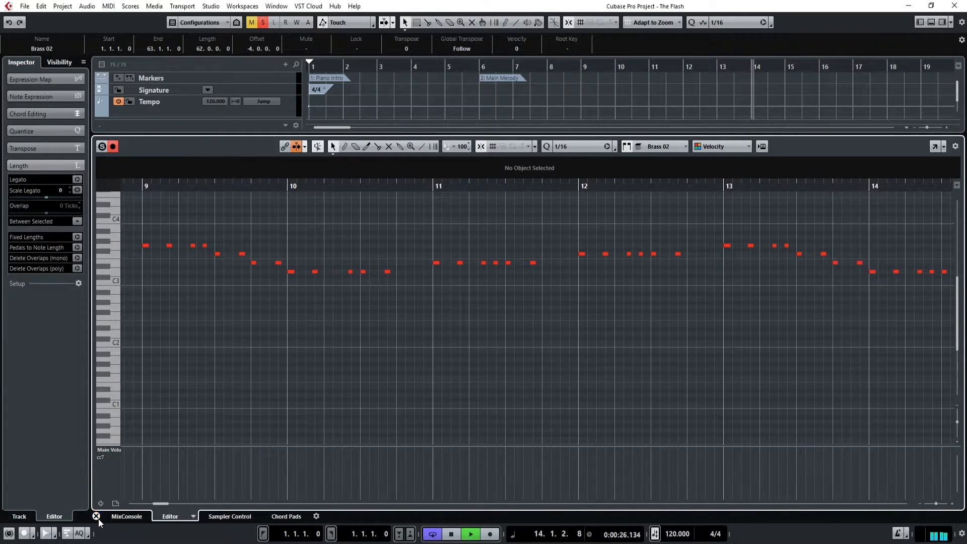
click(96, 517)
key(space)
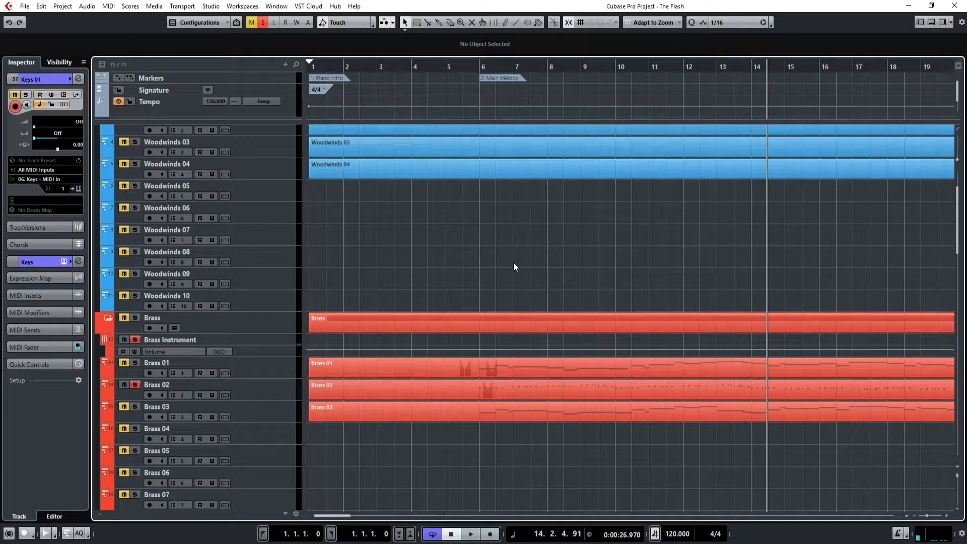
Select the Brass 02 track for live playing.
click(251, 390)
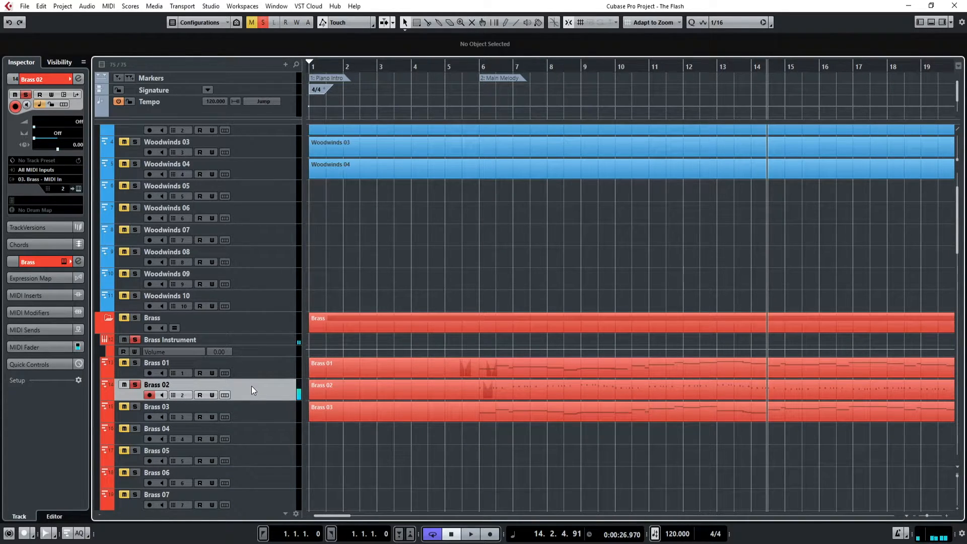
scroll(542, 273, down, 3)
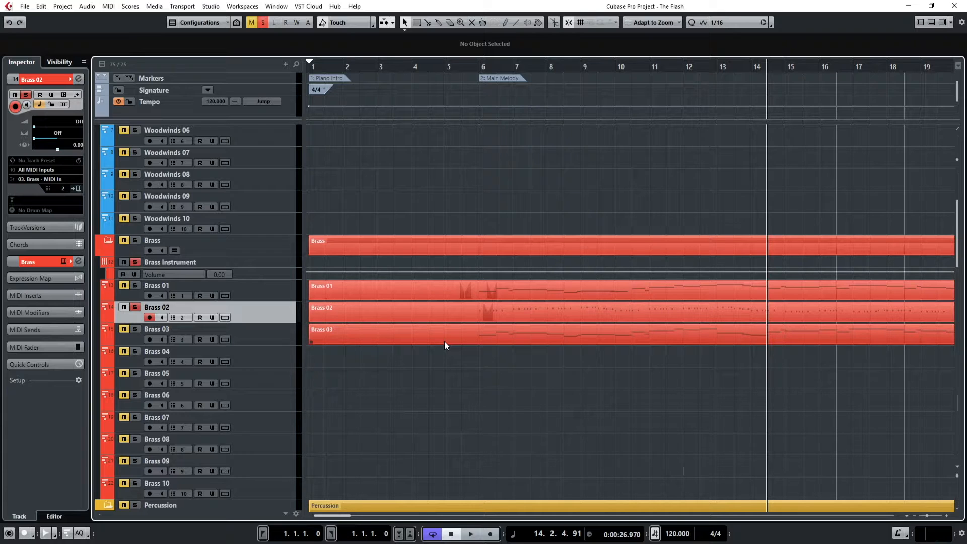
Examine the ASIO driver setting in Studio Setup, cancel the dialog and minimise the Voicemeeter window.
click(210, 6)
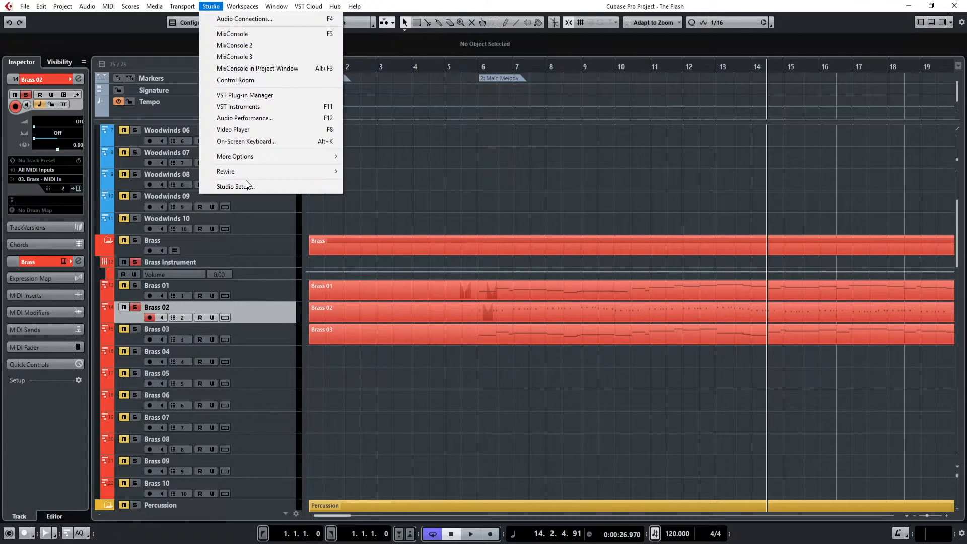
click(235, 186)
drag(514, 144, 514, 141)
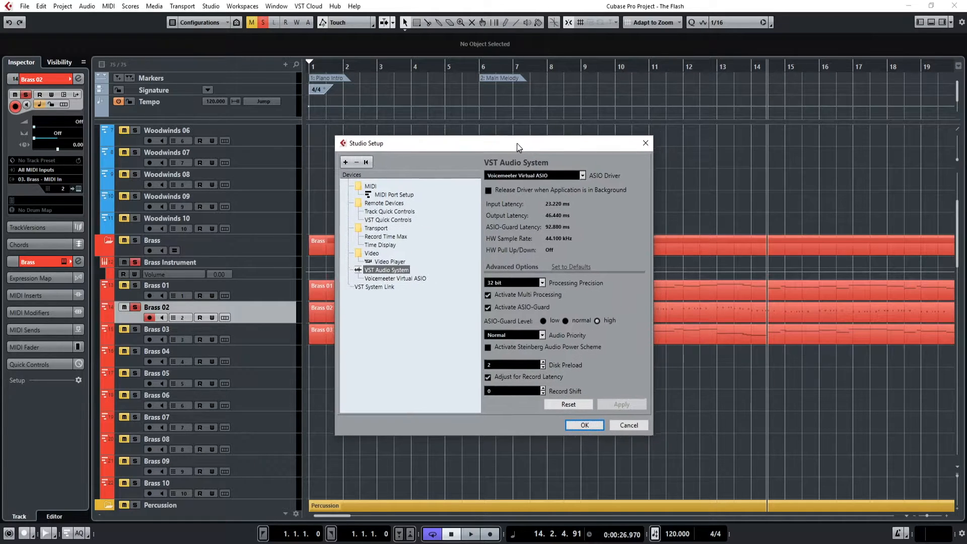
click(539, 171)
click(541, 173)
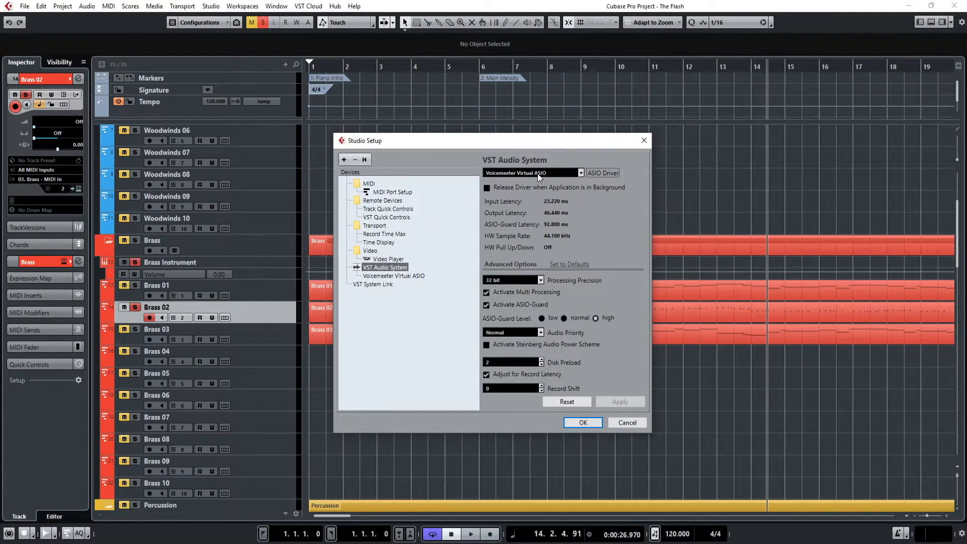
click(623, 422)
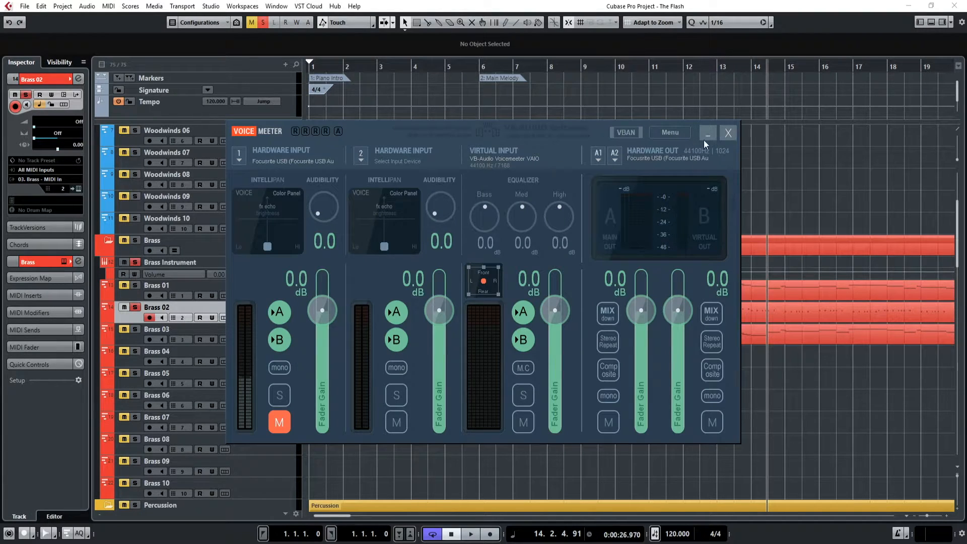
click(708, 133)
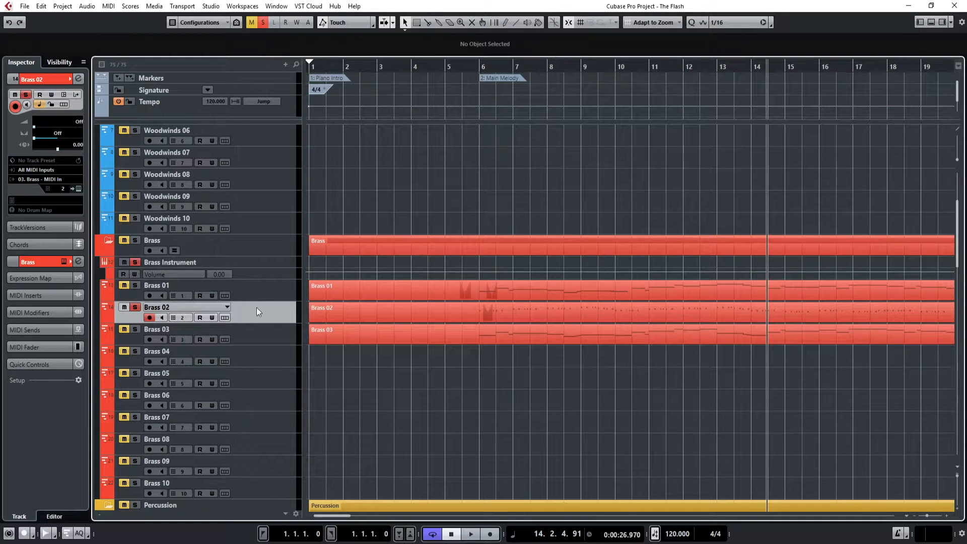
Solo Brass 01 and Brass 03 together with Brass 02 and start playback from bar 4.
click(479, 67)
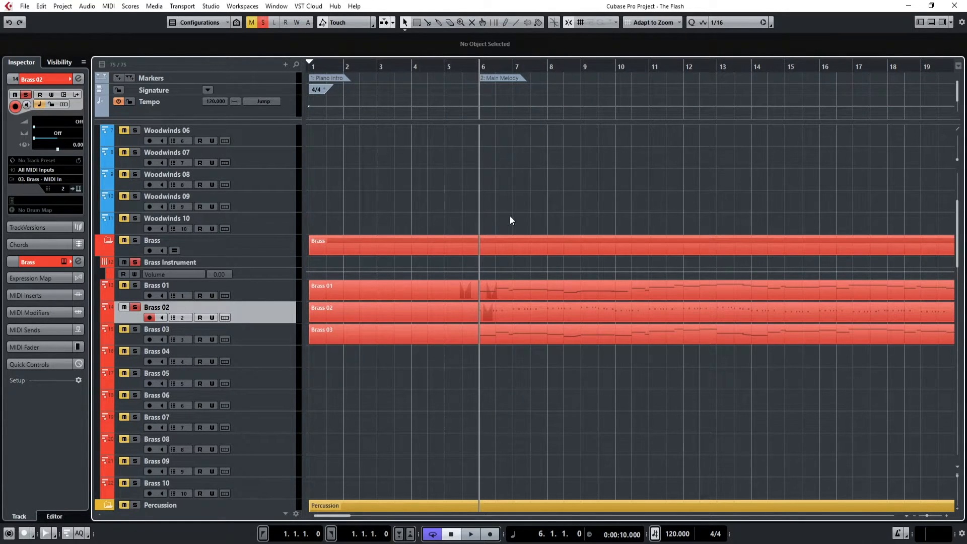
key(space)
click(135, 285)
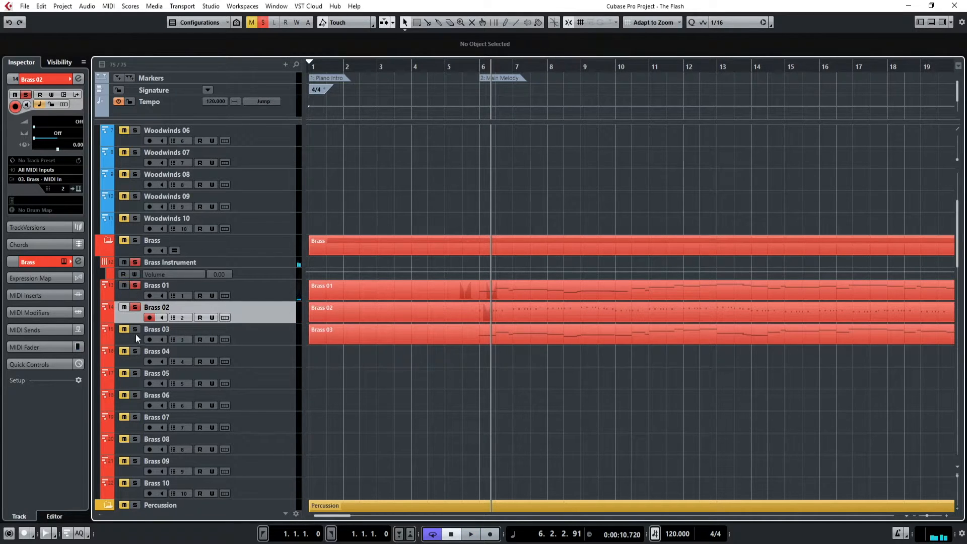
click(414, 66)
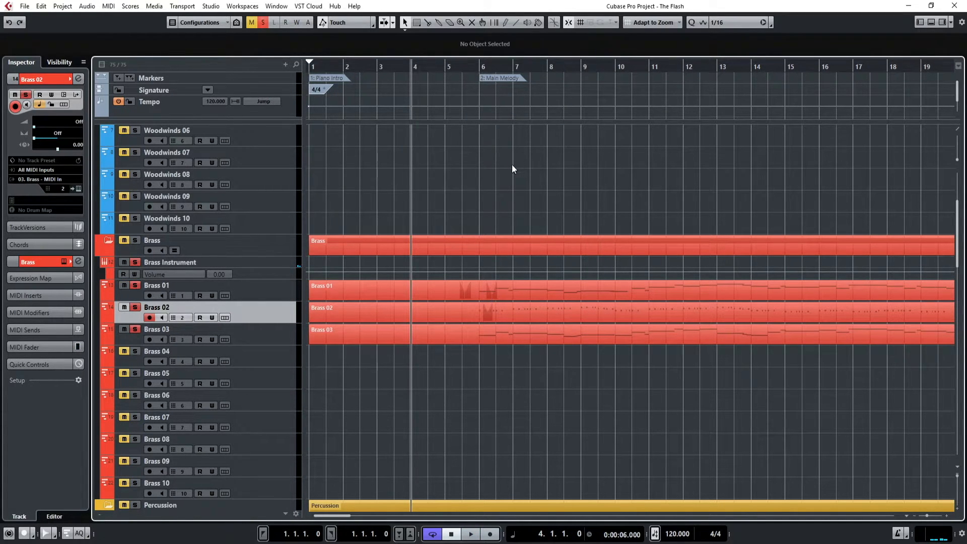
key(space)
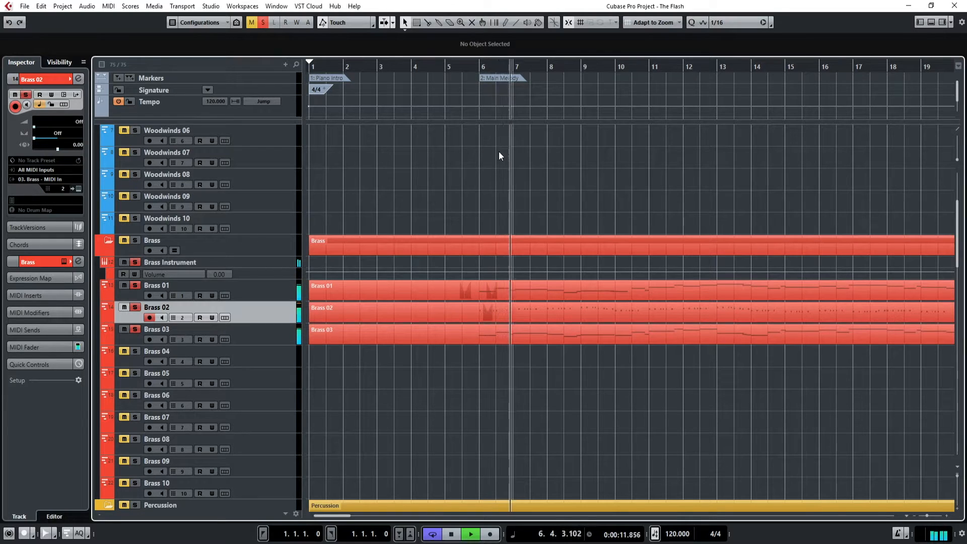
Add Strings 1 to the soloed brass tracks while playback runs.
scroll(393, 280, down, 10)
scroll(201, 261, down, 5)
scroll(181, 257, up, 5)
click(136, 273)
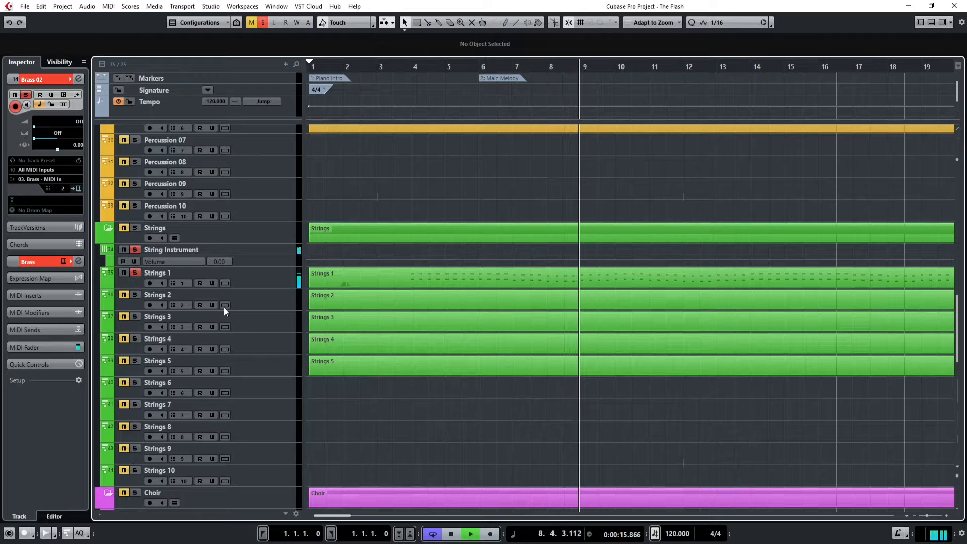
Solo Keys 01 along with the brass tracks and Strings 1 during playback.
scroll(196, 327, down, 5)
click(135, 325)
click(135, 326)
click(135, 282)
scroll(271, 294, down, 5)
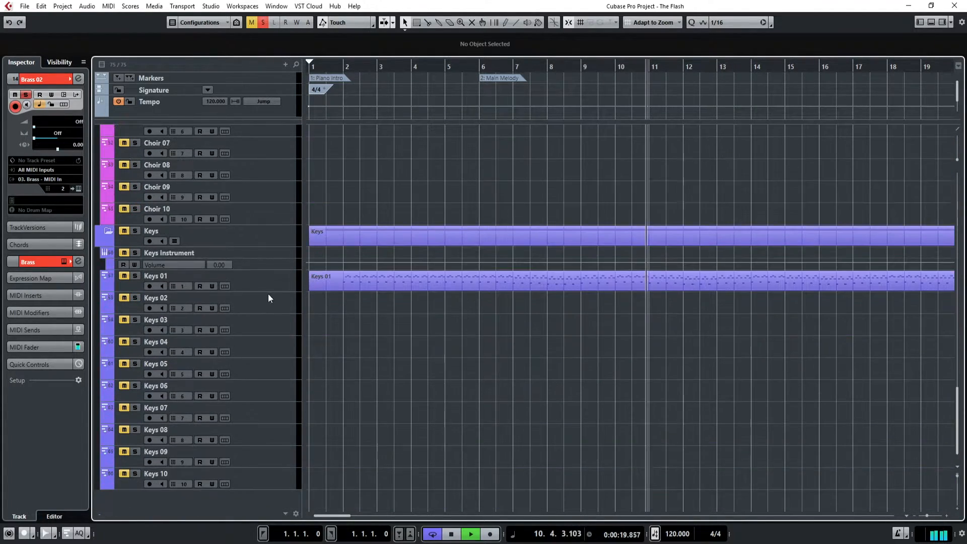
scroll(170, 249, up, 7)
scroll(281, 337, down, 8)
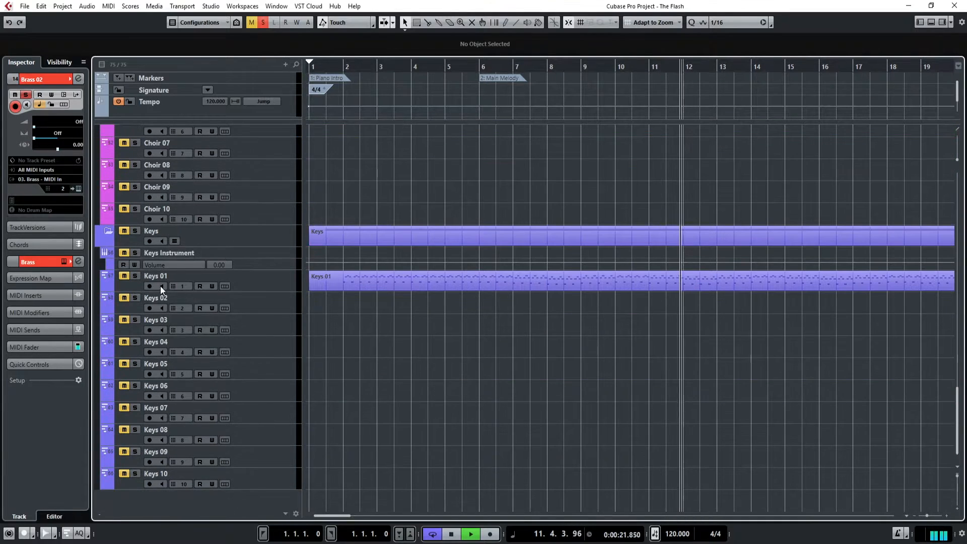
click(135, 276)
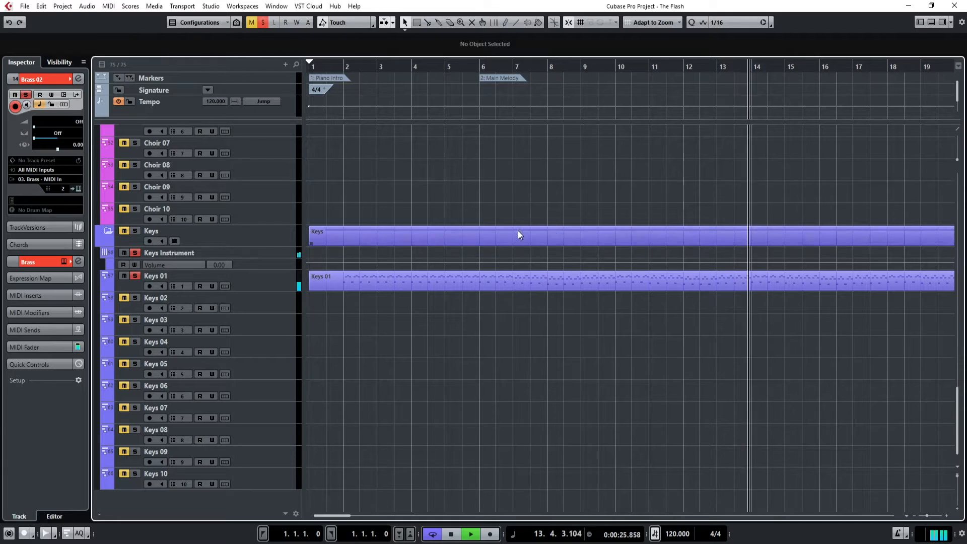
Review the soloed brass and strings tracks during playback, move on to the percussion parts around bar 22 and stop playback.
scroll(694, 247, up, 7)
scroll(699, 246, up, 15)
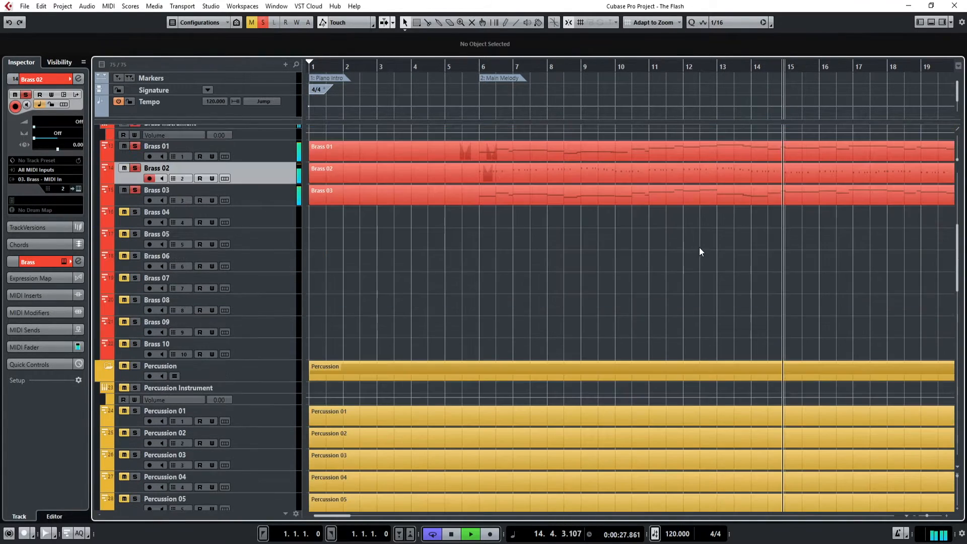
scroll(619, 272, down, 15)
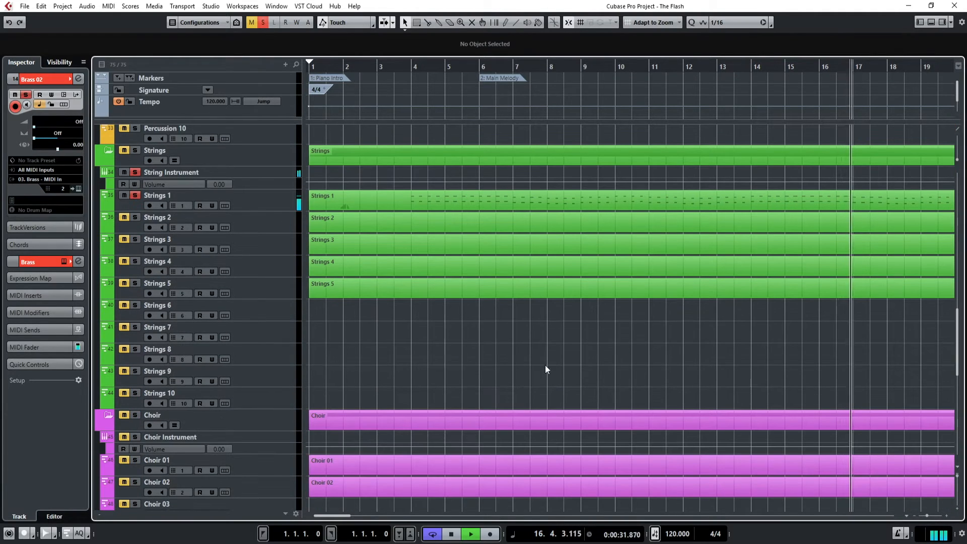
drag(324, 514, 357, 516)
scroll(651, 353, up, 10)
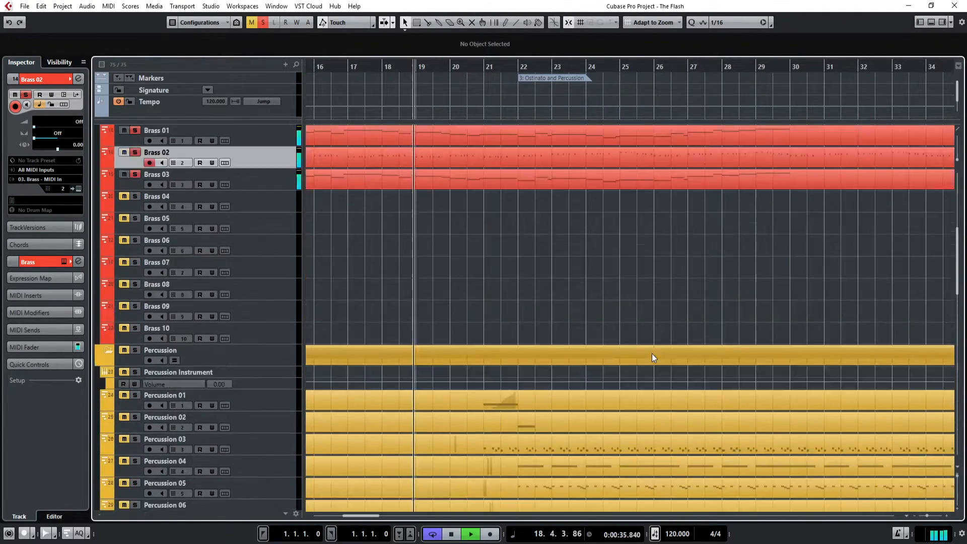
scroll(651, 353, down, 10)
scroll(649, 353, up, 4)
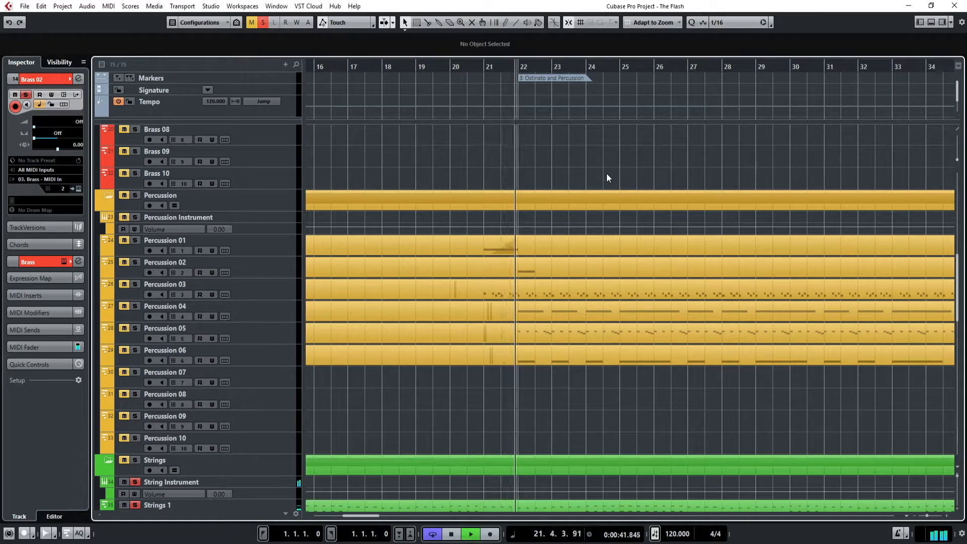
key(space)
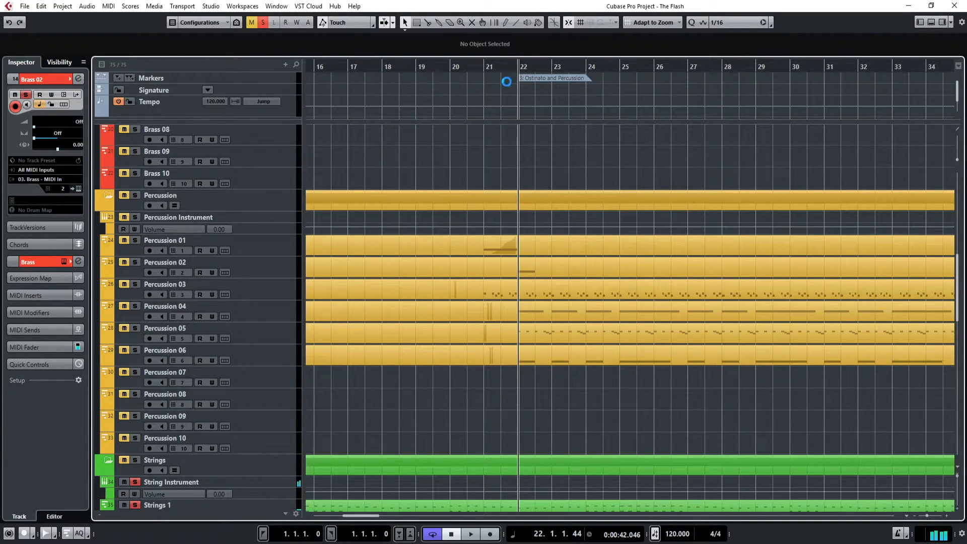
Clear all solos, solo the Percussion folder, play it from bar 20 and return the cursor to bar 20.
click(487, 151)
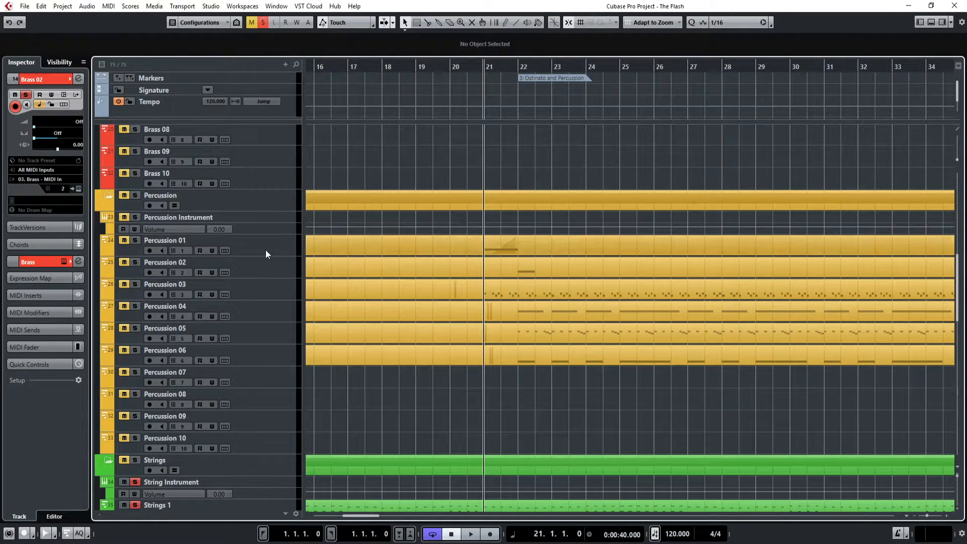
click(263, 22)
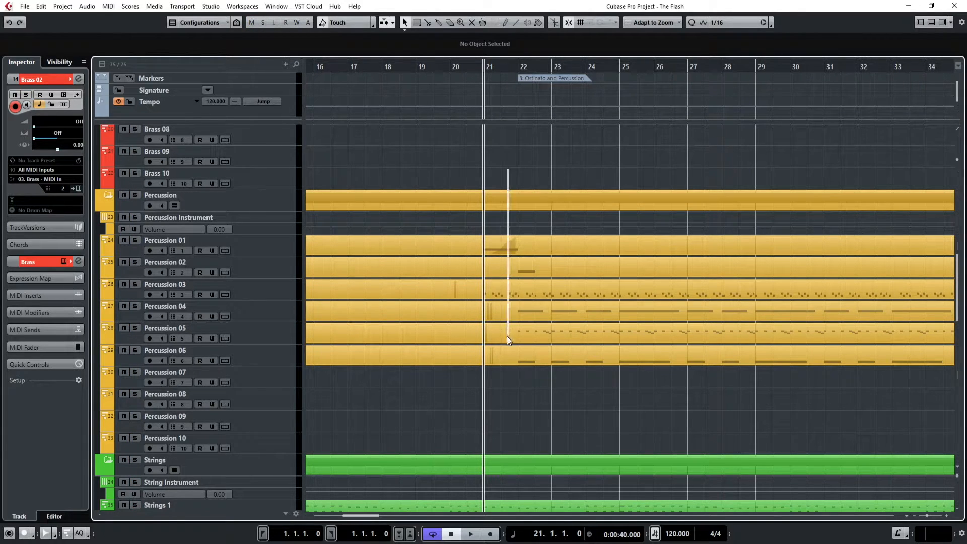
click(135, 195)
click(454, 68)
key(space)
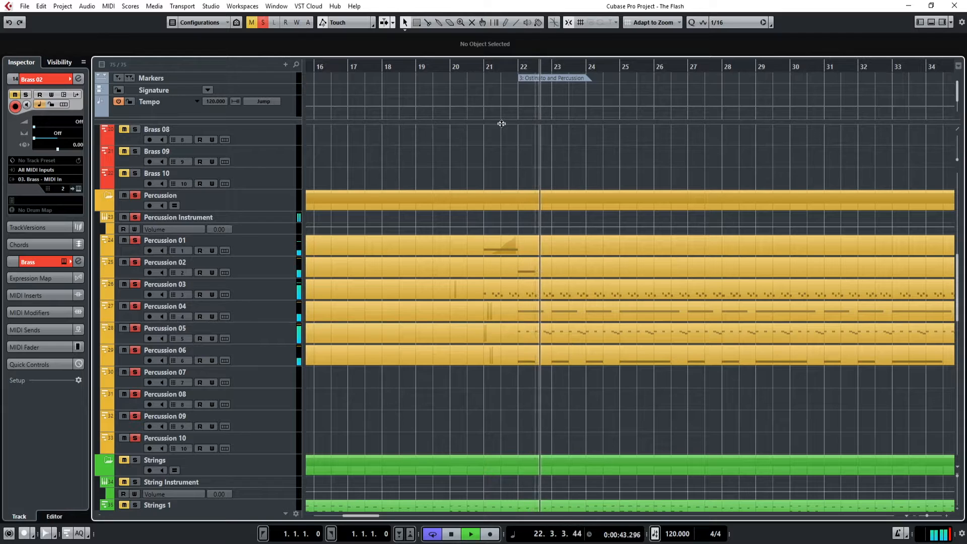
key(space)
click(450, 67)
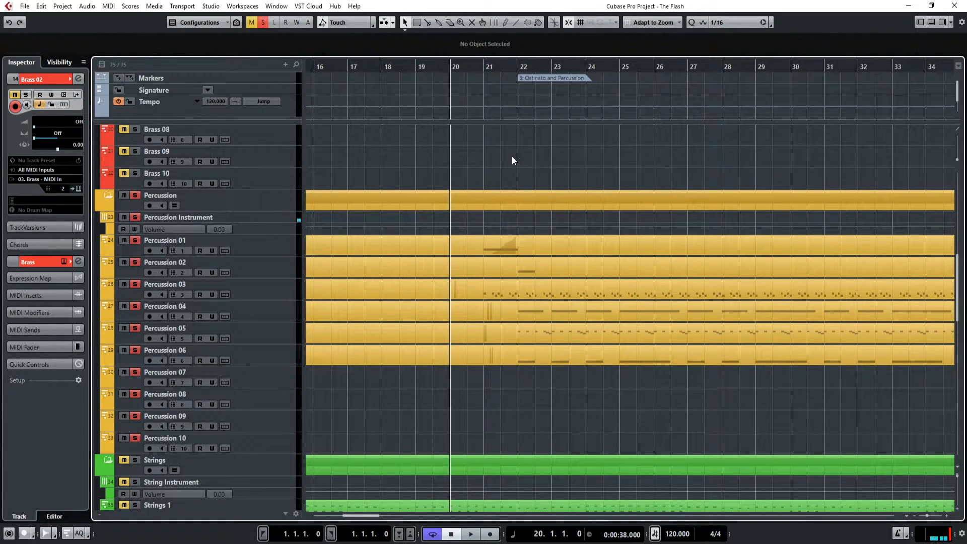
Open the percussion parts together in the key editor and show their notes from bar 21 onward.
drag(512, 160, 536, 382)
drag(569, 169, 598, 388)
double_click(605, 197)
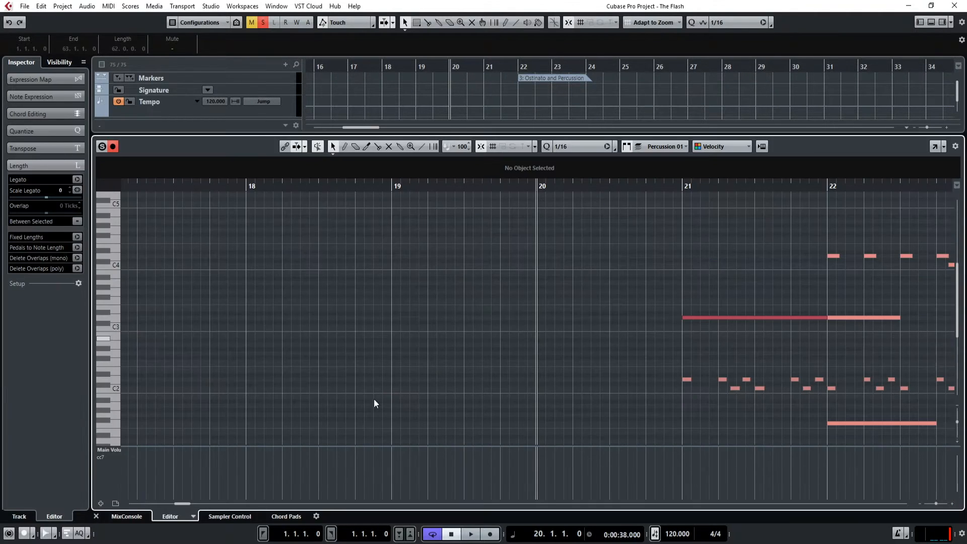
drag(181, 503, 190, 503)
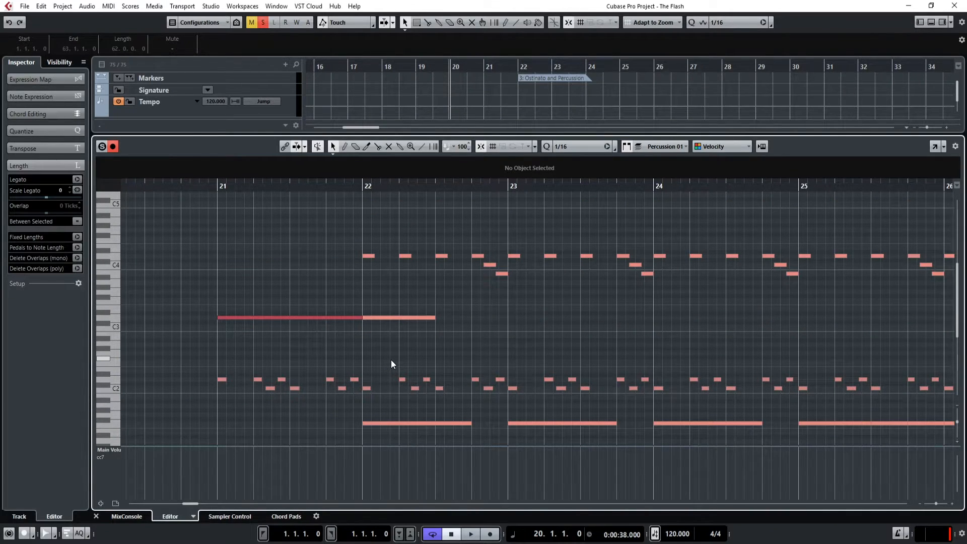
Examine the Percussion 04, Percussion 03 and Percussion 02 notes at bar 22 in the key editor.
click(383, 421)
click(422, 364)
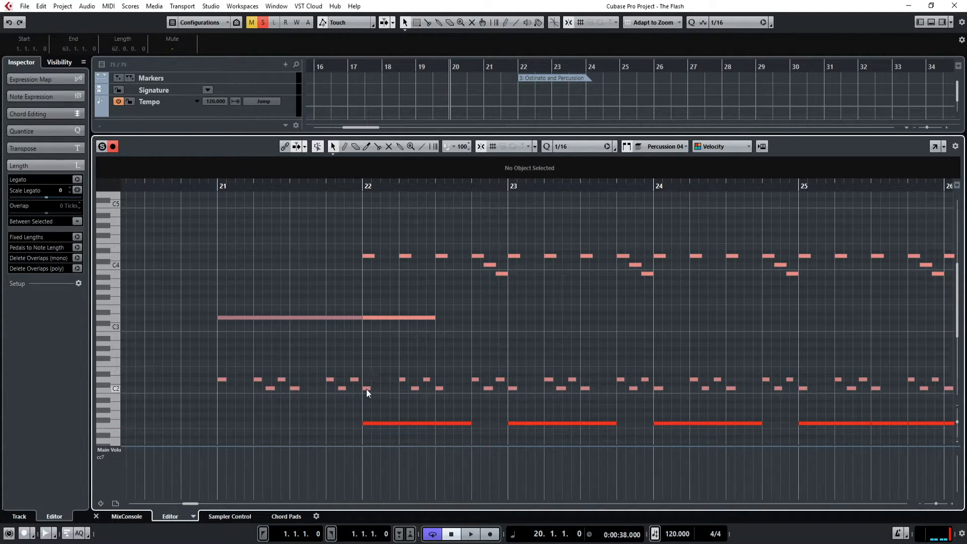
click(366, 389)
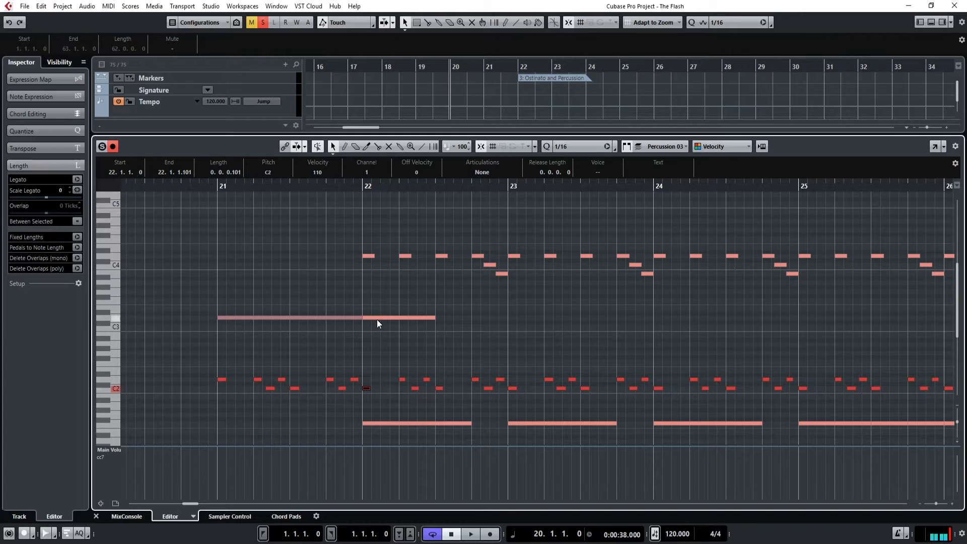
click(378, 317)
click(391, 295)
click(387, 318)
click(400, 293)
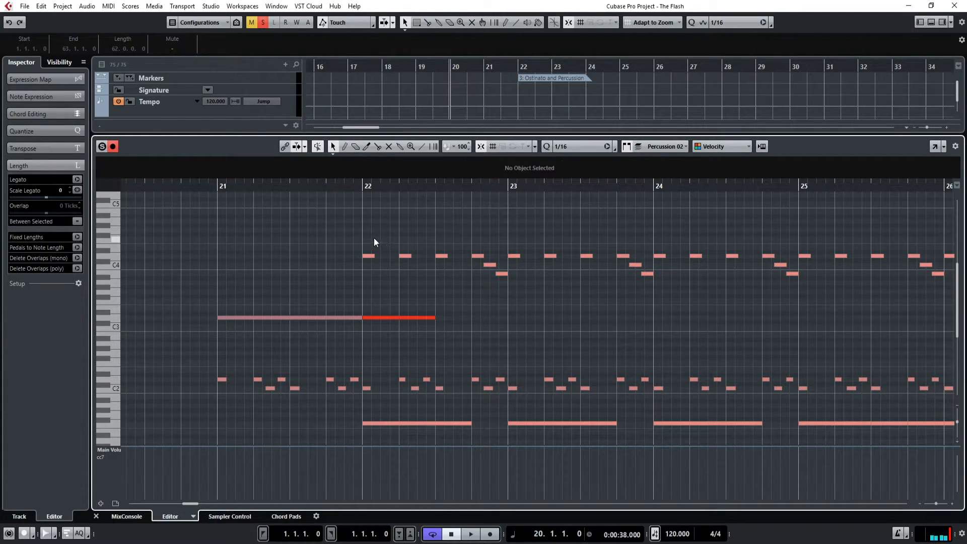
Audition the Percussion 05 ostinato notes in bar 22 and close the key editor.
drag(381, 228, 365, 262)
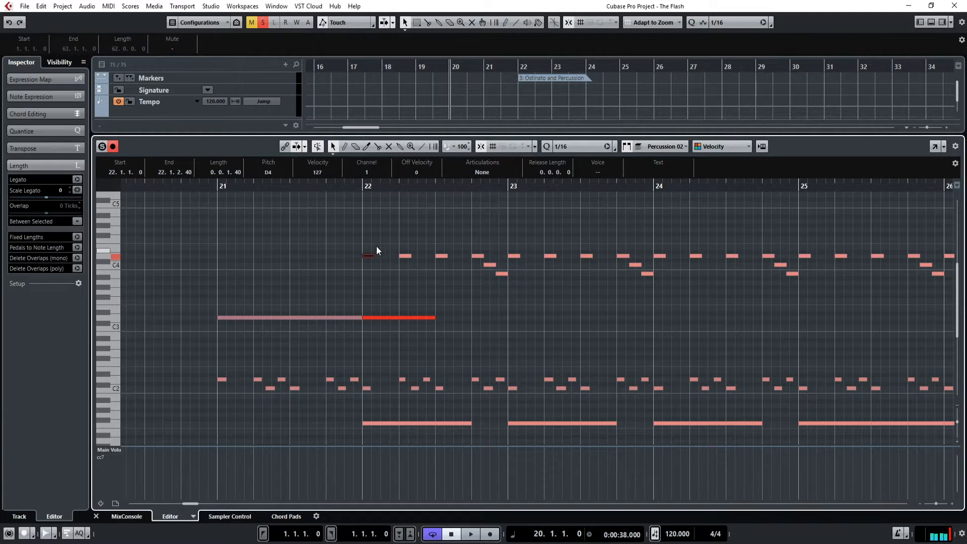
click(397, 227)
click(480, 256)
click(490, 265)
click(501, 273)
click(442, 256)
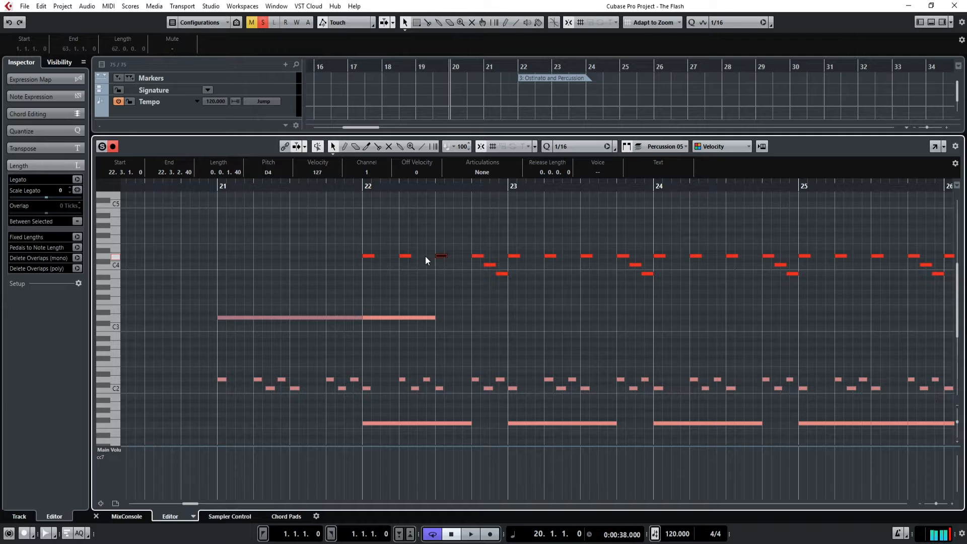
click(408, 261)
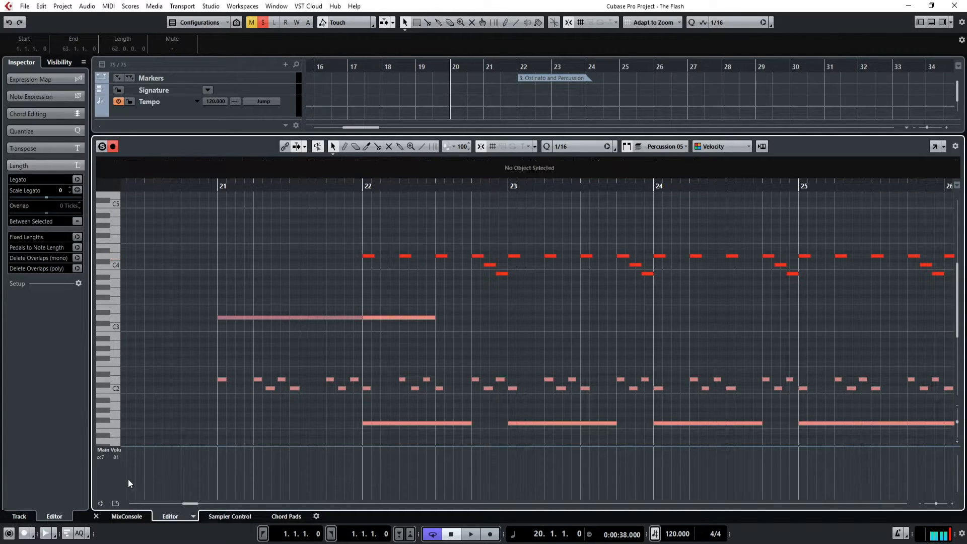
click(95, 516)
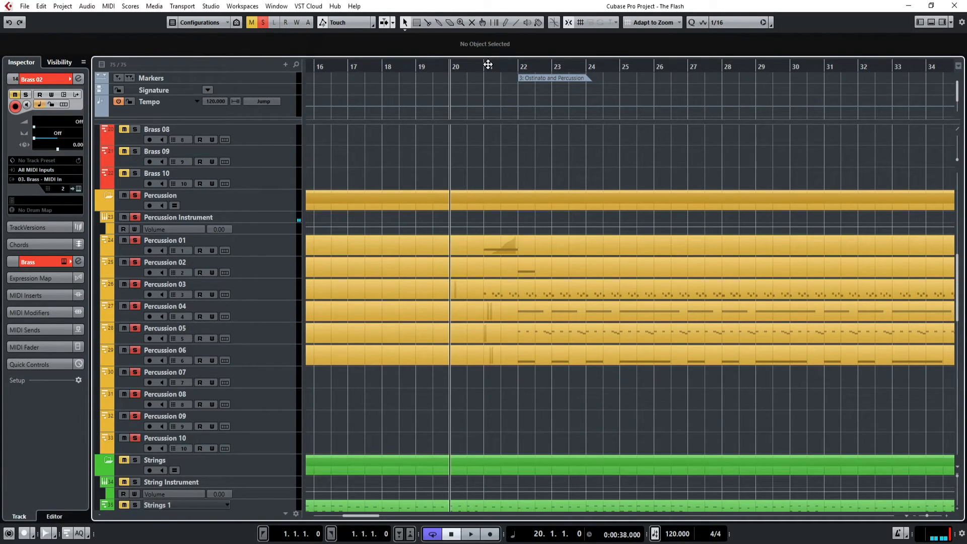
Move the cursor to bar 21 and examine the Percussion 01 note there in the key editor.
click(487, 67)
double_click(511, 243)
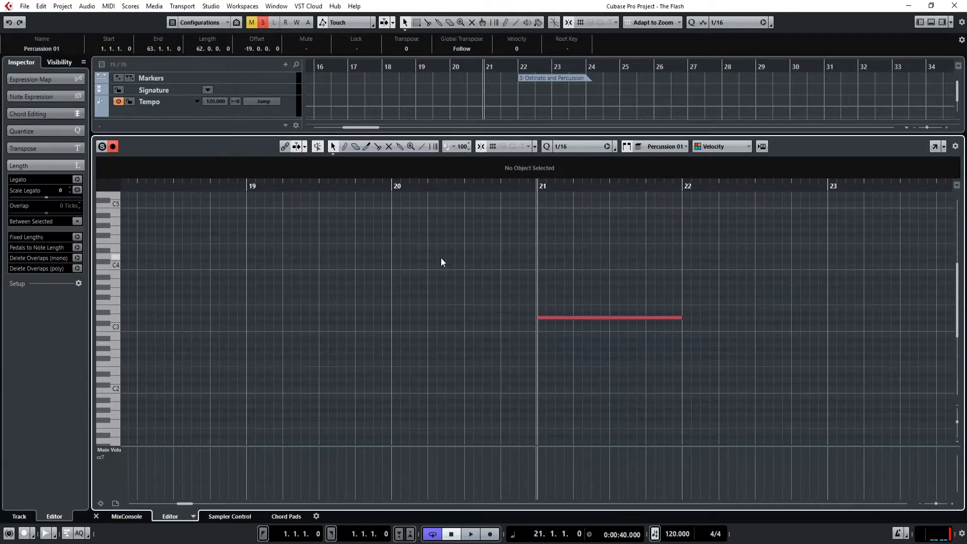
click(96, 516)
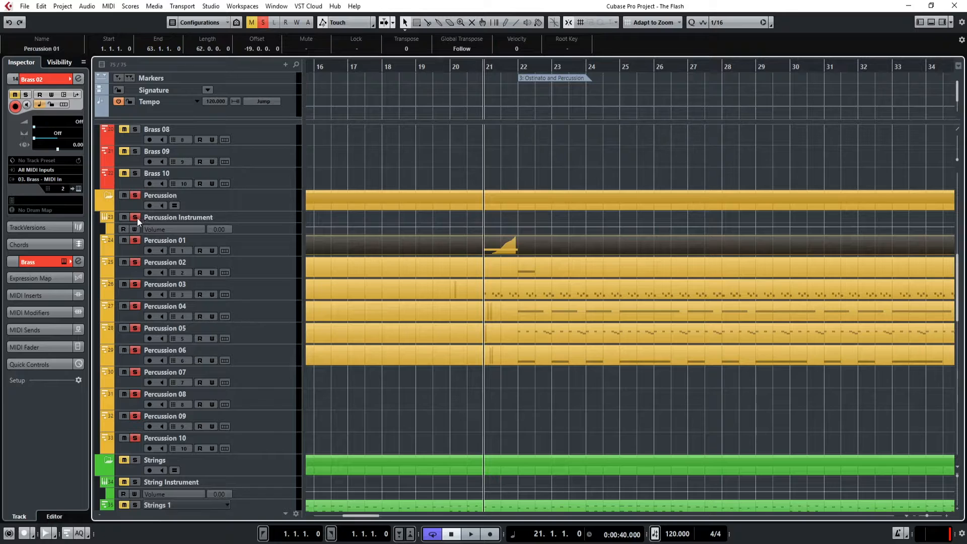
Replace the percussion solos with Percussion 01 alone and play it from bar 21.
click(135, 240)
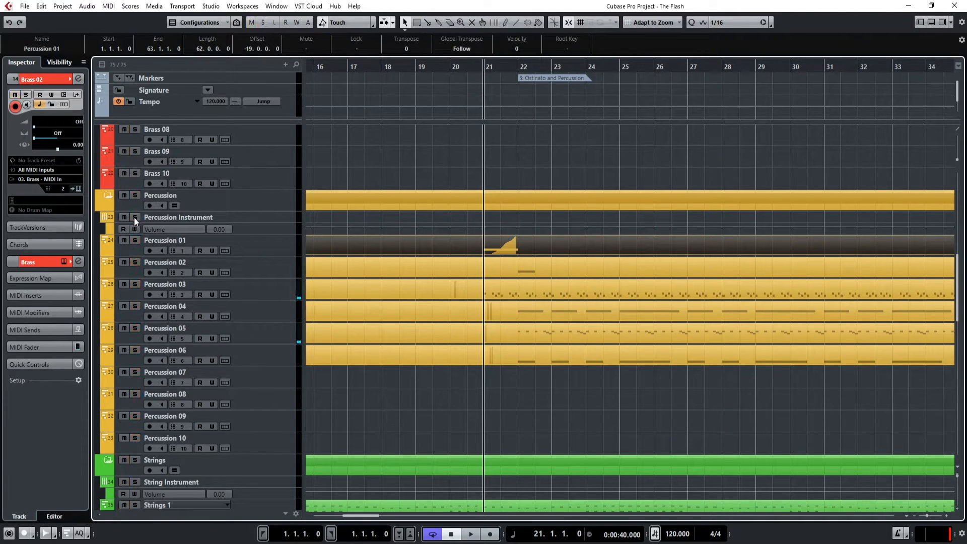
click(135, 240)
key(space)
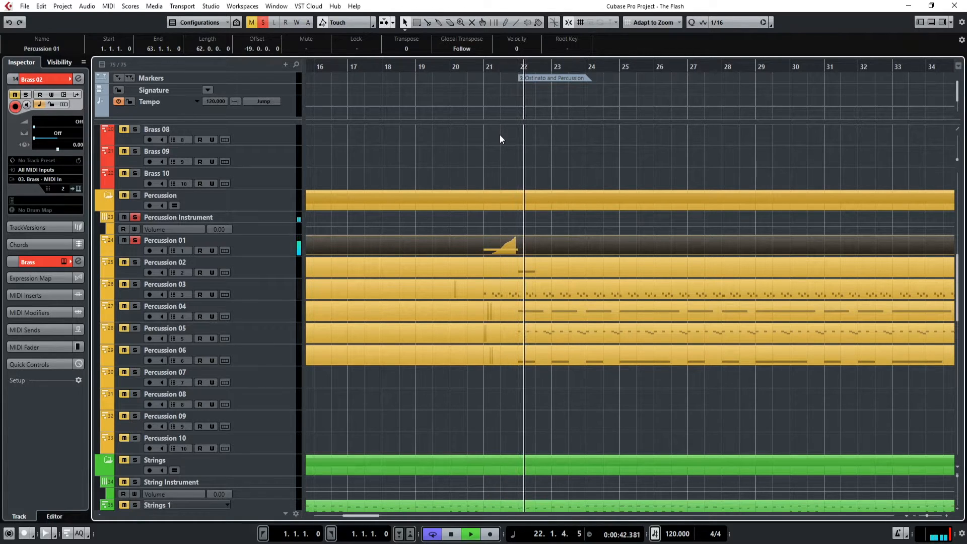
key(space)
Inspect the Percussion 01 and Percussion 06 parts one after the other in the key editor.
double_click(540, 242)
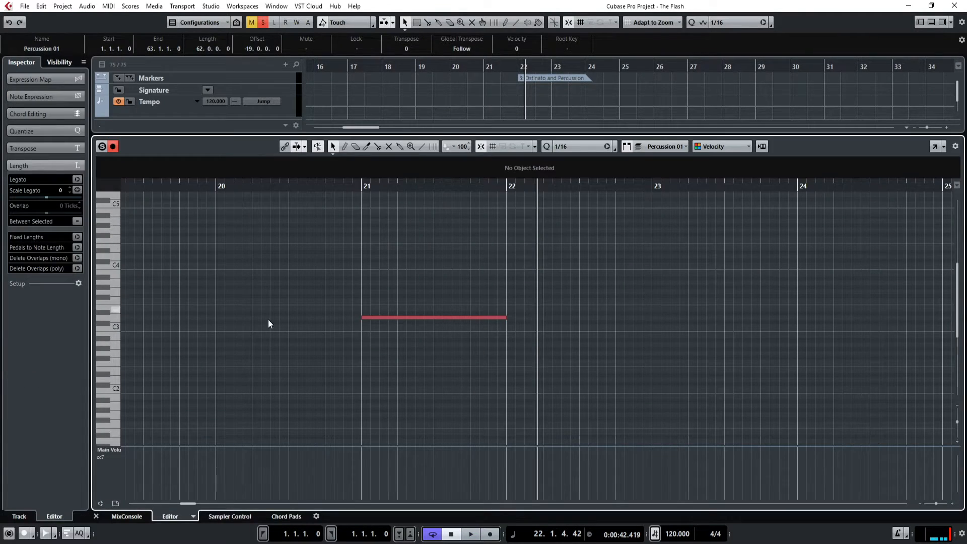
click(95, 517)
double_click(550, 355)
click(559, 318)
click(95, 517)
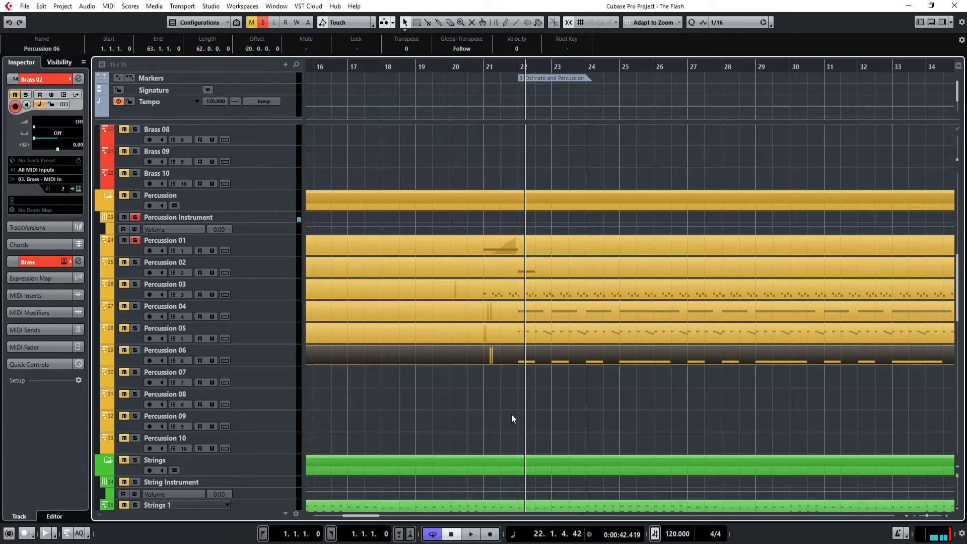
click(500, 414)
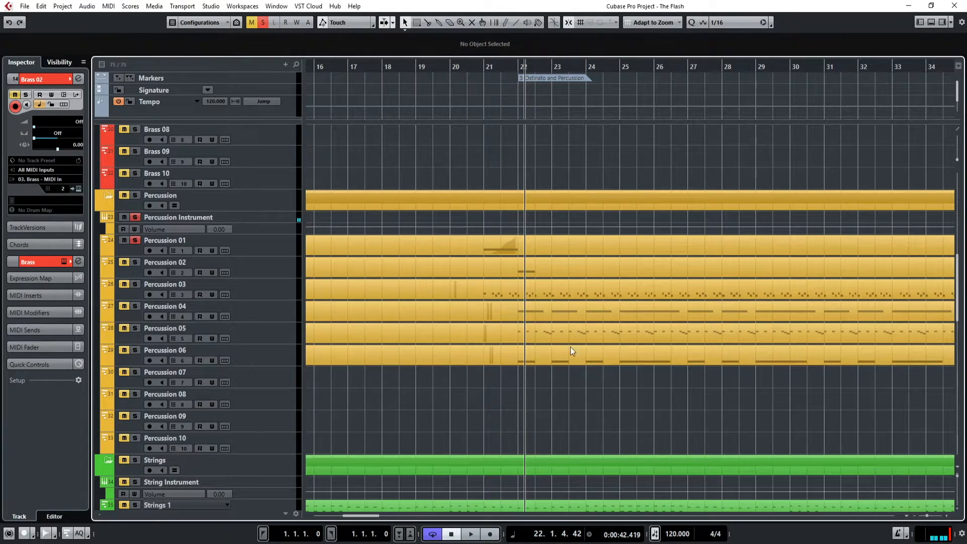
Clear the Percussion 01 solo, return to bar 21 and examine the Percussion 03 notes in the key editor.
click(136, 218)
click(484, 68)
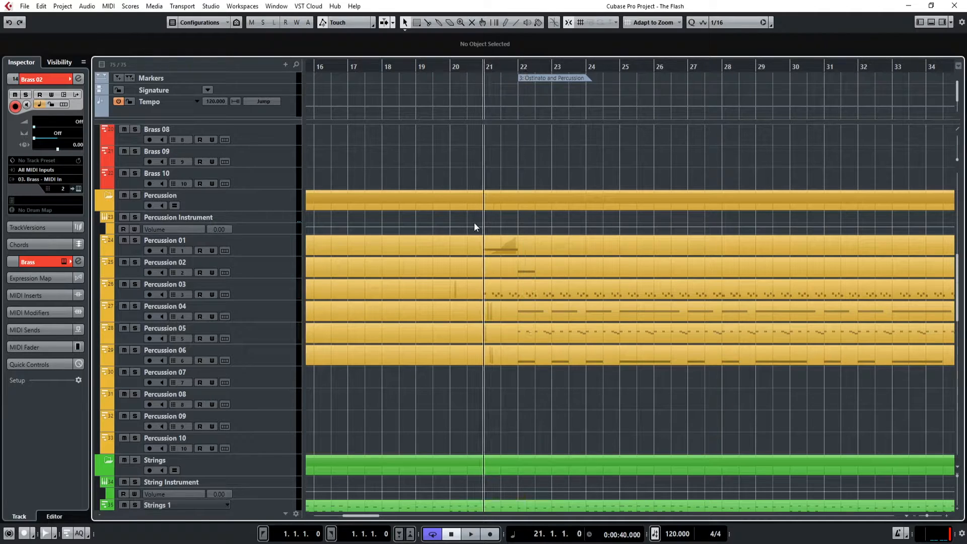
double_click(566, 289)
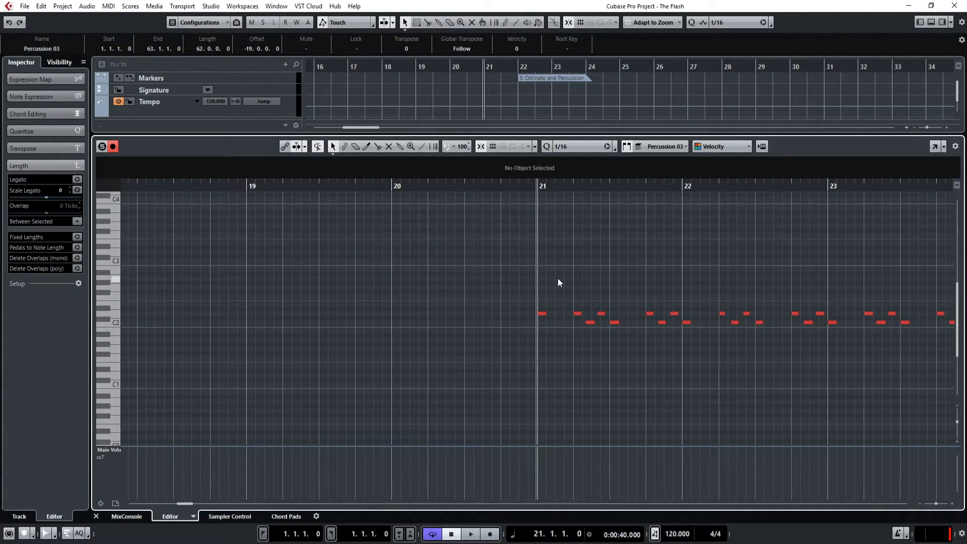
scroll(596, 325, up, 4)
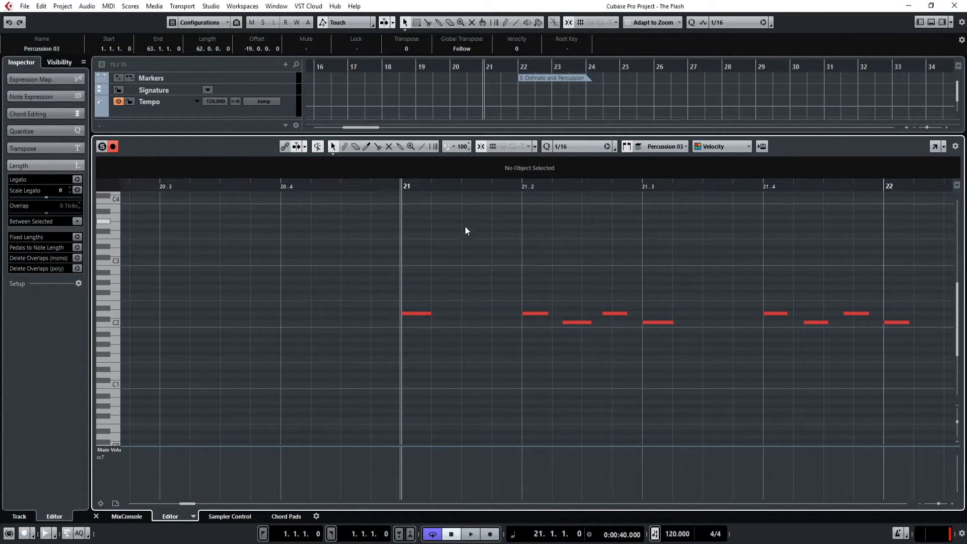
click(95, 516)
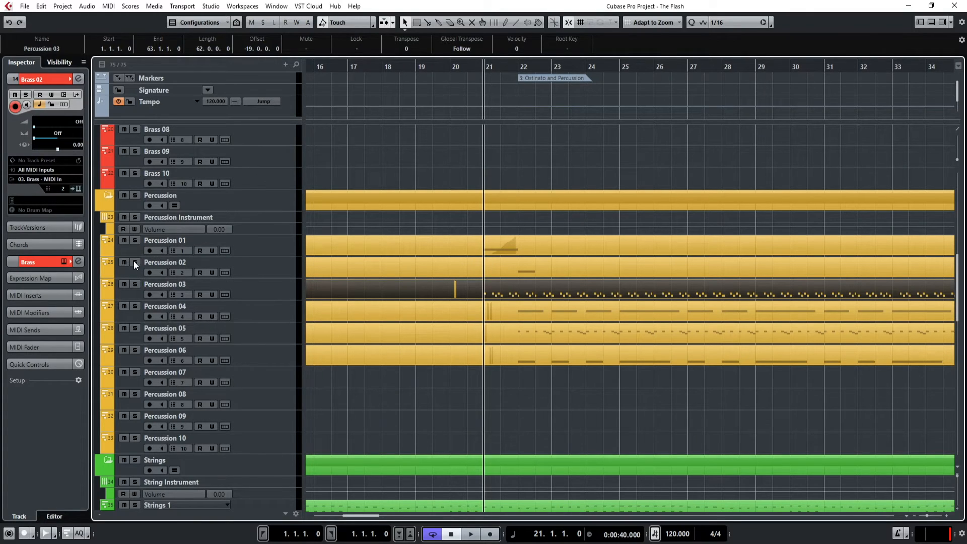
Solo Percussion 03 and play it from bar 21 to bar 25.
click(135, 283)
key(space)
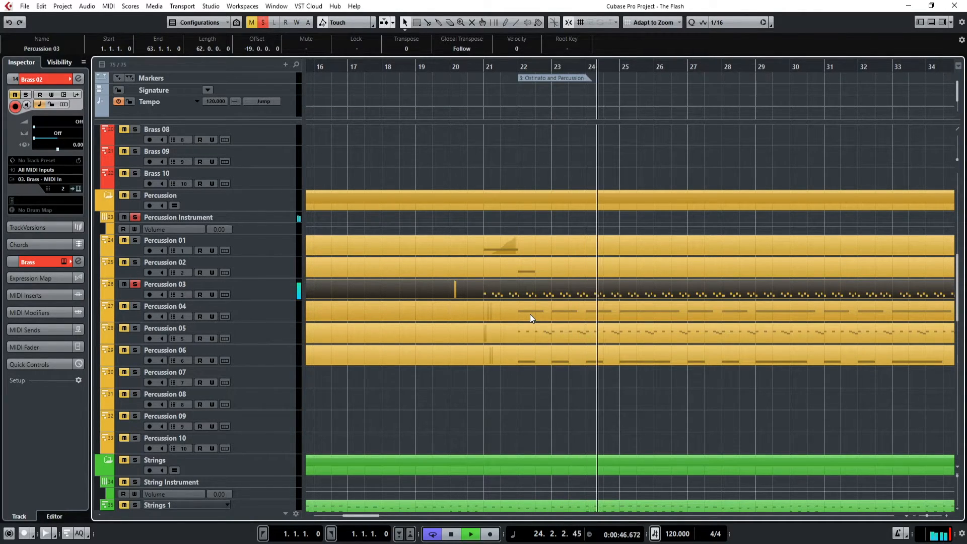
key(space)
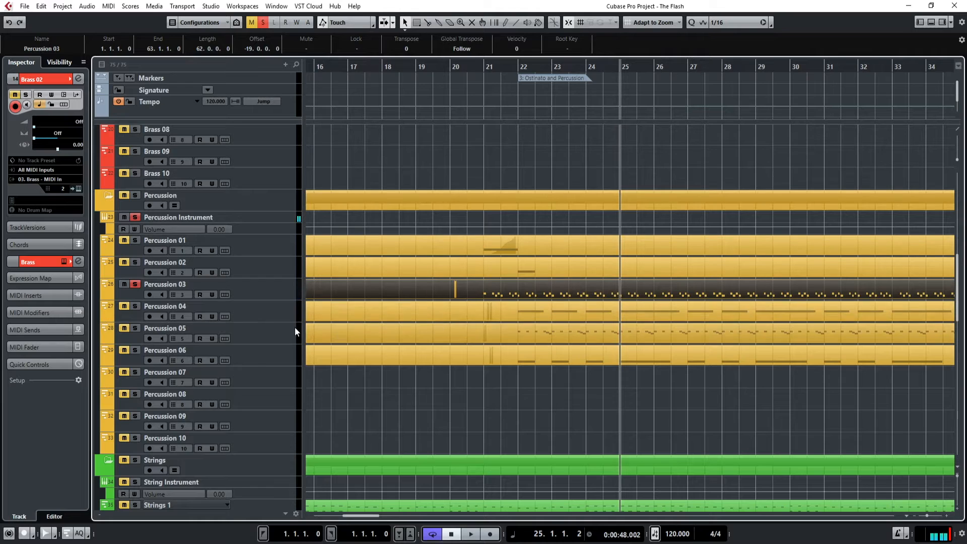
Add Percussion 05 to the soloed Percussion 03 and play both from bar 21.
click(135, 328)
click(484, 67)
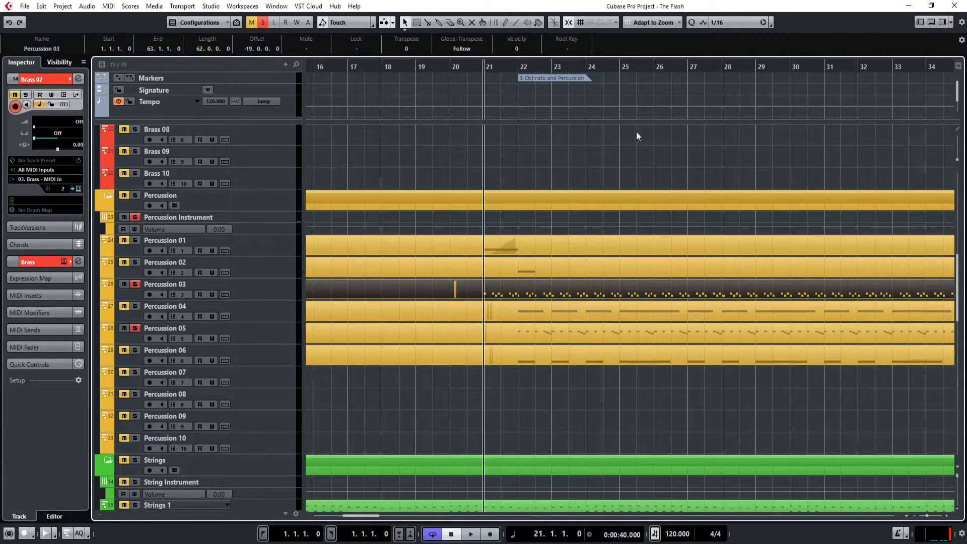
key(space)
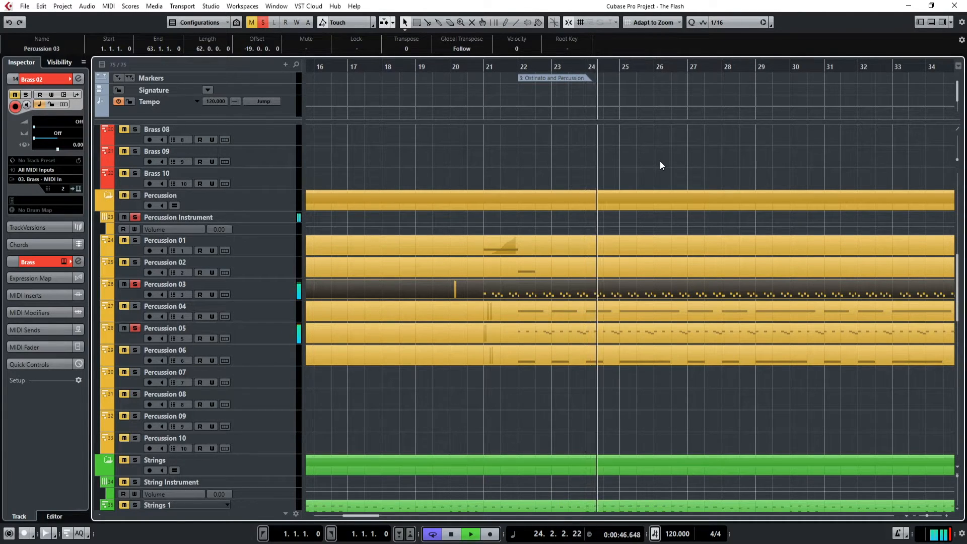
key(space)
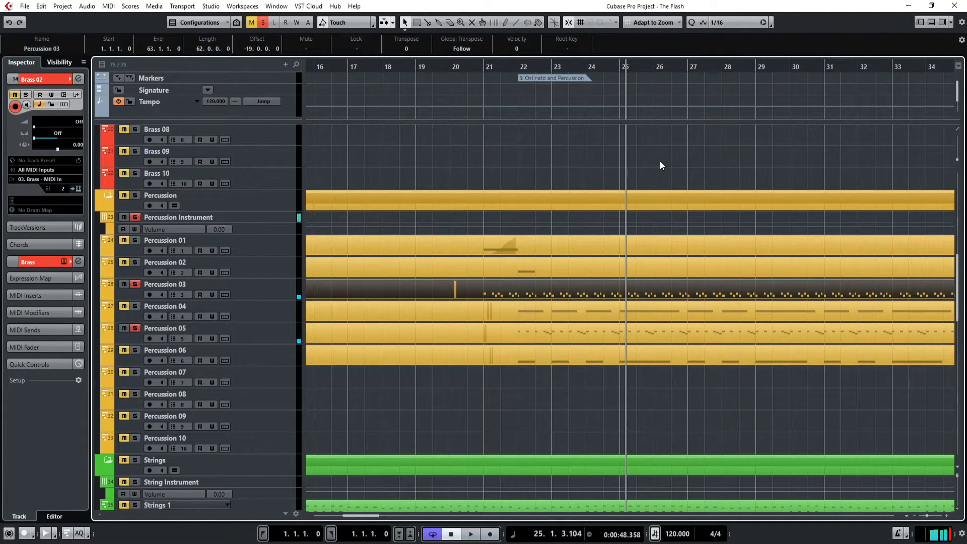
Examine the Percussion 05 notes in the key editor, placing the playhead at beat 4 of bar 24, and close the editor.
double_click(504, 329)
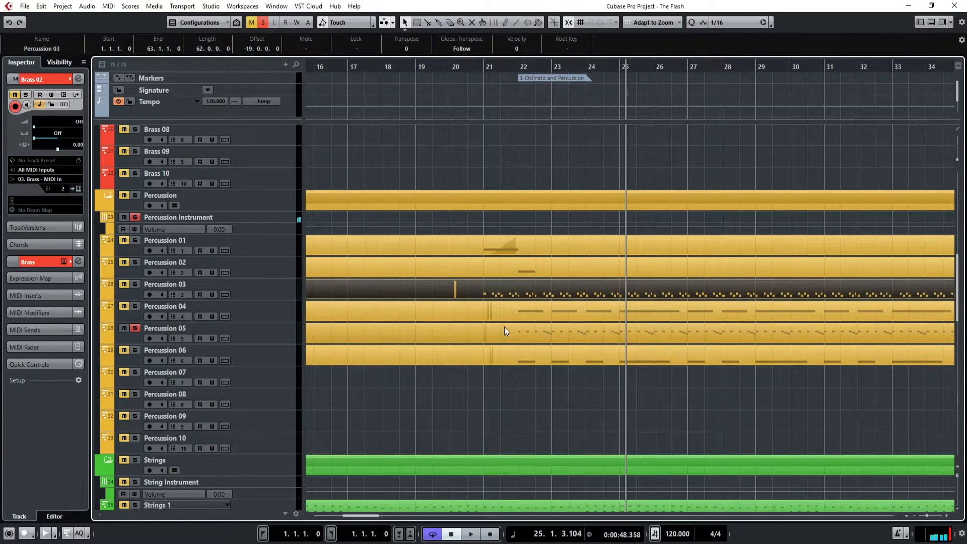
click(330, 185)
drag(349, 220, 447, 307)
click(359, 223)
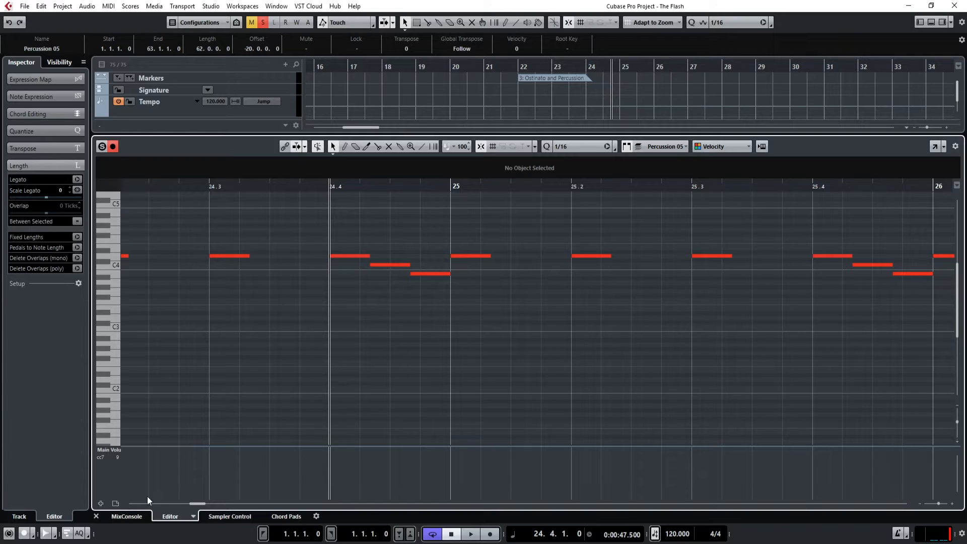
click(96, 517)
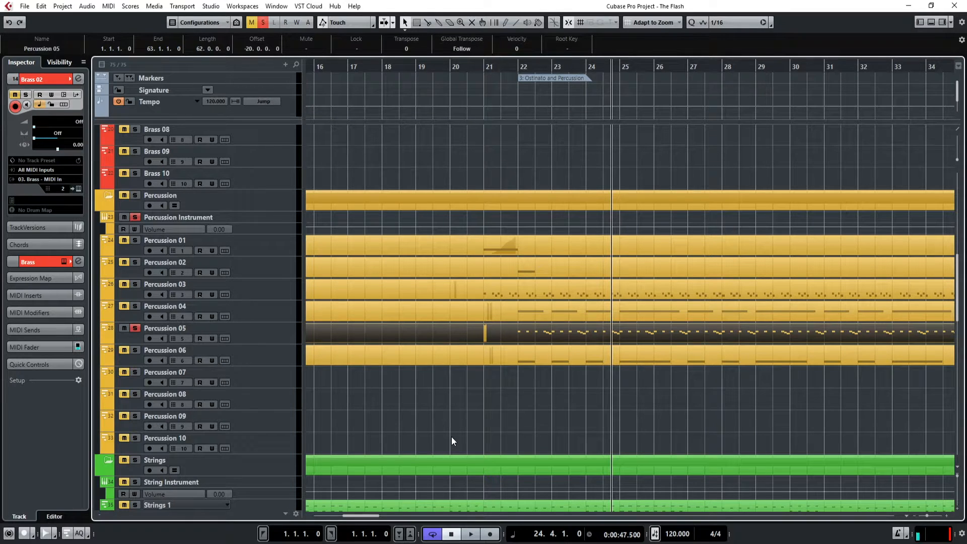
Open the Percussion 05 track's Kontakt rack, review its loaded instruments, select Non Pitched Percussion and close the rack.
click(252, 331)
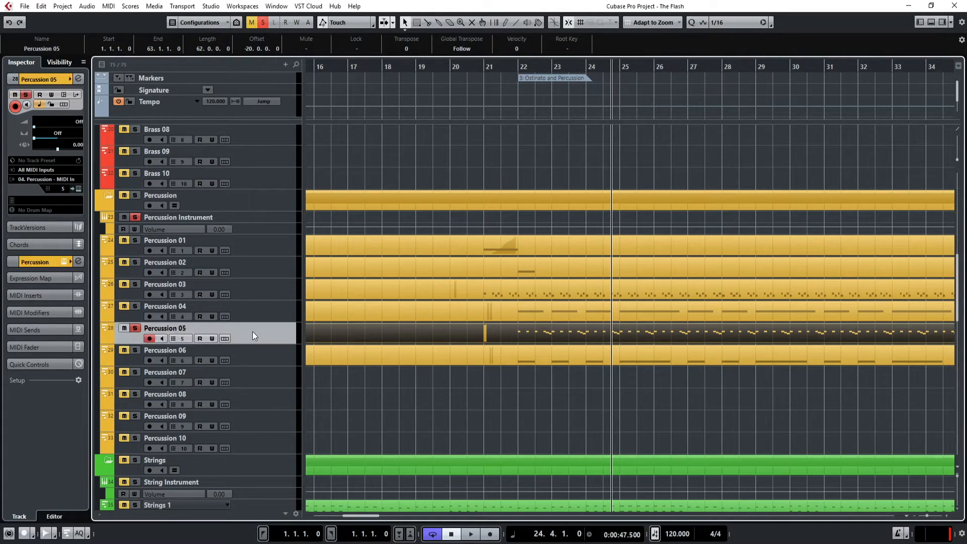
key(e)
scroll(487, 324, down, 2)
click(437, 312)
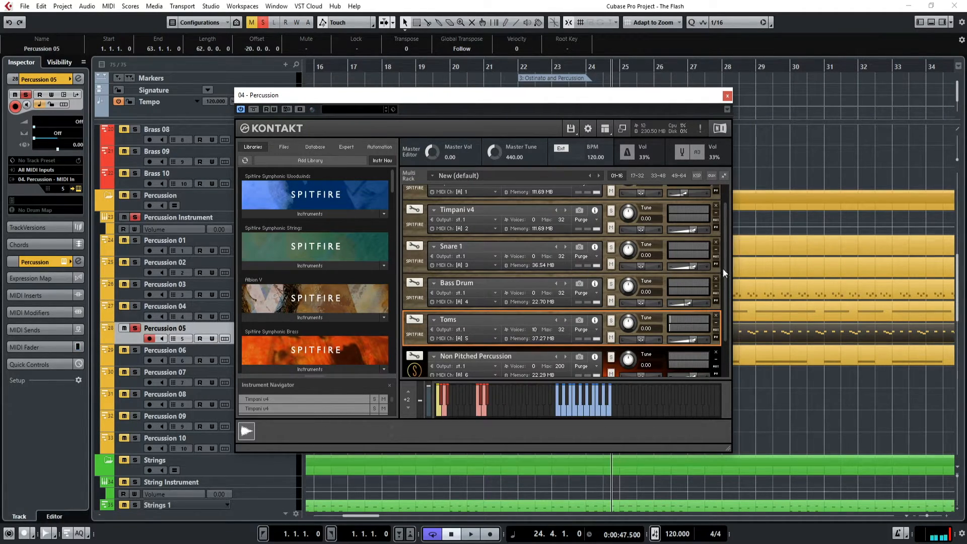
scroll(724, 268, up, 1)
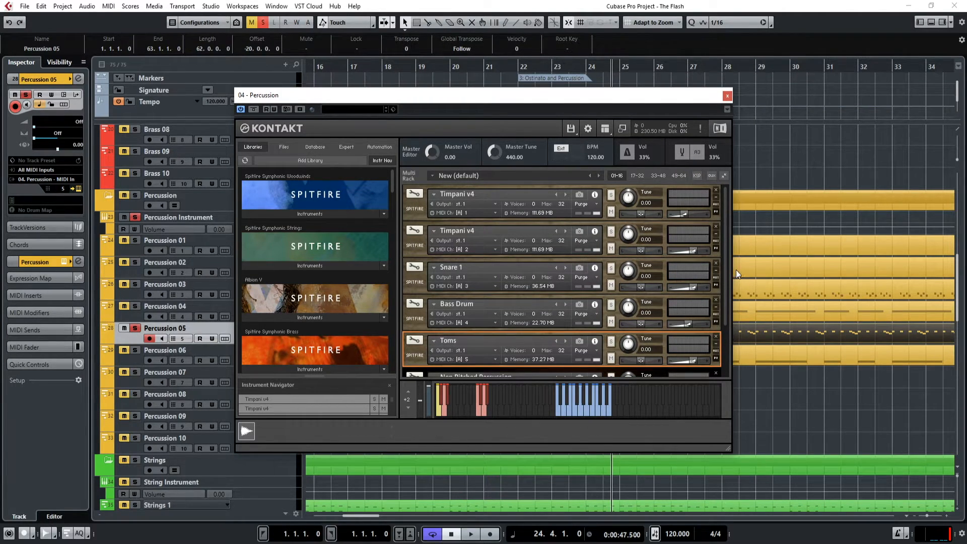
drag(724, 285, 662, 372)
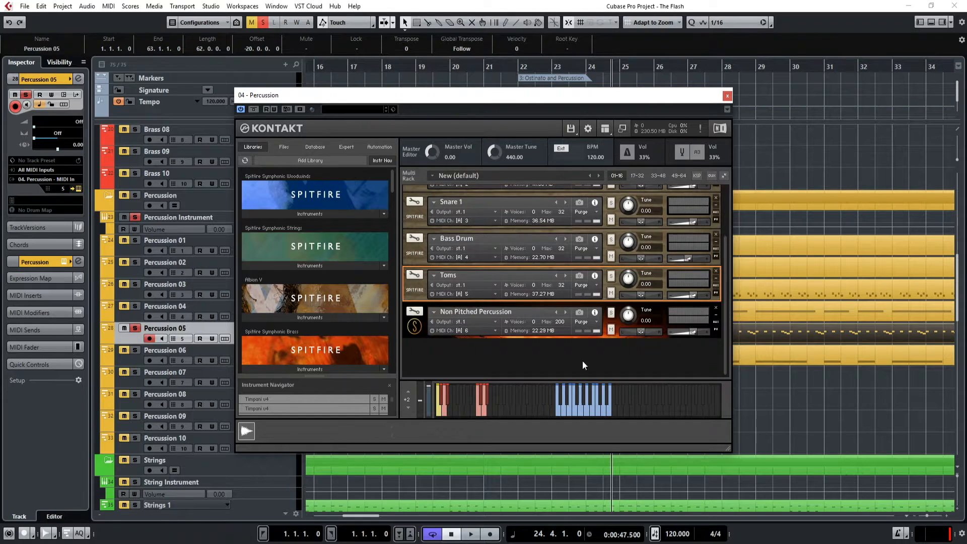
click(451, 317)
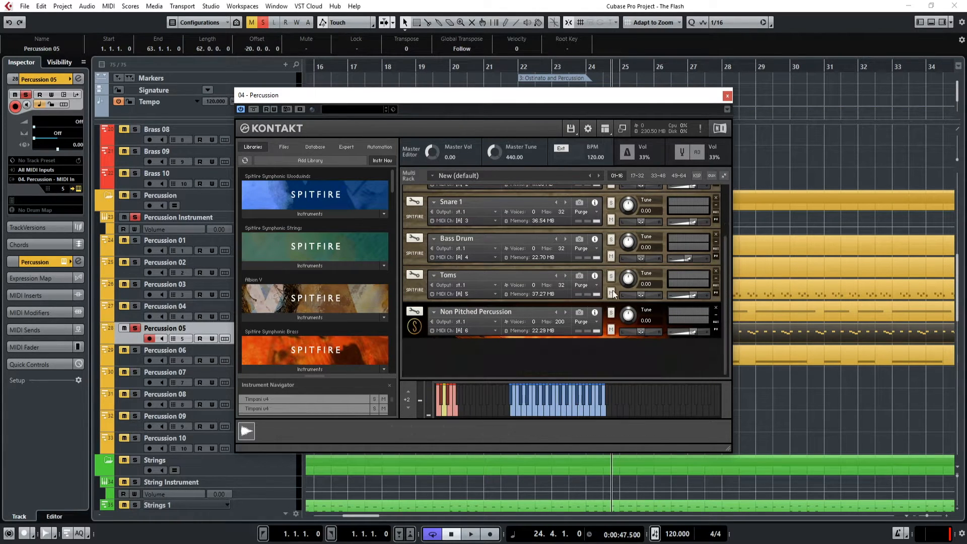
click(727, 95)
Open the Brass Instrument's Kontakt rack, look through its loaded patches and close it.
click(392, 398)
scroll(442, 336, down, 5)
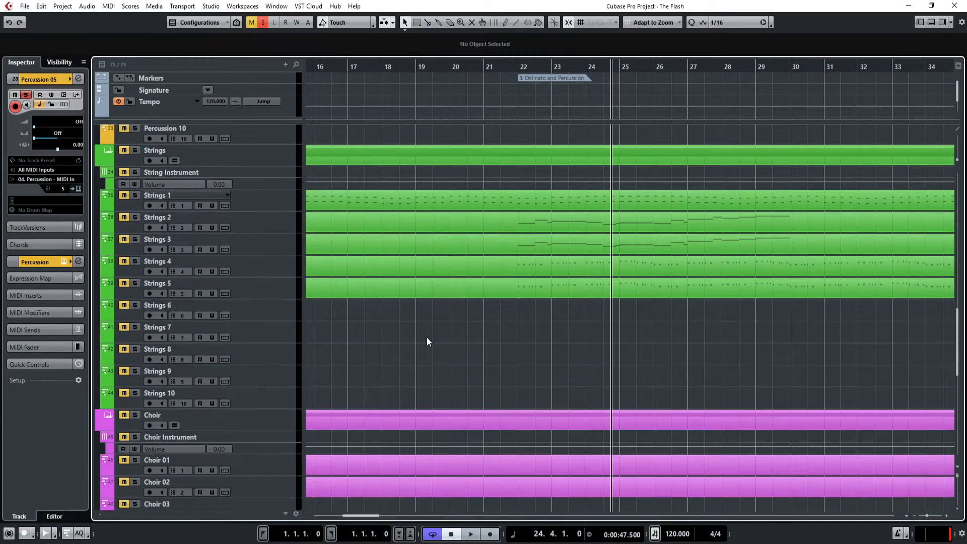
scroll(437, 312, up, 3)
scroll(442, 370, down, 5)
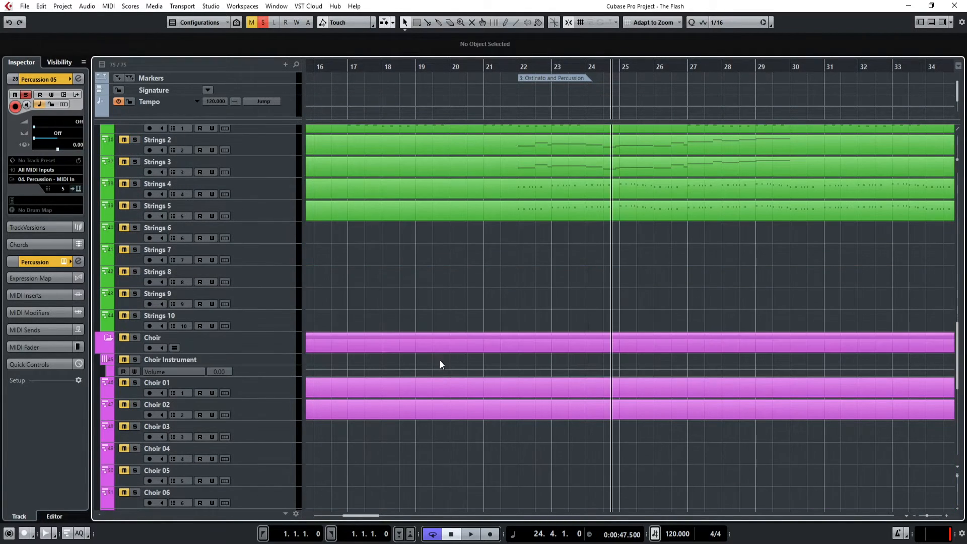
scroll(542, 349, down, 5)
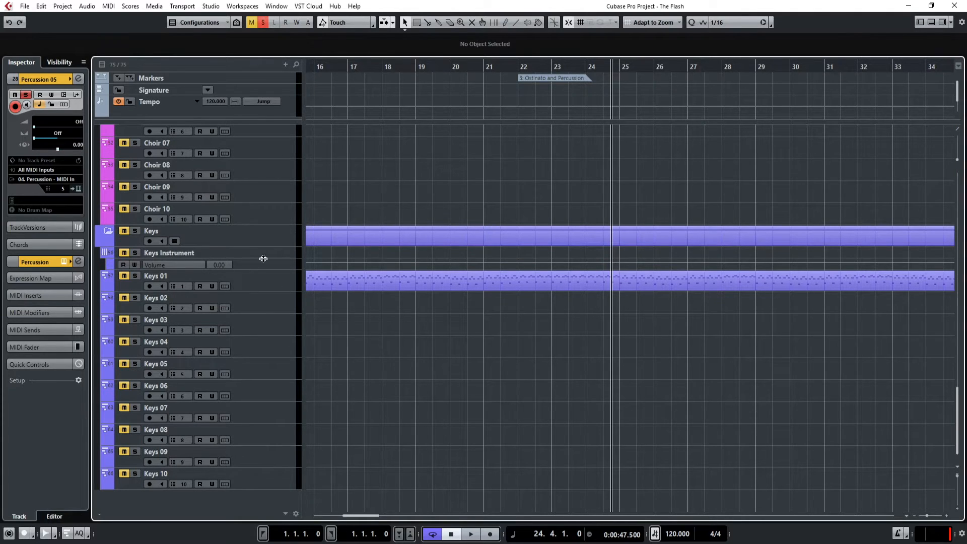
scroll(509, 228, up, 10)
scroll(382, 274, down, 5)
scroll(267, 222, up, 5)
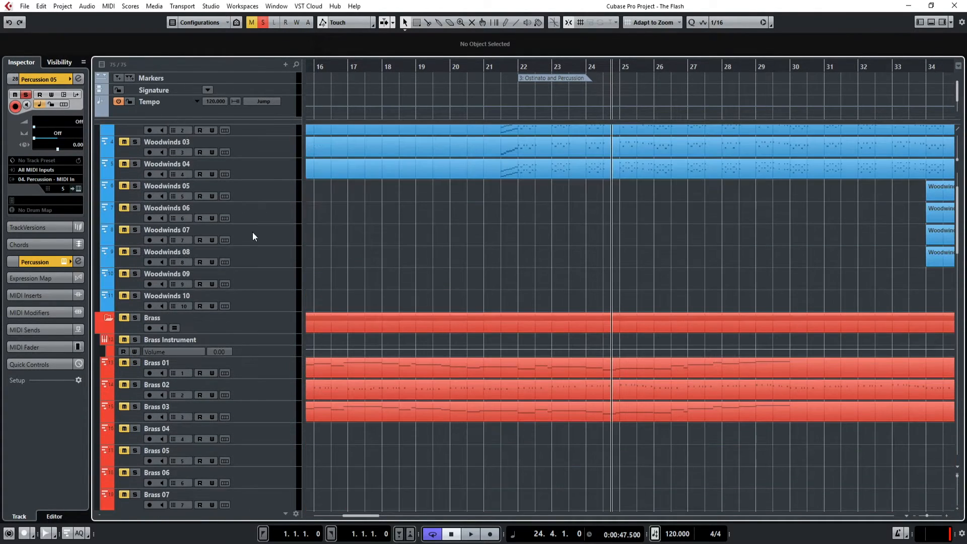
click(256, 322)
click(262, 340)
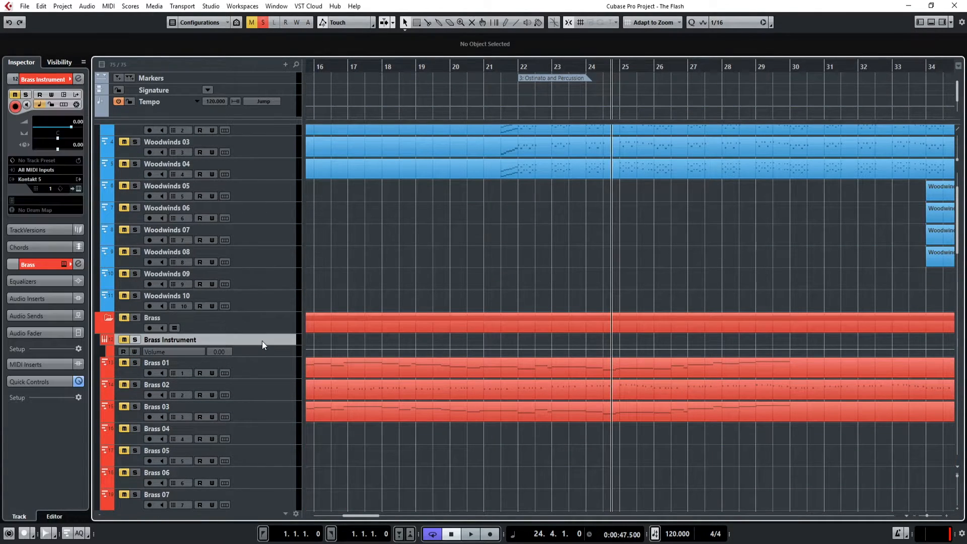
key(e)
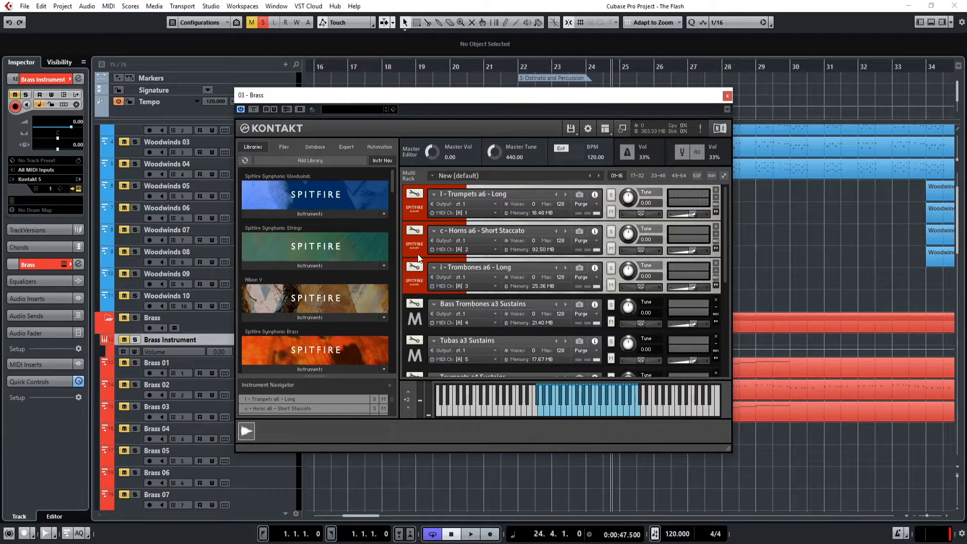
scroll(427, 282, down, 3)
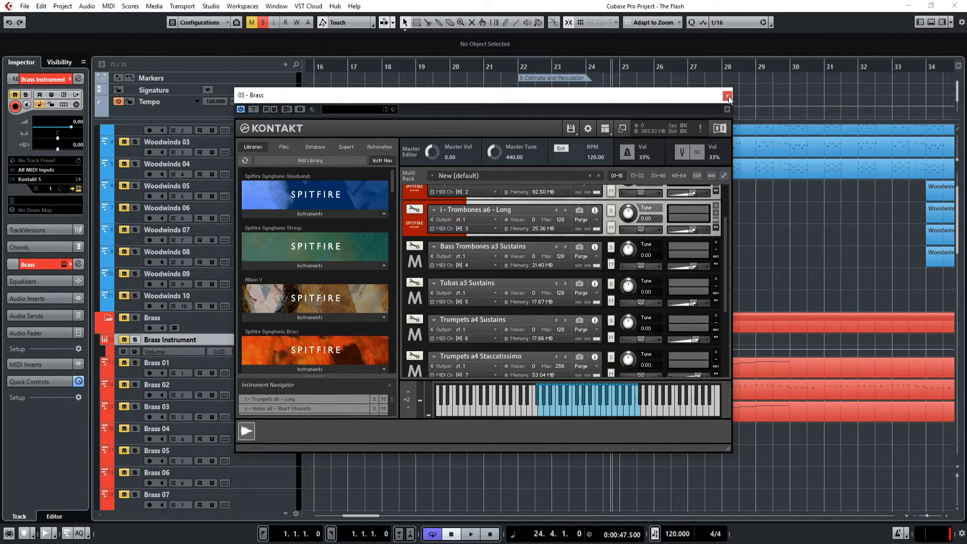
click(727, 95)
Show the Woodwinds Instrument's Kontakt rack to view its loaded patches, and close it.
scroll(440, 260, up, 3)
click(264, 149)
key(e)
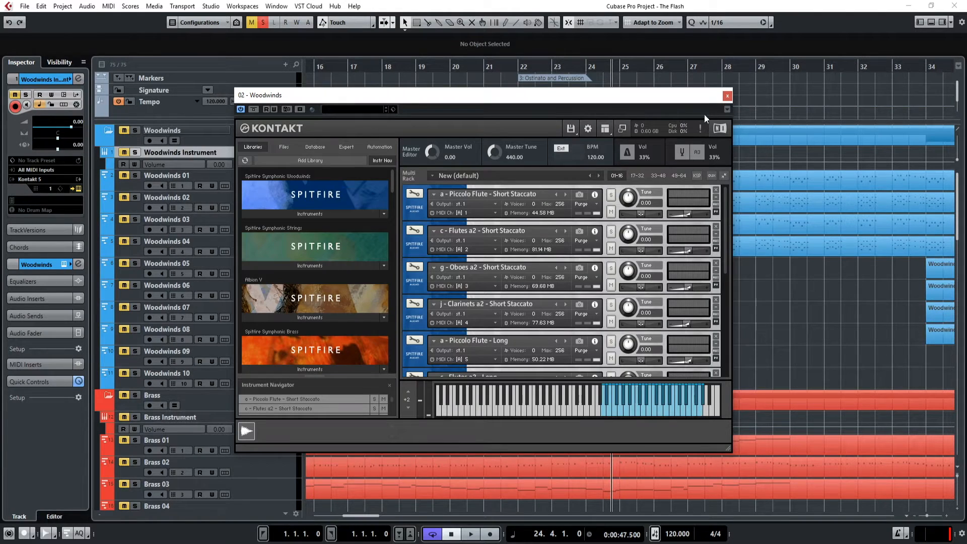
click(726, 99)
Find the Choir Instrument track, view the patches loaded in its Kontakt rack and close the rack.
scroll(517, 282, down, 10)
scroll(355, 270, up, 4)
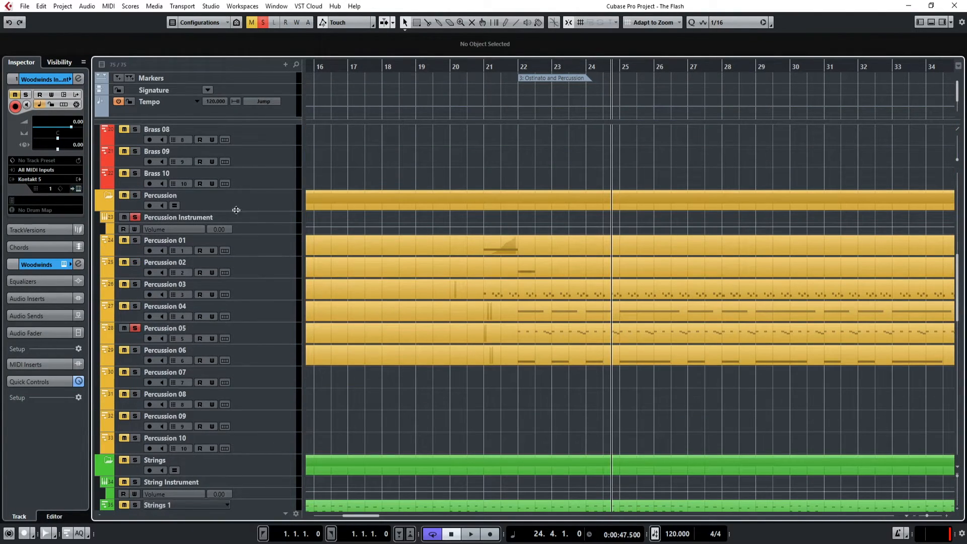
scroll(346, 304, down, 8)
scroll(298, 258, up, 4)
scroll(383, 355, down, 4)
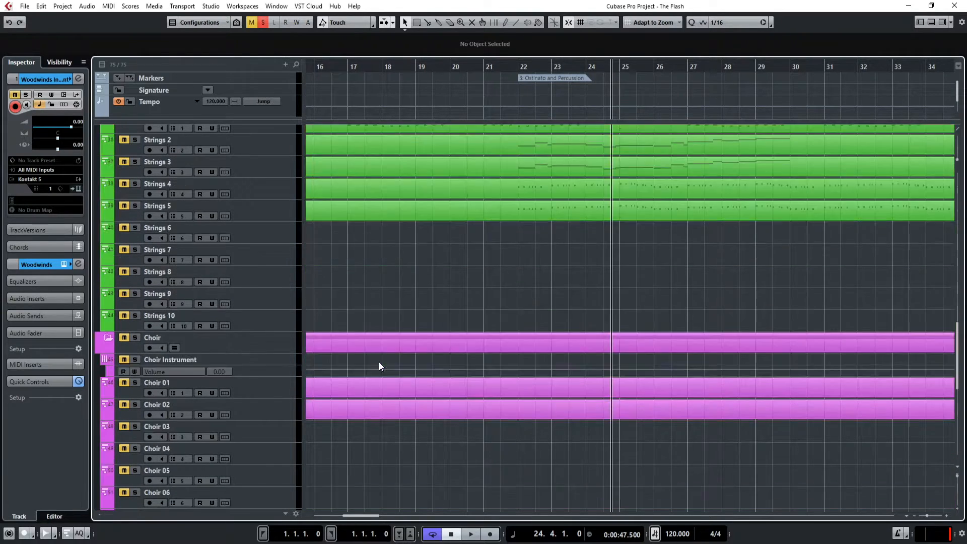
click(265, 361)
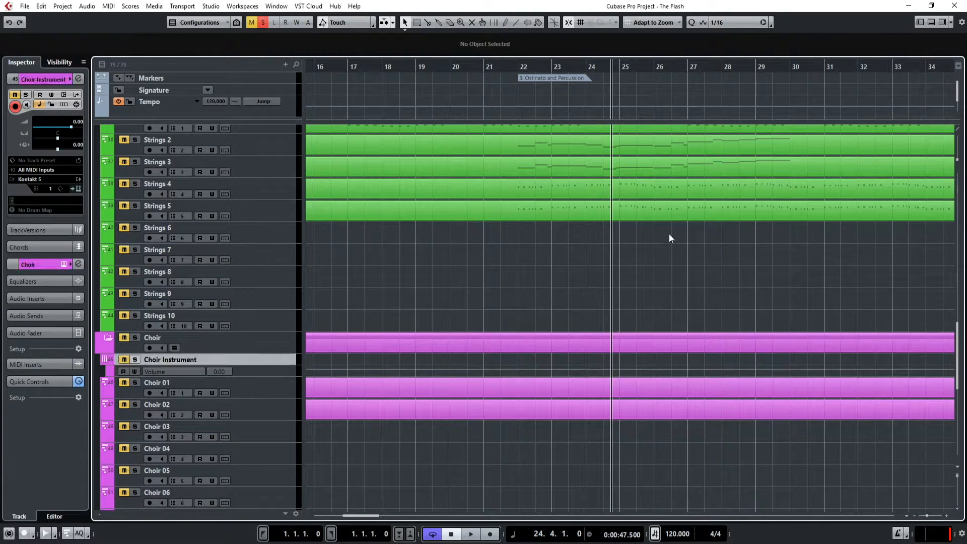
key(ctrl+e)
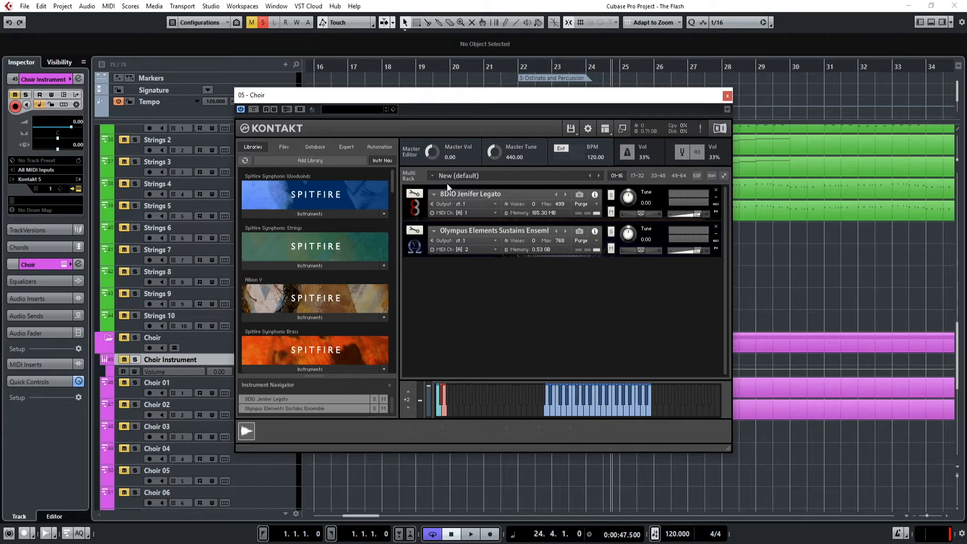
click(726, 97)
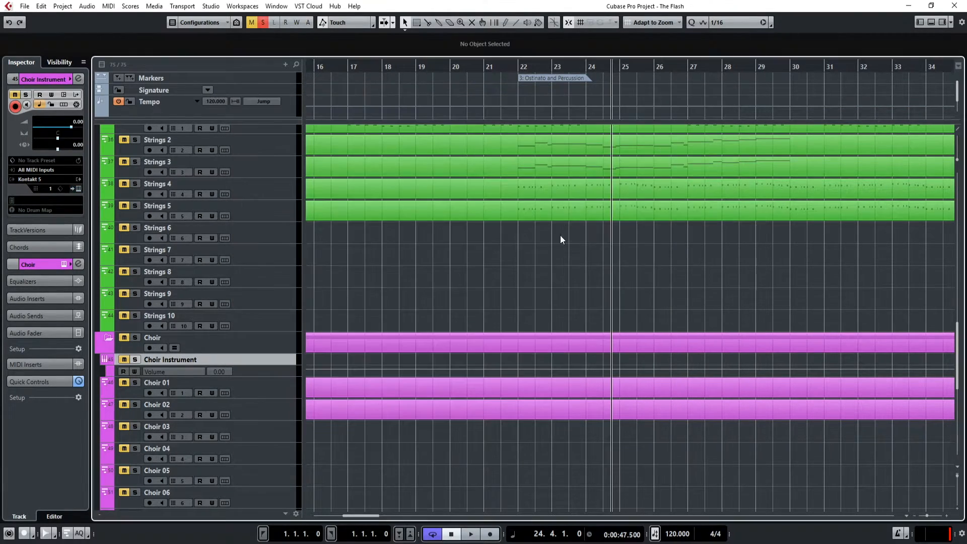
Replace the Percussion 05 solo with a solo of all percussion tracks and play them from bar 21 to bar 27.
click(517, 67)
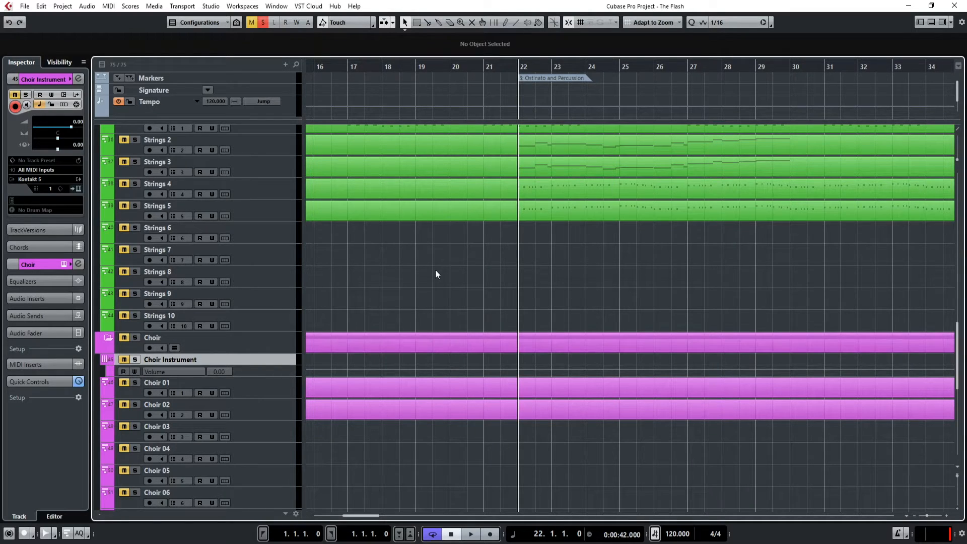
scroll(435, 270, up, 12)
scroll(465, 274, down, 4)
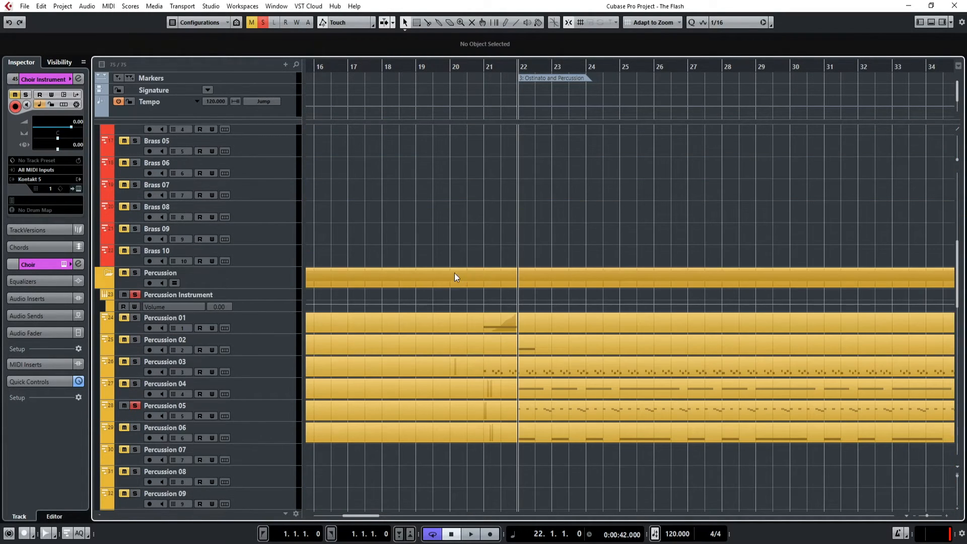
click(135, 405)
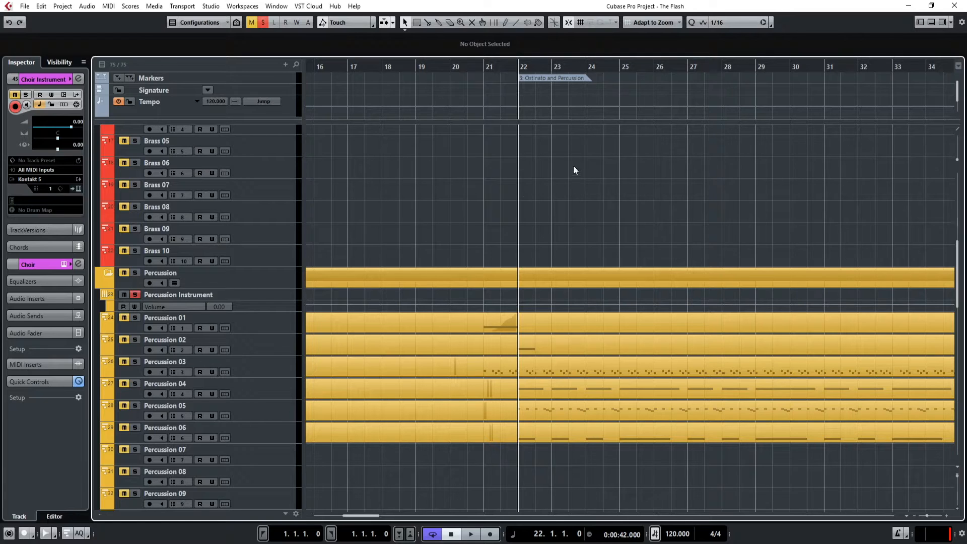
click(484, 67)
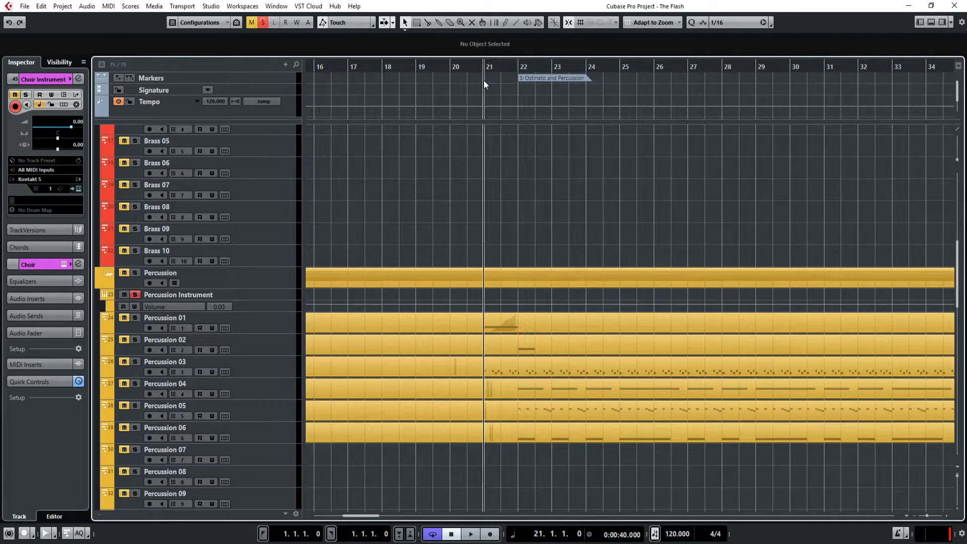
click(135, 294)
key(space)
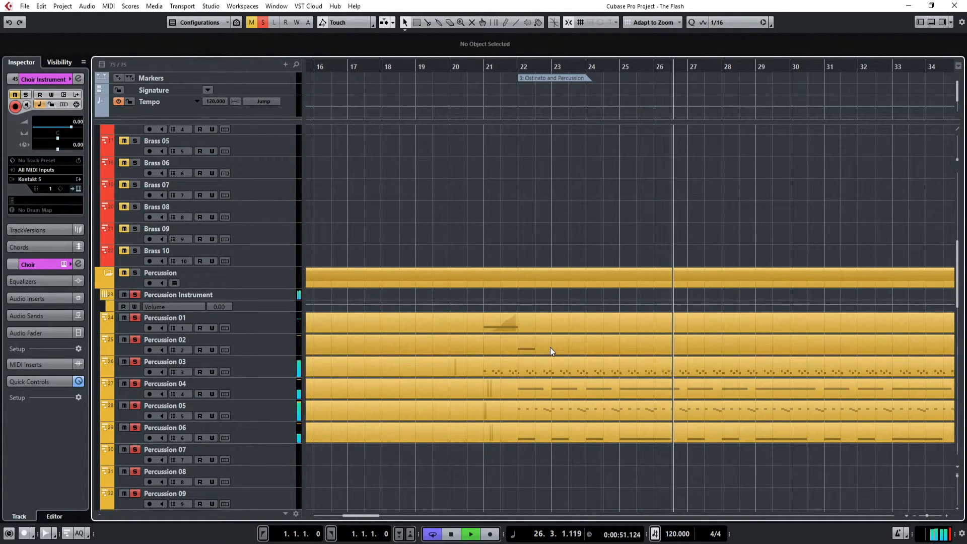
key(space)
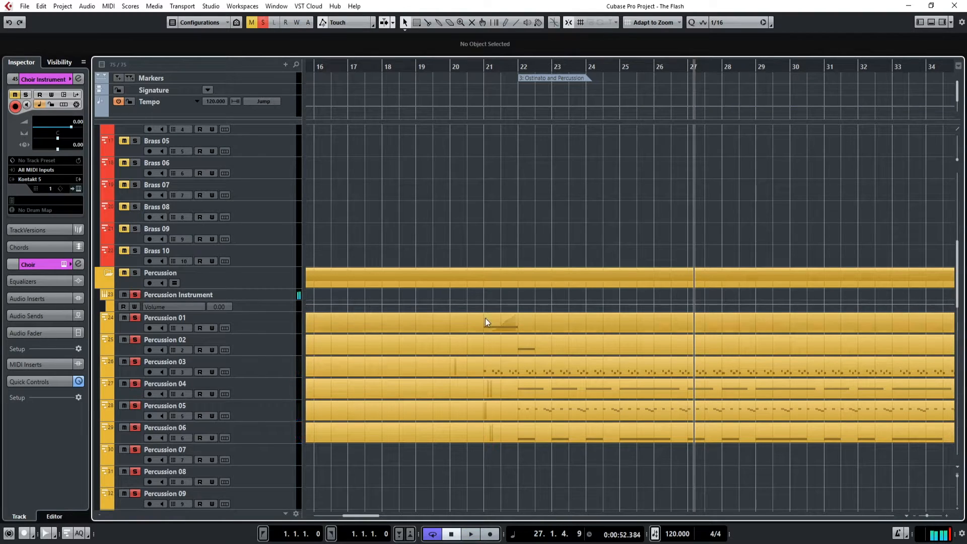
Highlight the Percussion 01 and Percussion 02 parts, and inspect the Percussion 02 note at bar 22 in the key editor.
drag(514, 335, 520, 347)
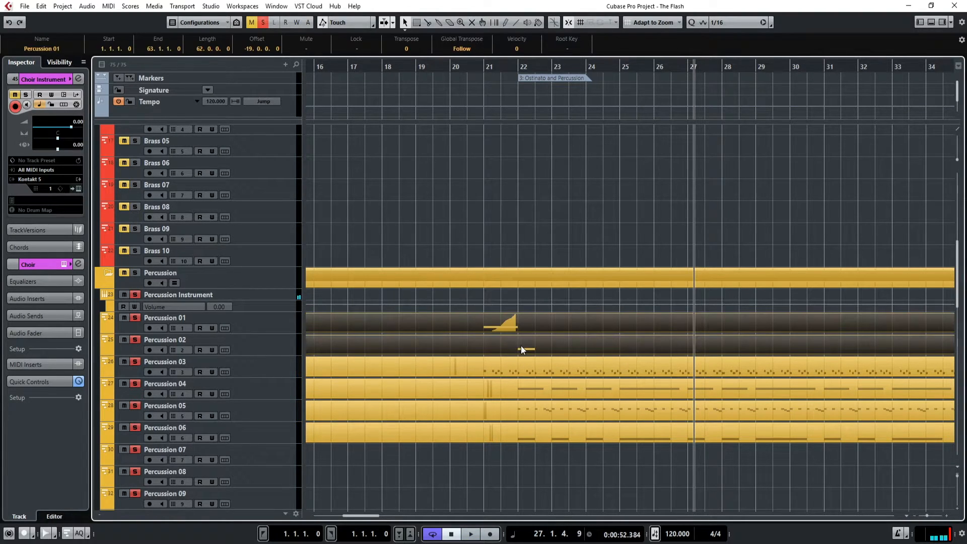
drag(505, 292, 477, 321)
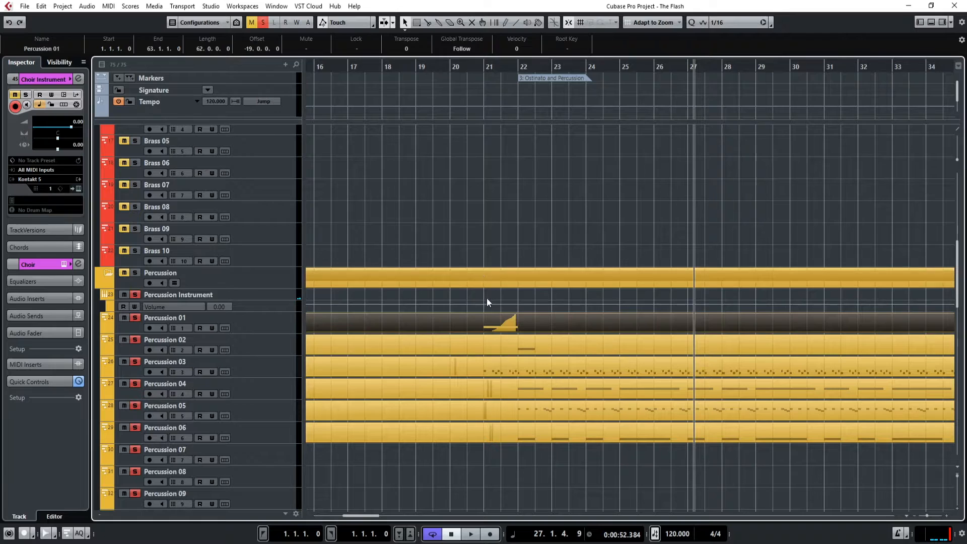
click(534, 339)
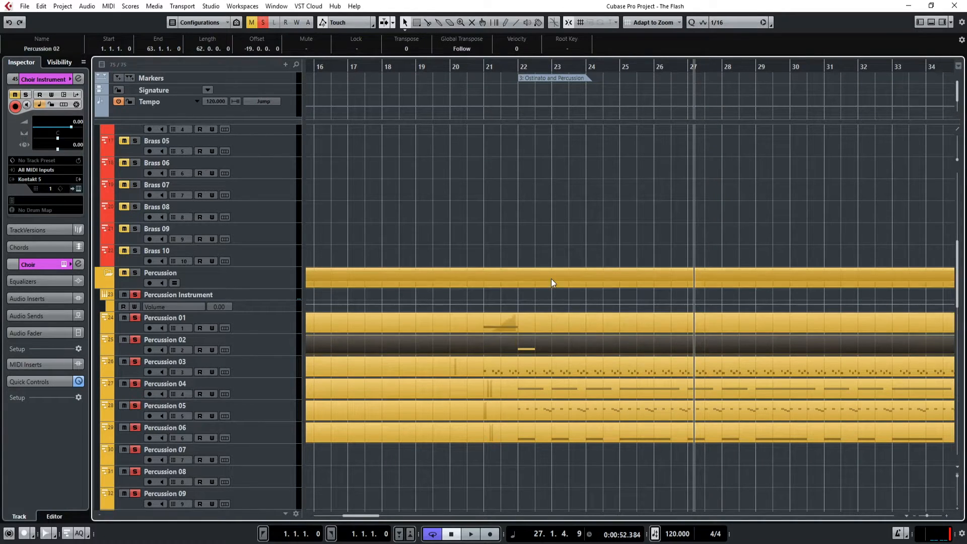
double_click(527, 344)
scroll(491, 310, down, 6)
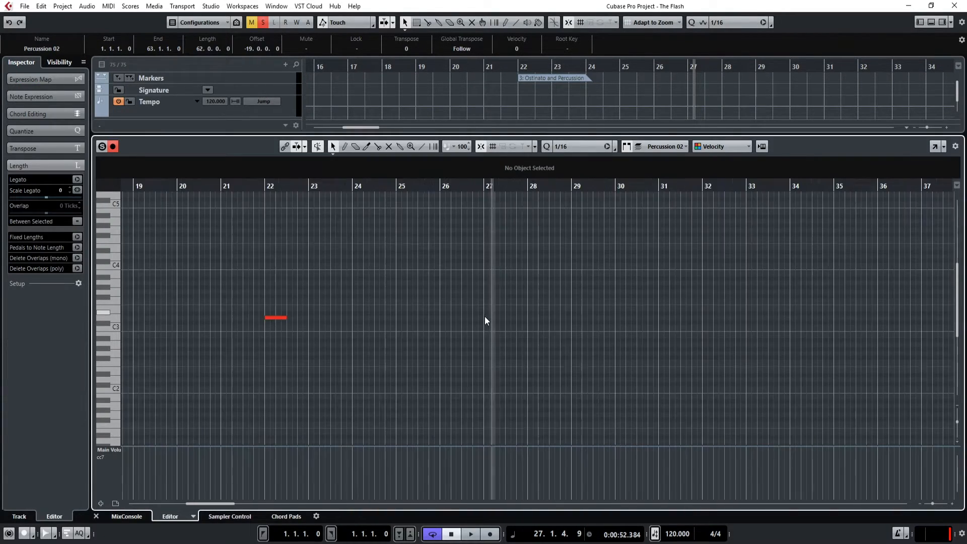
click(275, 318)
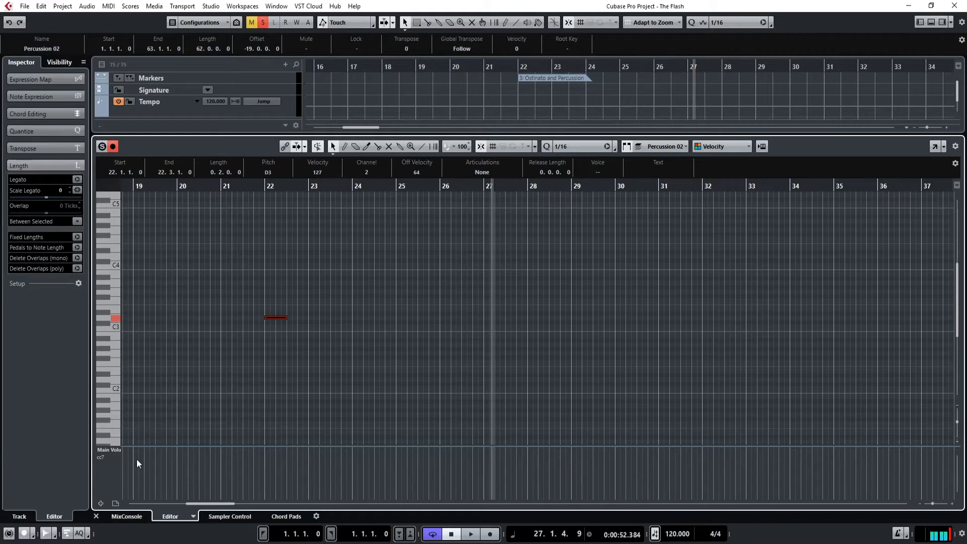
click(96, 516)
Examine the percussion parts from bar 21 more closely, selecting the Percussion 04 part and the Percussion 06 part in turn.
click(575, 217)
scroll(516, 325, up, 3)
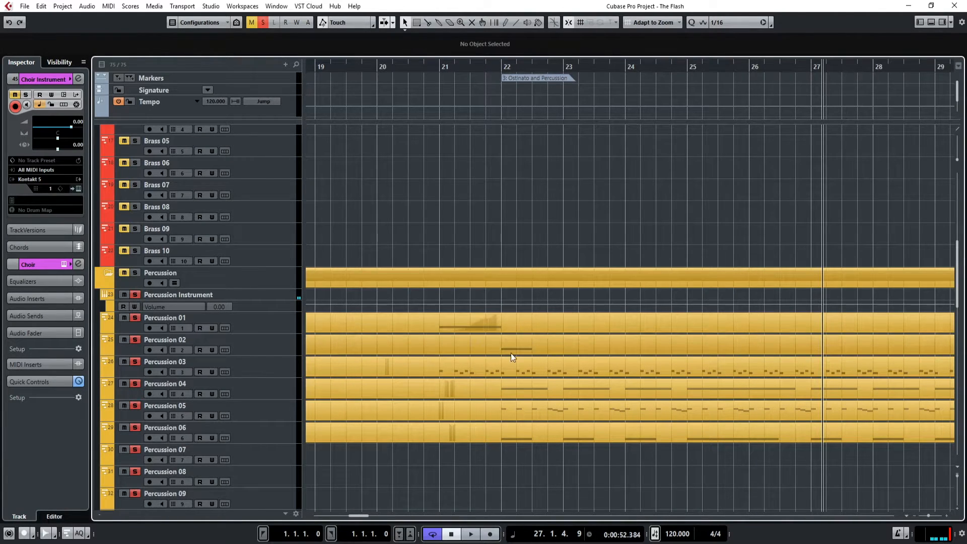
click(518, 386)
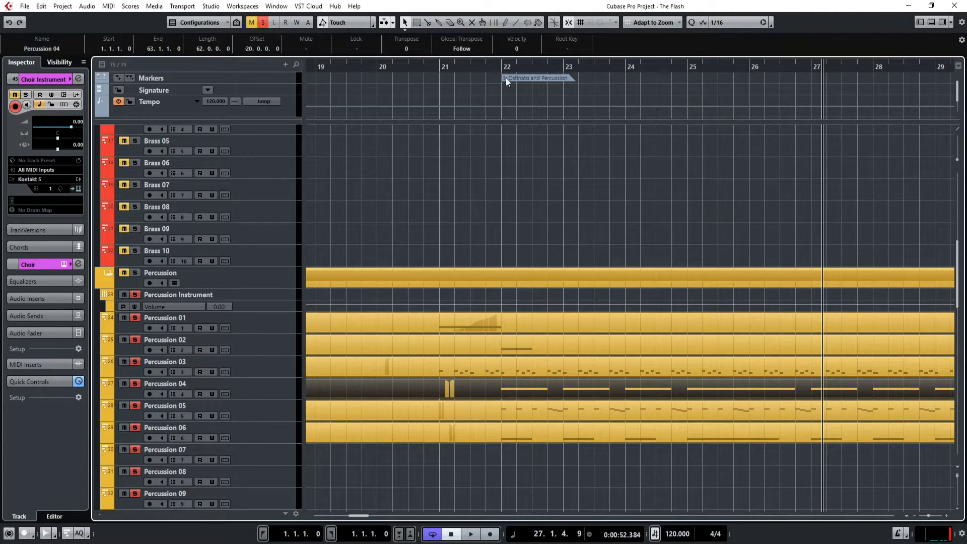
click(524, 427)
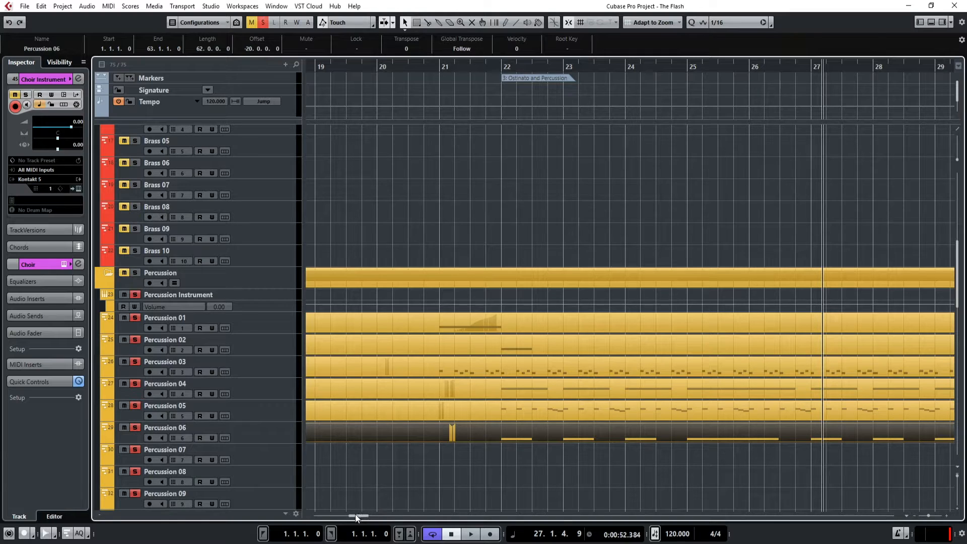
Play the soloed percussion tracks from bar 24 to bar 26 and clear the part selection.
drag(355, 515, 358, 515)
drag(518, 72, 512, 69)
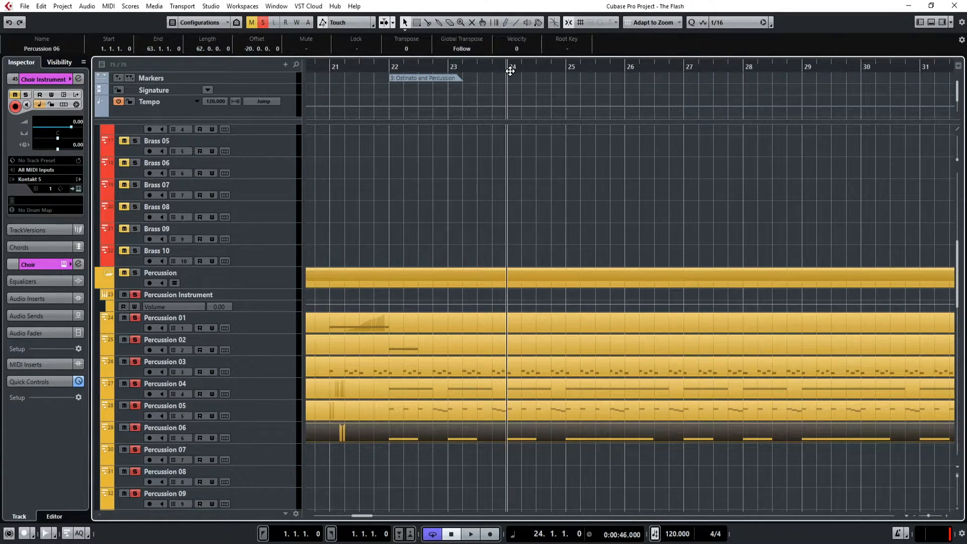
key(space)
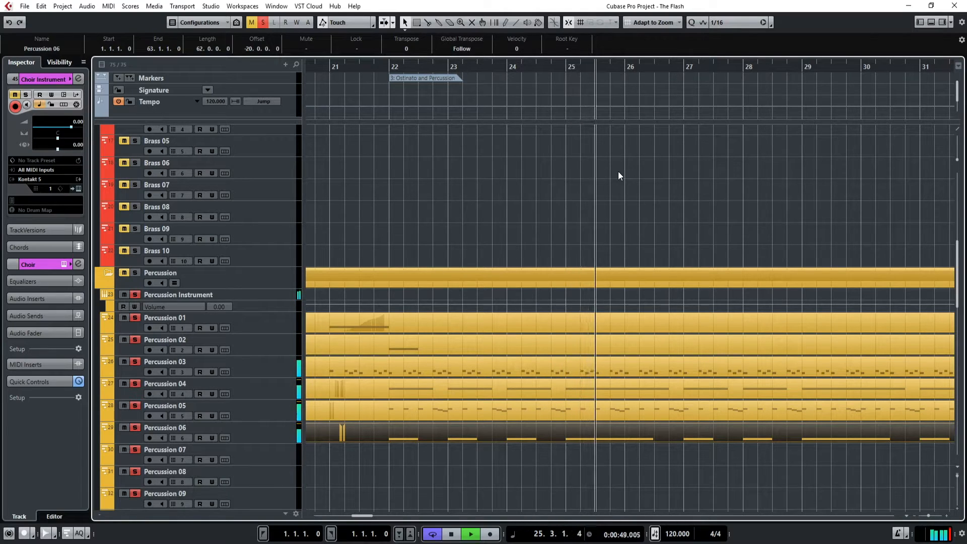
key(space)
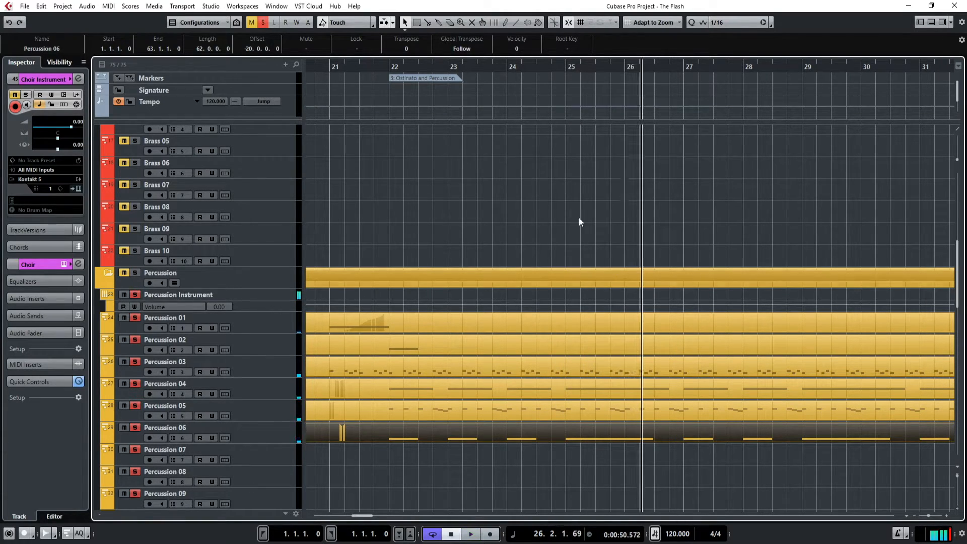
click(699, 192)
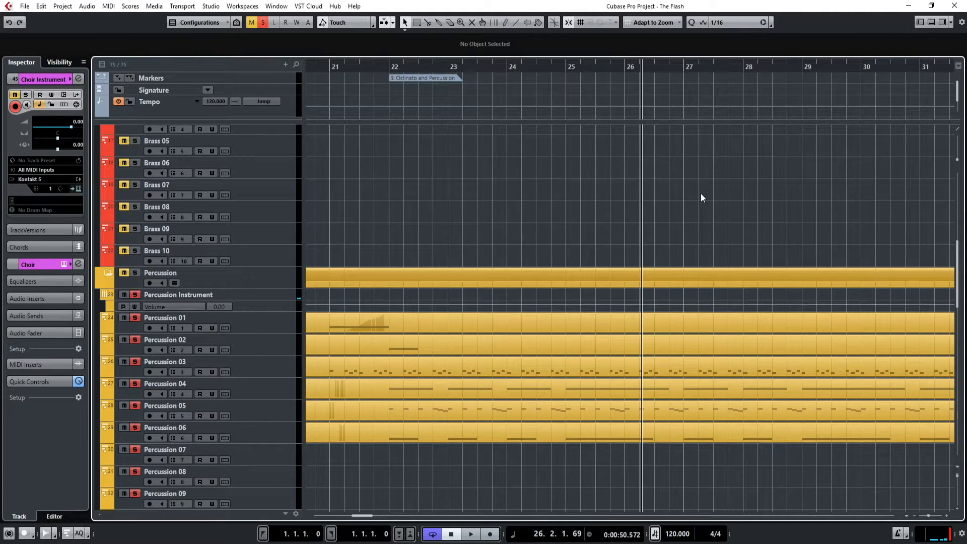
Add the woodwind tracks to the percussion solo and place the playback cursor at bar 21.
drag(366, 517, 418, 516)
scroll(752, 250, down, 4)
scroll(620, 334, up, 7)
scroll(608, 318, down, 3)
scroll(608, 315, down, 6)
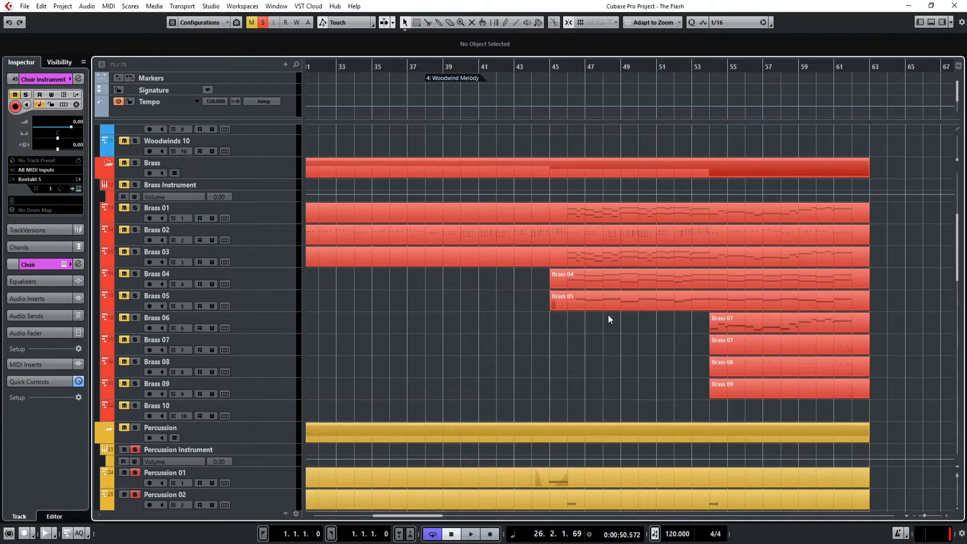
scroll(544, 325, up, 8)
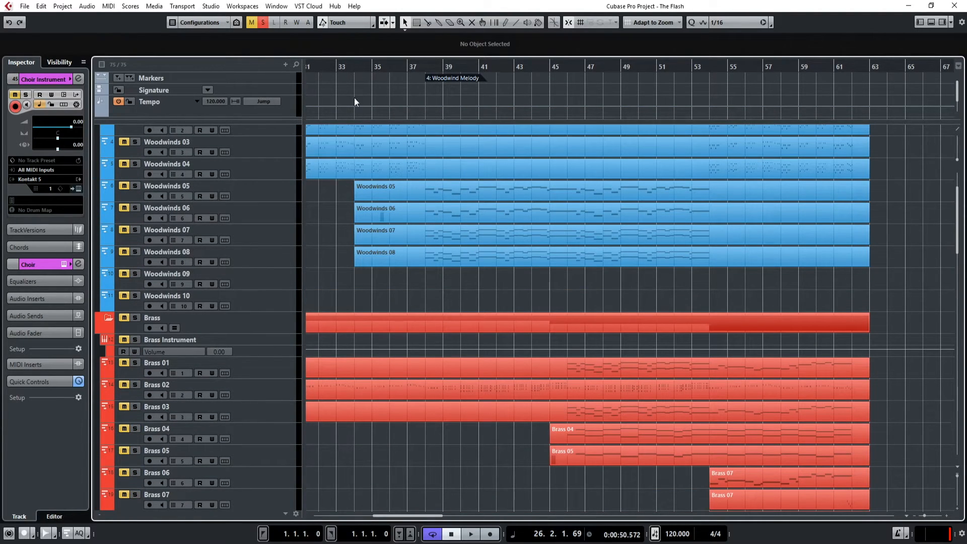
click(351, 66)
drag(400, 515, 323, 510)
click(668, 65)
scroll(239, 228, up, 3)
click(135, 153)
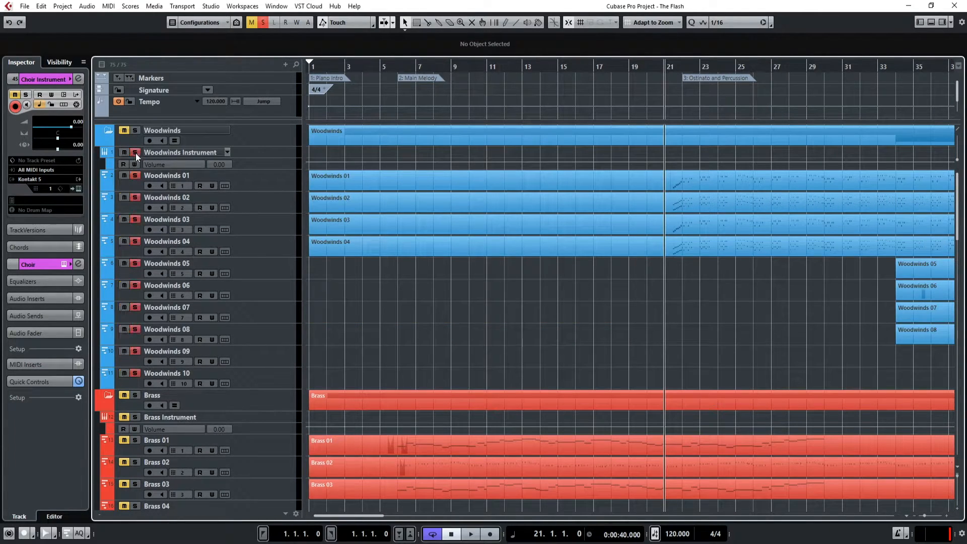
Play the soloed woodwinds and percussion together from bar 21 to bar 25.
key(space)
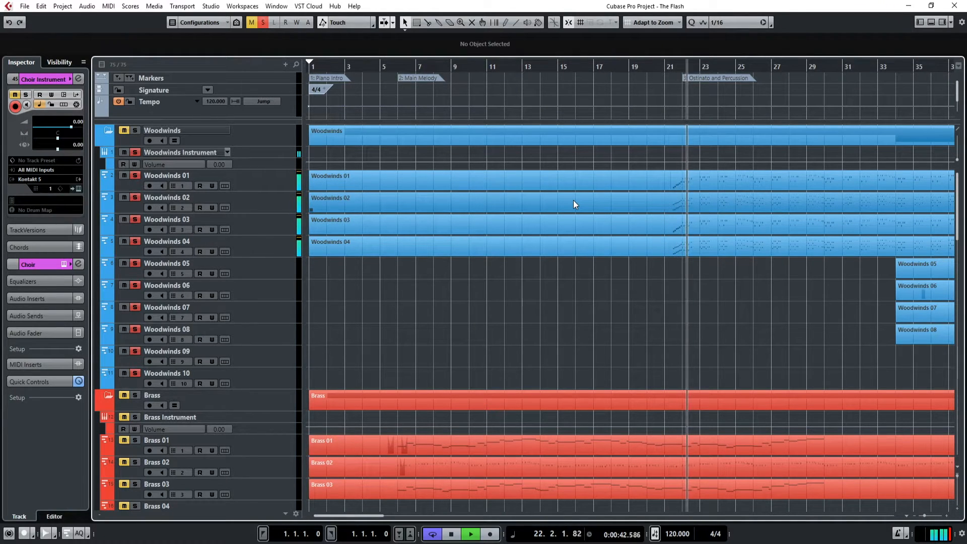
scroll(204, 290, down, 5)
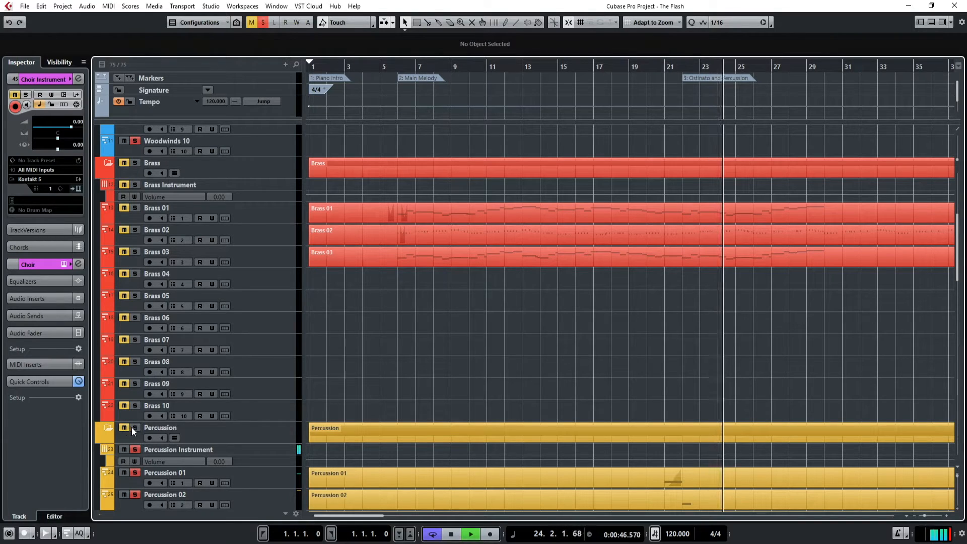
scroll(603, 295, up, 5)
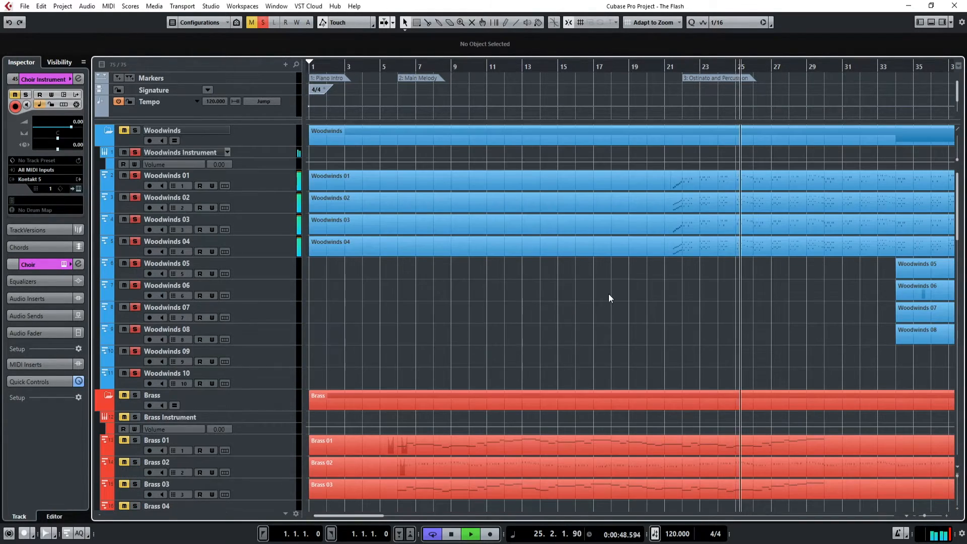
key(space)
Return the cursor to bar 21, inspect the Woodwinds 01 to 04 notes around bar 22 in the key editor, and close it.
click(664, 66)
drag(712, 271, 699, 171)
double_click(699, 172)
scroll(614, 291, down, 3)
scroll(591, 319, up, 4)
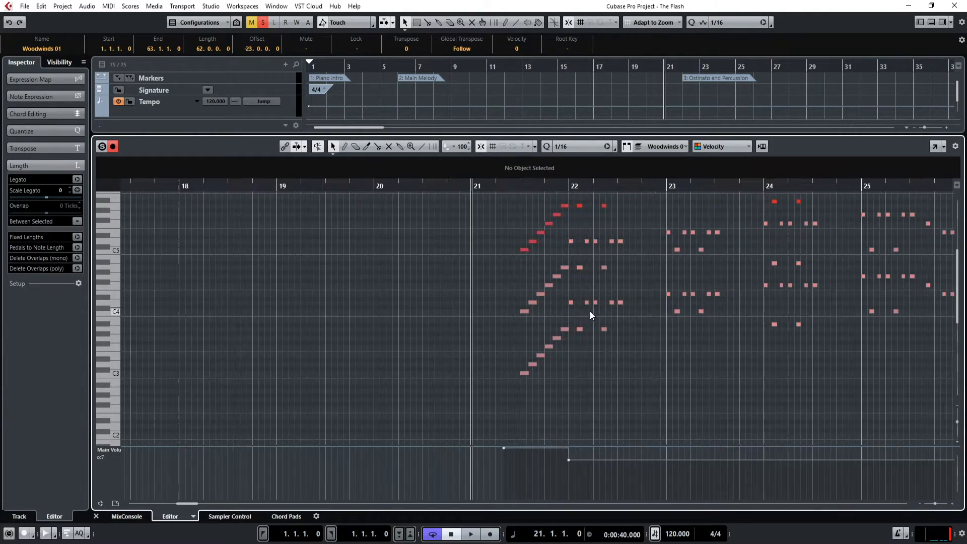
scroll(555, 232, up, 1)
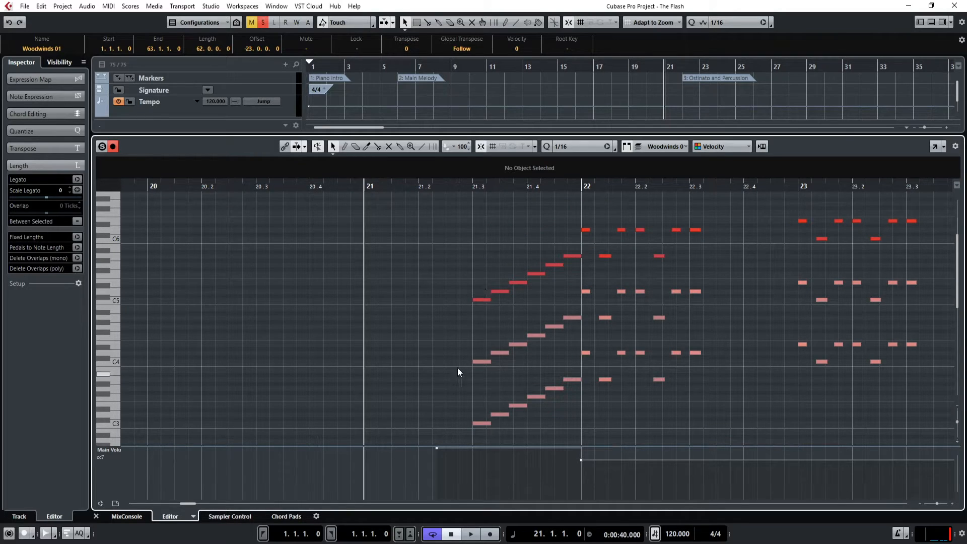
click(96, 516)
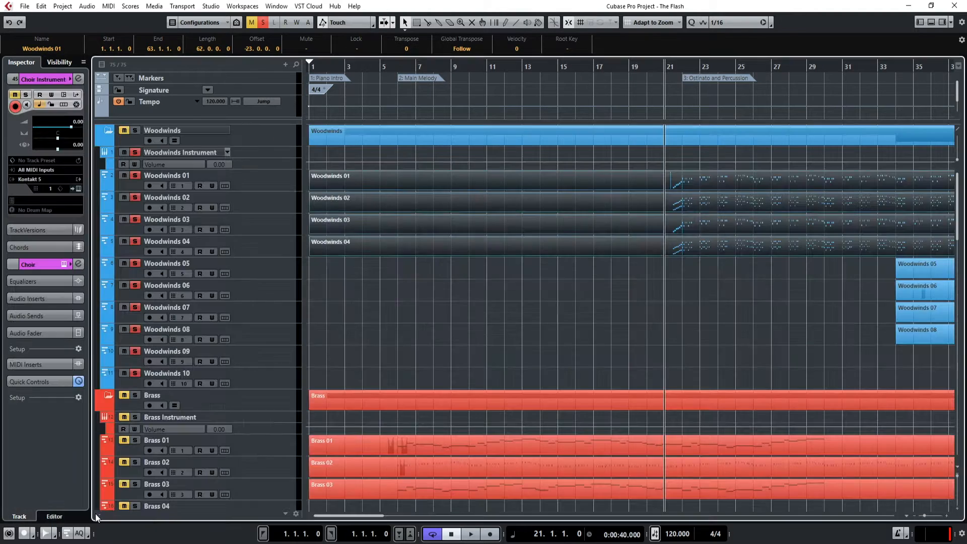
Play the woodwinds and percussion from bar 21 to bar 24, and reopen the Woodwinds 01 to 04 parts in the key editor.
click(515, 352)
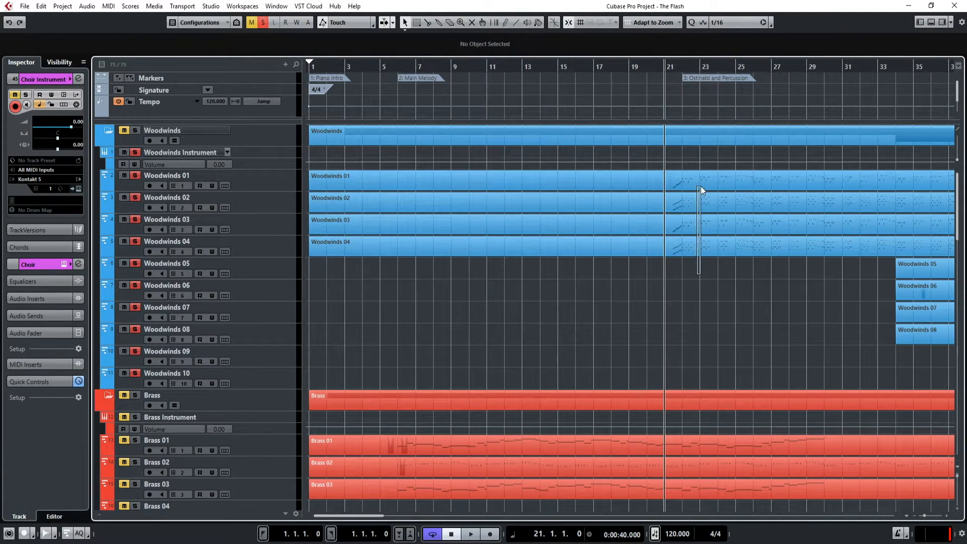
key(space)
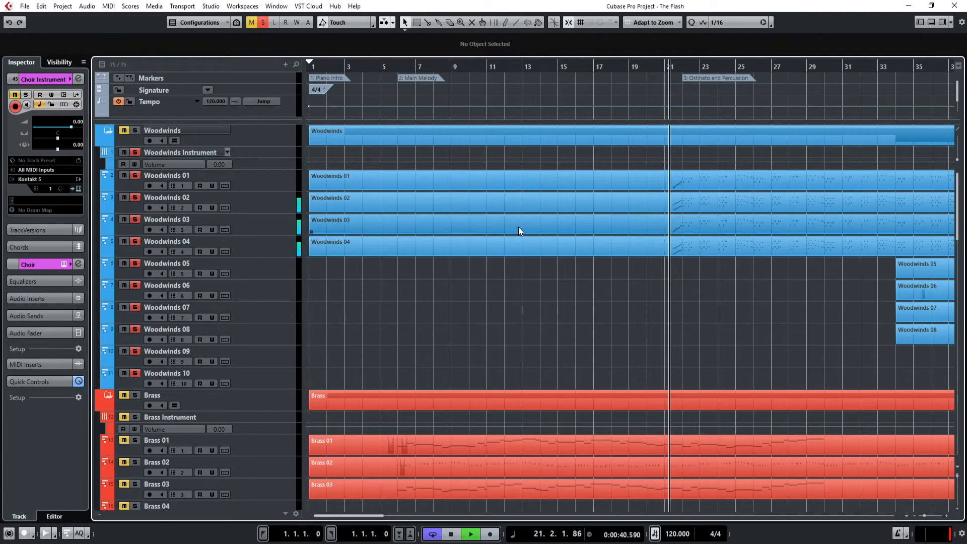
drag(782, 291, 757, 176)
double_click(757, 177)
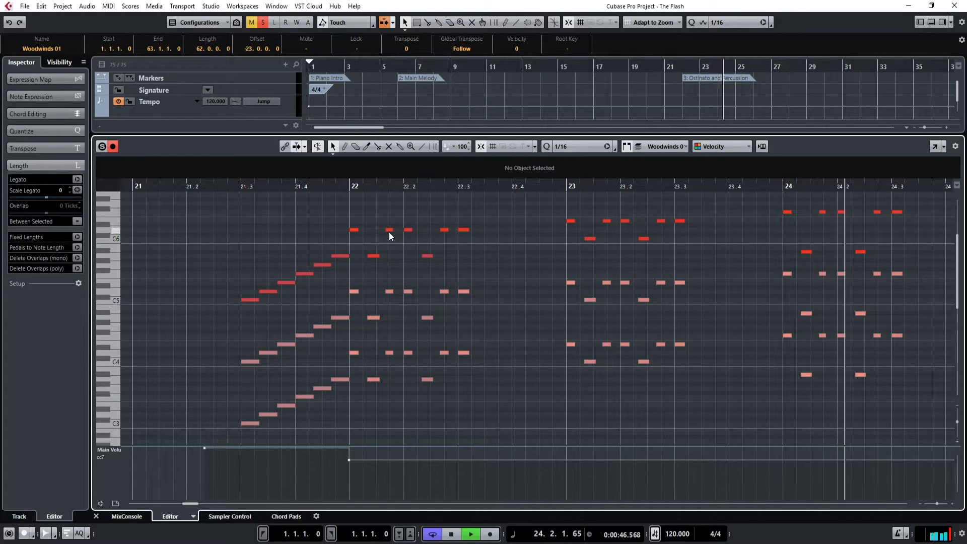
key(space)
drag(202, 504, 194, 503)
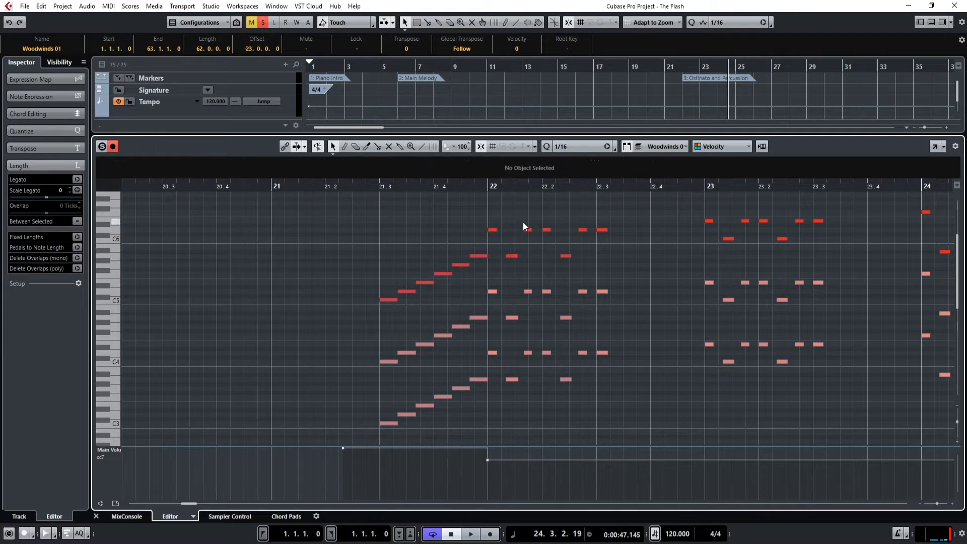
Audition the top-line woodwind ostinato notes at the start of bars 22 and 23.
drag(491, 257, 534, 259)
click(493, 230)
click(513, 257)
click(528, 230)
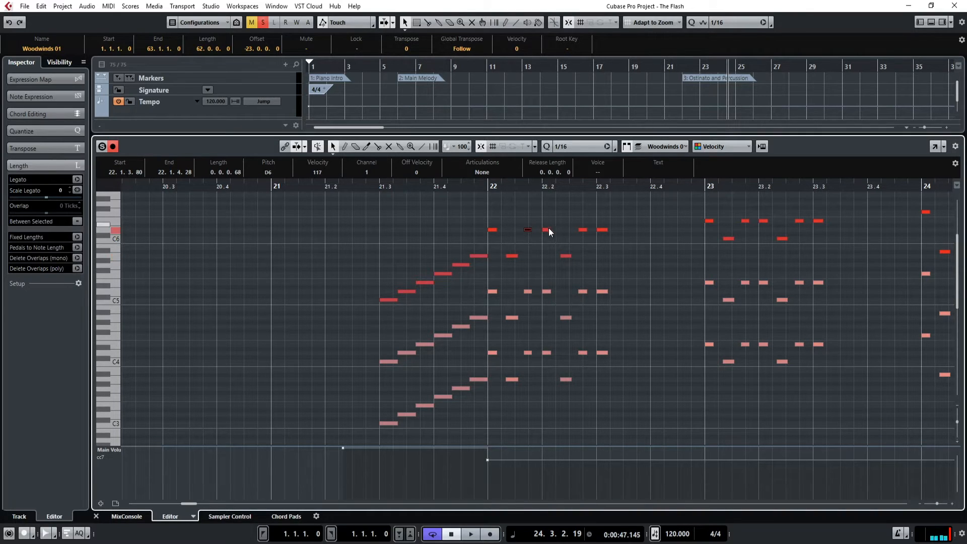
click(494, 212)
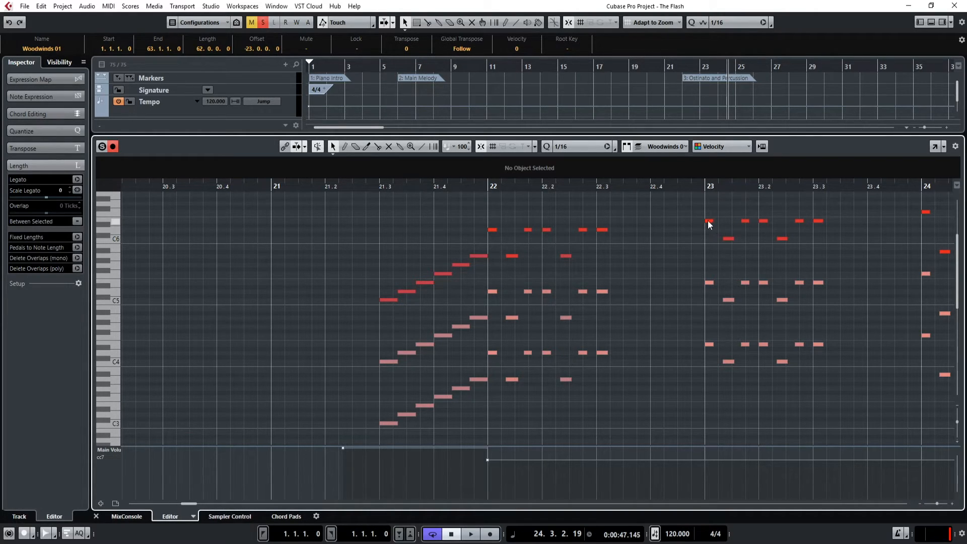
click(728, 238)
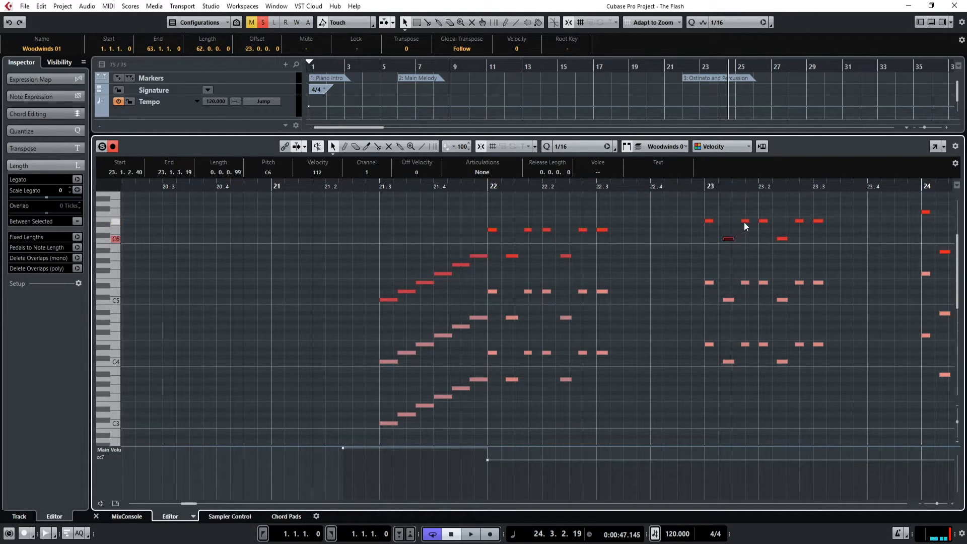
Examine the woodwind ostinato in bars 24 and 25, auditioning the top-line notes of bar 25 through its descending ending.
drag(194, 502, 202, 490)
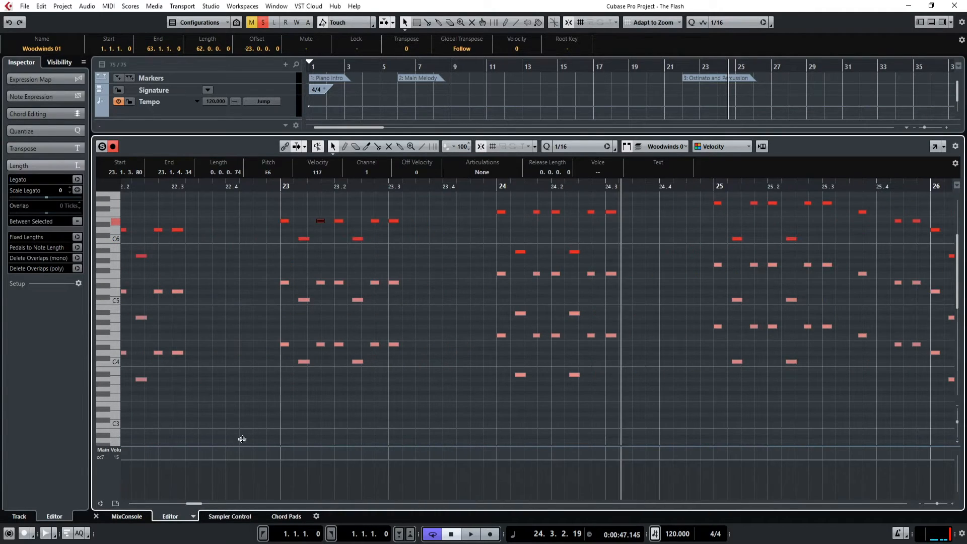
click(512, 240)
scroll(663, 249, up, 3)
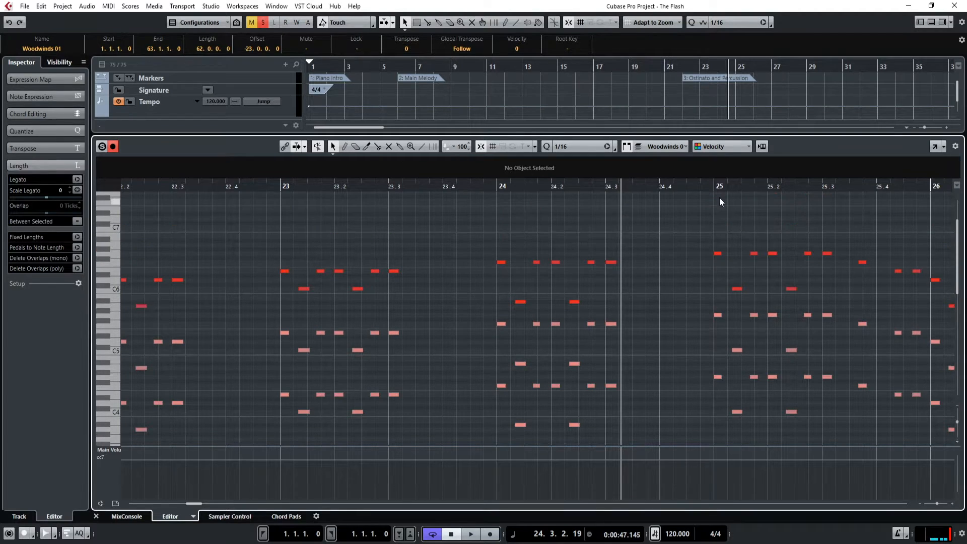
drag(189, 503, 193, 503)
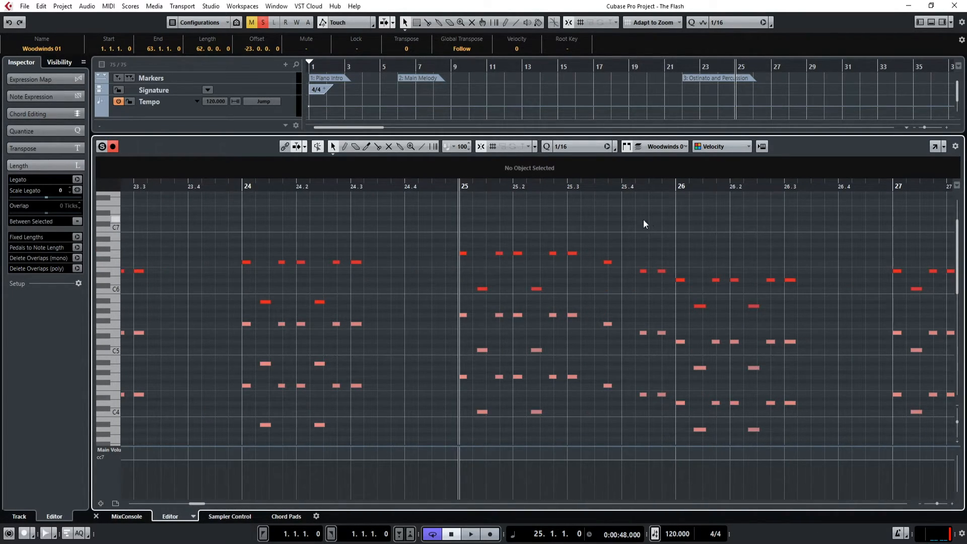
click(463, 254)
key(Right)
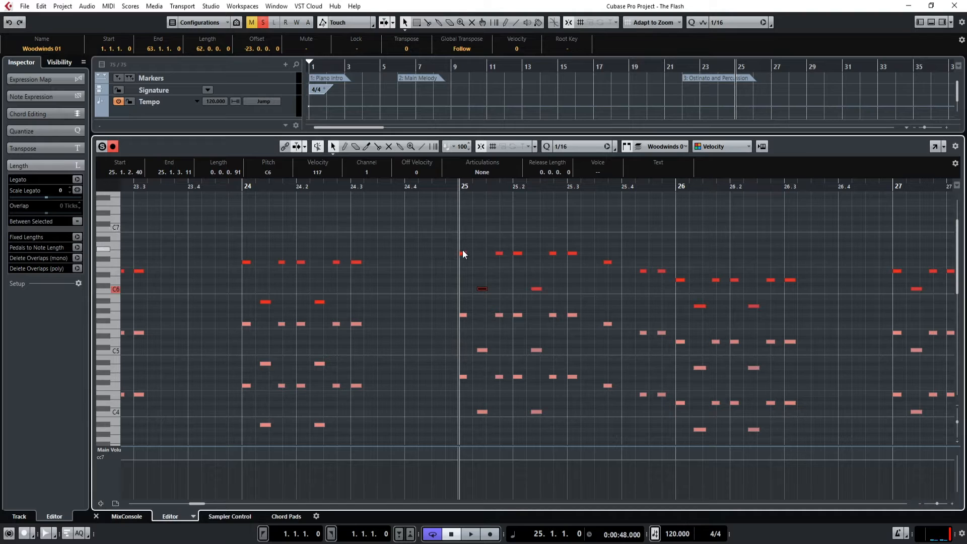
click(572, 253)
click(607, 263)
click(643, 271)
click(661, 271)
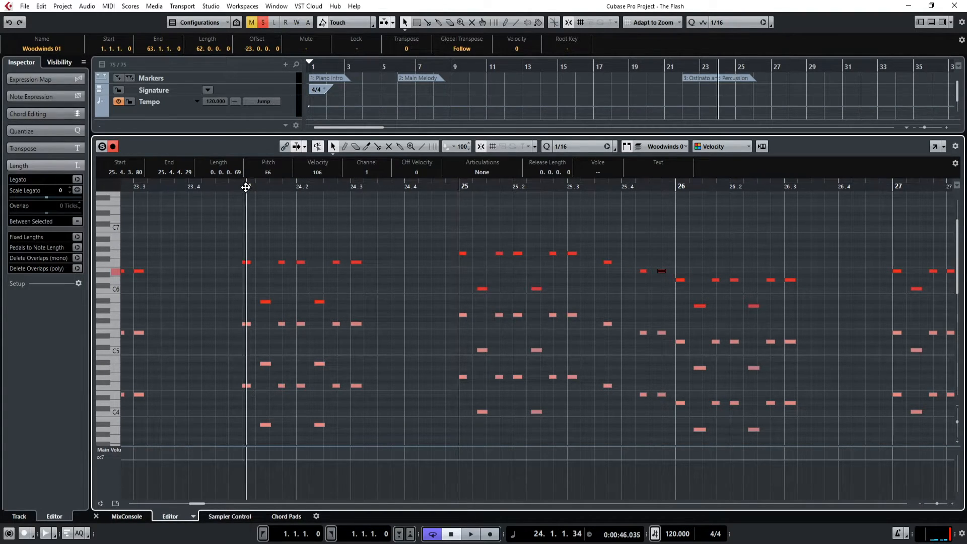
Play the woodwind ostinato from bar 24 to bar 26, close the key editor and clear the part selection.
click(245, 186)
key(space)
click(509, 229)
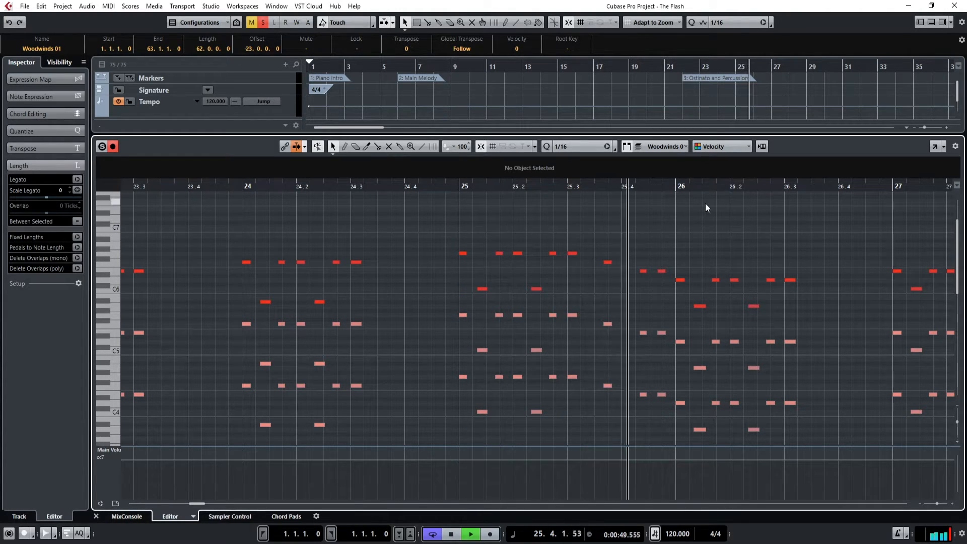
key(space)
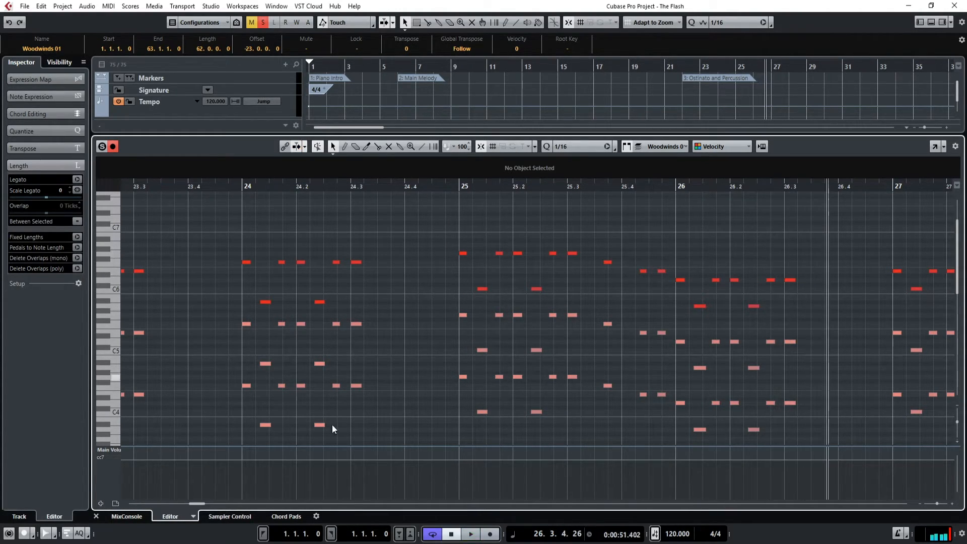
drag(198, 502, 128, 507)
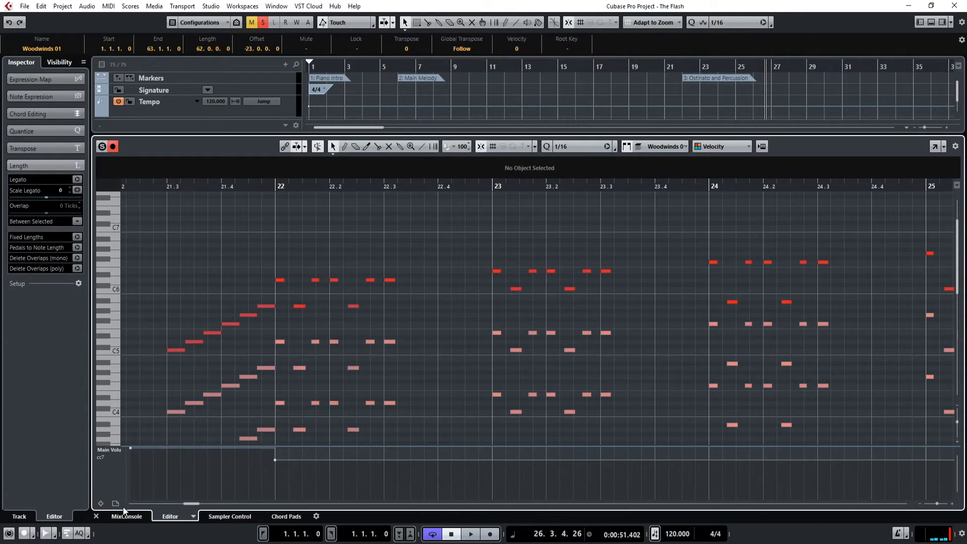
click(96, 516)
click(548, 324)
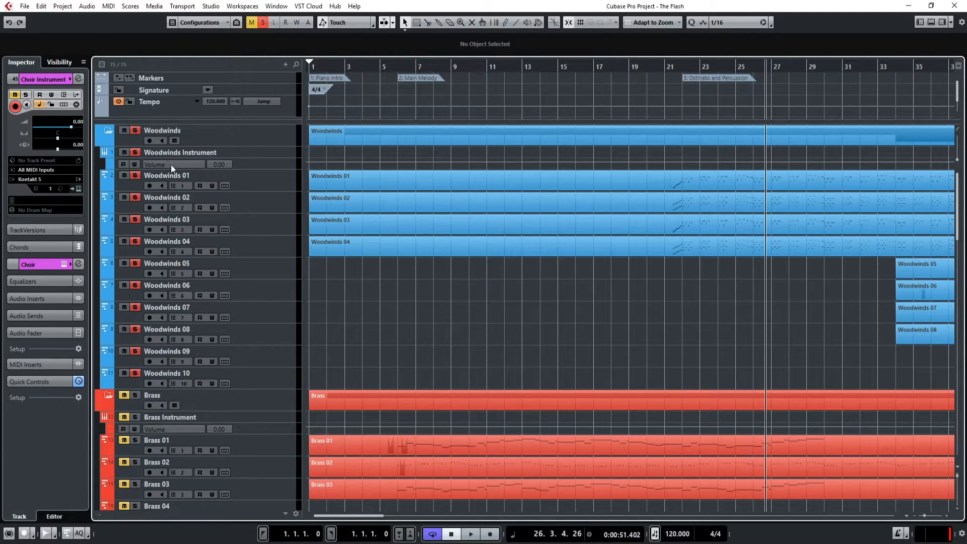
Reset the track solos and solo the Woodwinds, Brass and Percussion folders together.
click(136, 131)
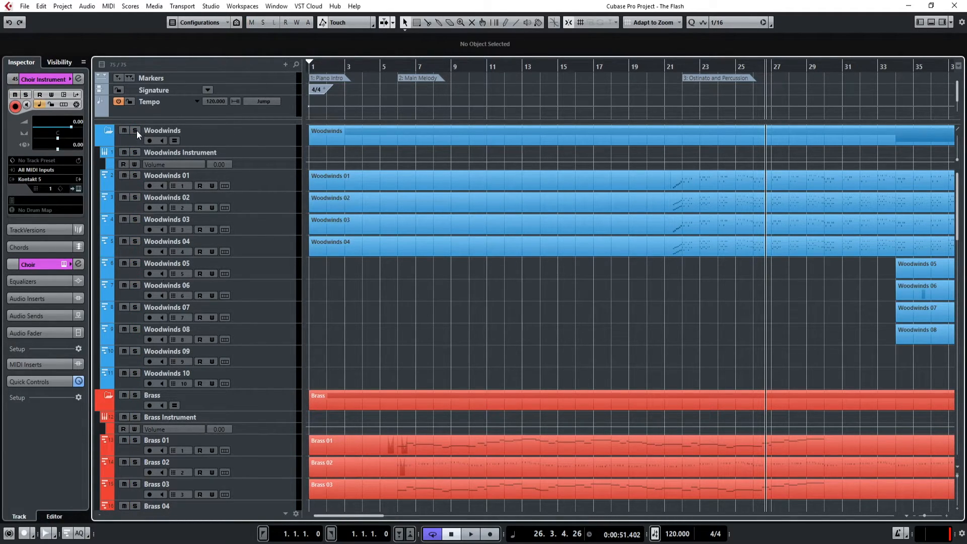
click(136, 130)
click(135, 394)
scroll(236, 324, down, 5)
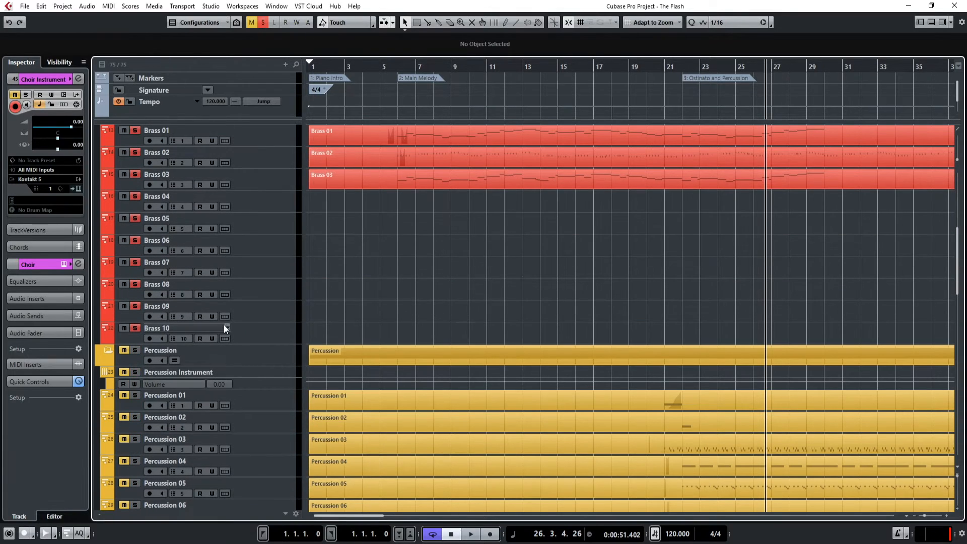
click(134, 350)
Inspect the Strings 2 to Strings 5 notes from bar 25 to bar 28 in the key editor, and close it.
scroll(224, 313, down, 8)
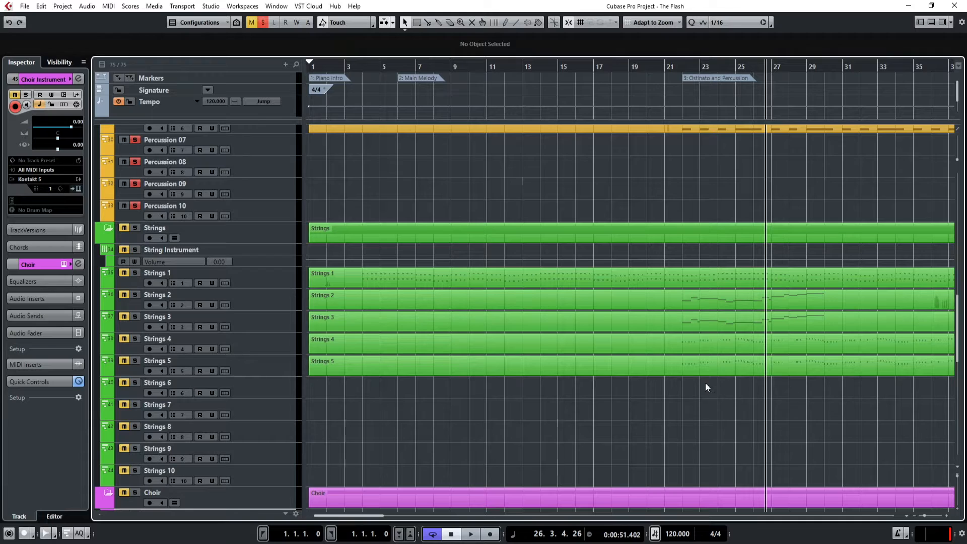
drag(707, 389, 698, 295)
double_click(698, 296)
scroll(297, 313, down, 3)
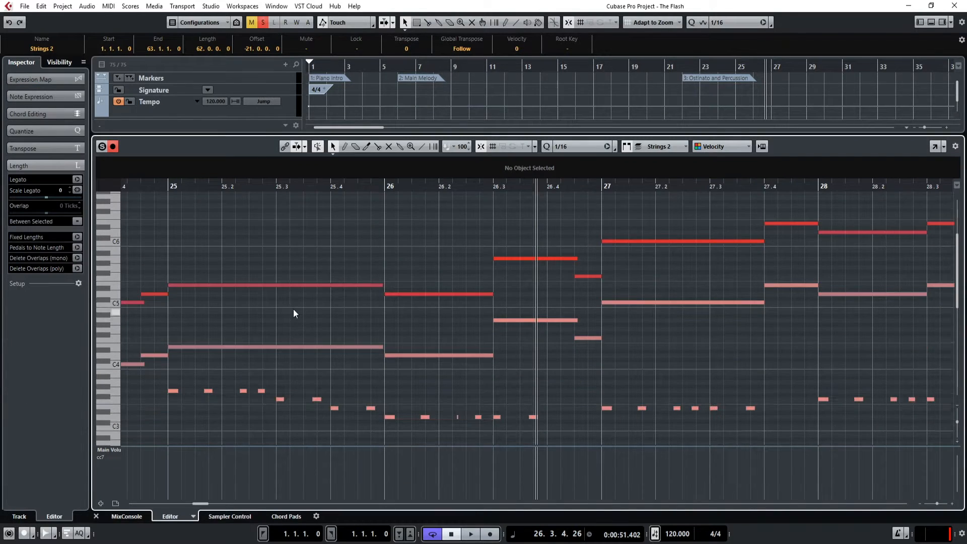
scroll(340, 361, down, 6)
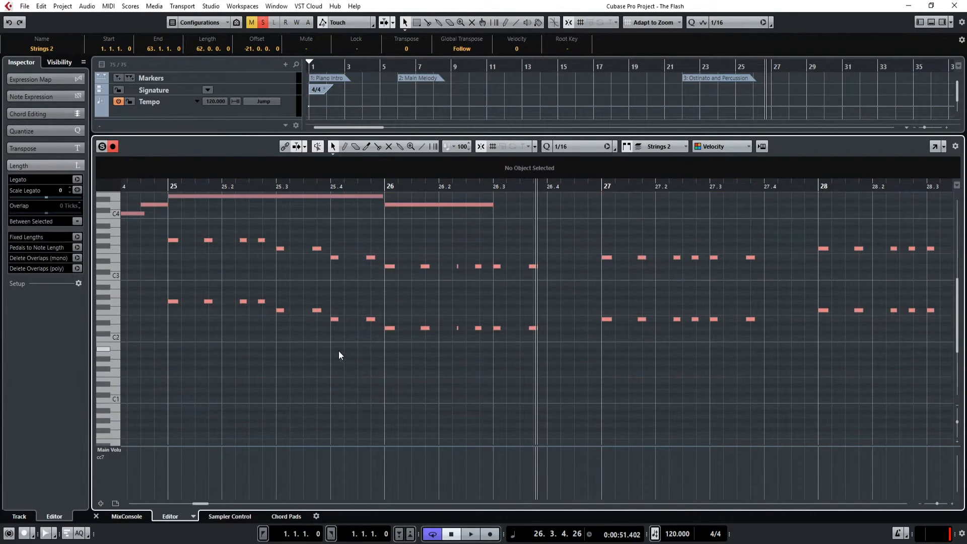
click(95, 517)
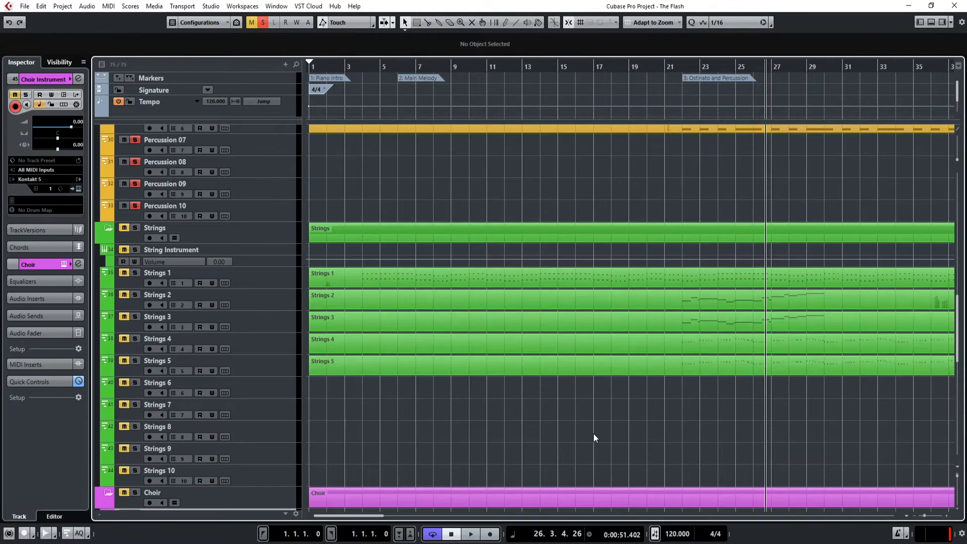
Add the Strings and Keys folders to the soloed sections and play the combined arrangement from bar 19 to bar 25.
scroll(589, 432, down, 5)
scroll(495, 322, up, 10)
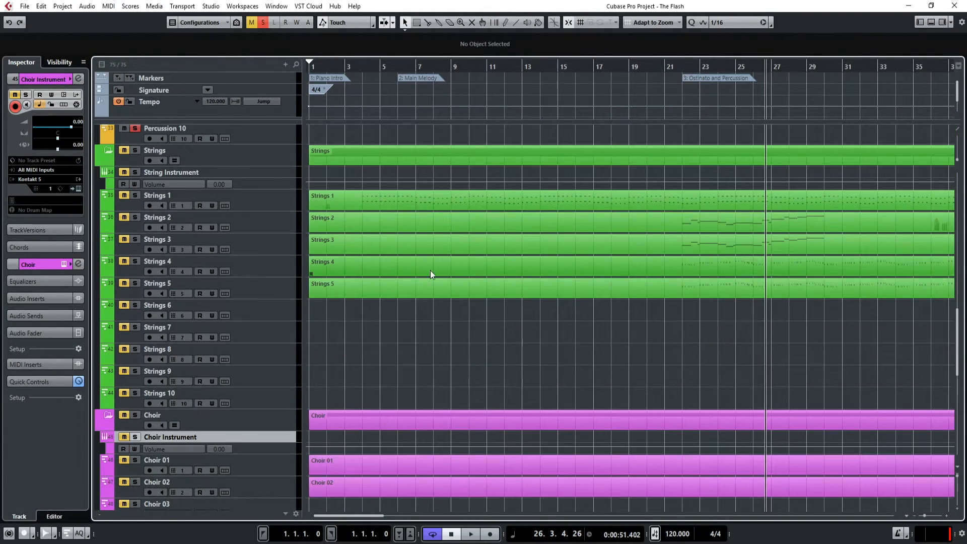
scroll(417, 285, down, 20)
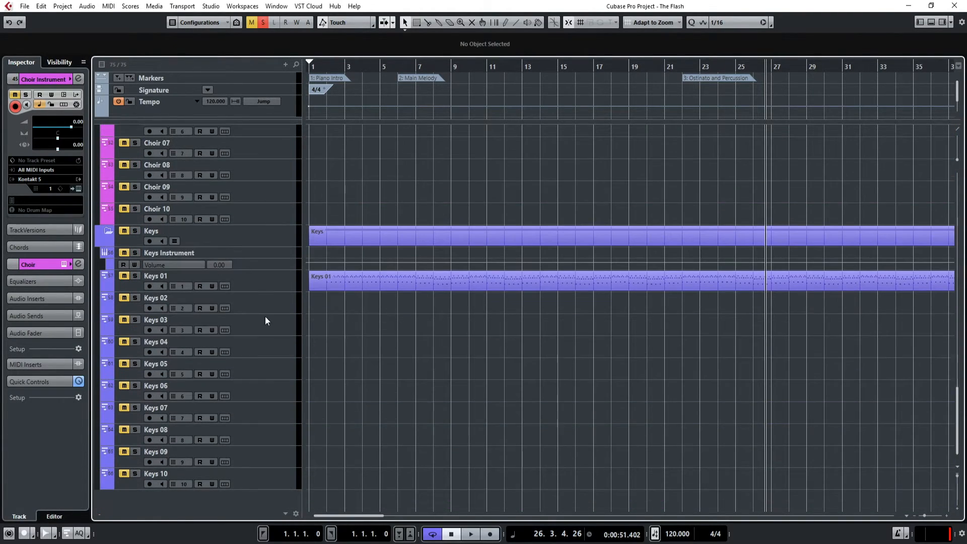
click(135, 232)
scroll(500, 231, up, 15)
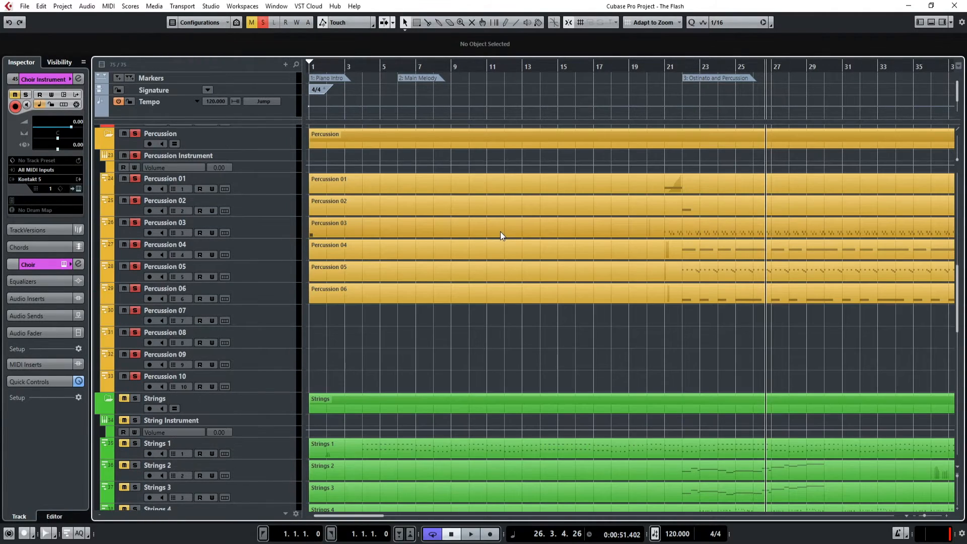
scroll(513, 339, up, 3)
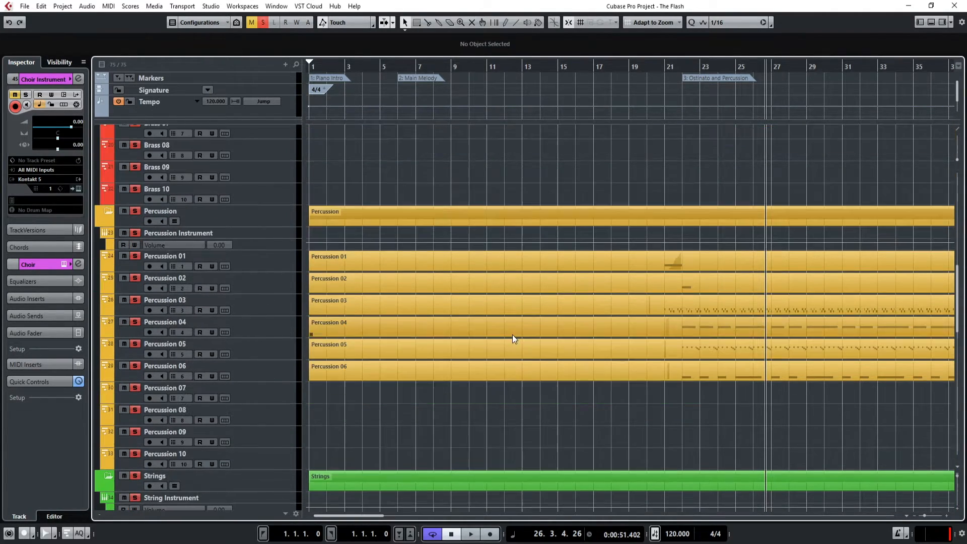
click(629, 68)
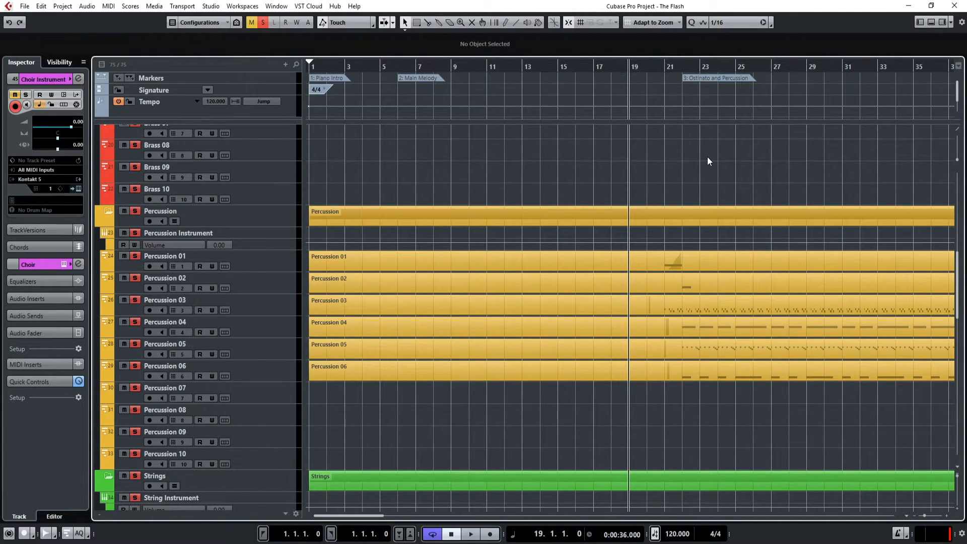
key(space)
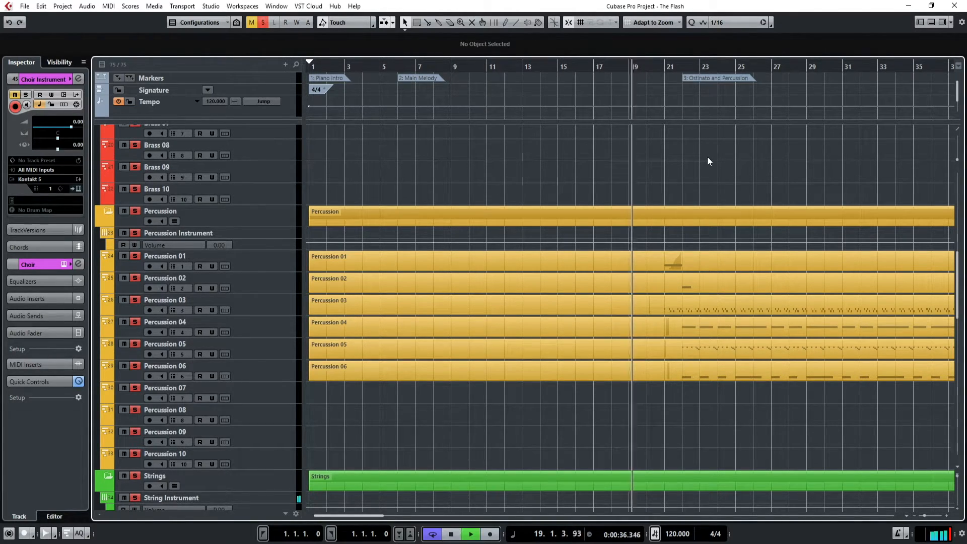
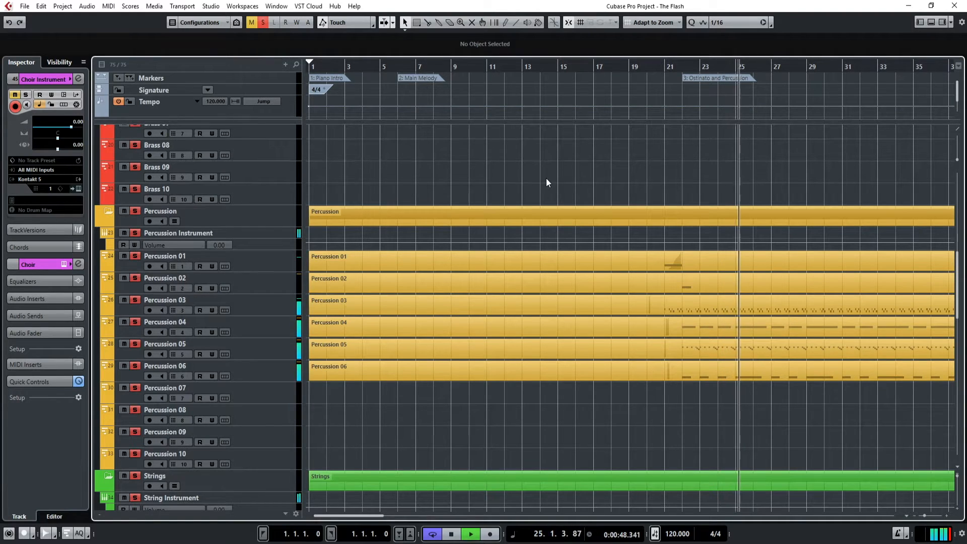
key(space)
Clear the track solos, solo only the Strings folder and play it from bar 21 through bar 25.
scroll(212, 288, down, 5)
click(263, 26)
click(135, 321)
click(669, 66)
key(space)
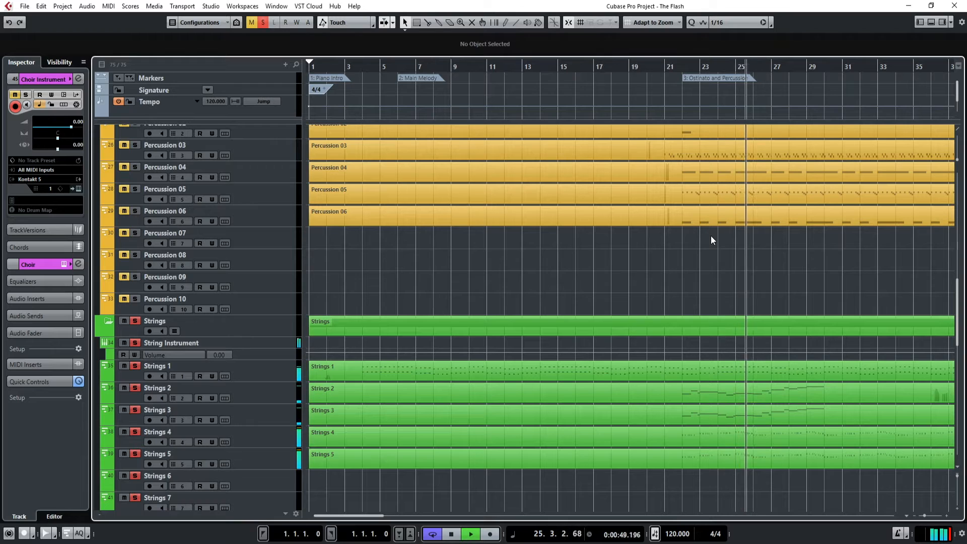
key(space)
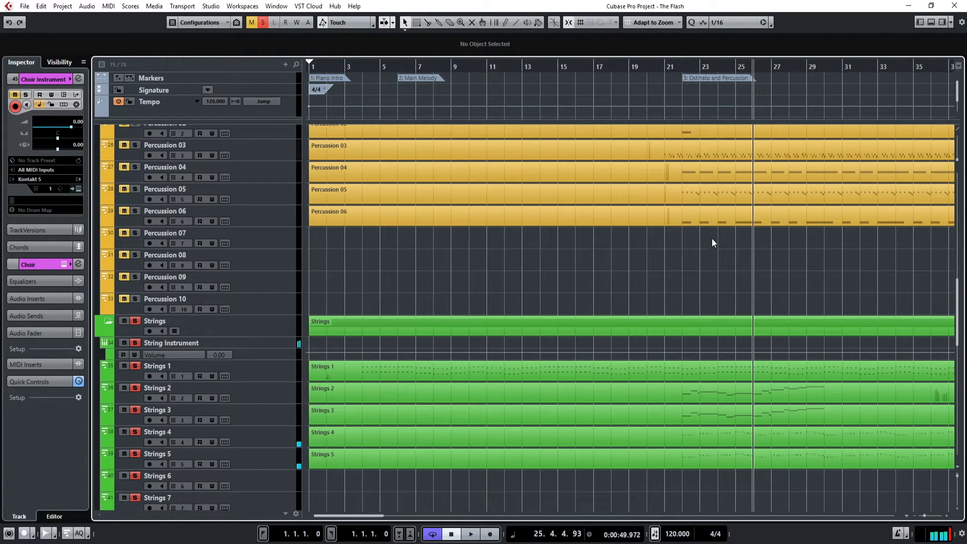
Review the Strings, Brass, Keys and Woodwinds parts across the Ostinato and Percussion section in the arrangement.
drag(714, 395, 714, 395)
click(709, 480)
drag(711, 478, 713, 436)
click(704, 483)
scroll(693, 479, up, 8)
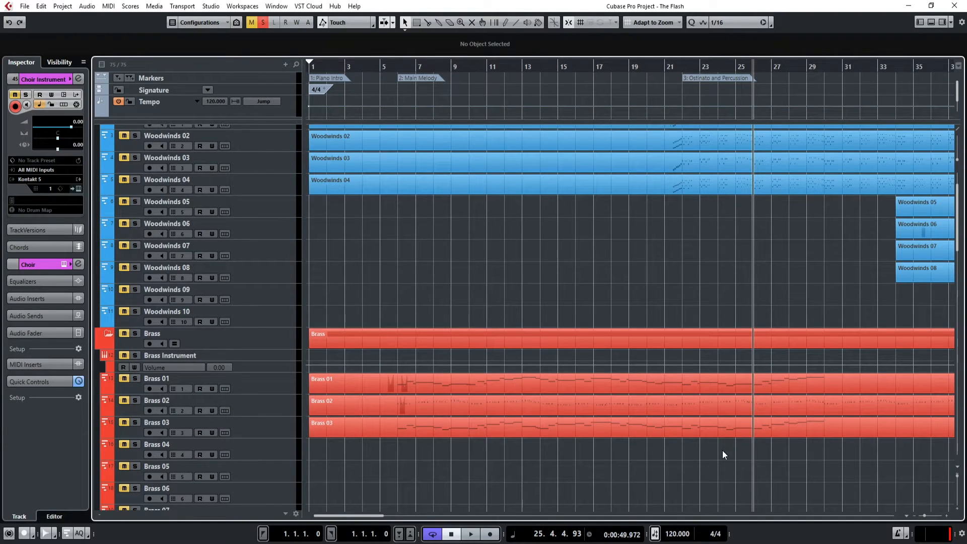
scroll(722, 450, down, 5)
scroll(702, 329, up, 5)
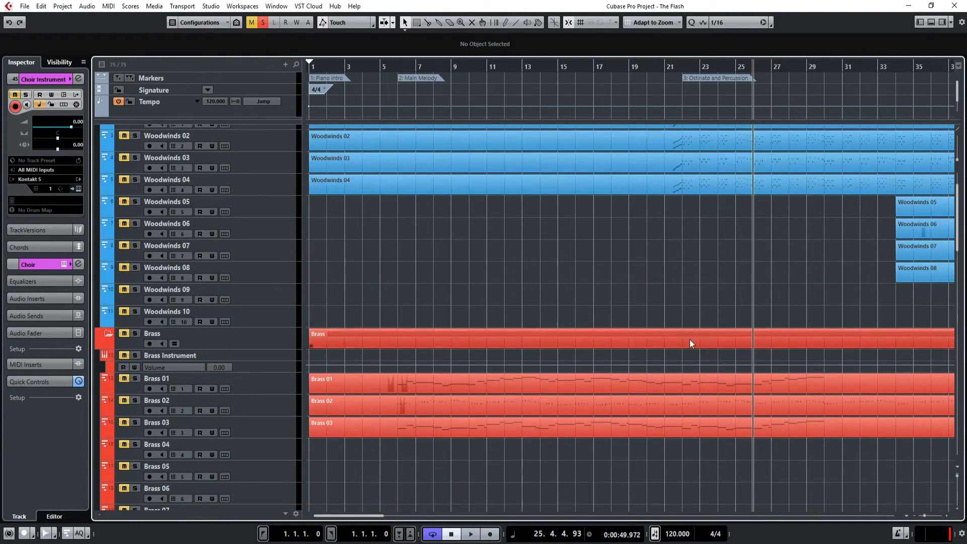
drag(660, 444, 665, 387)
click(658, 452)
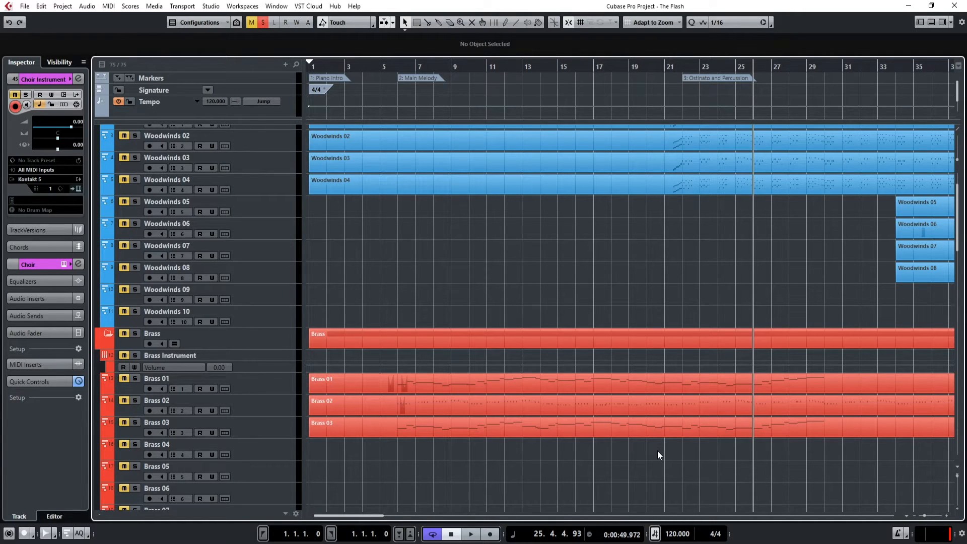
scroll(659, 445, down, 20)
scroll(669, 402, up, 10)
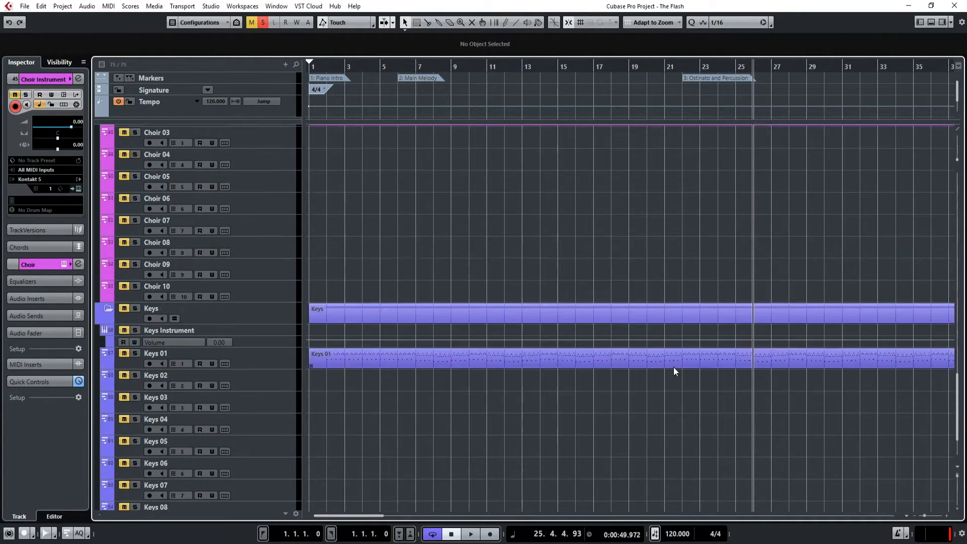
scroll(680, 352, down, 5)
scroll(569, 335, down, 6)
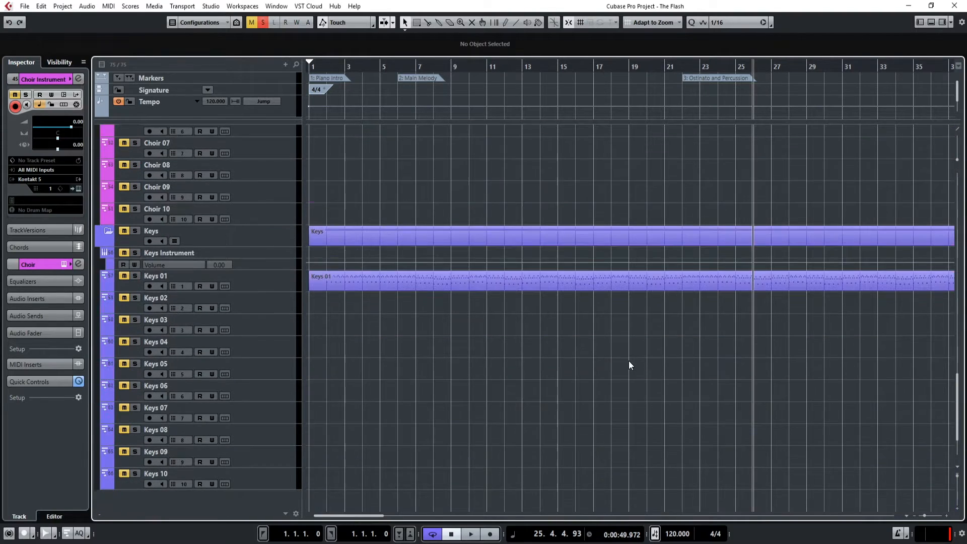
scroll(694, 302, up, 18)
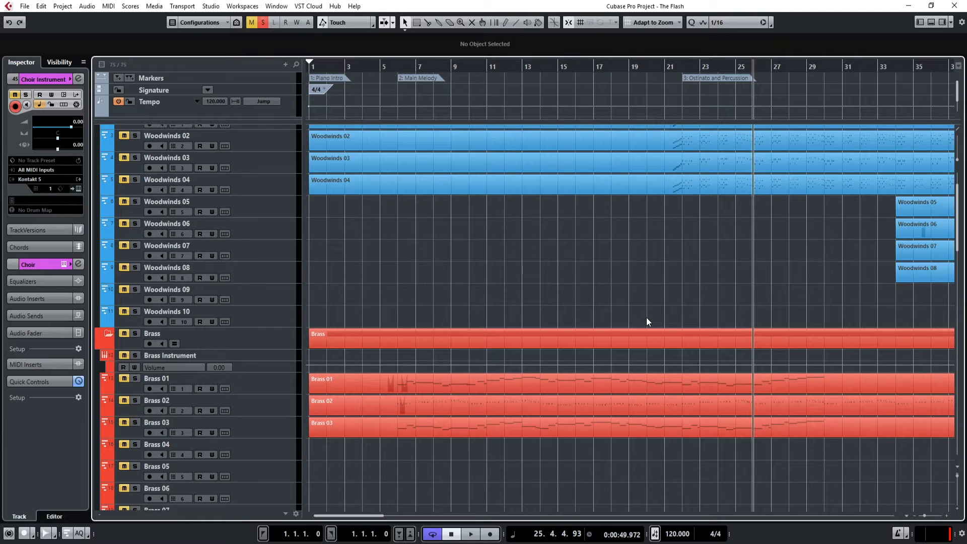
scroll(687, 261, down, 3)
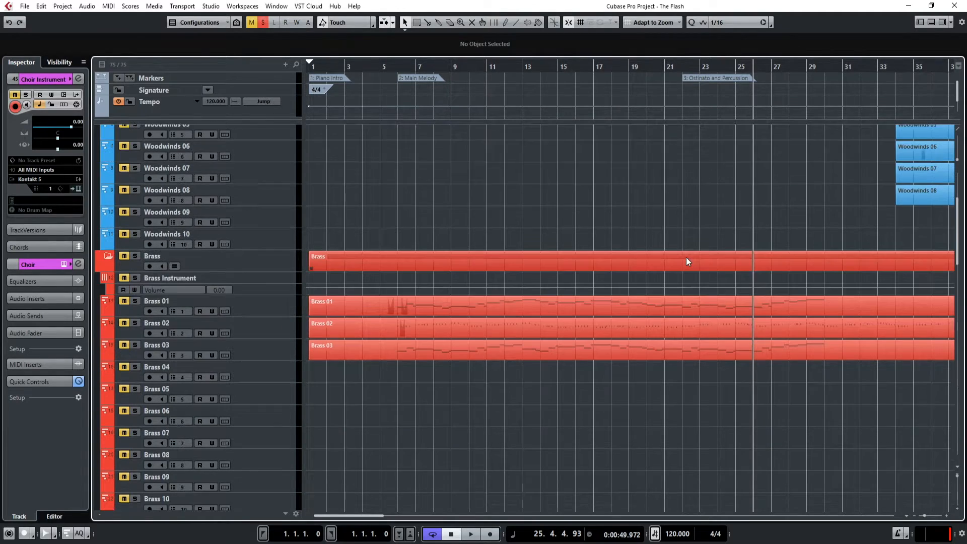
scroll(686, 257, up, 5)
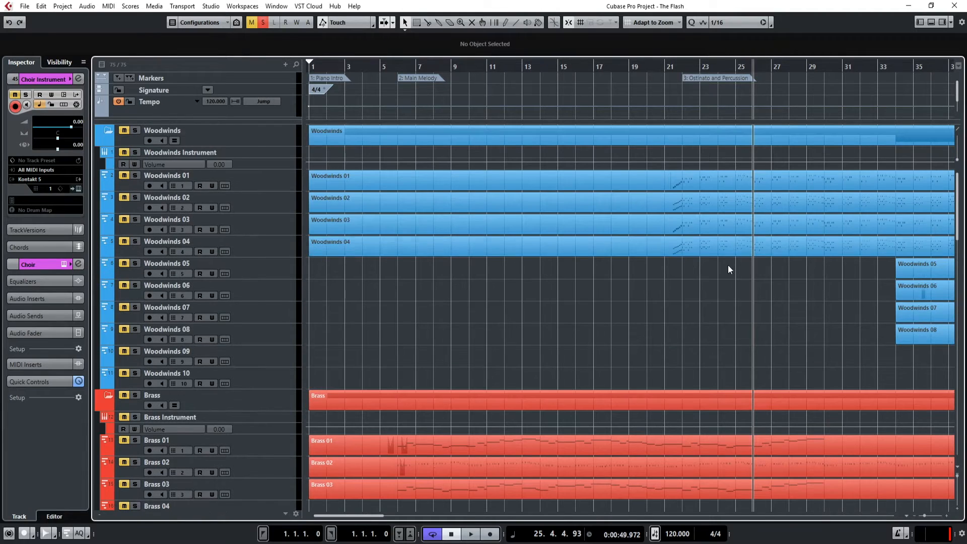
Place the playhead at bar 21 and clear all track solos so every section plays together.
click(666, 69)
drag(665, 69, 666, 70)
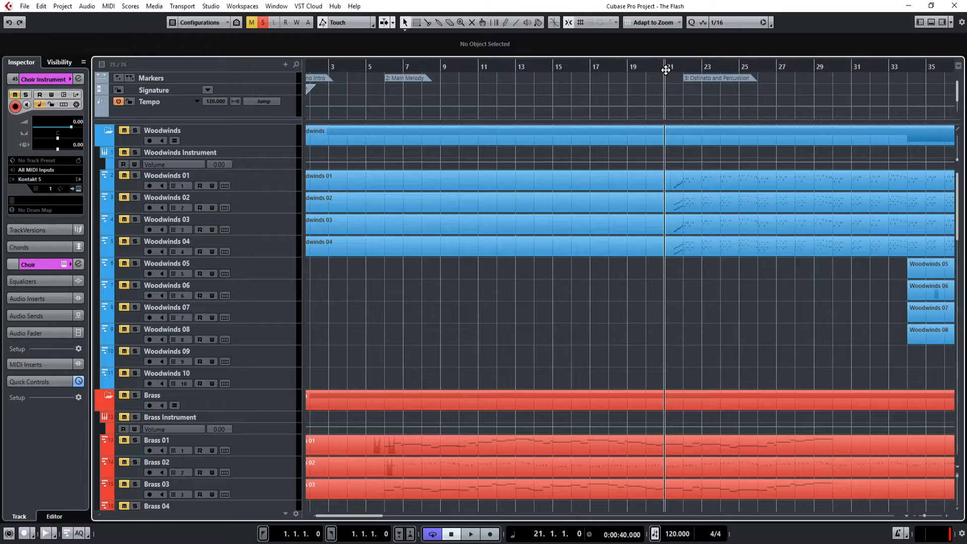
click(263, 23)
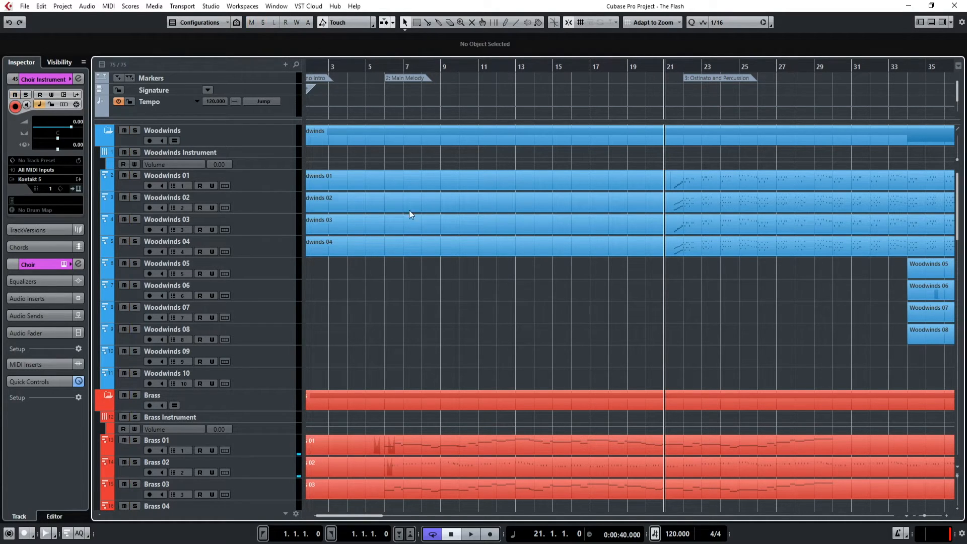
scroll(464, 500, down, 15)
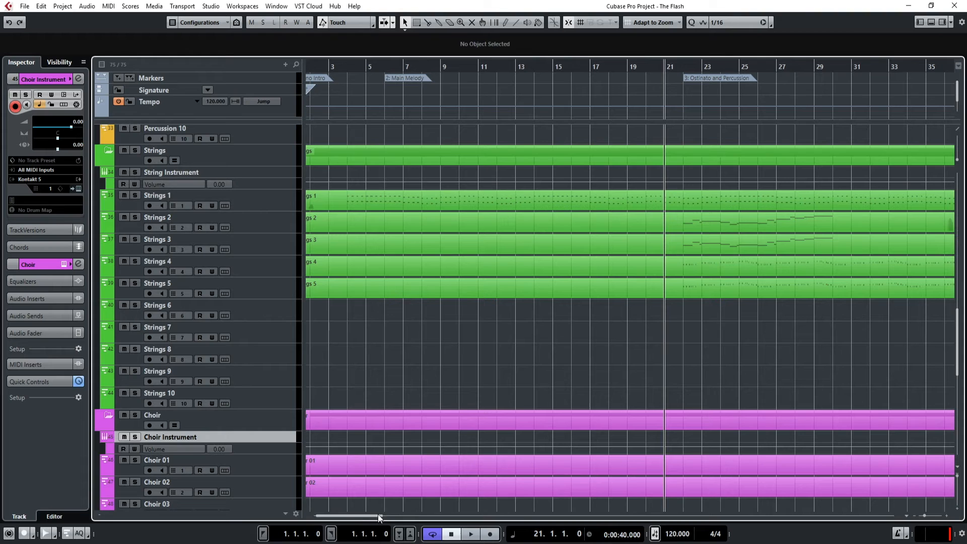
mouse_move(378, 517)
mouse_down()
mouse_move(363, 515)
mouse_move(425, 510)
mouse_move(361, 510)
mouse_up()
scroll(785, 355, up, 7)
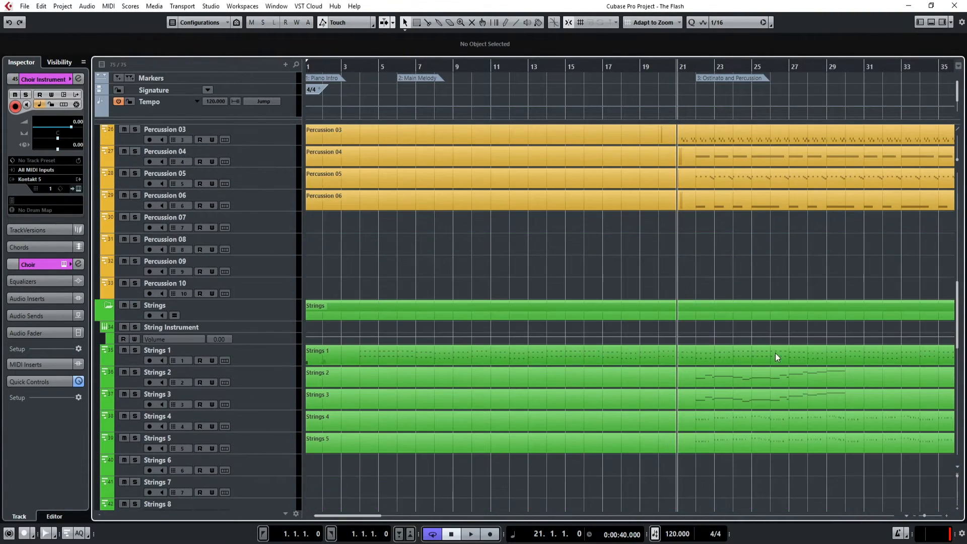
scroll(362, 222, up, 14)
scroll(419, 233, up, 12)
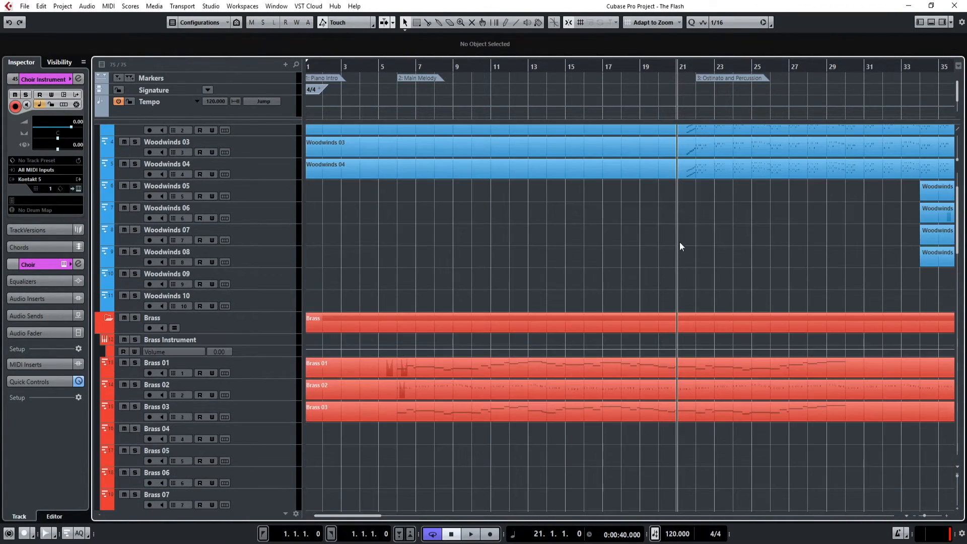
Play the opening of the Woodwind Melody section with all tracks from bar 37 through bar 39.
click(900, 66)
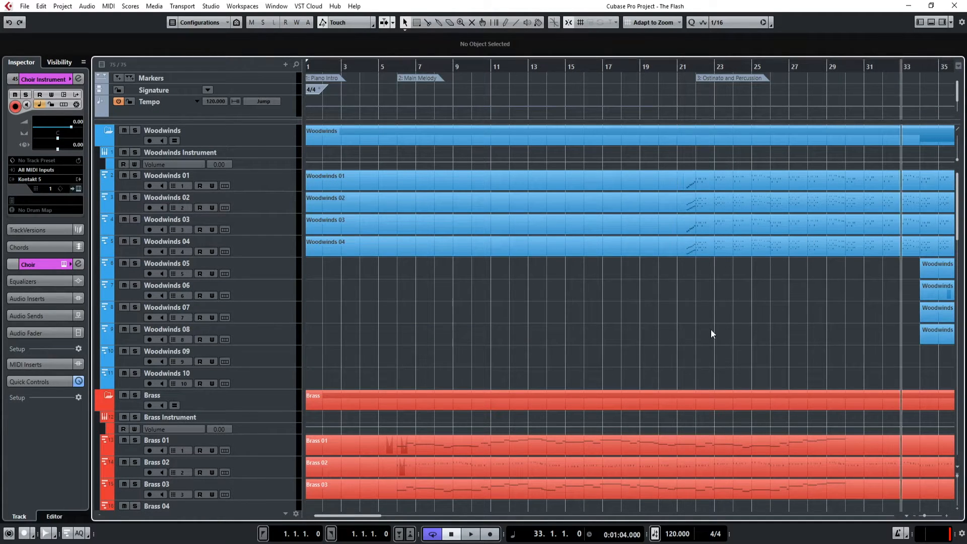
drag(379, 516, 410, 514)
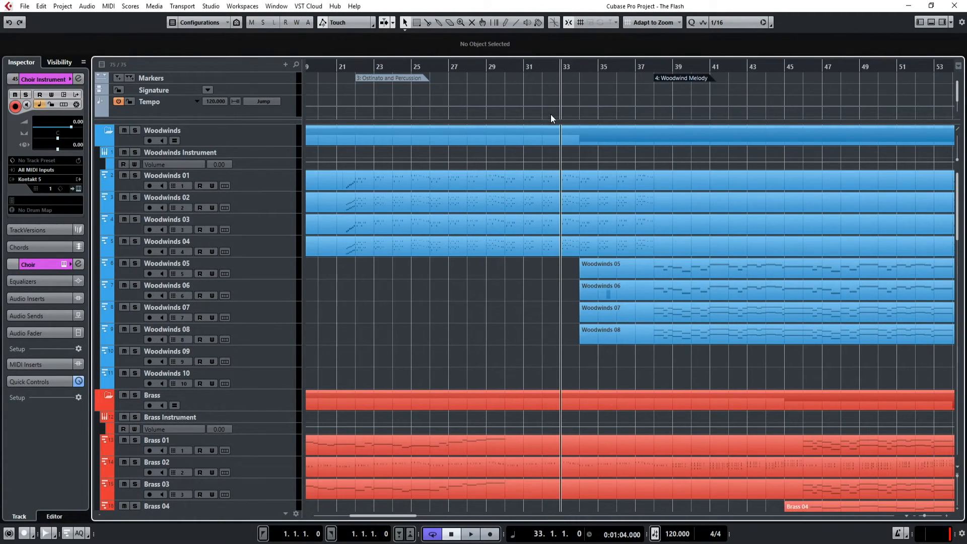
click(598, 66)
click(635, 71)
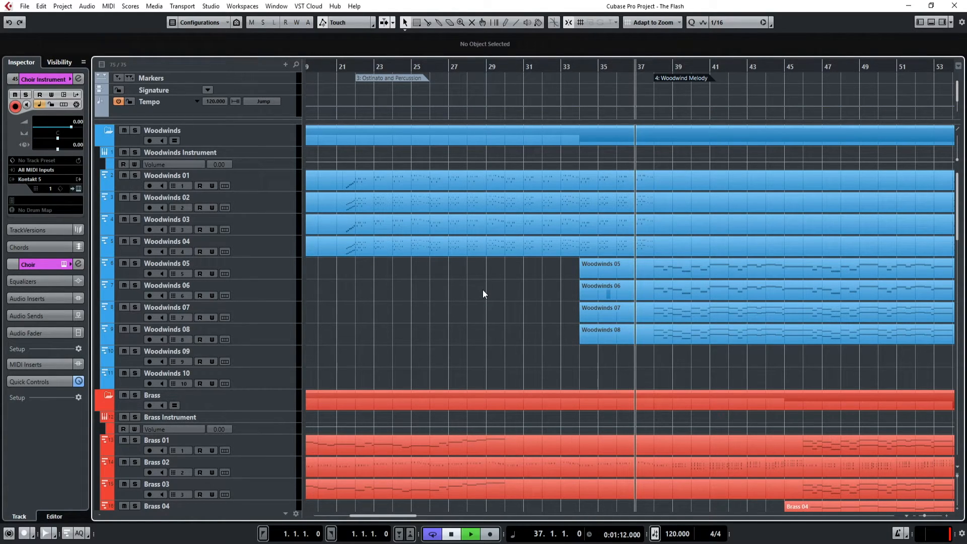
key(space)
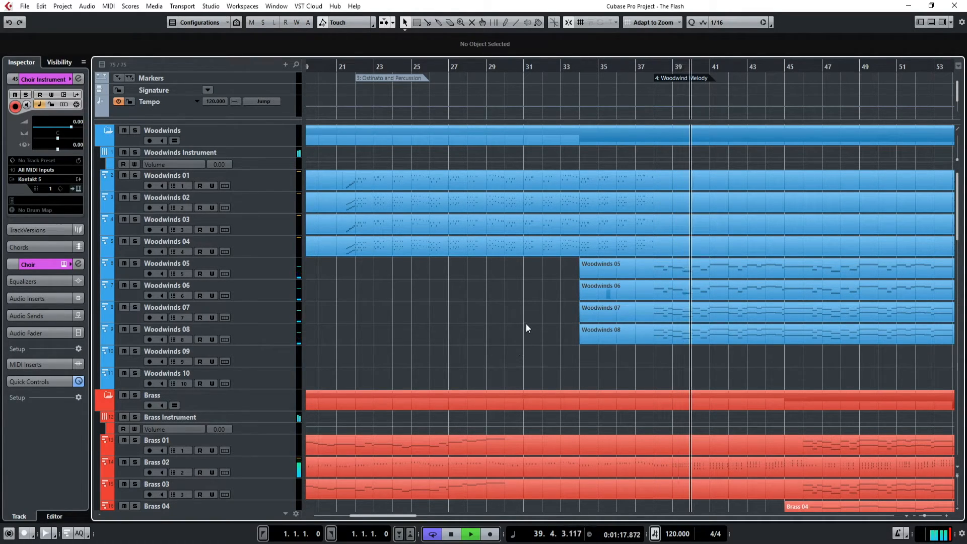
key(space)
Inspect the Woodwinds 05 melody, then the combined Woodwinds notes of bars 36 to 44, in the key editor, and close it.
click(678, 263)
double_click(678, 264)
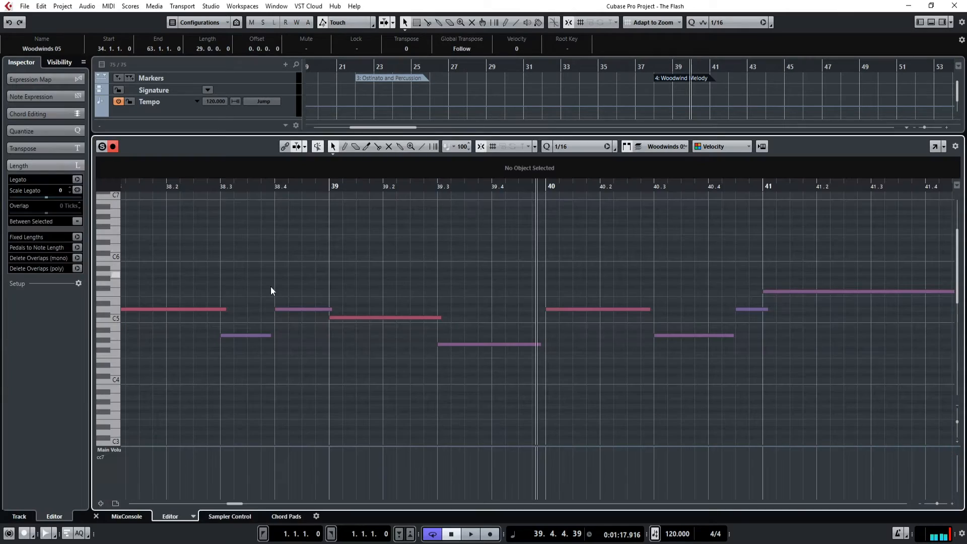
click(97, 514)
double_click(711, 138)
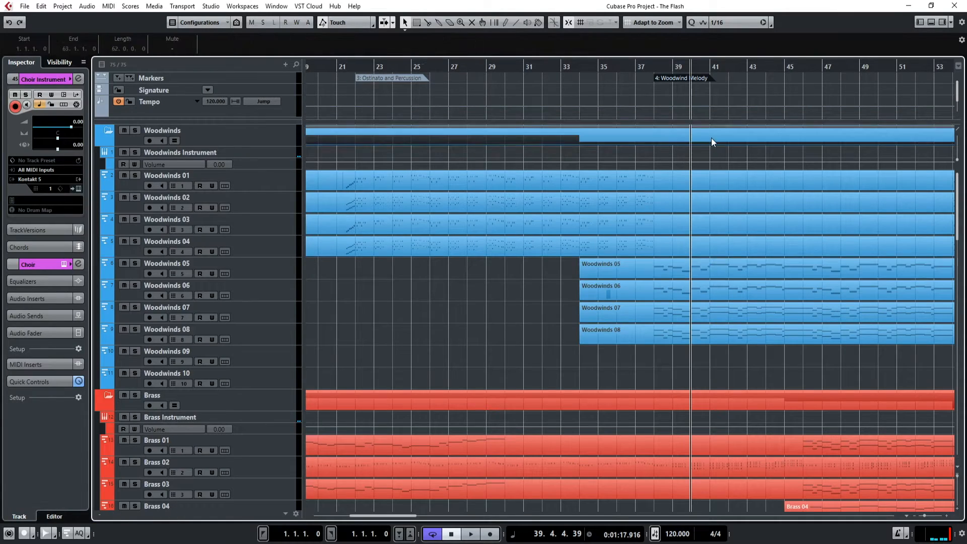
scroll(216, 434, down, 3)
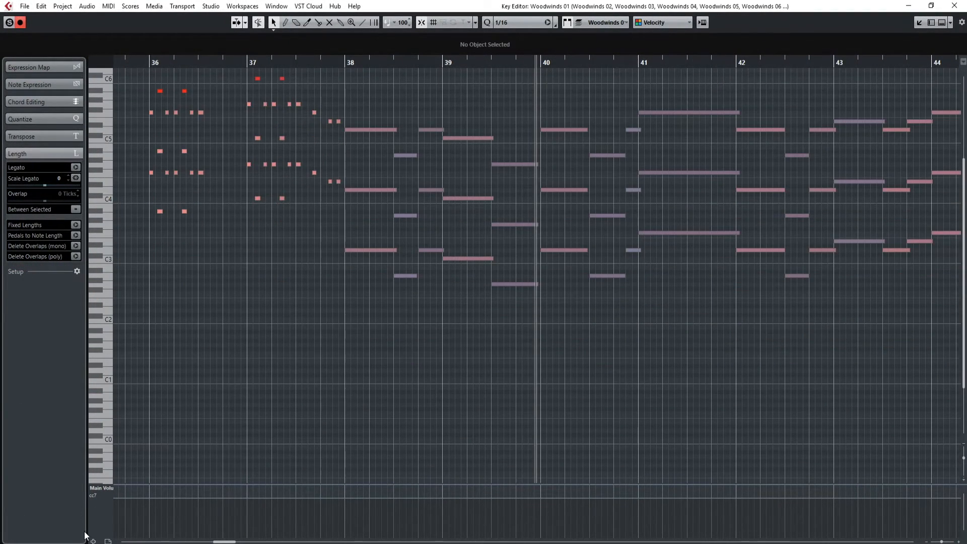
click(953, 5)
Open the Woodwinds Instrument's Kontakt rack, review its long-articulation patches and close it.
click(267, 152)
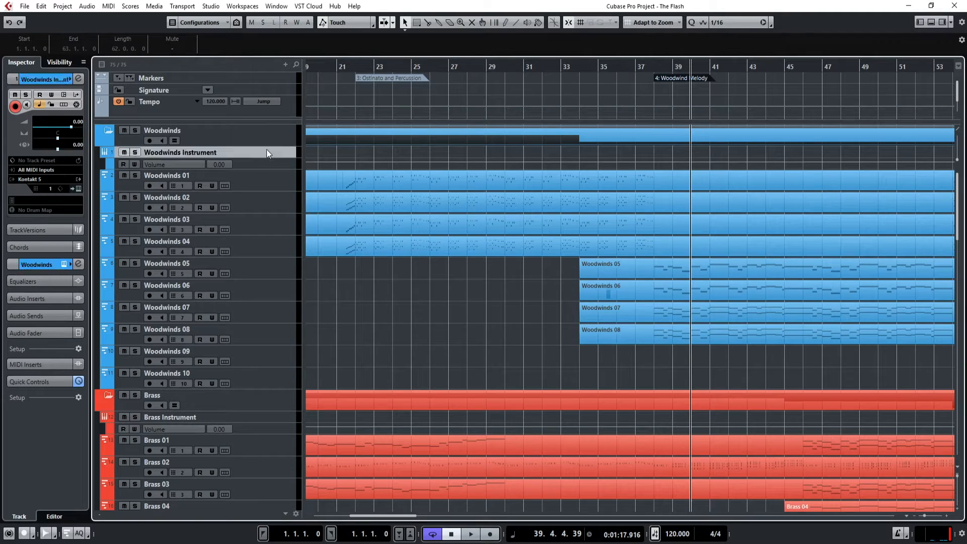
click(257, 146)
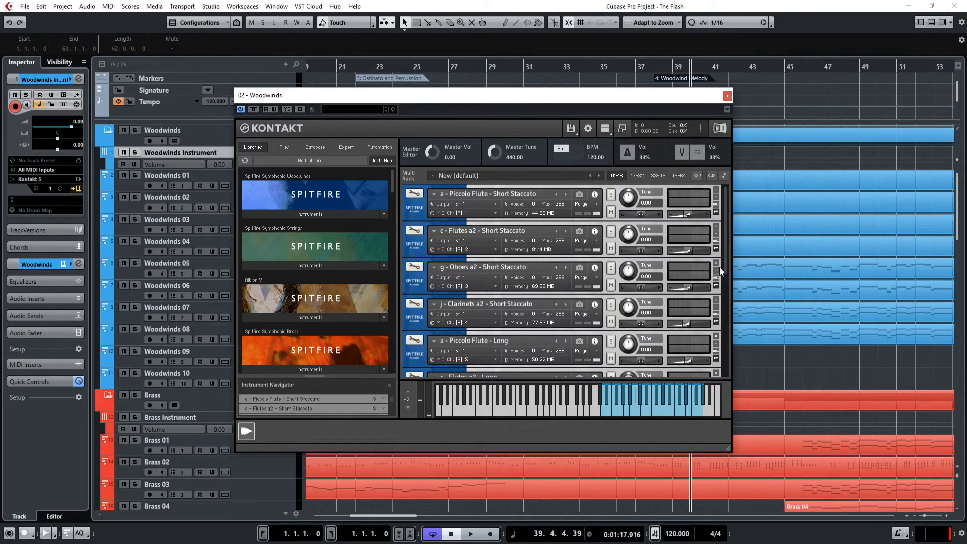
drag(724, 274, 731, 374)
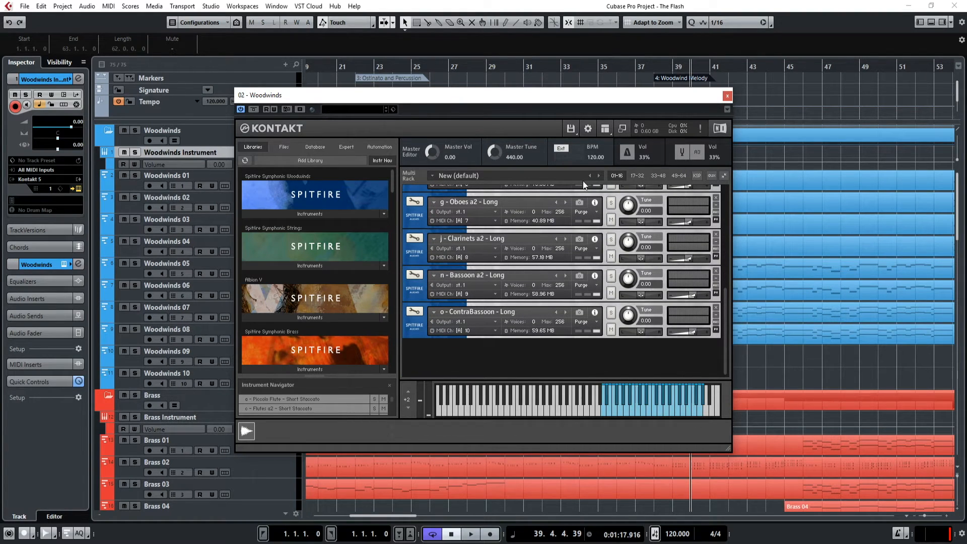
click(727, 96)
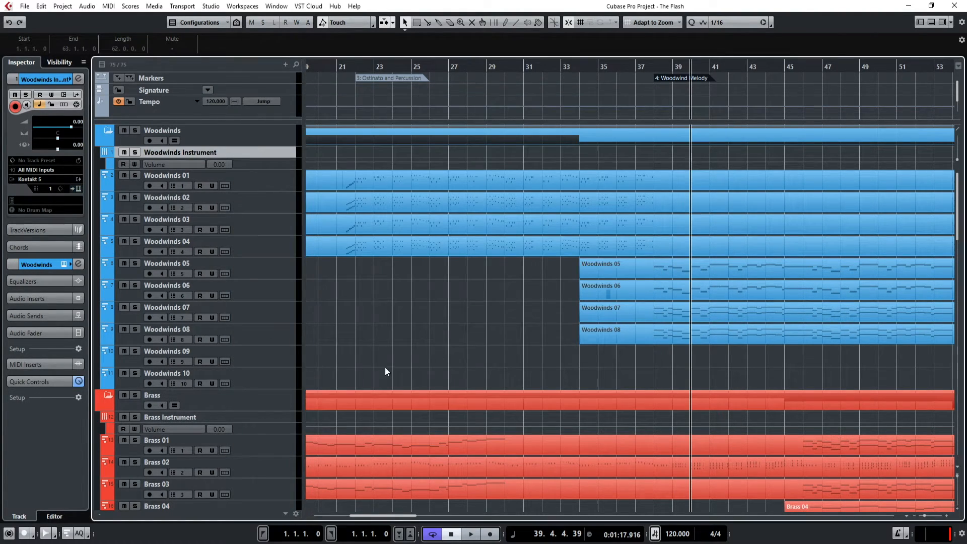
Select the Woodwinds 10 track, clear the part selection and place the playhead at bar 34, ahead of the Woodwind Melody section.
click(236, 355)
click(255, 372)
key(g)
key(g)
key(g)
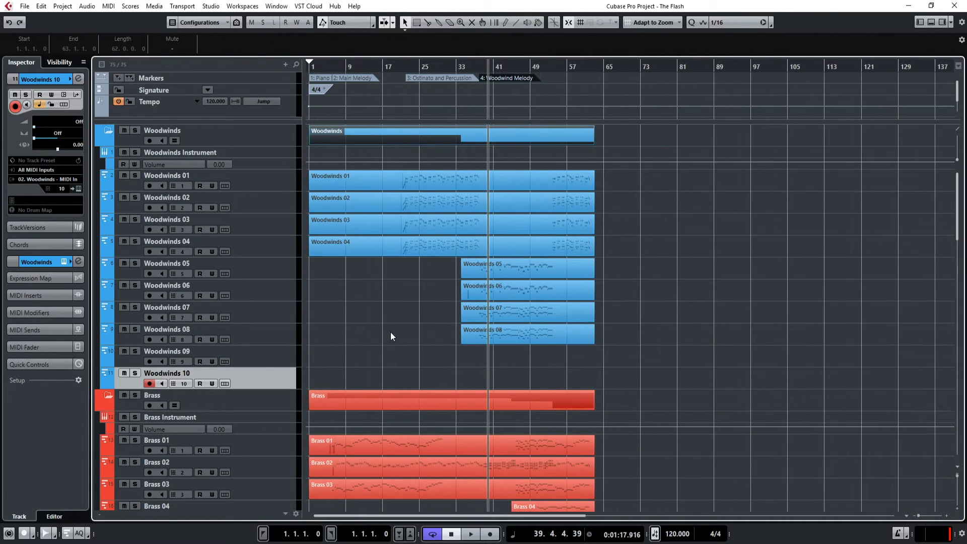
click(380, 349)
click(457, 67)
scroll(482, 290, up, 5)
click(327, 67)
click(327, 67)
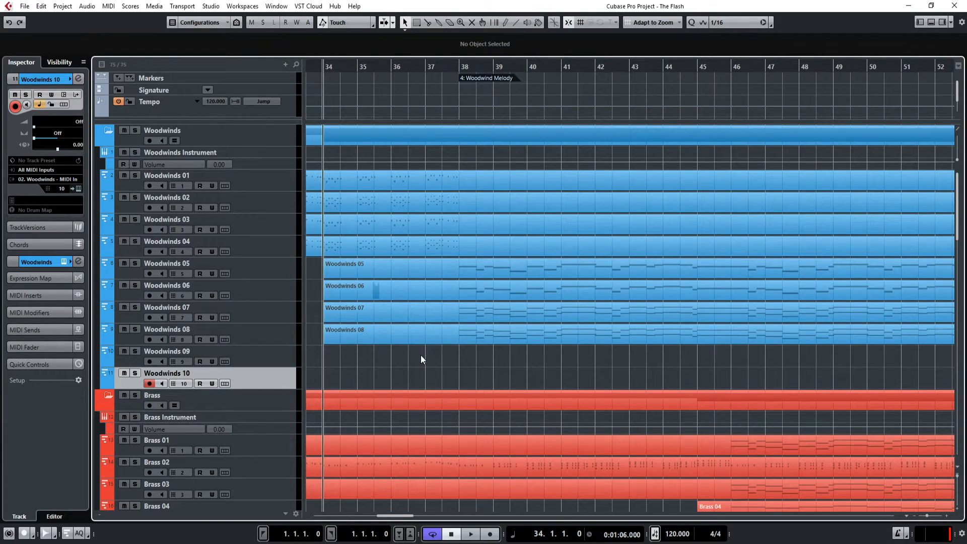
Review the track list down to the choir and place the playhead at bar 38, the Woodwind Melody start.
scroll(421, 354, down, 12)
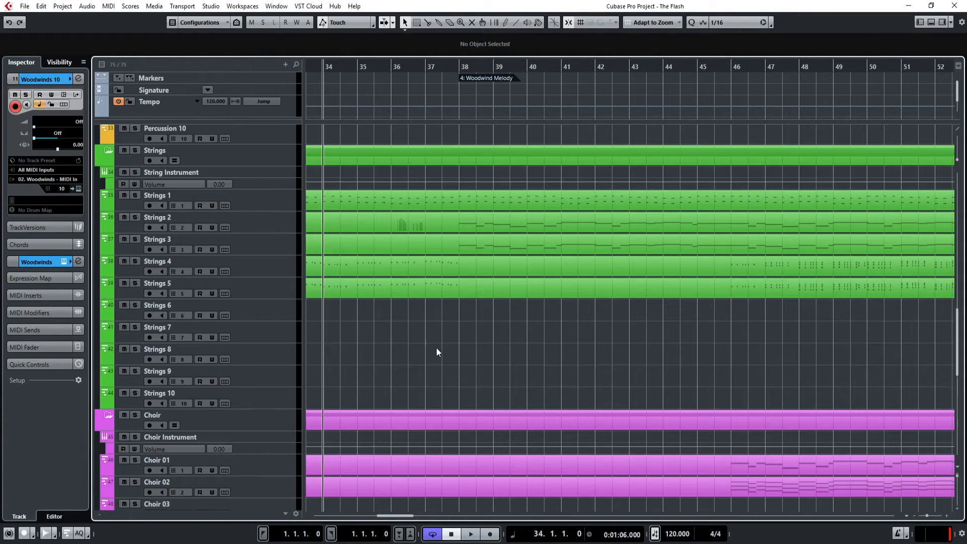
scroll(436, 348, up, 12)
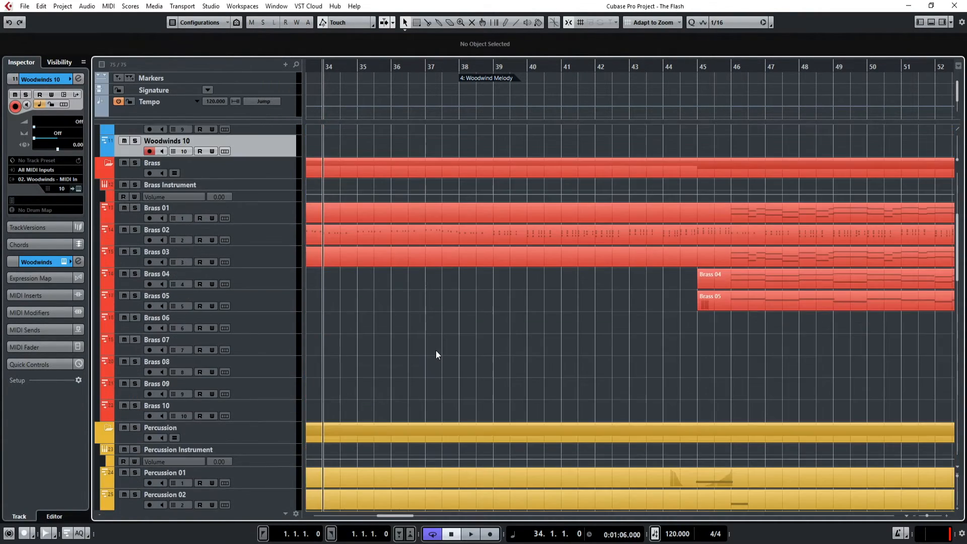
scroll(436, 349, up, 5)
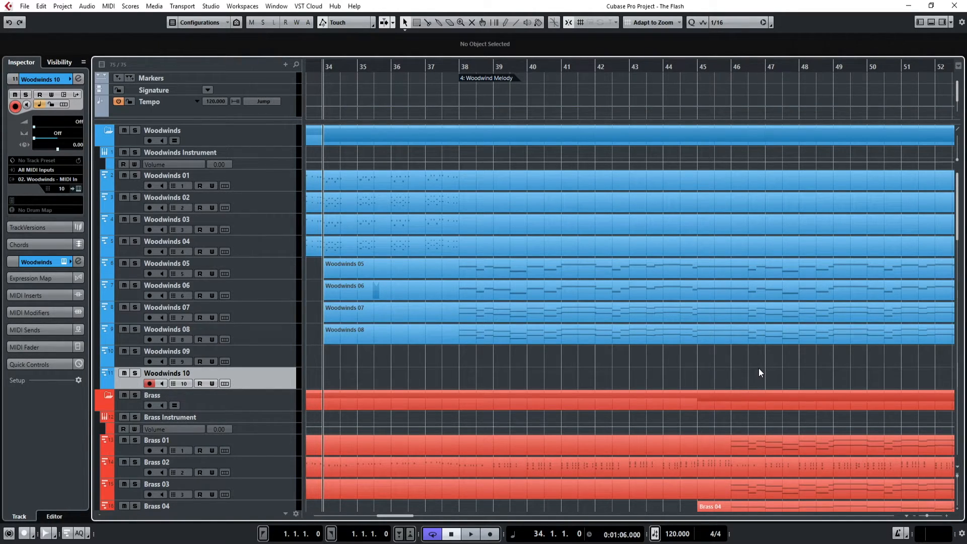
click(460, 65)
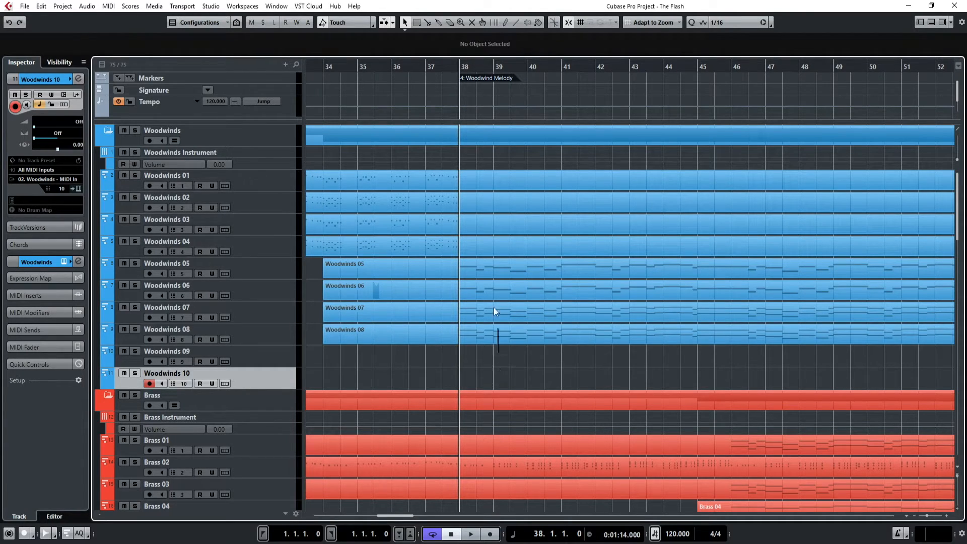
Examine the octave-stacked woodwind notes around bar 38 in the key editor, starting from the Woodwinds 05 part, and close it.
double_click(490, 266)
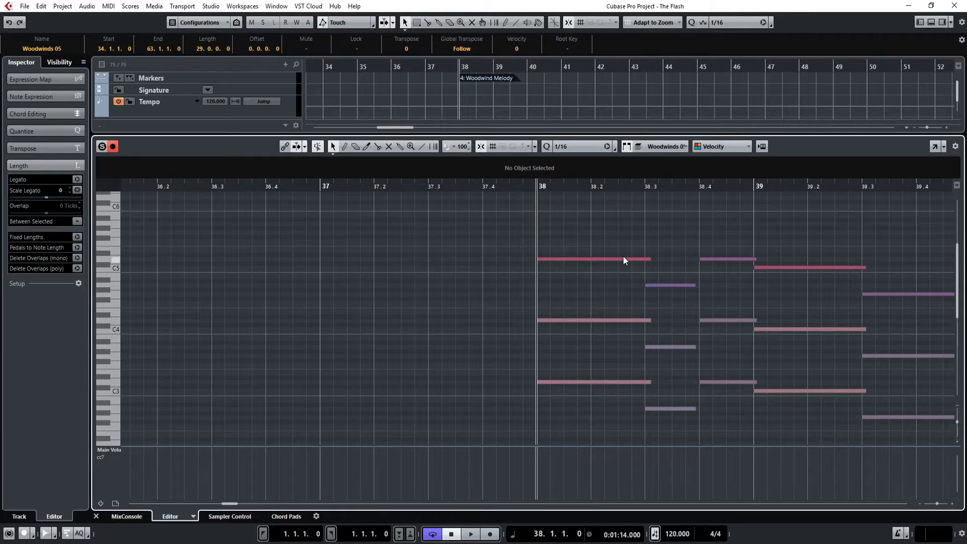
drag(634, 238, 611, 382)
click(591, 259)
drag(592, 240, 574, 406)
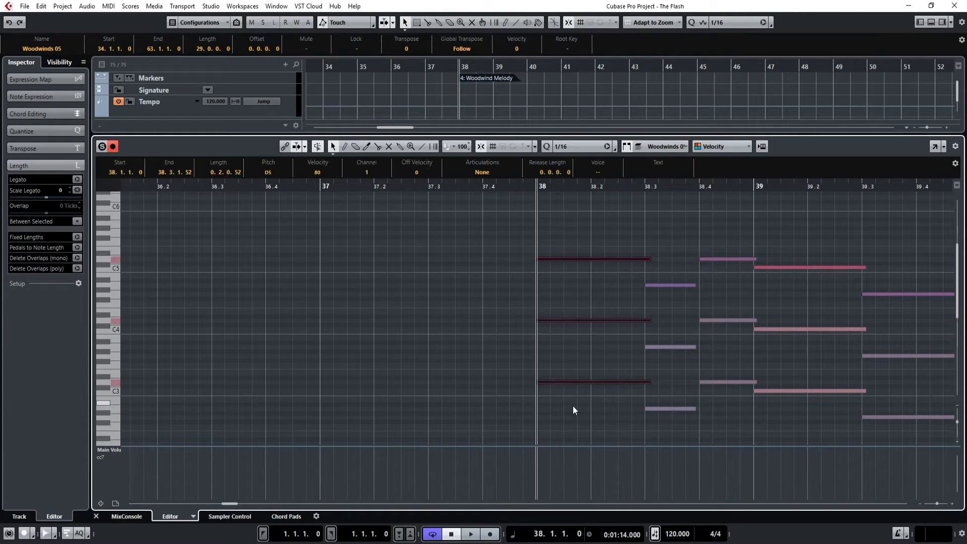
click(607, 216)
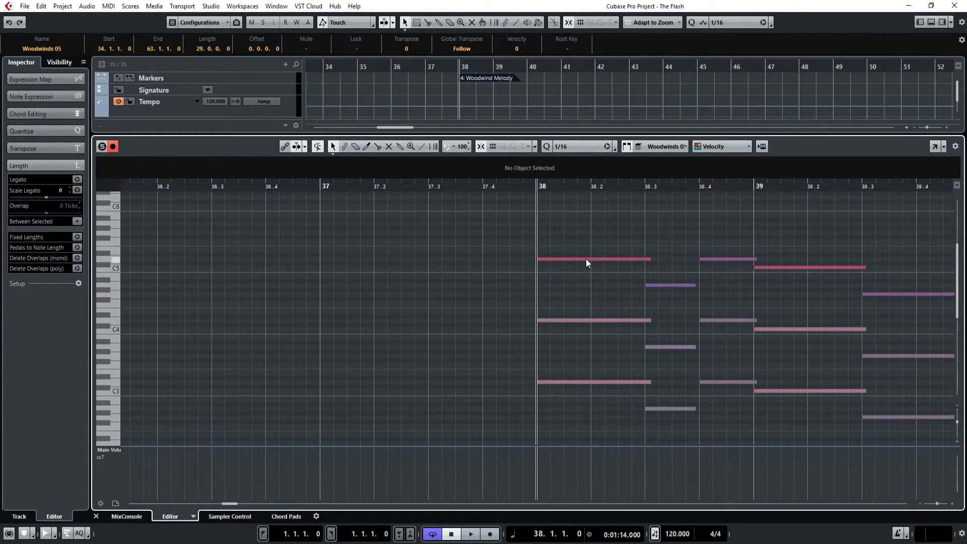
click(585, 260)
click(690, 285)
click(715, 275)
key(ctrl+e)
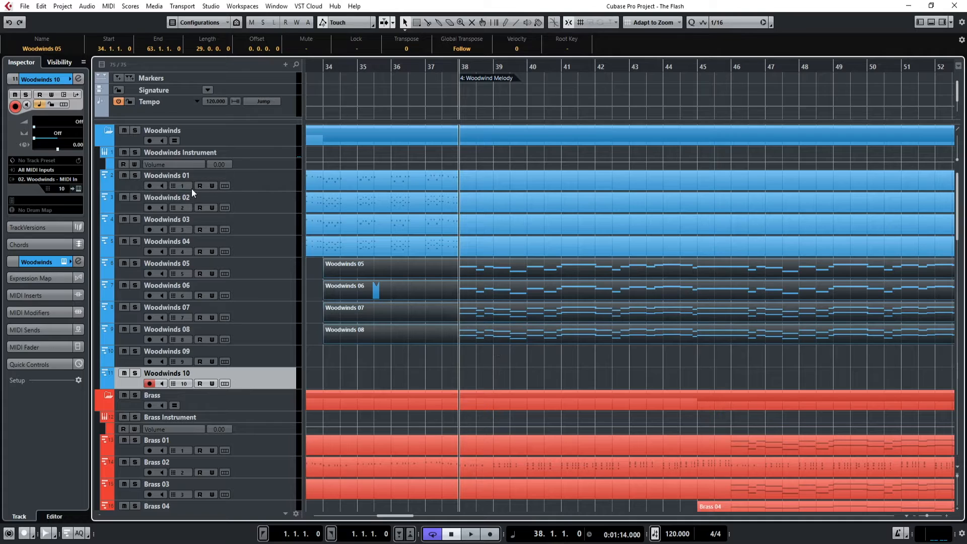
Solo the Woodwinds folder and play it from bar 38 to about bar 46, viewing the melody notes in the key editor.
click(135, 132)
key(space)
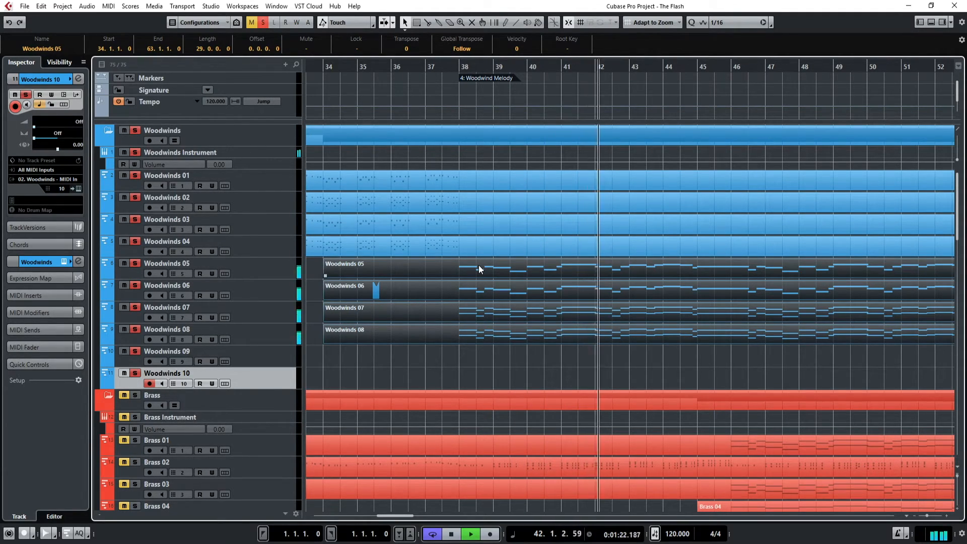
double_click(524, 268)
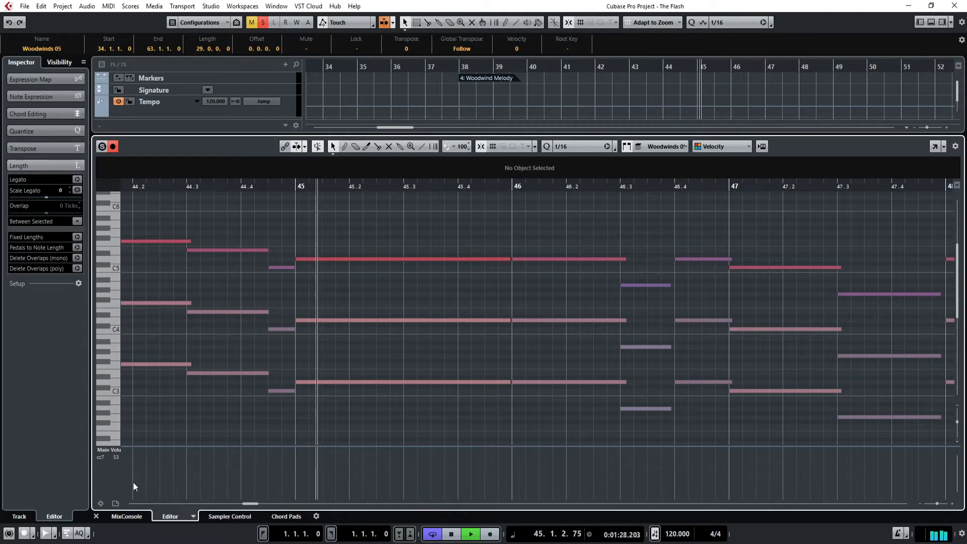
key(space)
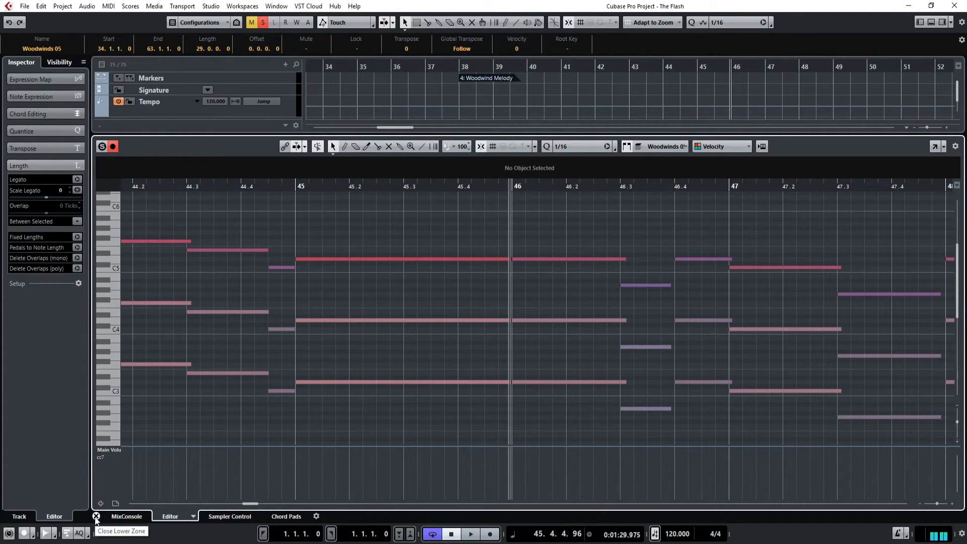
click(96, 516)
click(629, 364)
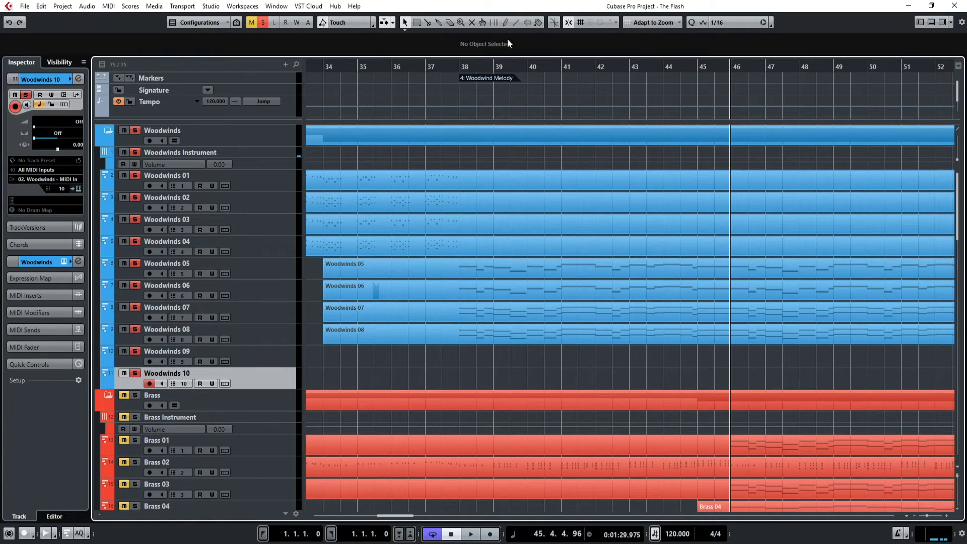
Mark bars 38 to 46 with the locators and briefly run playback from bar 46.
click(460, 67)
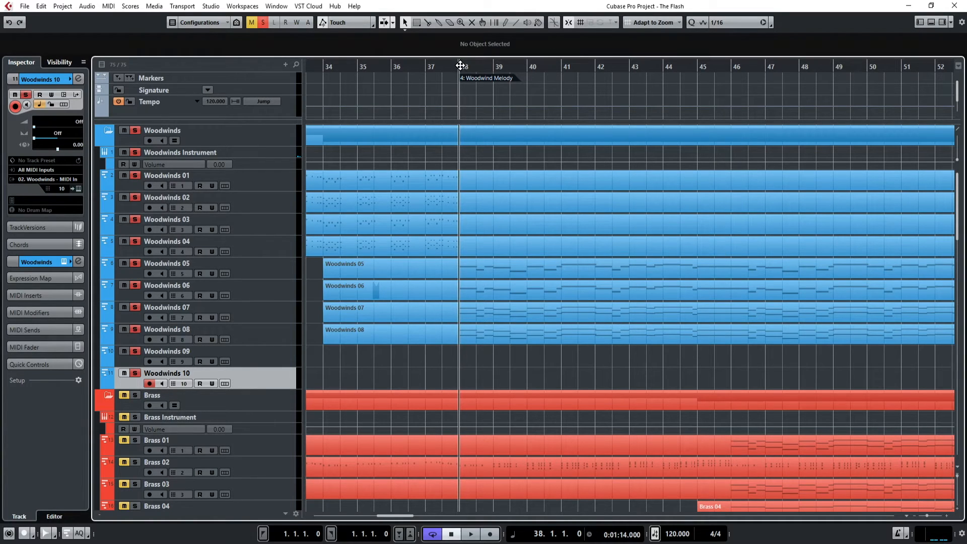
click(730, 69)
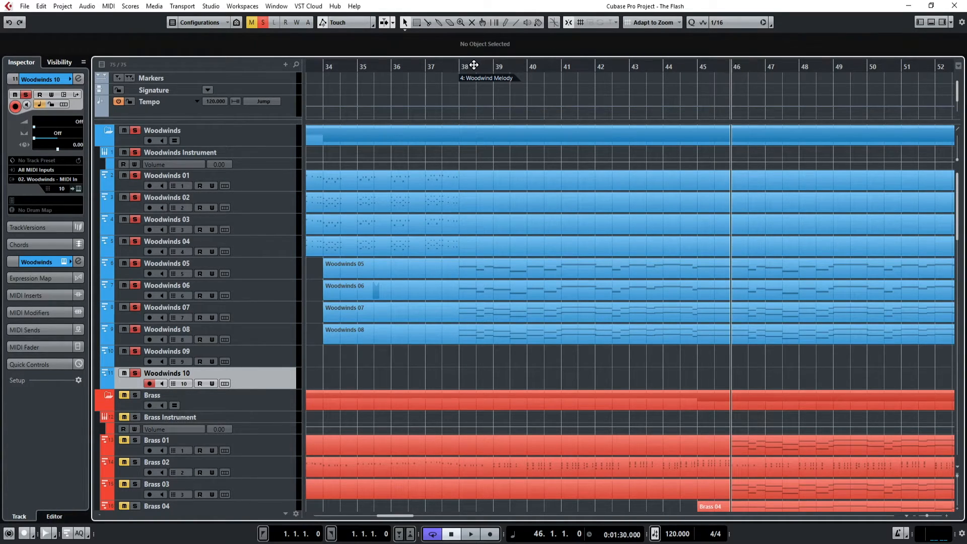
drag(460, 59, 730, 63)
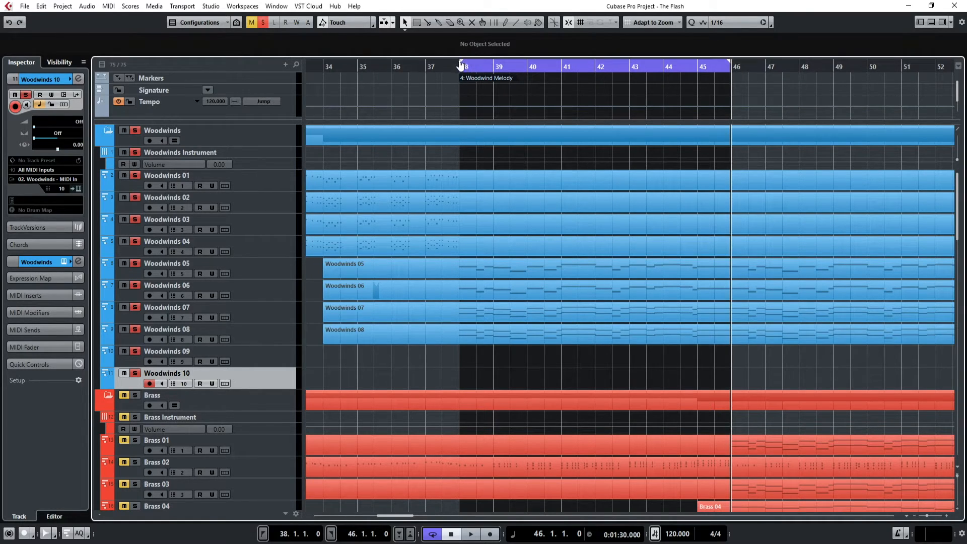
key(space)
key(space)
Collapse the locator range and return both locators to bar 1.
drag(729, 62, 459, 61)
scroll(522, 135, down, 4)
scroll(522, 135, down, 5)
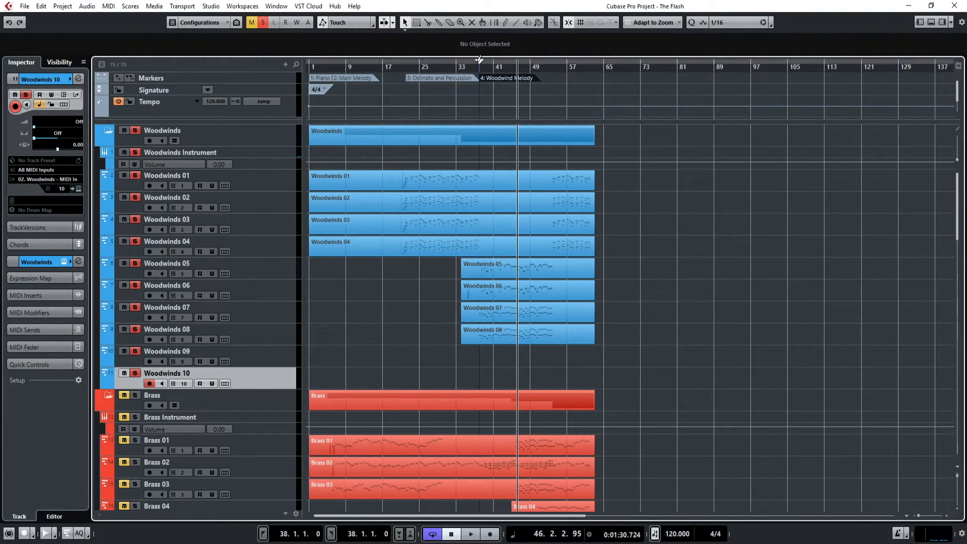
drag(480, 59, 237, 57)
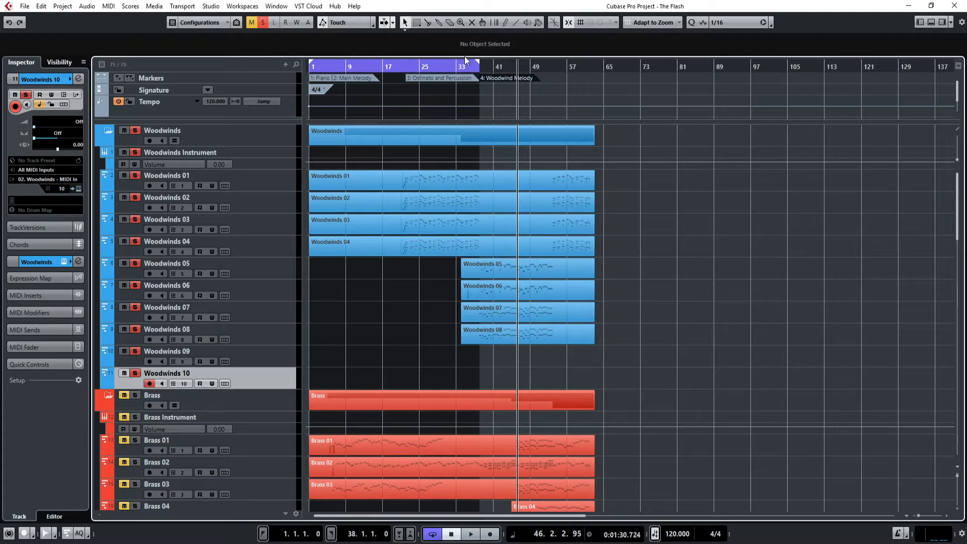
drag(479, 66, 289, 70)
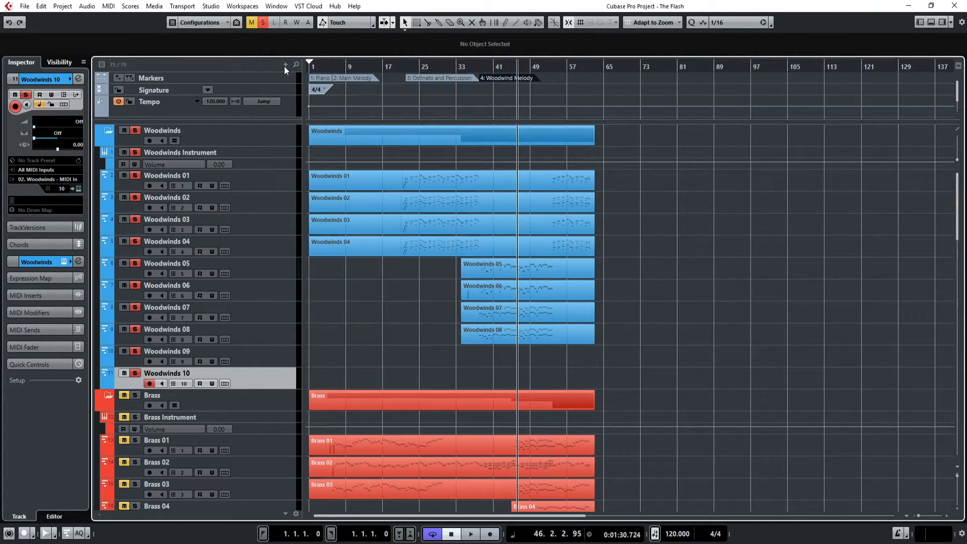
Solo the Strings folder as well and play from bar 38, with the timeline enlarged around the Woodwind Melody section.
scroll(665, 231, down, 15)
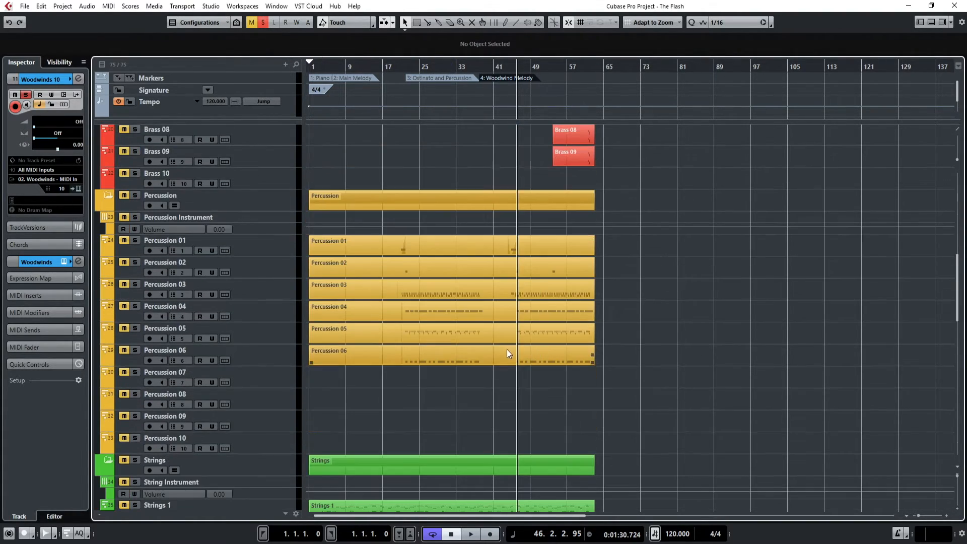
click(478, 66)
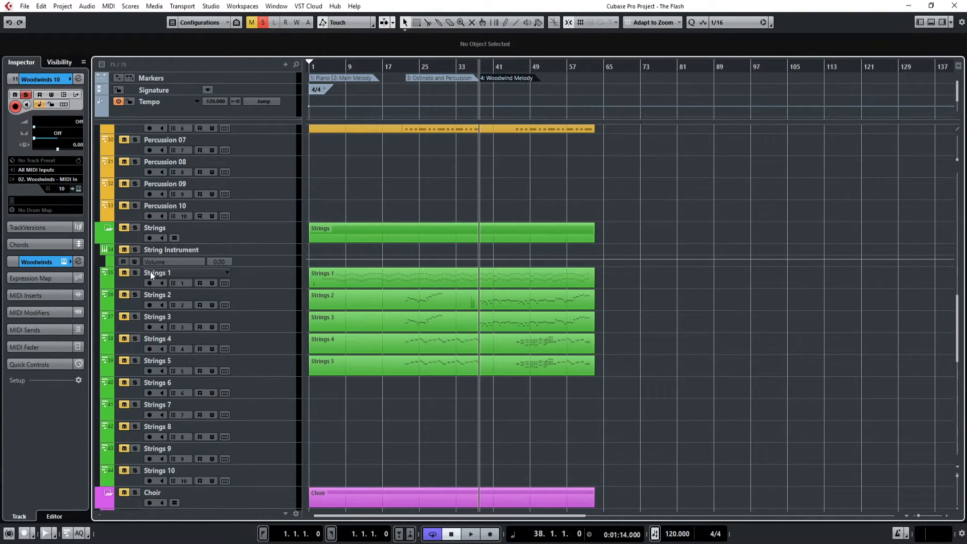
click(135, 228)
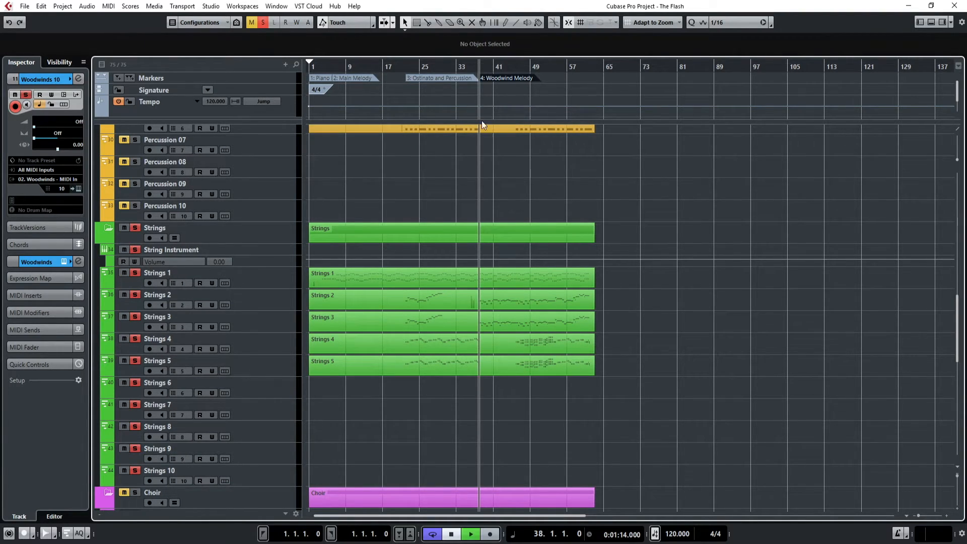
key(h)
key(h)
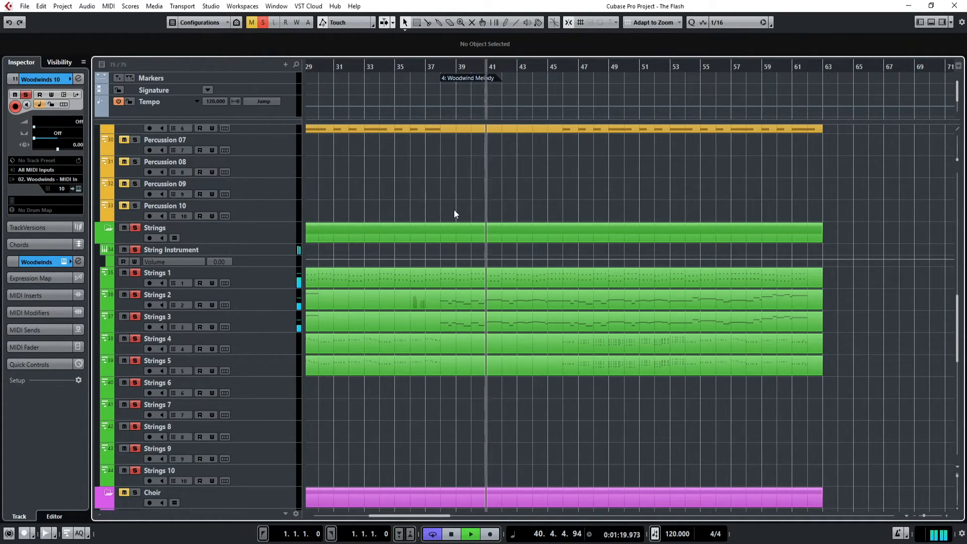
Stop playback and turn off every active solo on the Woodwinds and Strings tracks.
scroll(457, 208, up, 5)
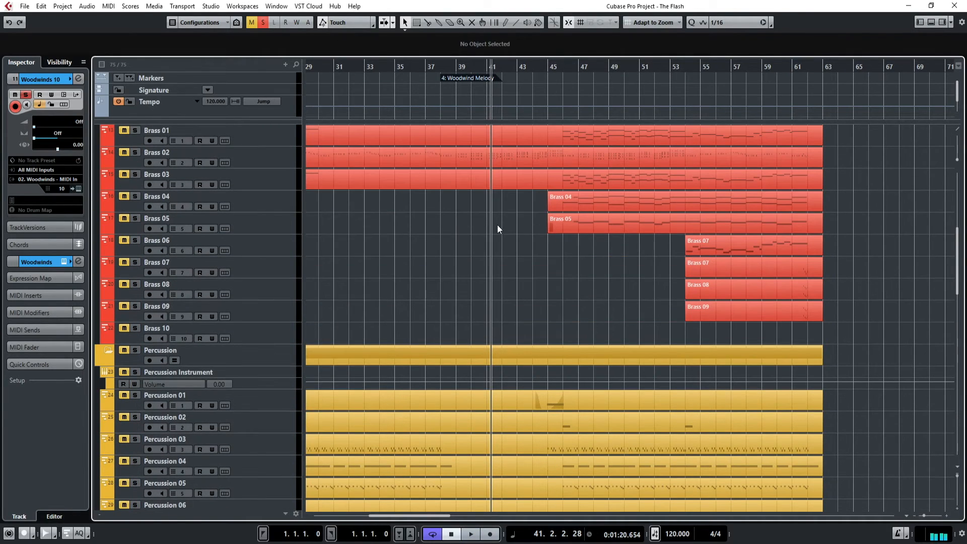
scroll(521, 240, up, 3)
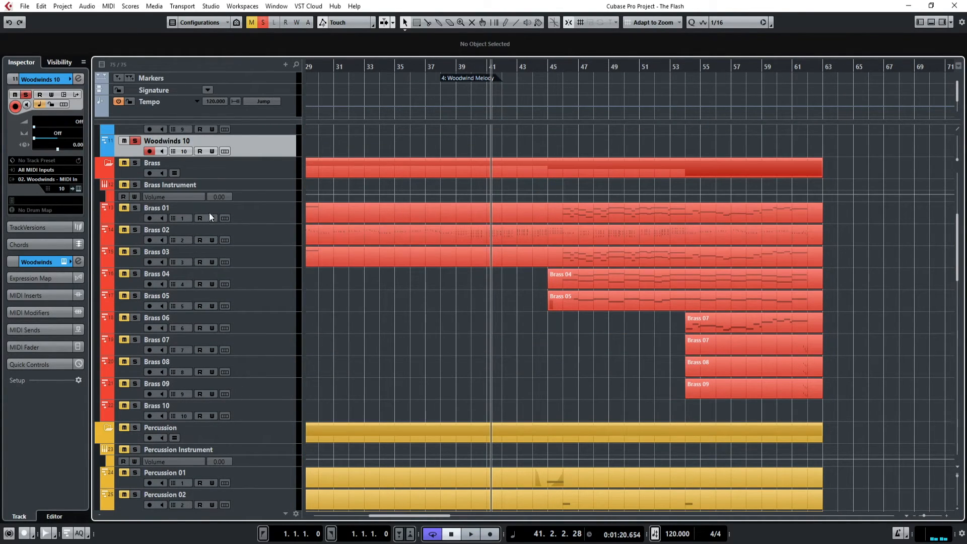
scroll(177, 224, up, 9)
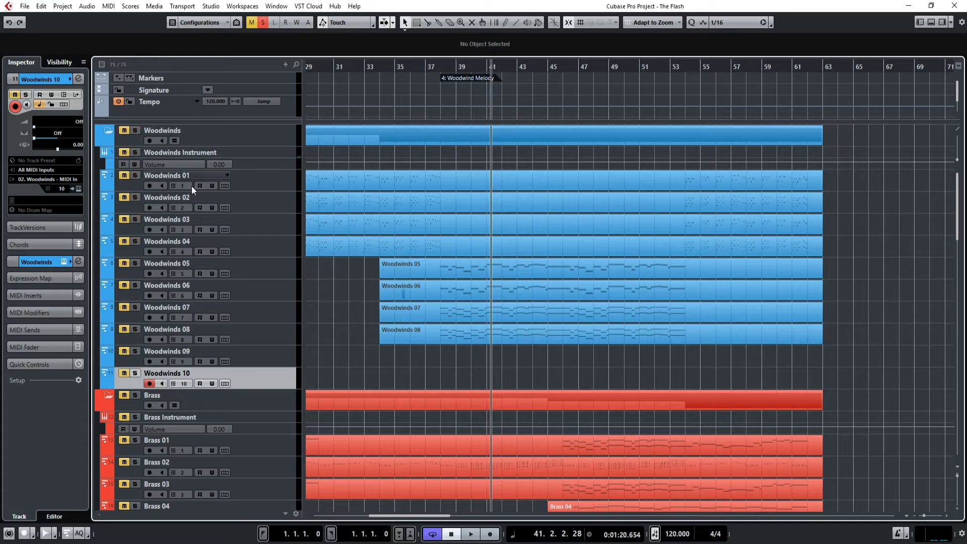
scroll(216, 232, down, 20)
click(261, 21)
scroll(464, 202, up, 20)
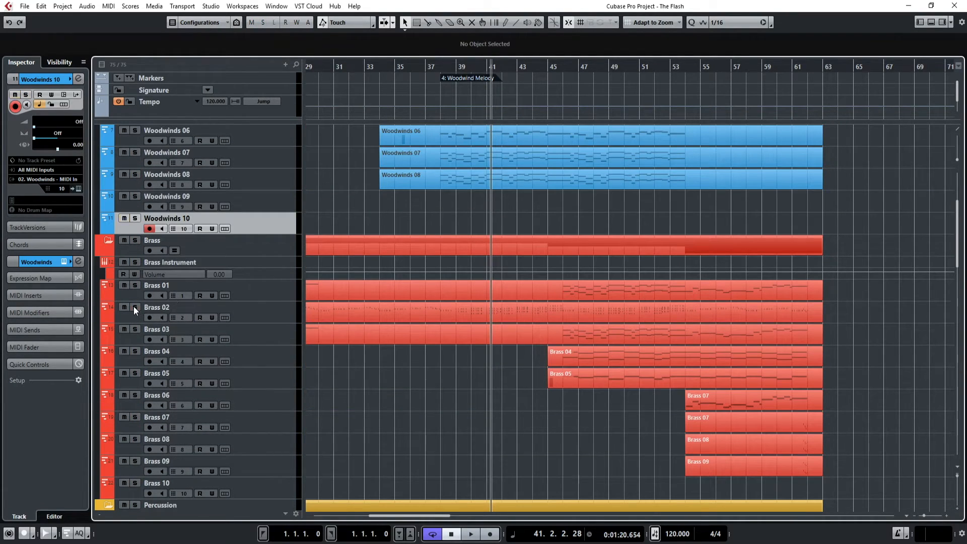
Solo the Brass 02 track and open its part in the key editor with the playhead at bar 37.
click(134, 307)
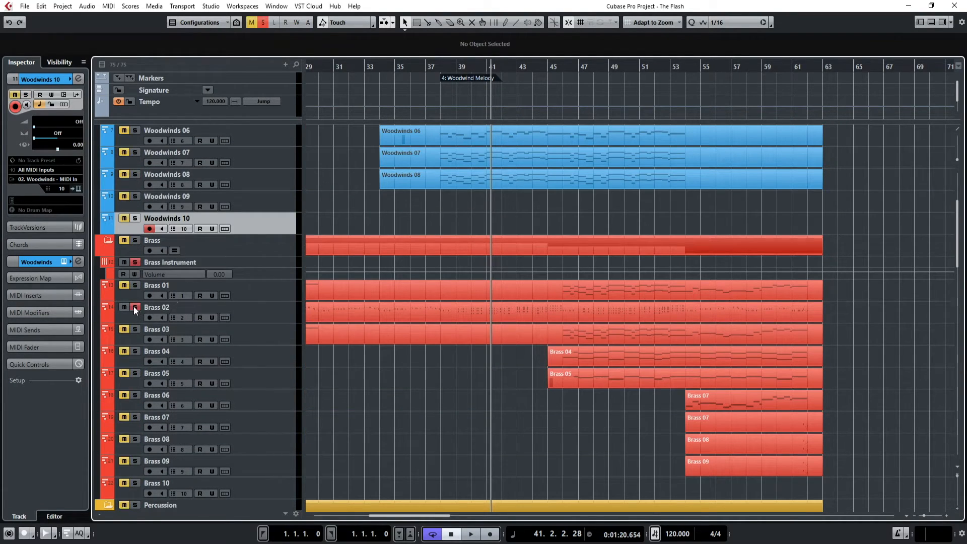
click(426, 67)
double_click(455, 313)
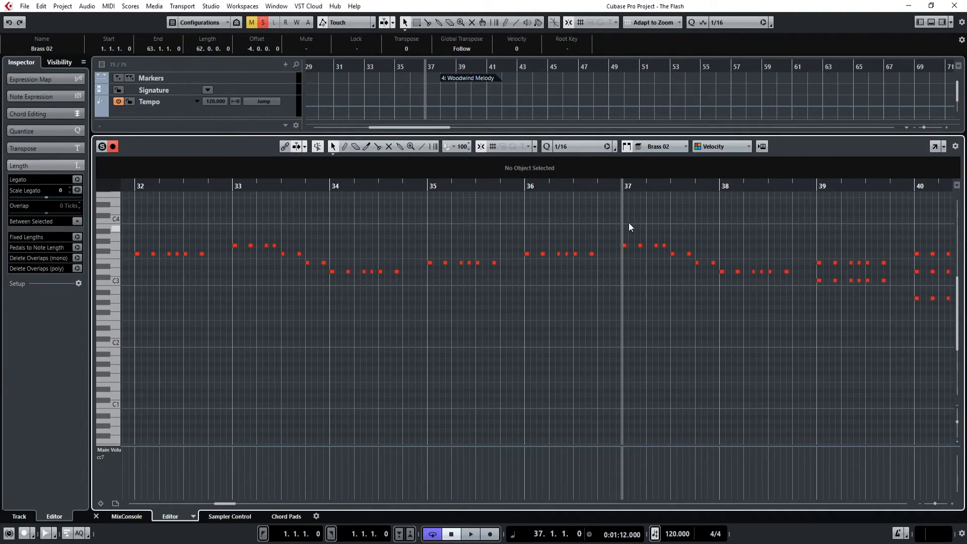
Examine the Brass 02 rhythm from bar 37 through the stacked chords of bars 39 to 43, and close the key editor.
drag(626, 231, 787, 268)
click(730, 300)
click(715, 308)
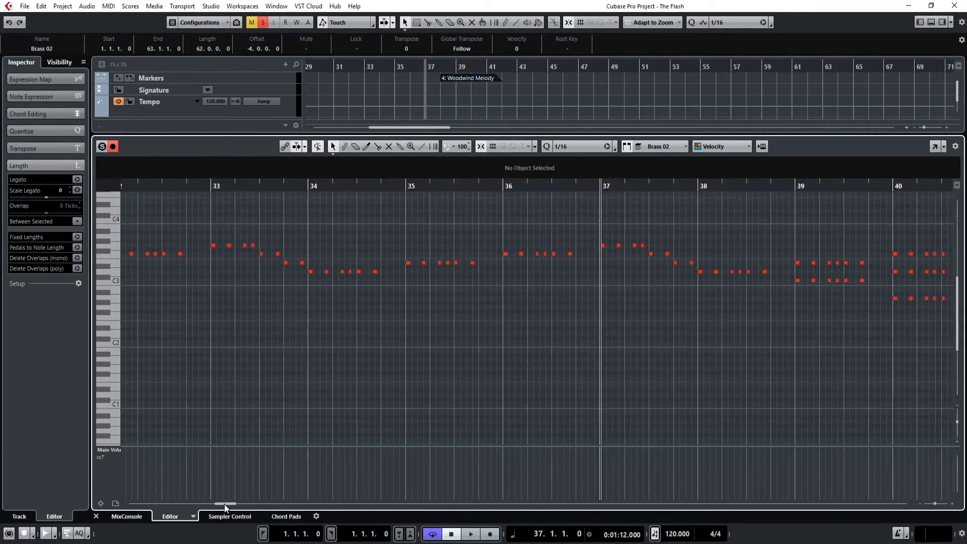
drag(223, 504, 233, 505)
drag(364, 283, 360, 263)
drag(448, 294, 631, 320)
click(673, 330)
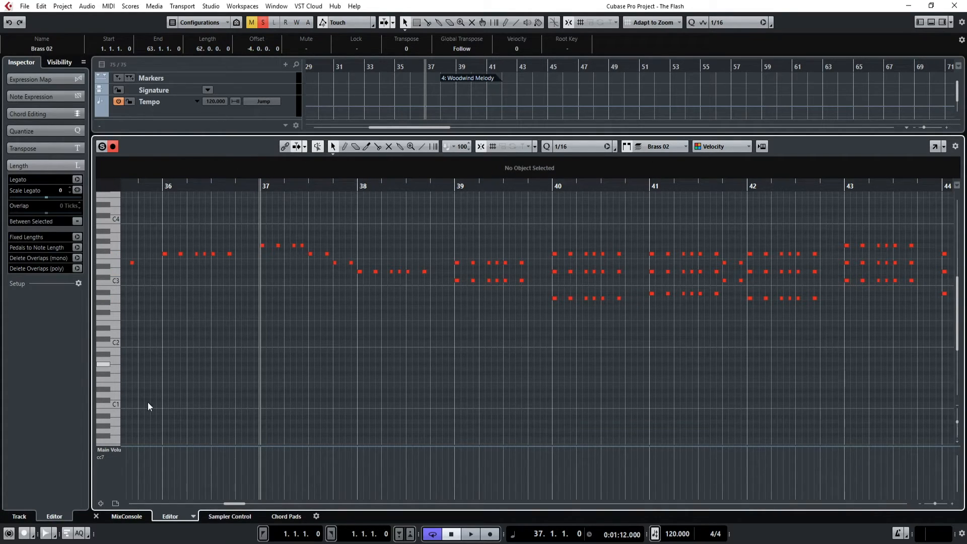
click(95, 516)
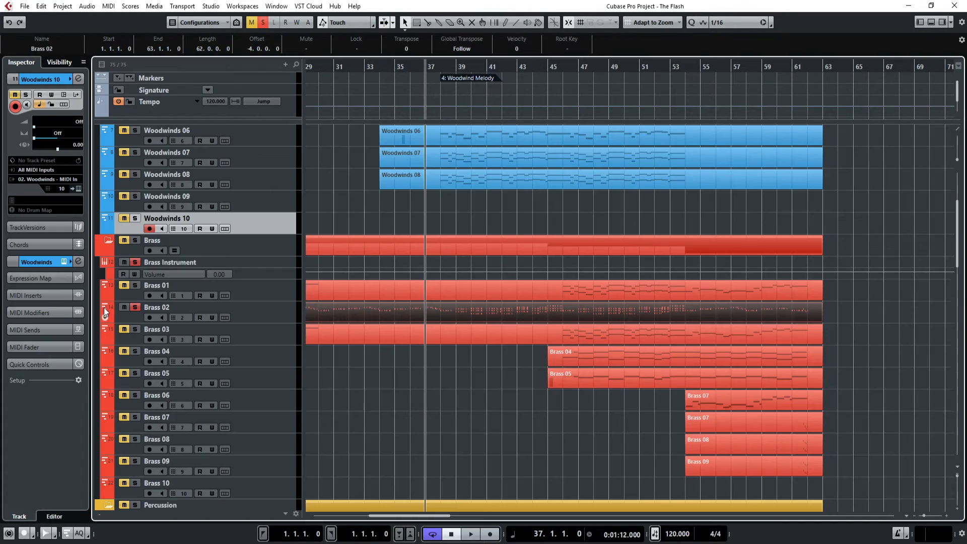
Play the soloed Brass 02 part from bar 37 to bar 46 while following its notes in the key editor, then close it.
double_click(464, 311)
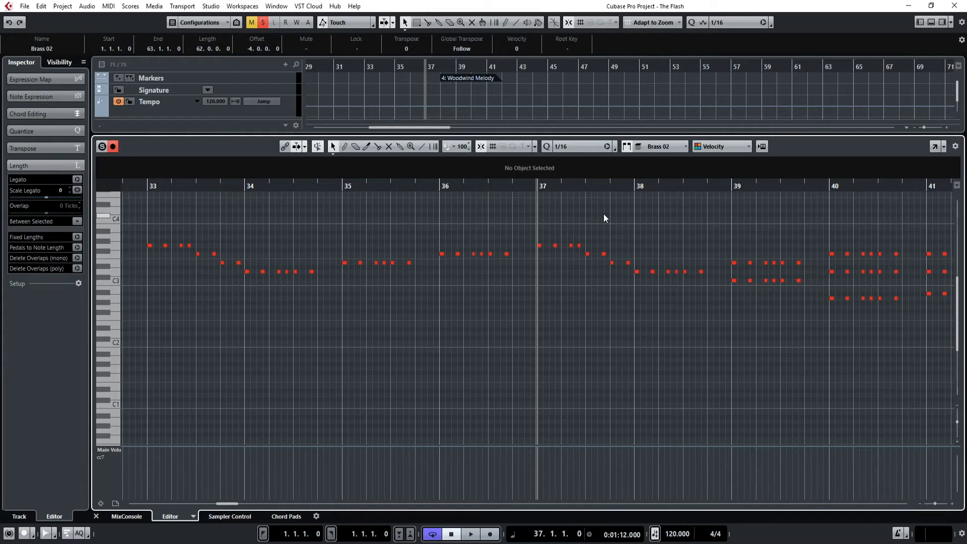
key(space)
drag(235, 503, 243, 503)
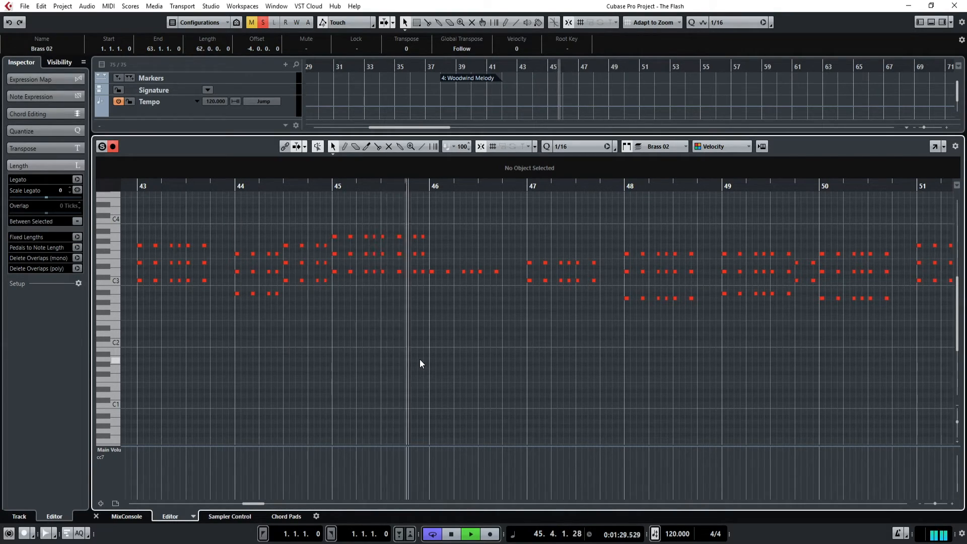
key(space)
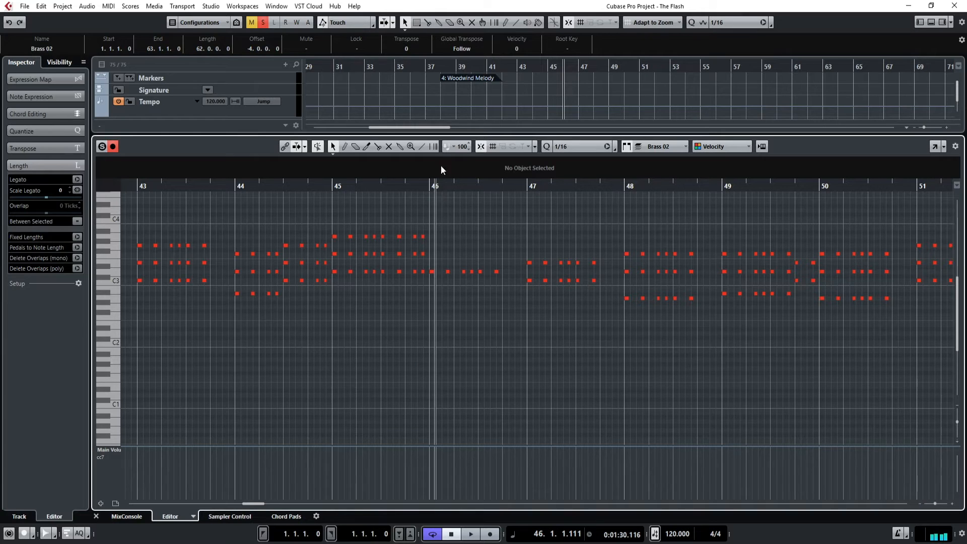
click(436, 181)
click(97, 516)
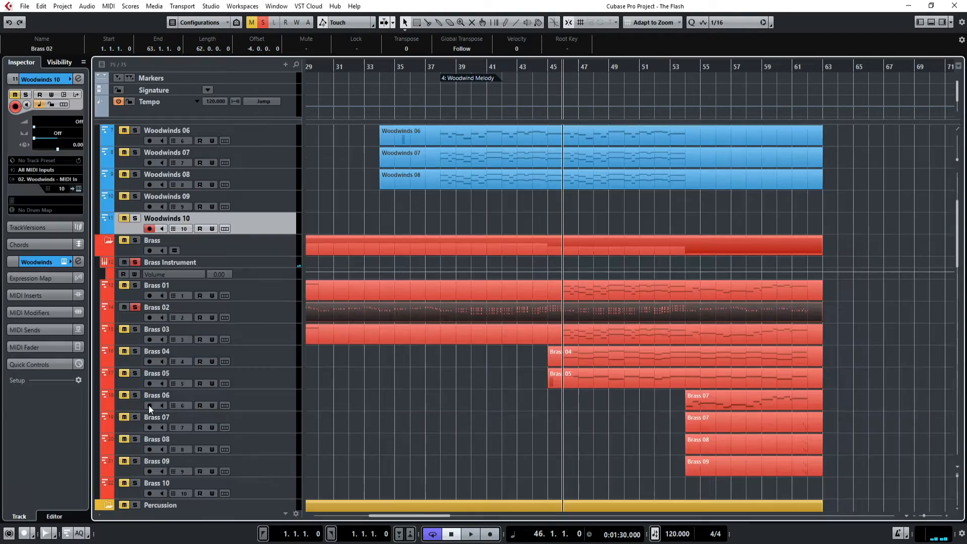
Place the playhead at bar 46, then examine the Woodwinds 06 melody from bars 38 to 46 in the key editor and close it.
click(472, 389)
click(547, 68)
click(572, 68)
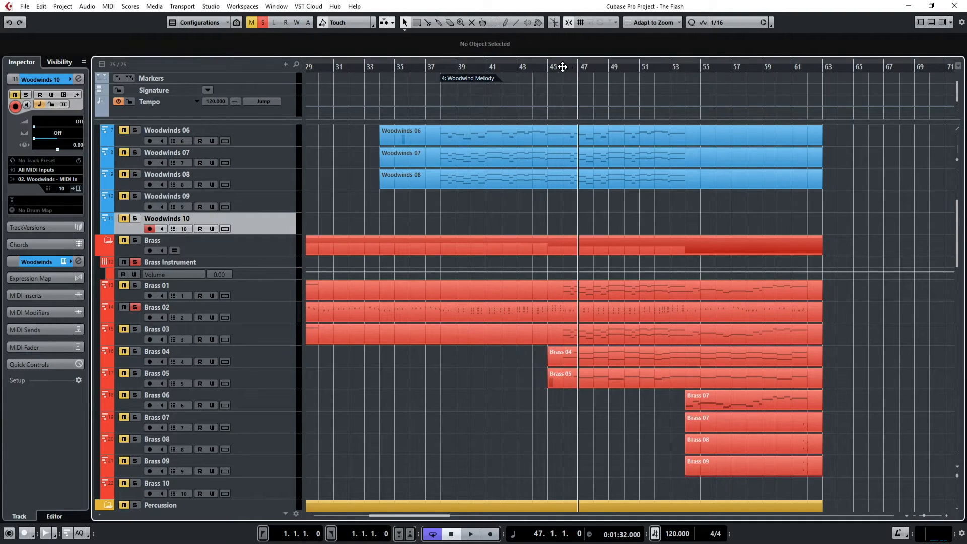
click(563, 67)
click(485, 158)
double_click(502, 134)
scroll(403, 302, down, 4)
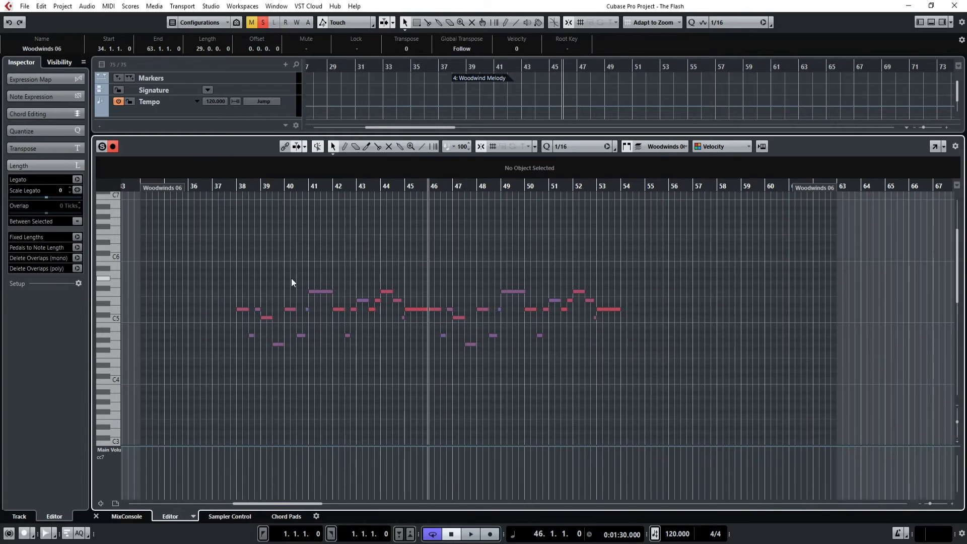
drag(232, 263, 427, 378)
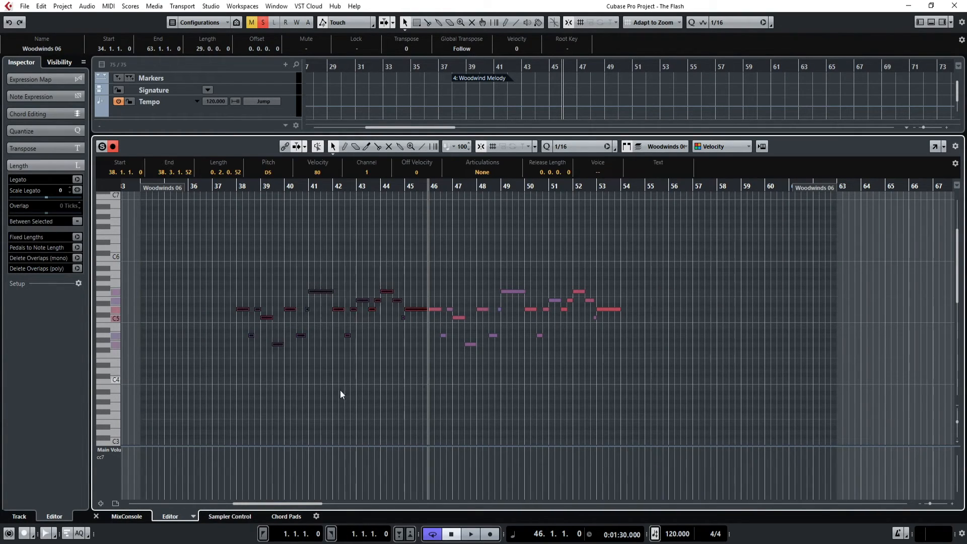
click(96, 516)
Examine the Brass 01 part in the key editor, selecting its upper line of notes from bar 46 onward, and close the editor.
click(831, 382)
double_click(610, 290)
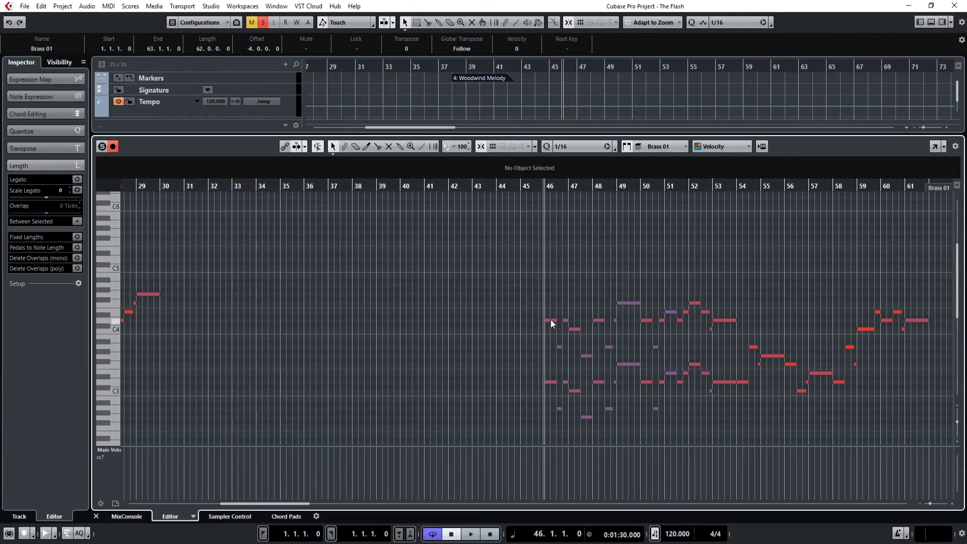
click(96, 516)
double_click(564, 312)
drag(526, 260, 776, 367)
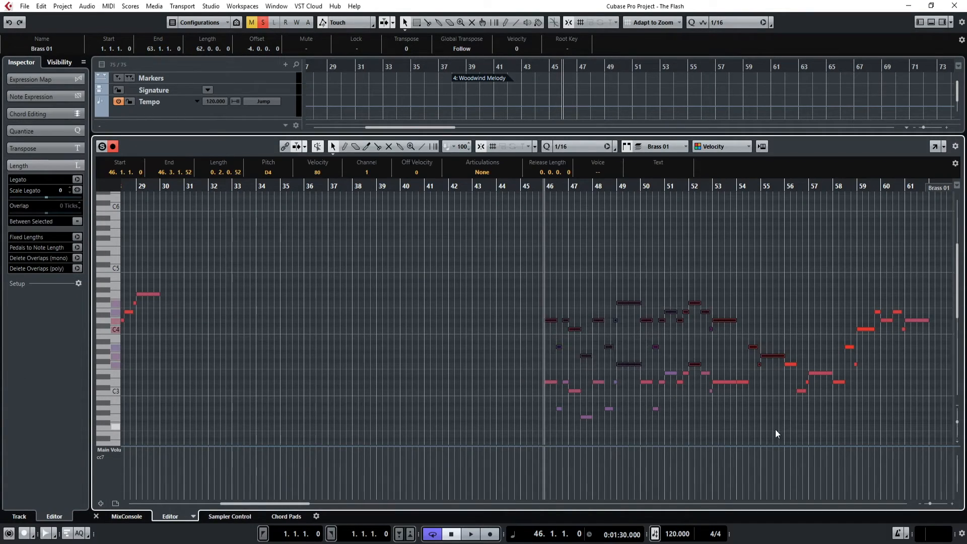
click(96, 516)
Examine the low sustained notes of the Brass 04 and Brass 05 parts from bar 46 in the key editor, closing it after each.
click(619, 351)
double_click(611, 349)
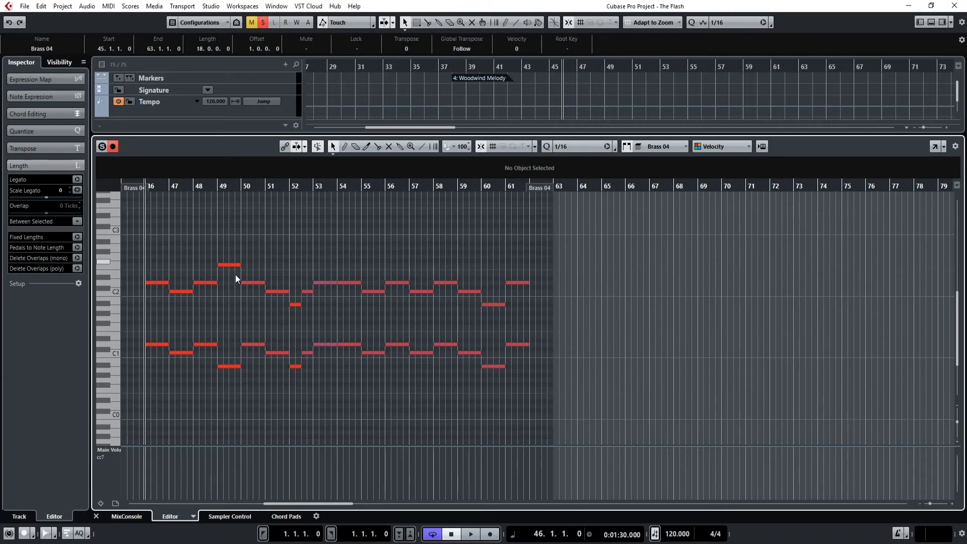
click(96, 516)
click(562, 380)
double_click(561, 380)
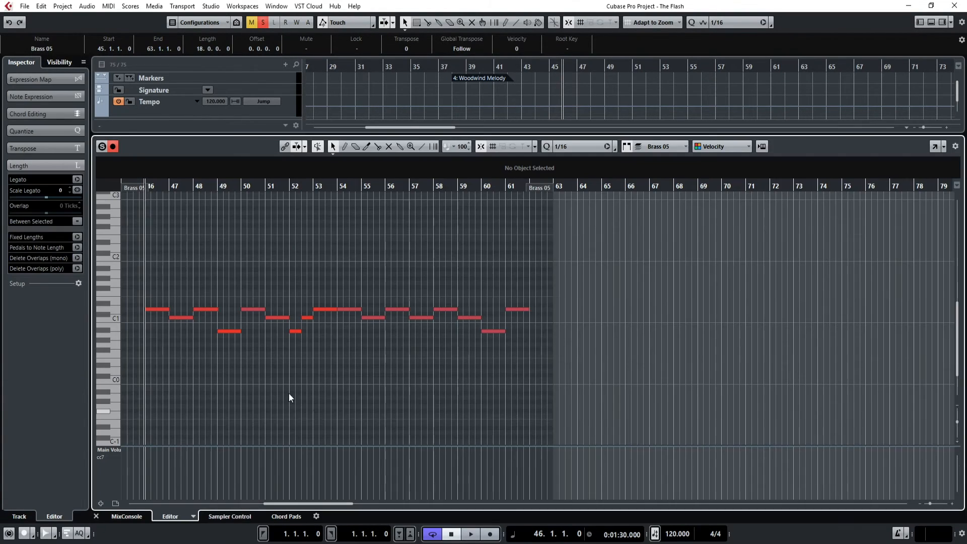
click(96, 516)
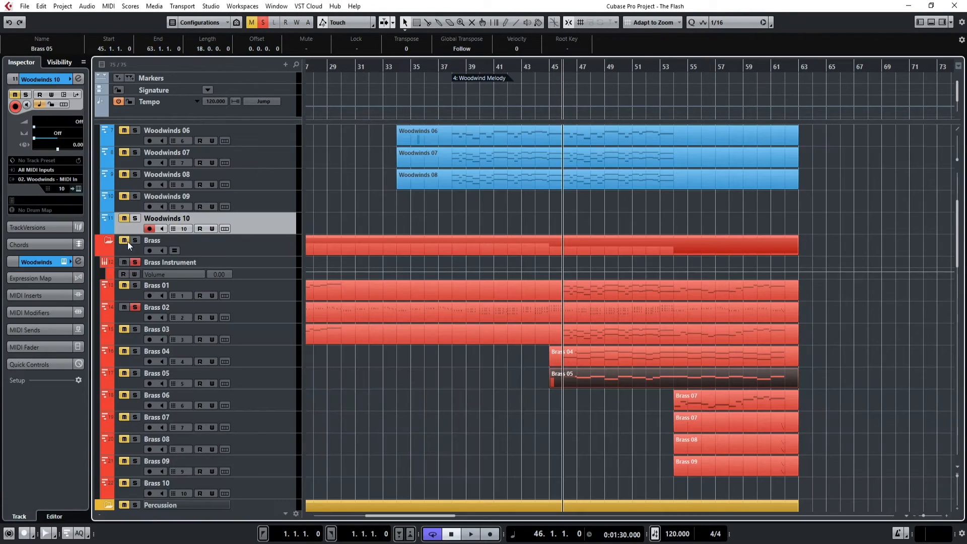
Replace the Brass 02 solo with a solo on Brass 05 and start playback from bar 46.
click(135, 308)
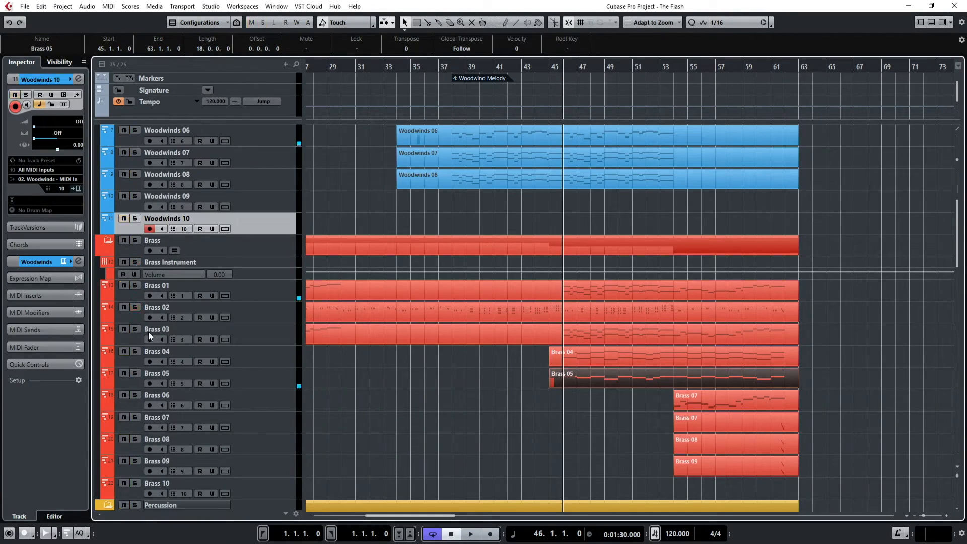
click(135, 375)
key(space)
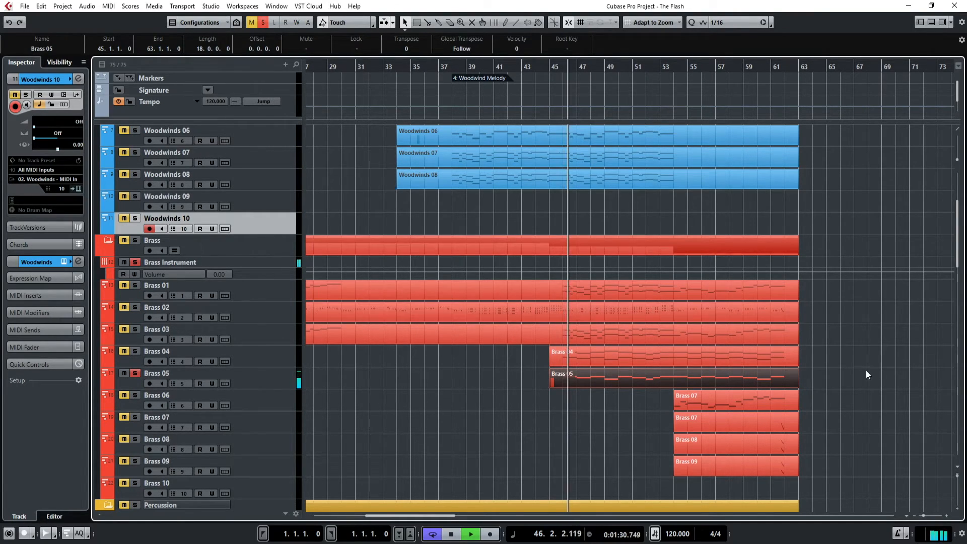
scroll(647, 403, up, 3)
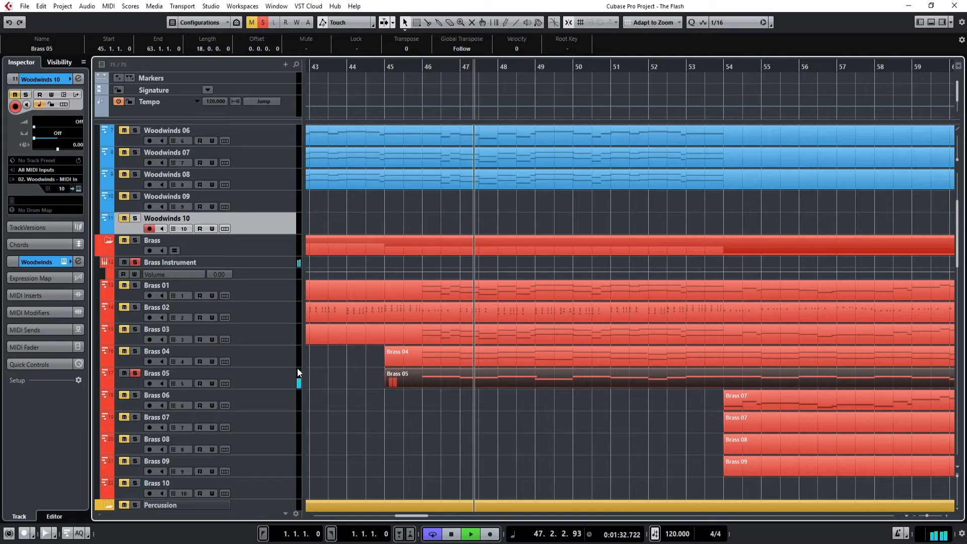
Open the Brass Instrument's Kontakt rack during playback and expand the Tubas a3 Sustains patch to view its interface.
click(250, 262)
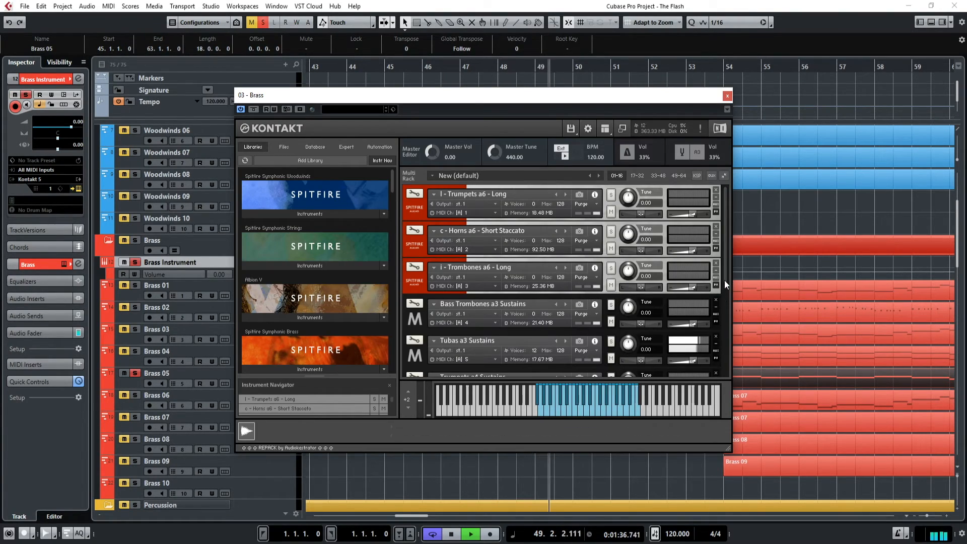
scroll(725, 281, down, 1)
click(439, 290)
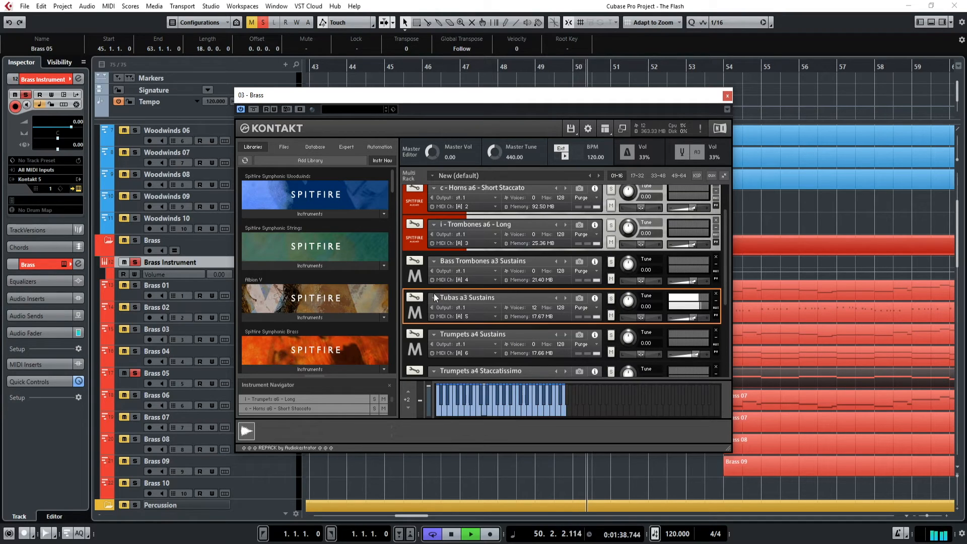
click(416, 311)
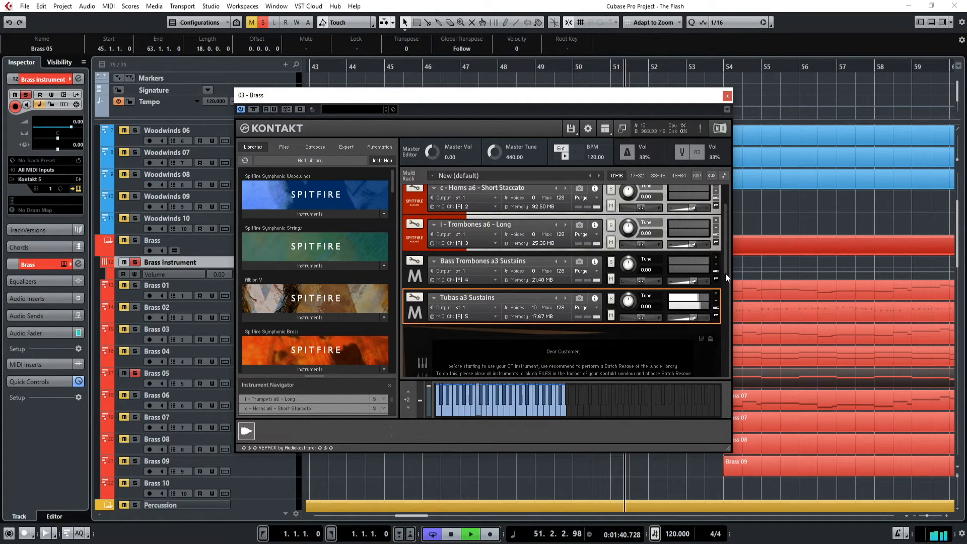
drag(725, 277, 725, 310)
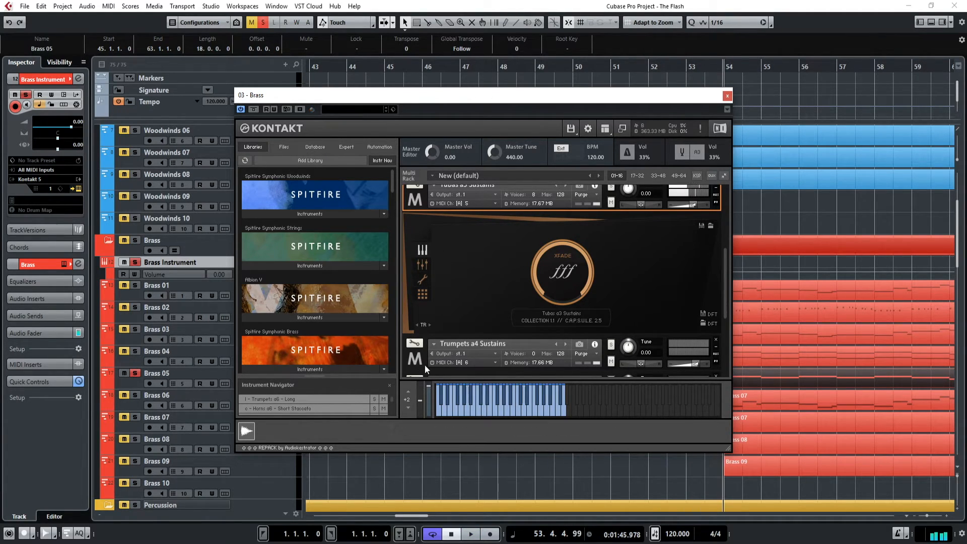
Collapse the Tubas a3 Sustains patch, check its place in the Kontakt rack, and close the instrument window.
scroll(425, 231, up, 1)
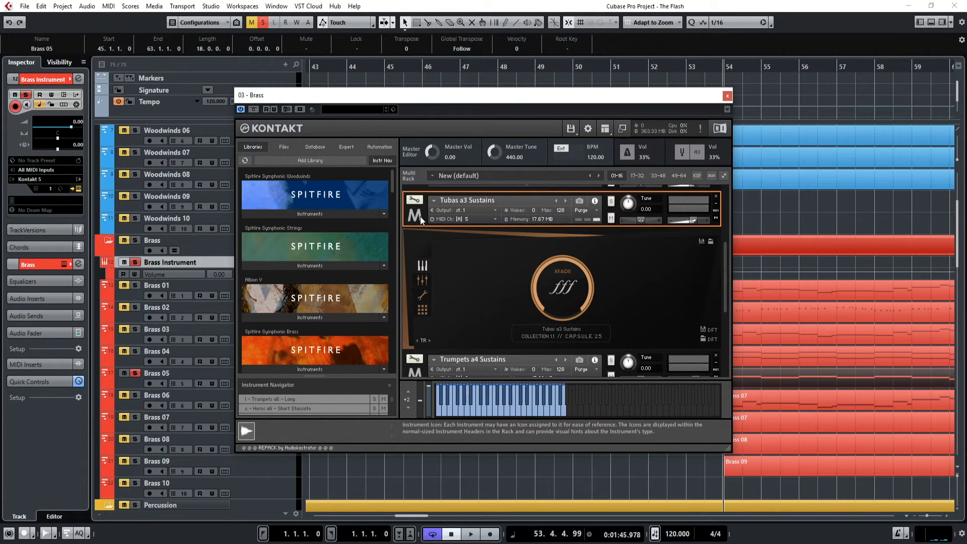
click(420, 216)
click(727, 96)
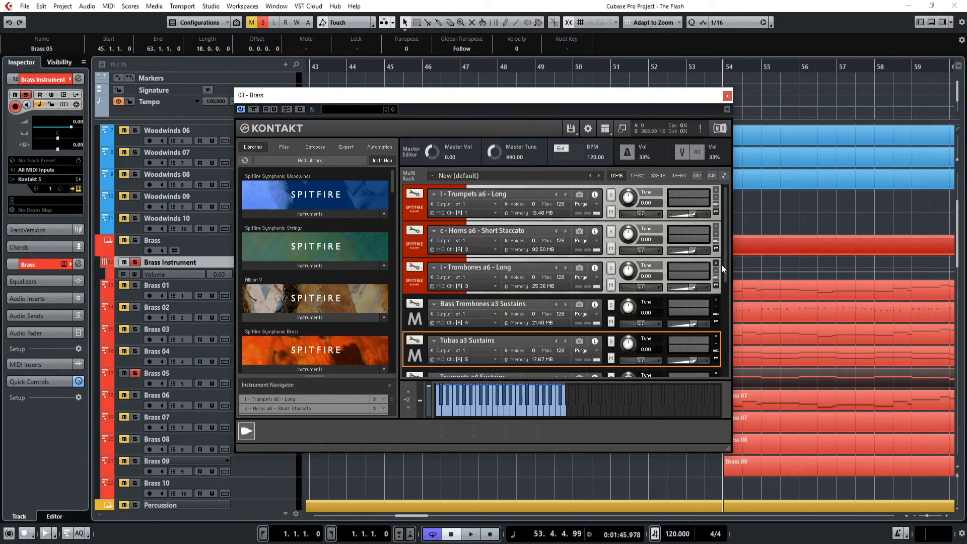
scroll(721, 267, down, 2)
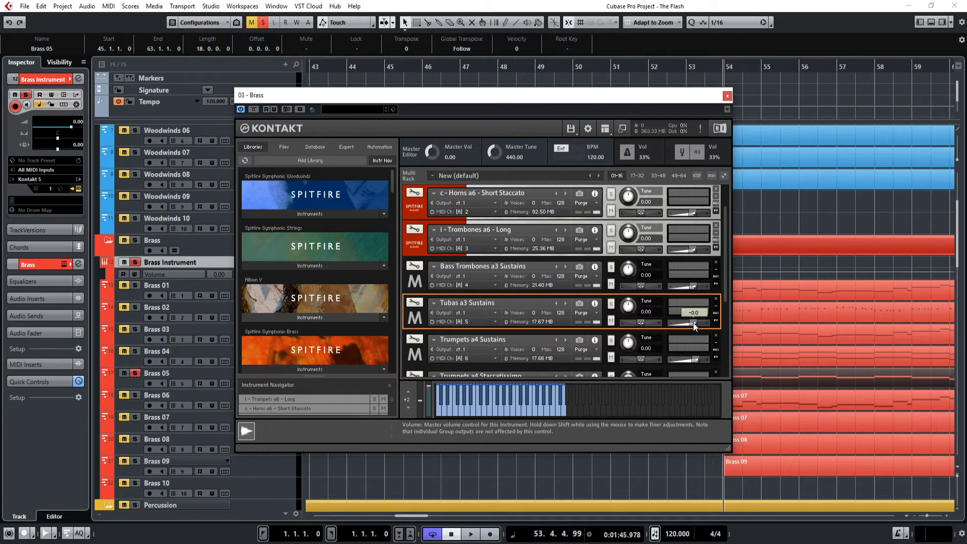
click(727, 96)
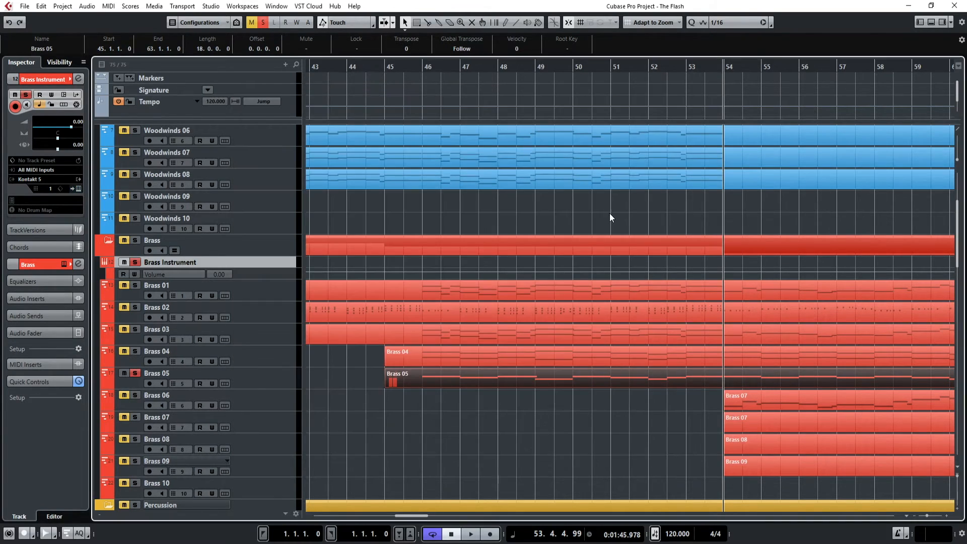
click(609, 218)
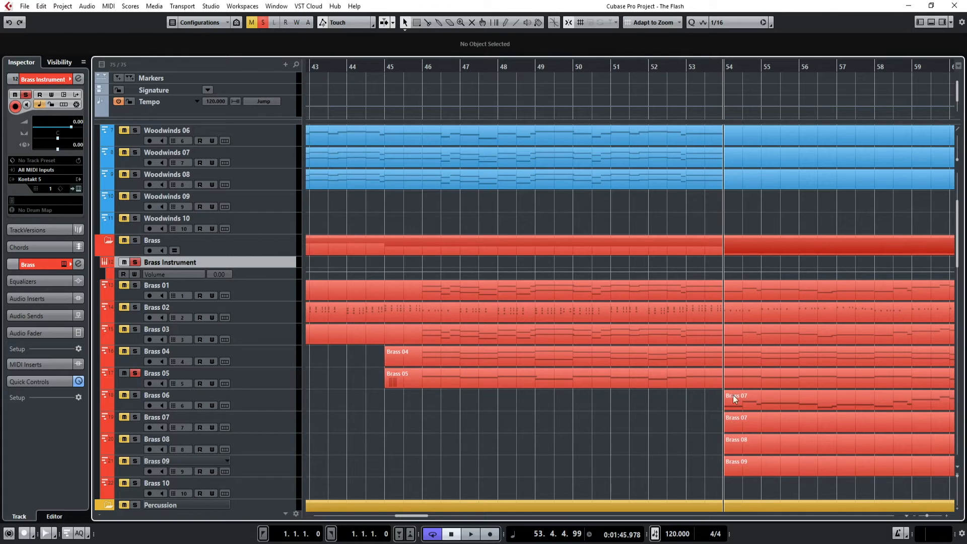
Examine the melody of the Brass 06 track's part from bar 54 in the key editor and close it.
double_click(750, 397)
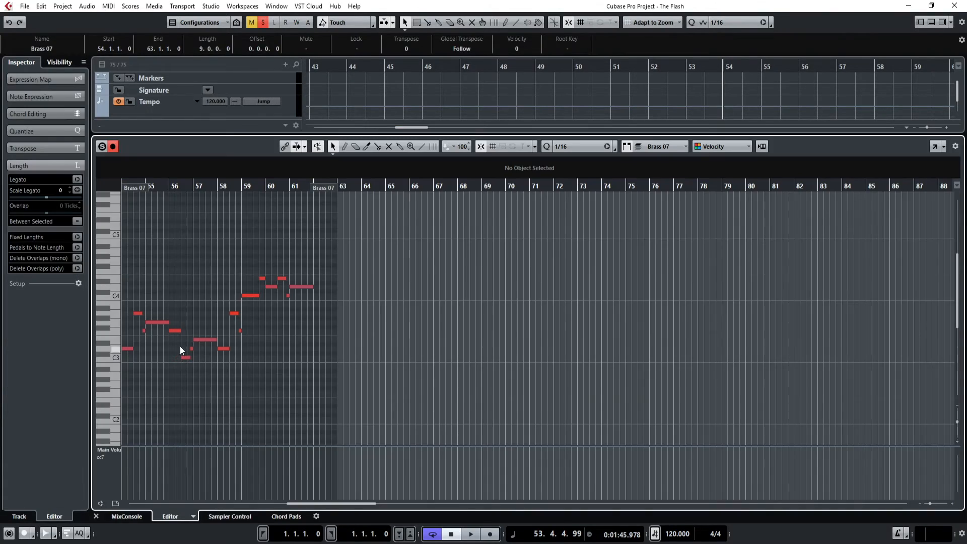
drag(321, 503, 284, 503)
click(470, 348)
click(97, 515)
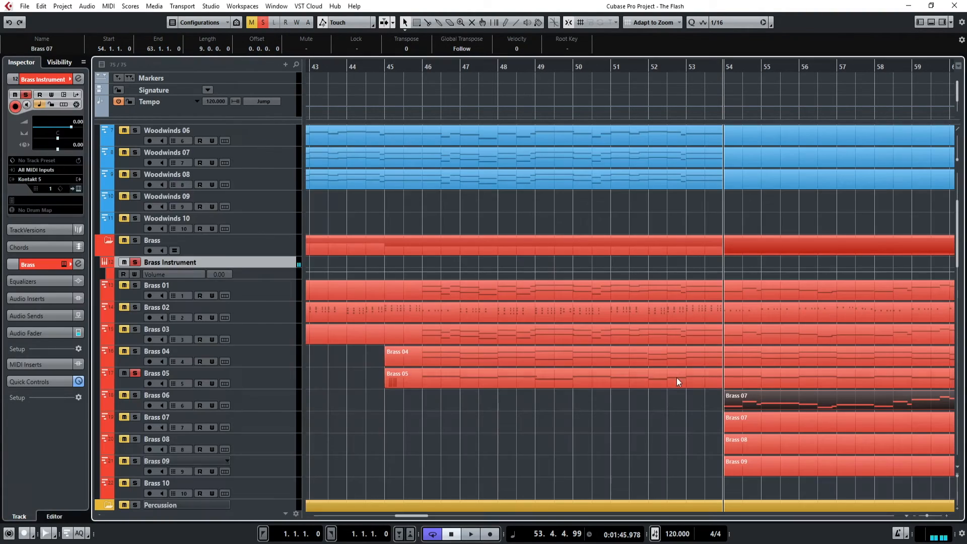
click(642, 439)
Compare the Brass 06 track's part with the Brass 01 part after bar 54 by viewing each in the key editor.
scroll(481, 405, down, 3)
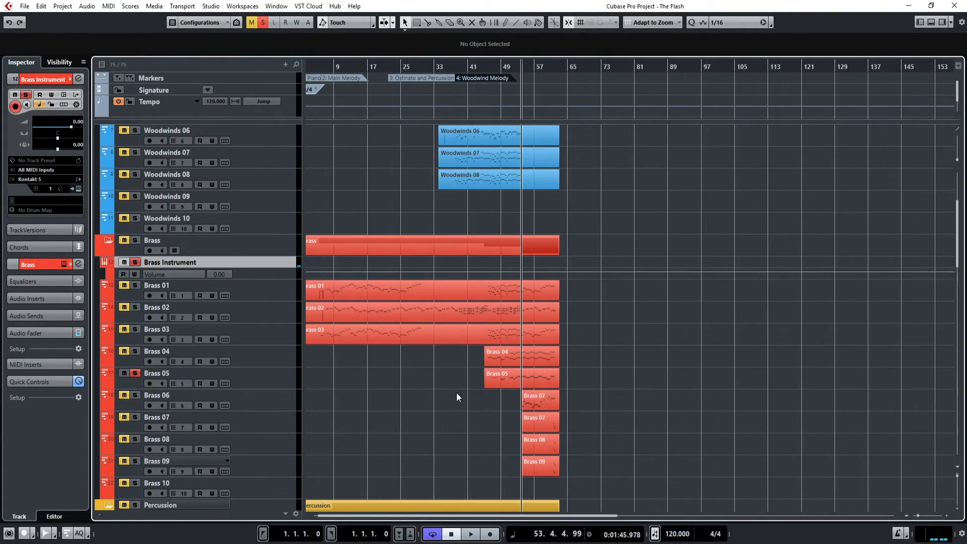
double_click(534, 402)
click(96, 515)
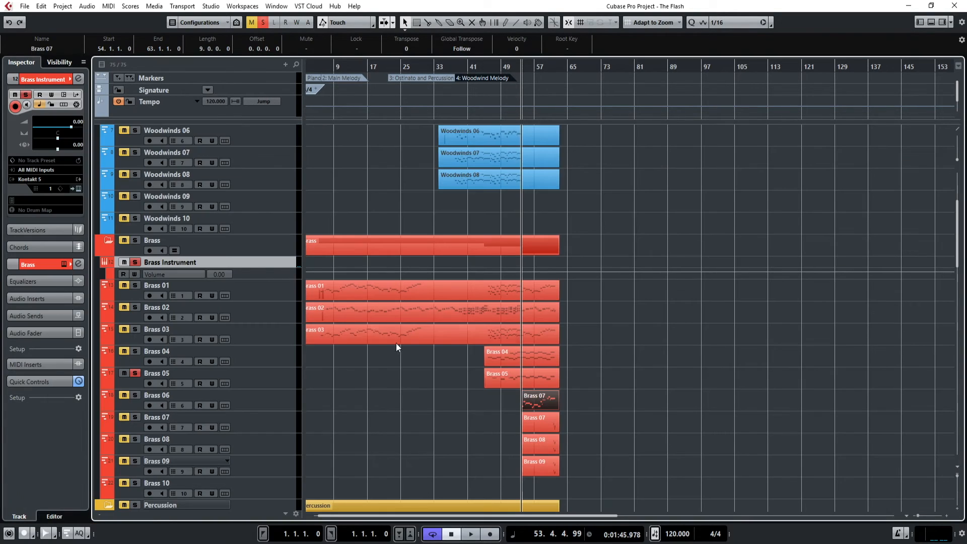
double_click(529, 295)
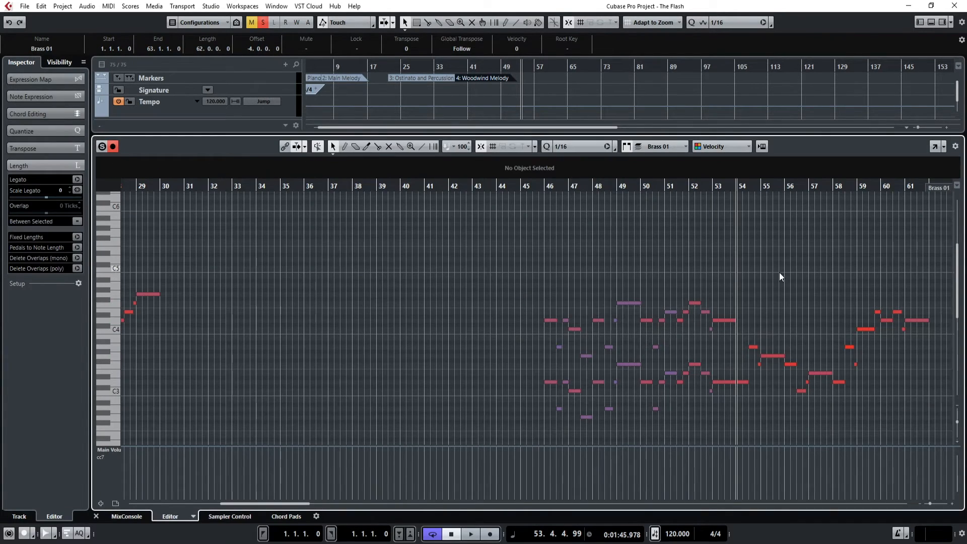
click(96, 516)
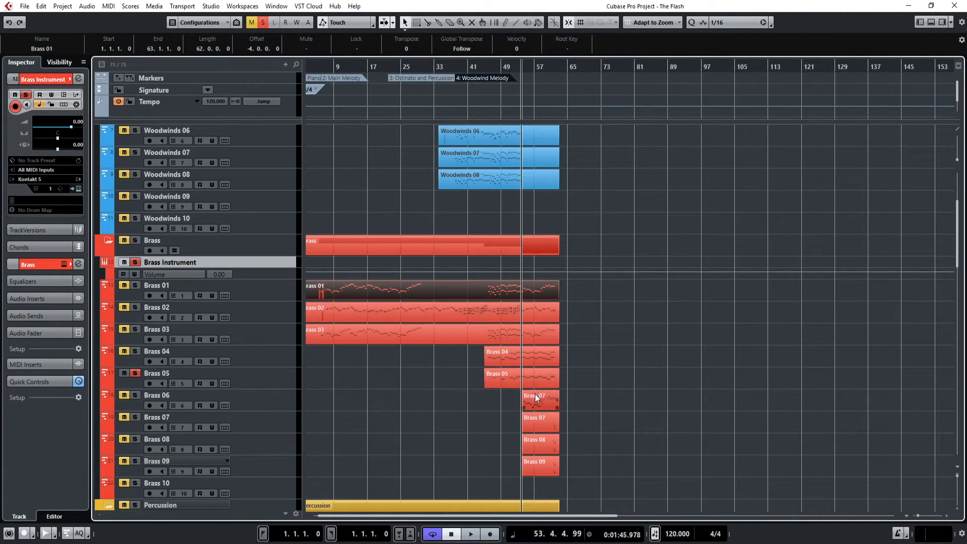
double_click(534, 393)
click(96, 516)
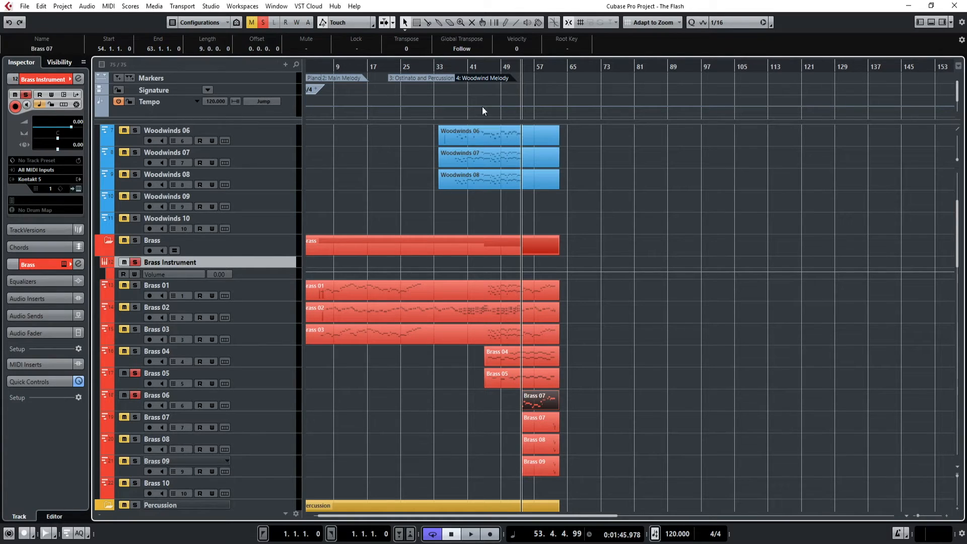
Play the soloed Brass 05 part from bar 46, turning off the Brass 06 solo along the way, and stop playback.
drag(495, 66, 432, 94)
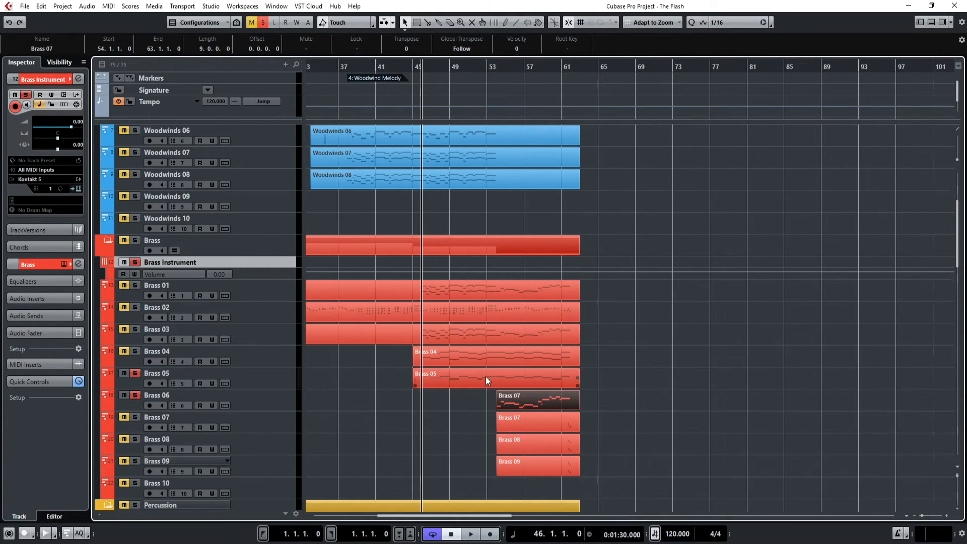
click(411, 66)
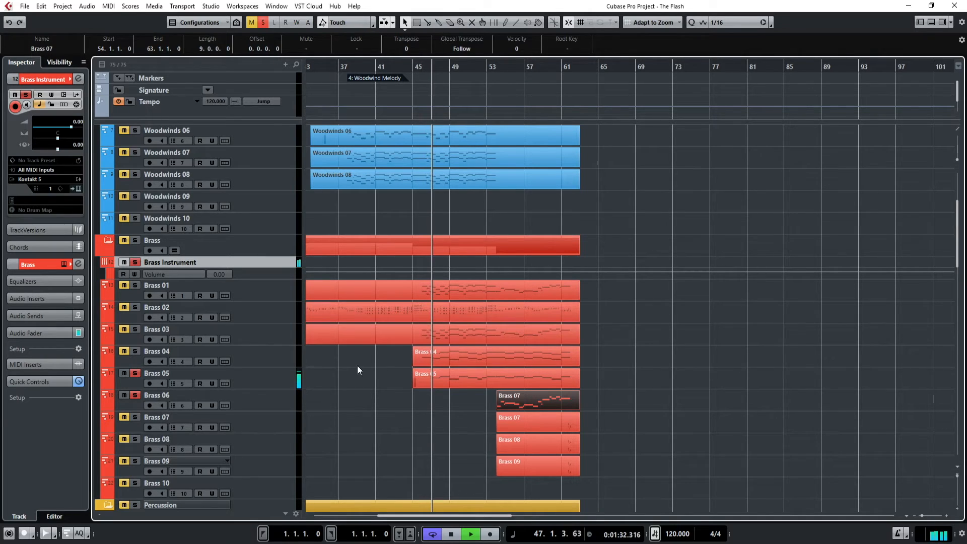
click(135, 395)
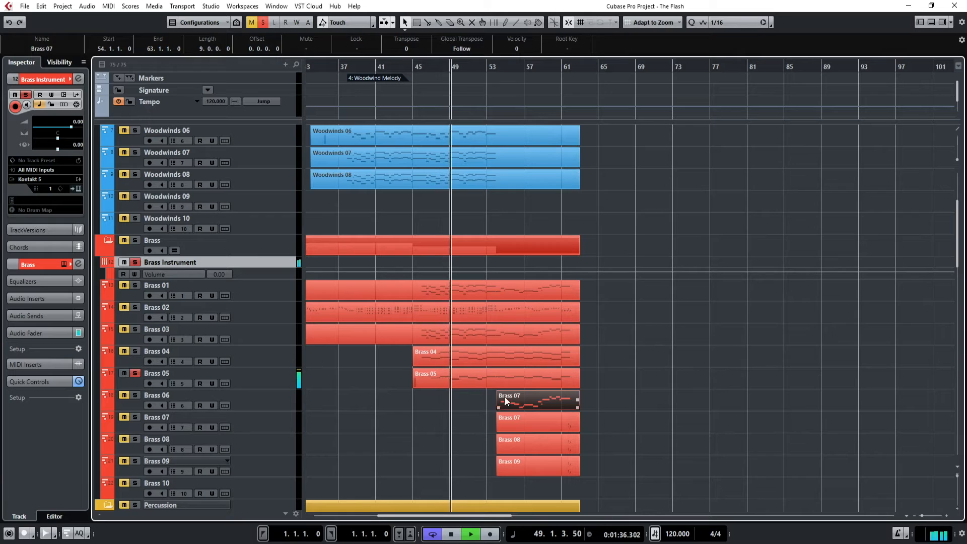
key(space)
Open the Brass 07 track's part in the key editor, select its short run of notes around bar 62, and close the editor.
double_click(537, 419)
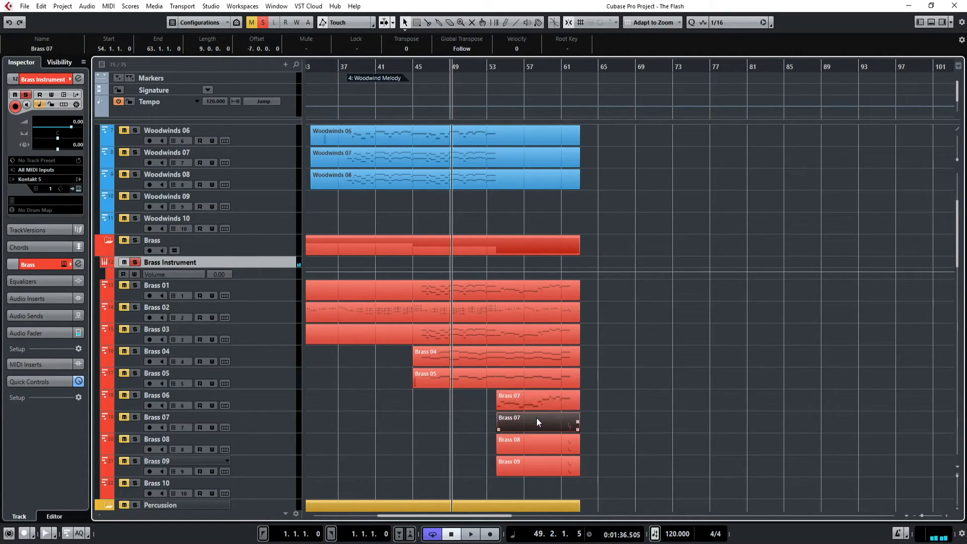
right_click(536, 415)
click(591, 431)
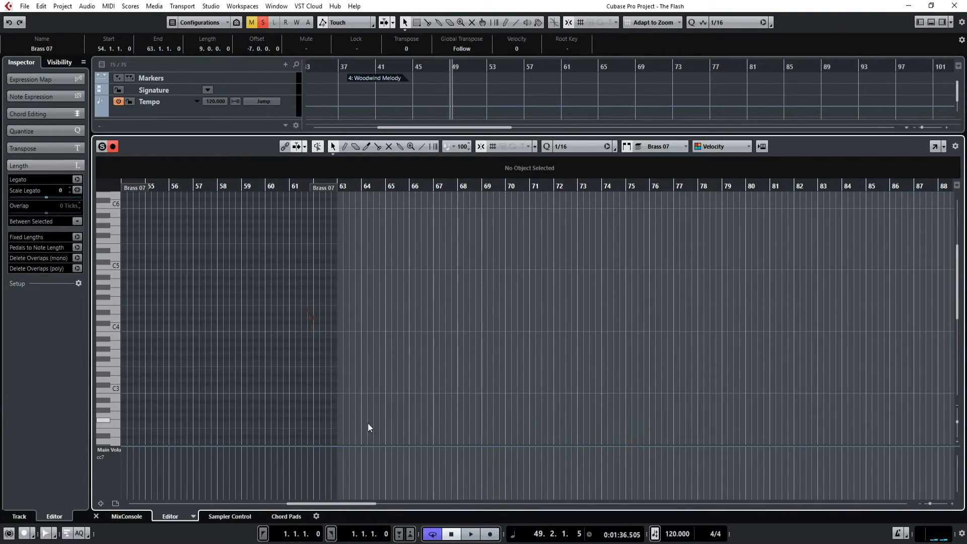
scroll(350, 406, down, 3)
scroll(336, 344, up, 6)
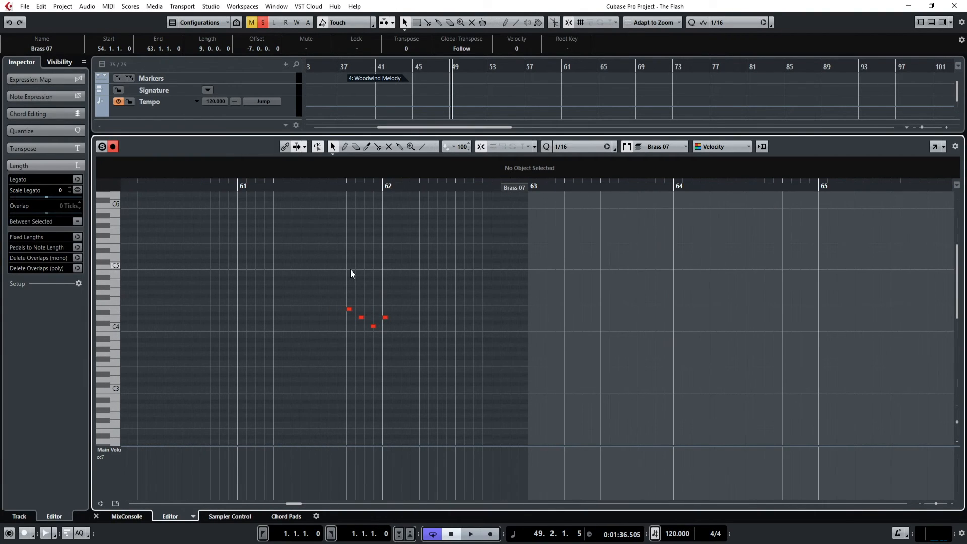
drag(319, 276, 421, 362)
click(96, 516)
Move the playhead to bar 41, turn off all solos, and bring the Percussion tracks into view.
click(557, 446)
scroll(653, 407, down, 3)
click(660, 375)
scroll(658, 371, up, 5)
click(412, 68)
click(372, 66)
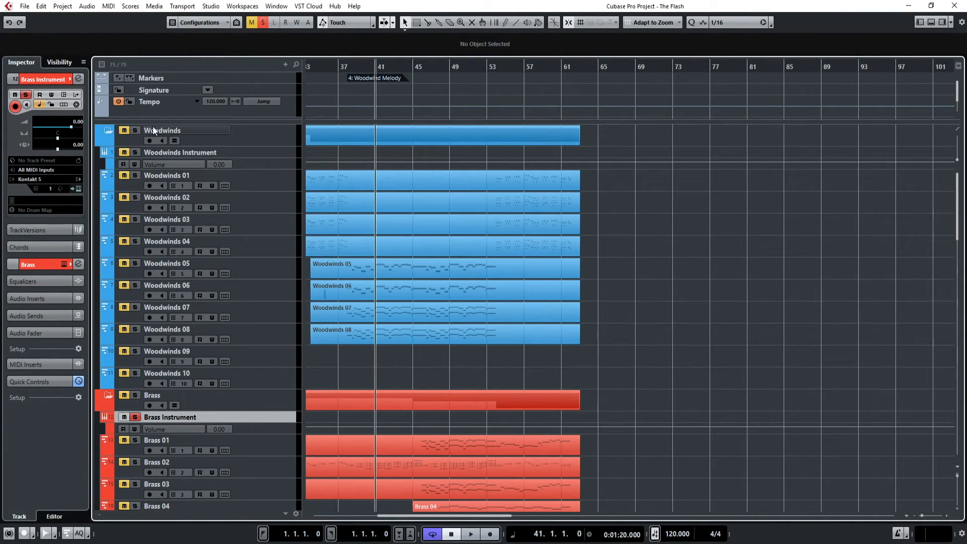
click(263, 23)
scroll(695, 295, down, 6)
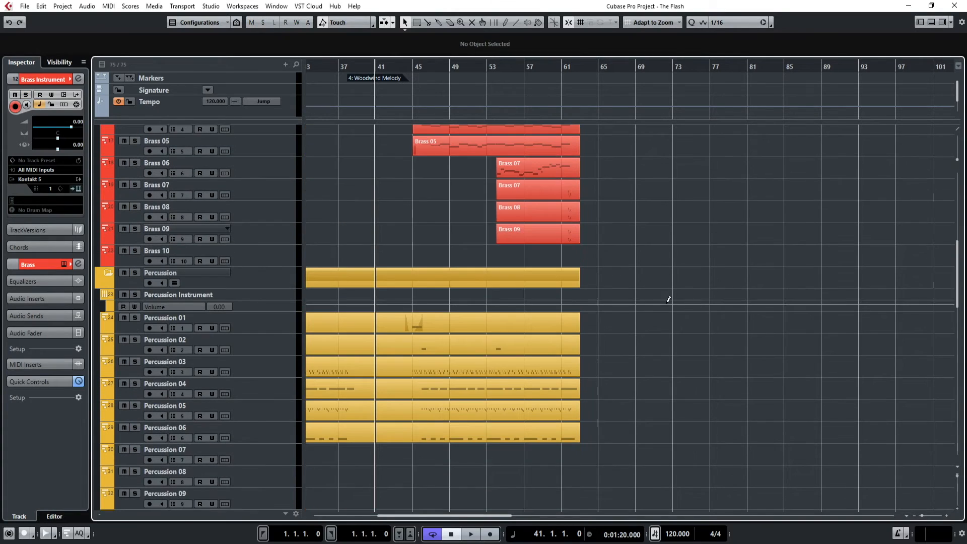
Solo the Choir folder and play the choir parts from bar 46, stopping playback after bar 55.
drag(425, 515, 406, 515)
scroll(453, 387, down, 7)
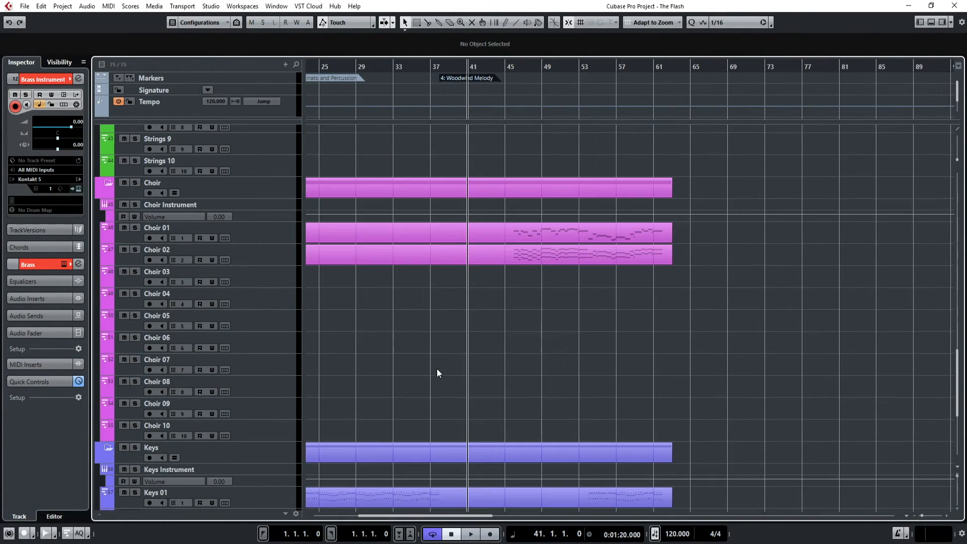
click(514, 65)
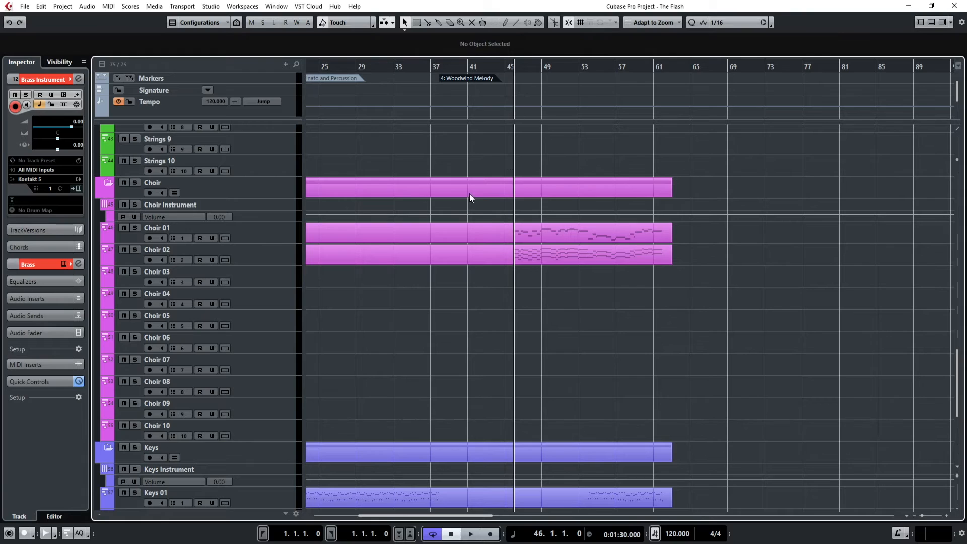
click(135, 183)
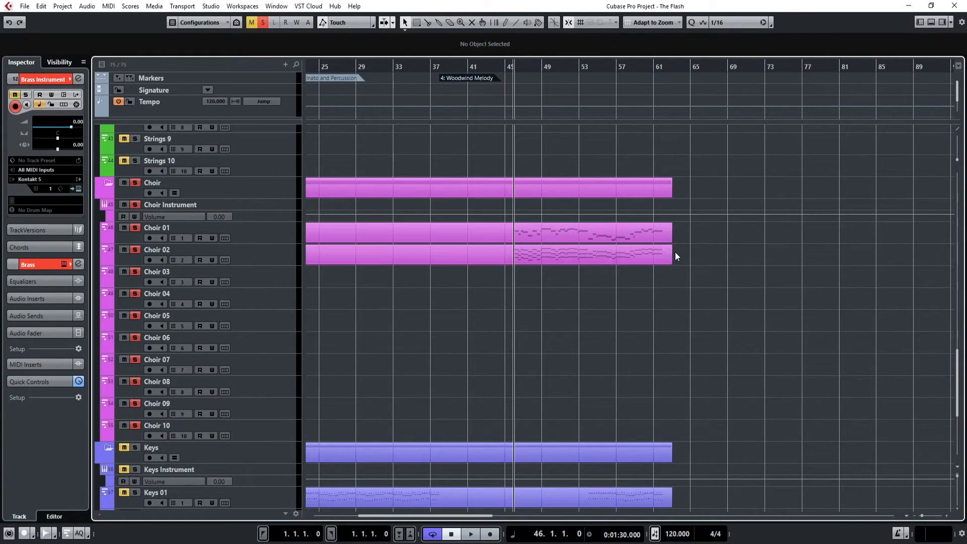
key(space)
ctrl+scroll(542, 319, up, 4)
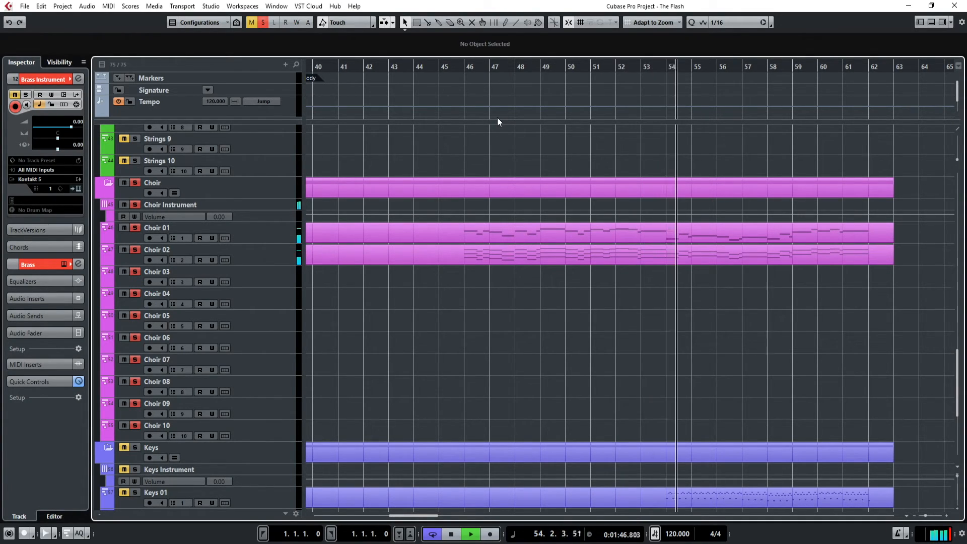
key(space)
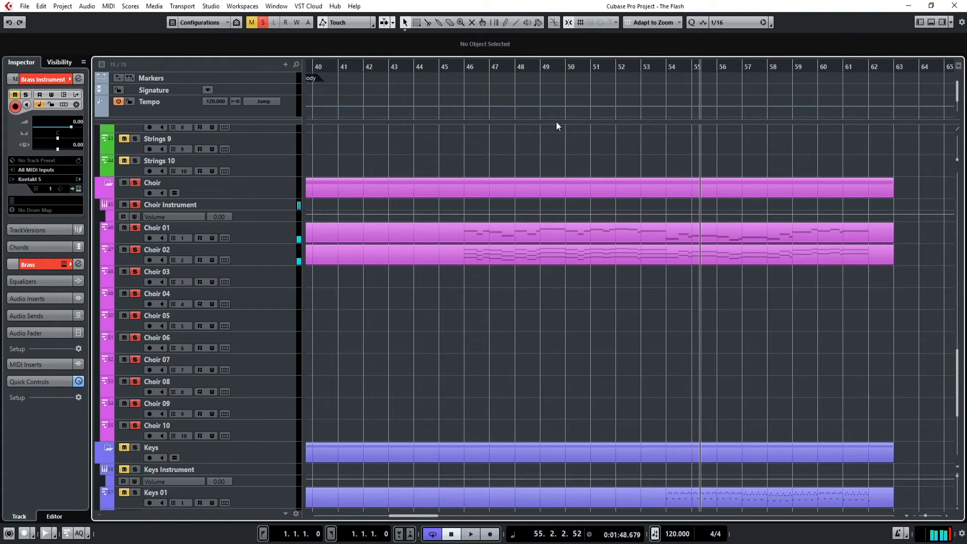
View the Choir 02 part in the key editor around bar 55, close the editor, and return the playhead to bar 46.
double_click(657, 252)
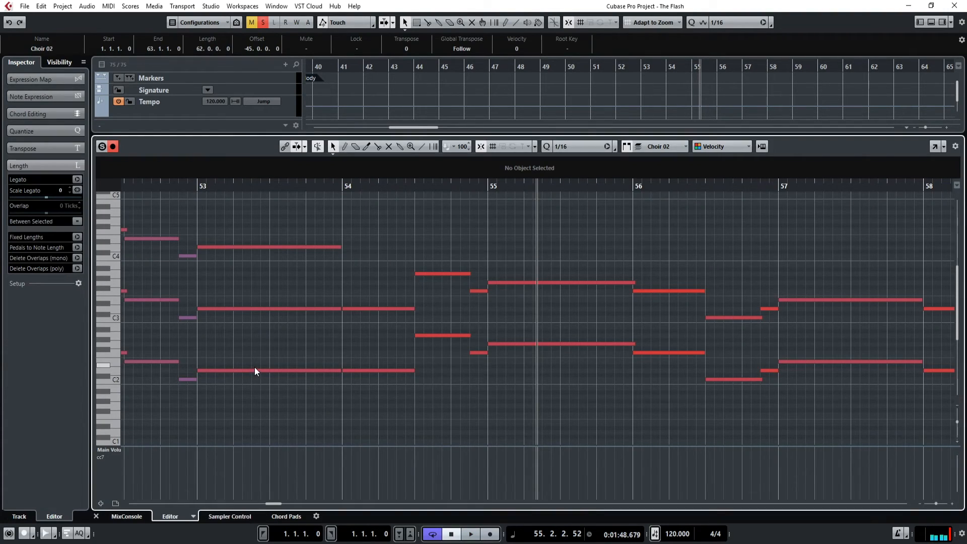
click(95, 516)
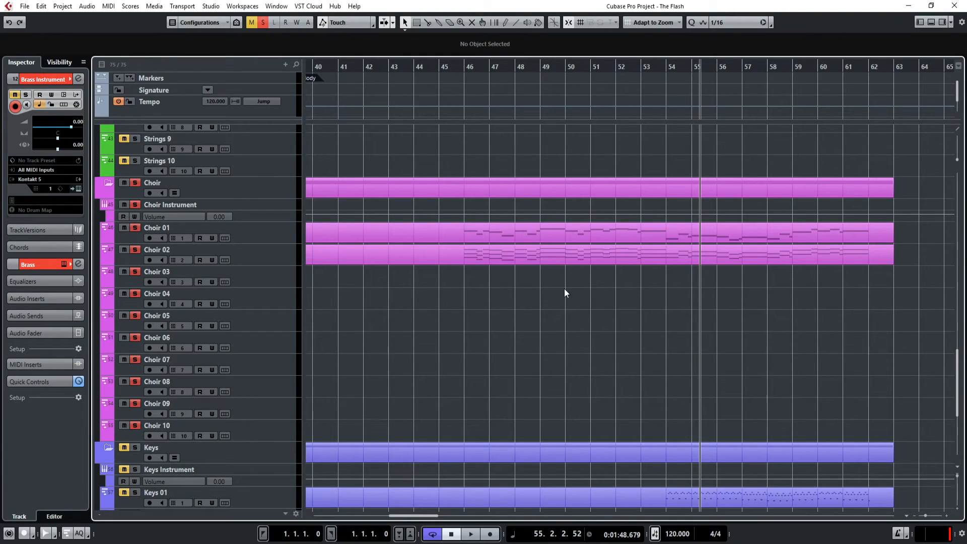
click(467, 70)
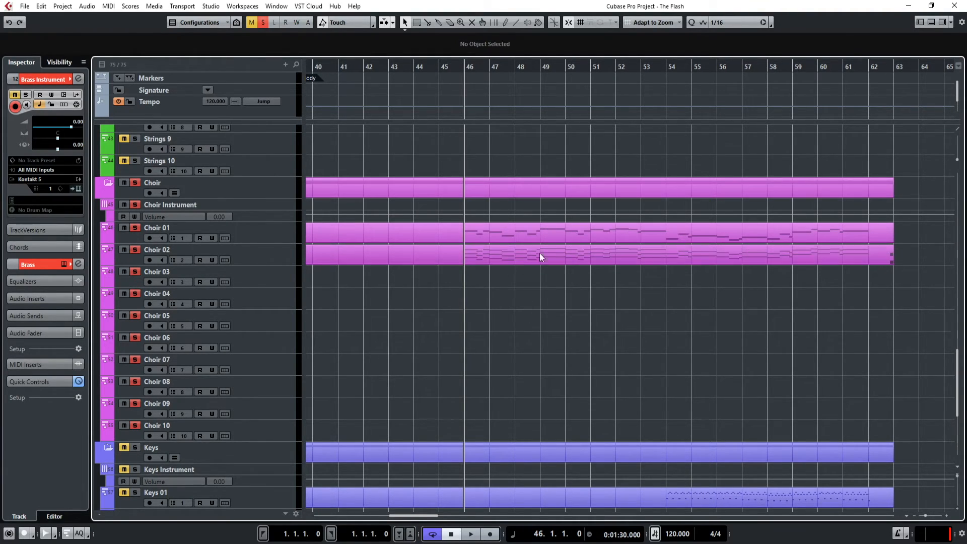
Play the end of the arrangement from bar 61 with the Choir still soloed, and stop playback.
scroll(551, 304, down, 5)
scroll(550, 306, up, 5)
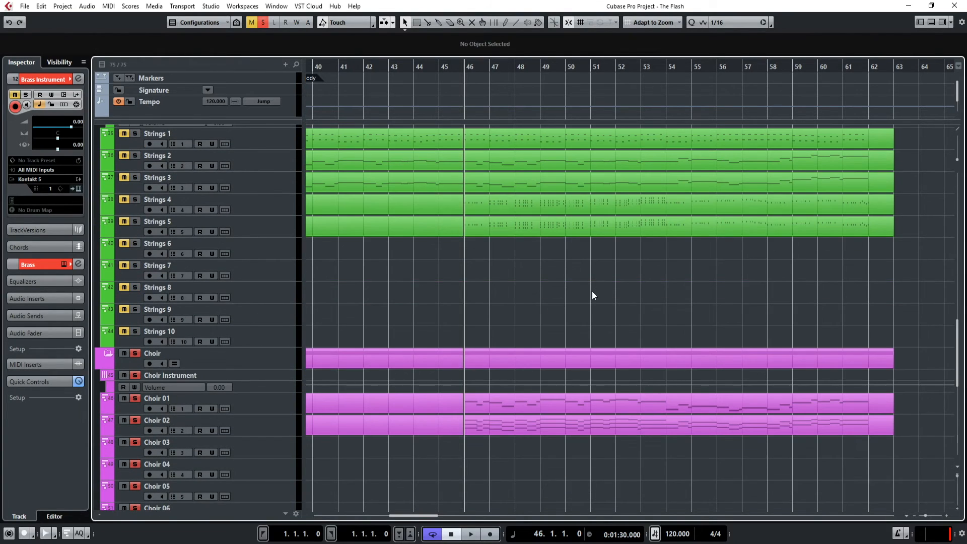
scroll(632, 291, down, 4)
scroll(633, 289, down, 4)
scroll(624, 248, up, 5)
scroll(623, 247, up, 15)
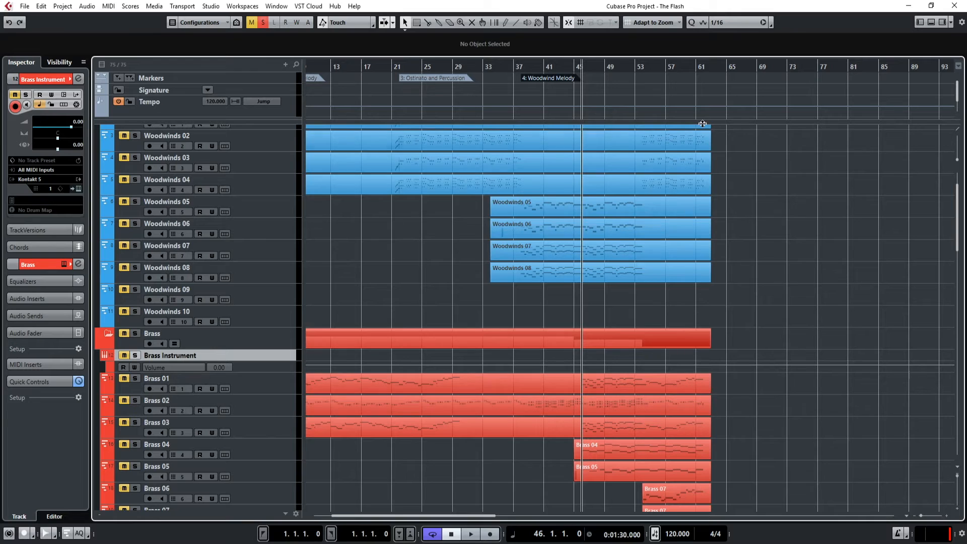
scroll(684, 413, down, 3)
drag(675, 67, 695, 68)
key(space)
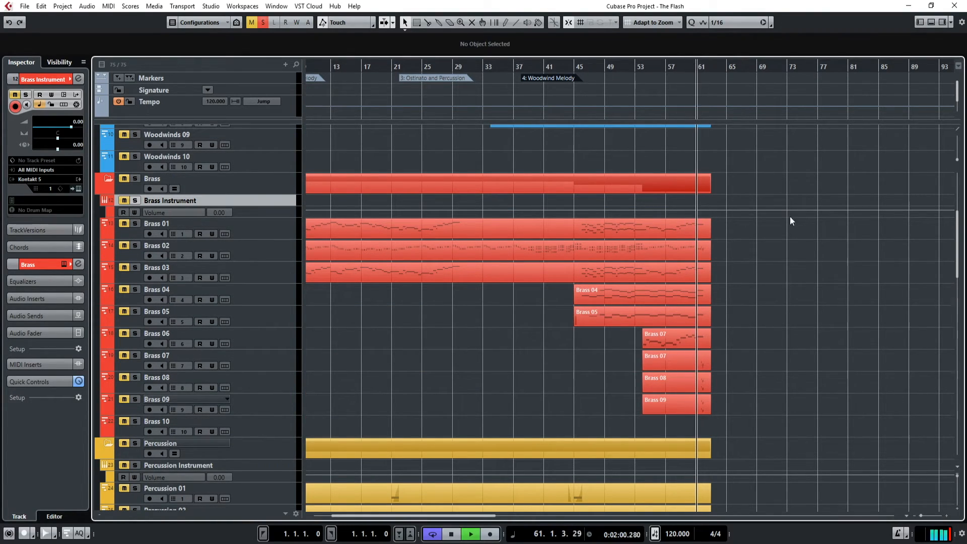
key(space)
Turn off all solos and play the full orchestra's ending from bar 61, stopping in bar 62.
click(263, 22)
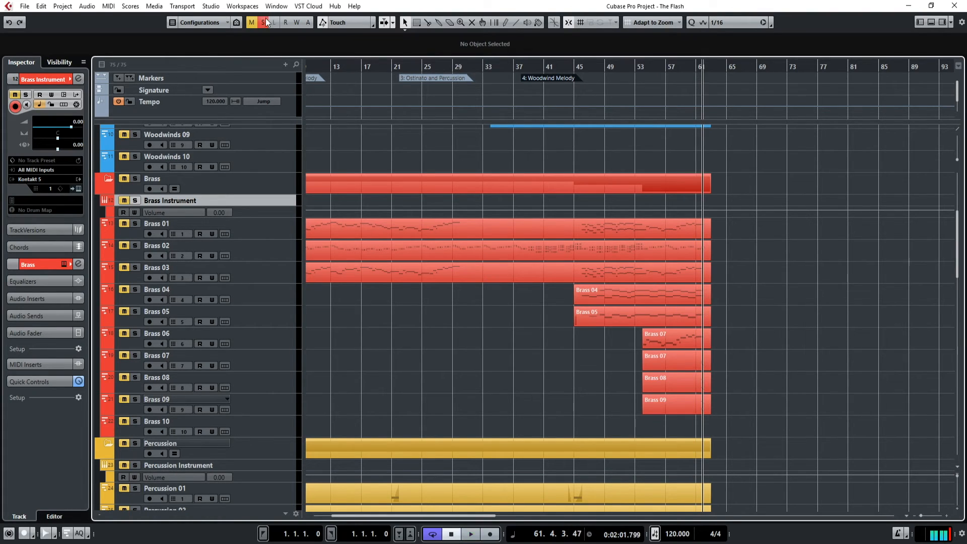
click(694, 67)
key(space)
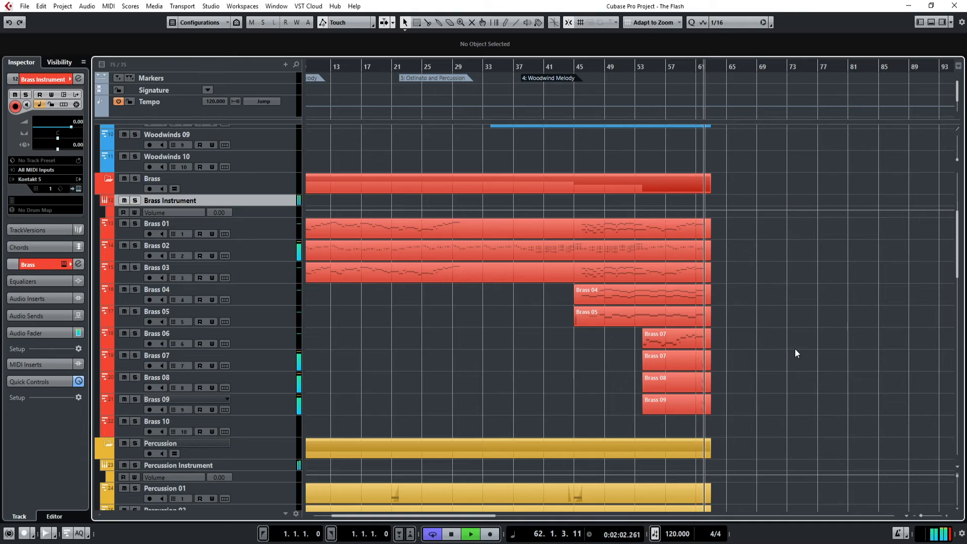
key(space)
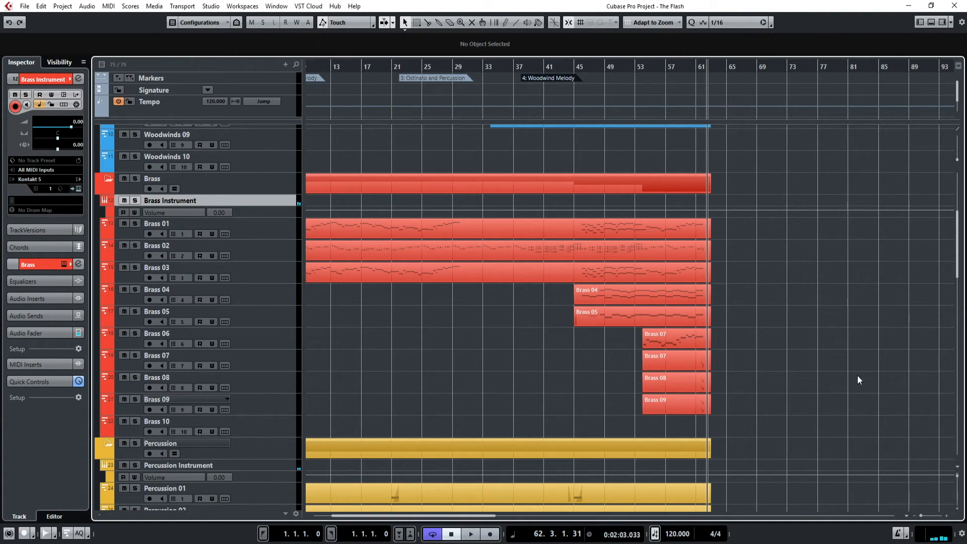
Return the playhead to bar 1 and look over the Woodwinds and Brass tracks across the whole arrangement.
scroll(856, 375, down, 5)
scroll(847, 375, up, 8)
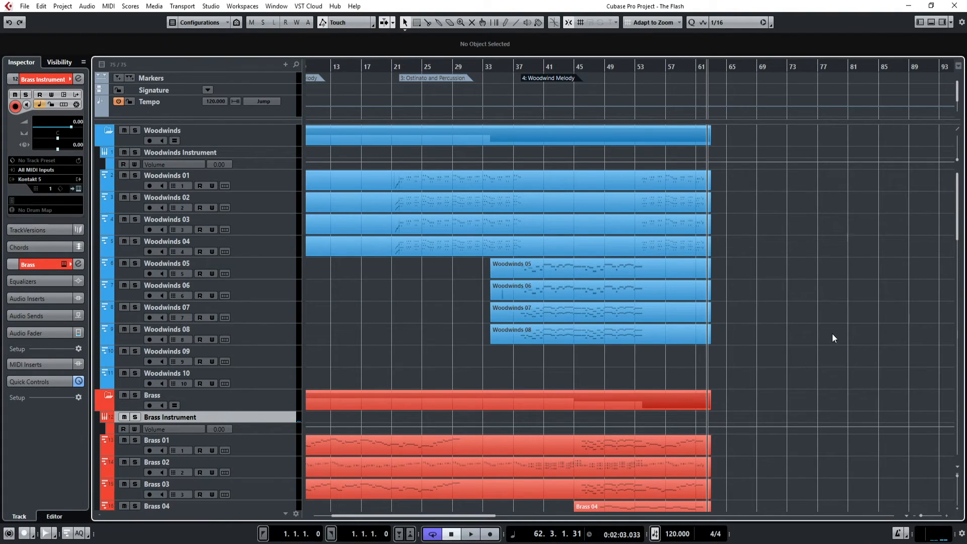
key(shift+b)
key(shift+b)
key(shift+b)
key(shift+b)
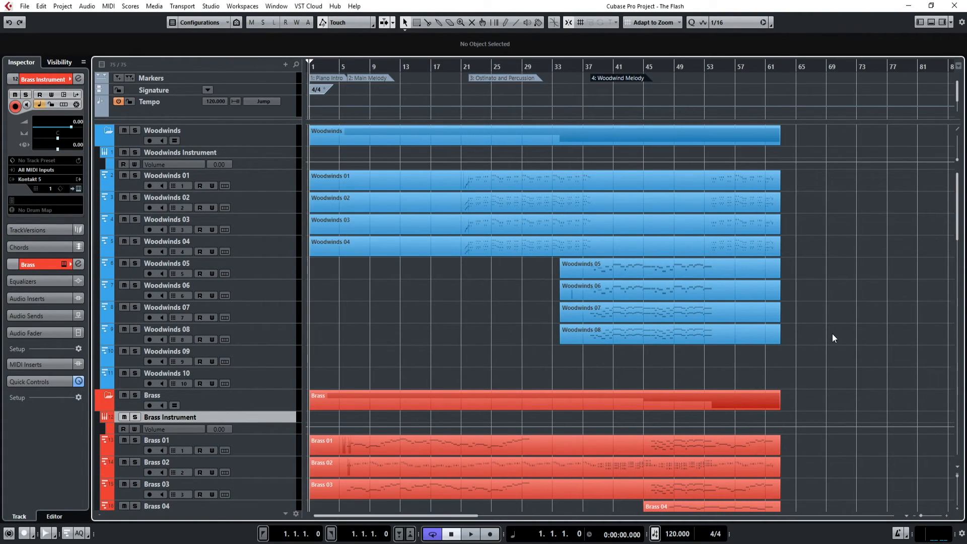
key(g)
scroll(820, 316, down, 3)
scroll(502, 365, up, 3)
drag(439, 516, 335, 516)
scroll(493, 417, up, 2)
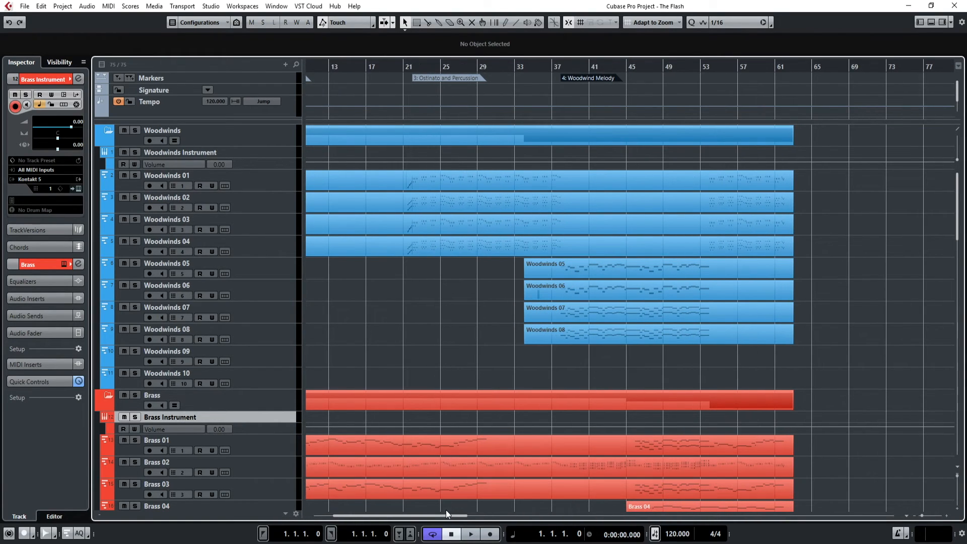
drag(440, 515, 416, 516)
scroll(717, 346, down, 3)
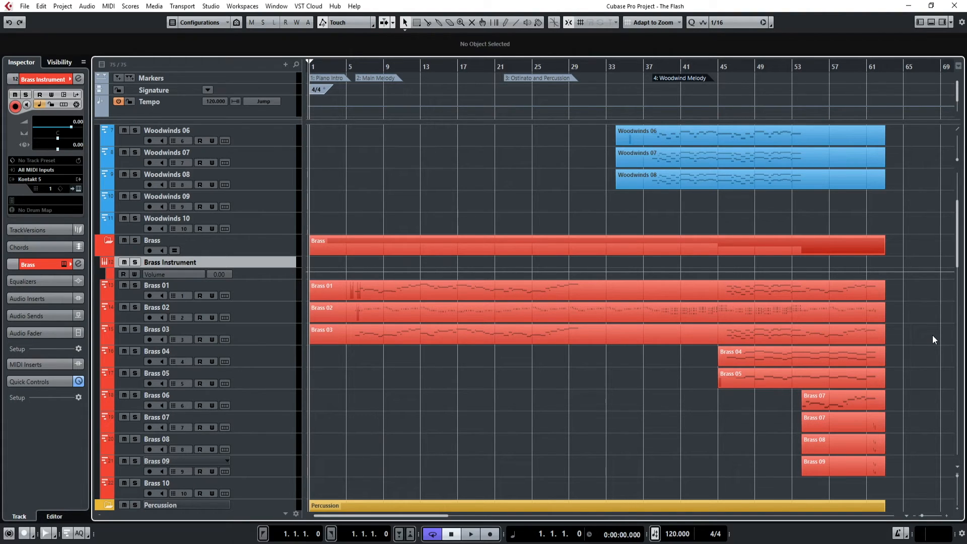
Select and solo the Keys 01 track and start playing its part from bar 1.
scroll(419, 371, down, 12)
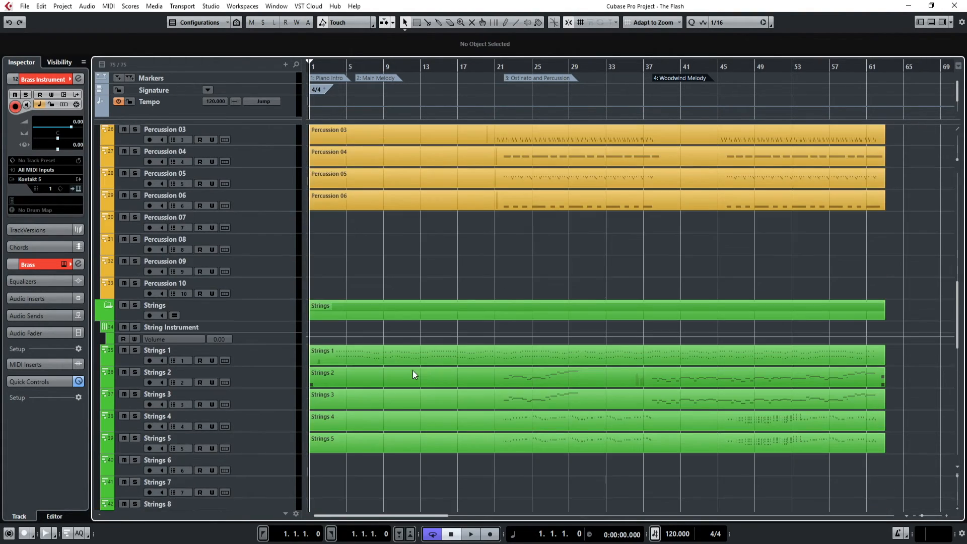
scroll(353, 357, down, 6)
click(275, 285)
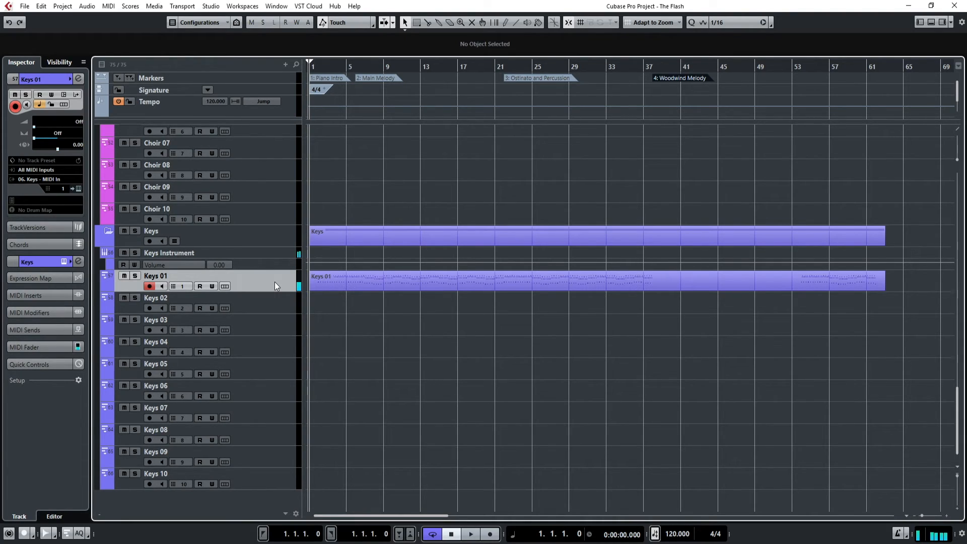
click(135, 275)
key(space)
key(h)
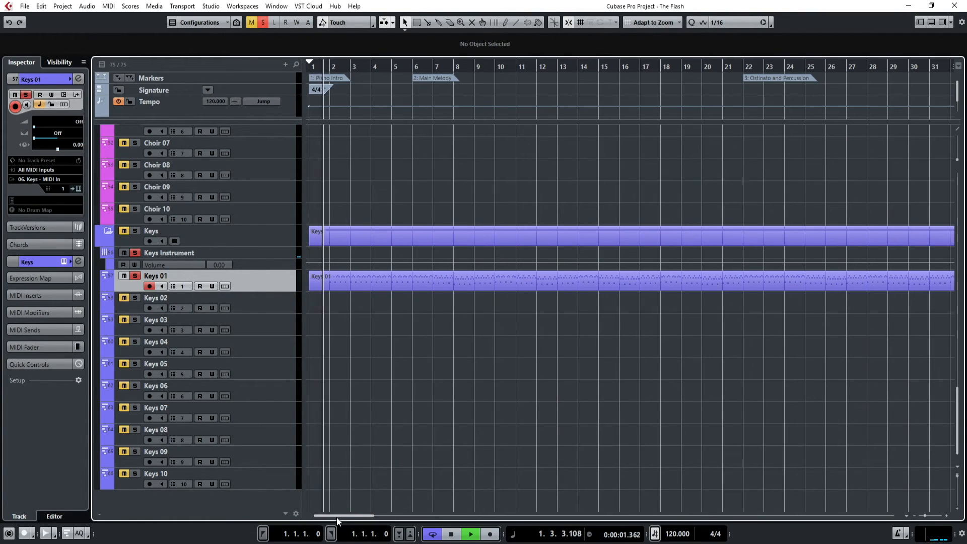
Stop playback, turn off the Keys solo, and return the playhead to bar 1.
key(space)
click(135, 253)
key(period)
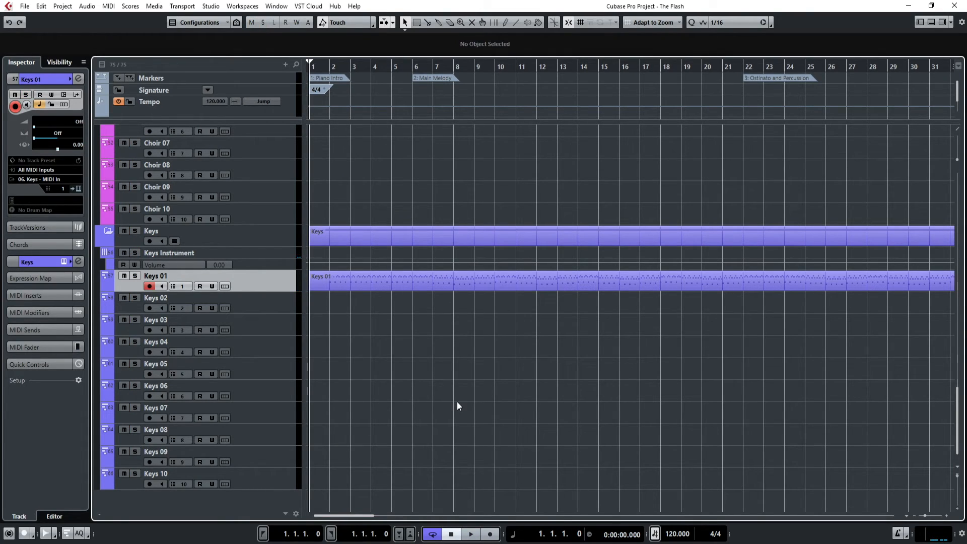
Move the playhead to bar 6, view the opening notes of the Brass 02 part in the key editor, and close it.
scroll(459, 398, up, 20)
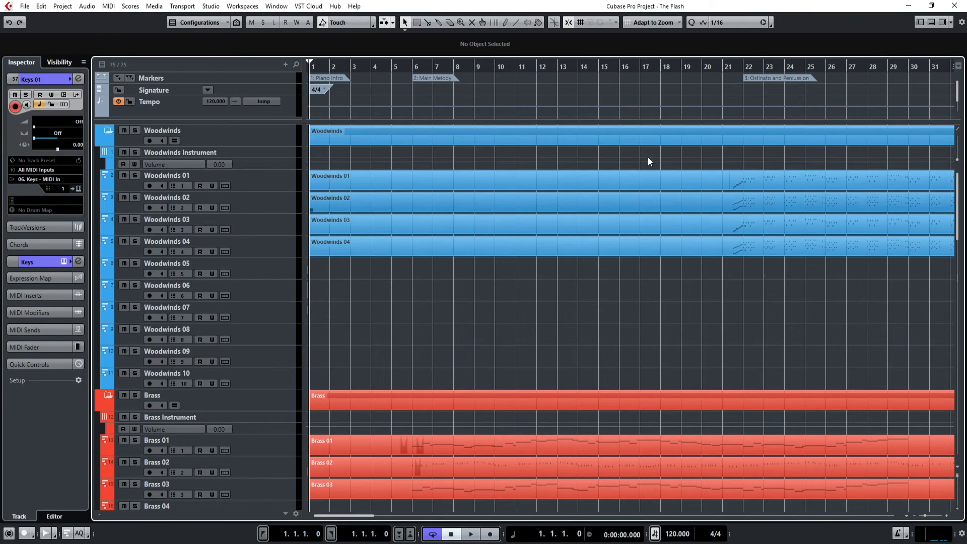
click(413, 68)
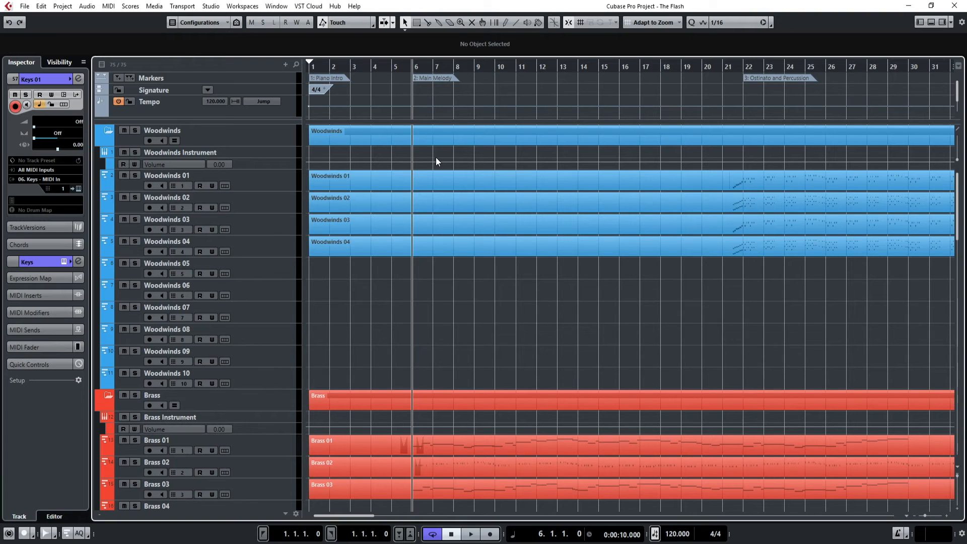
double_click(437, 464)
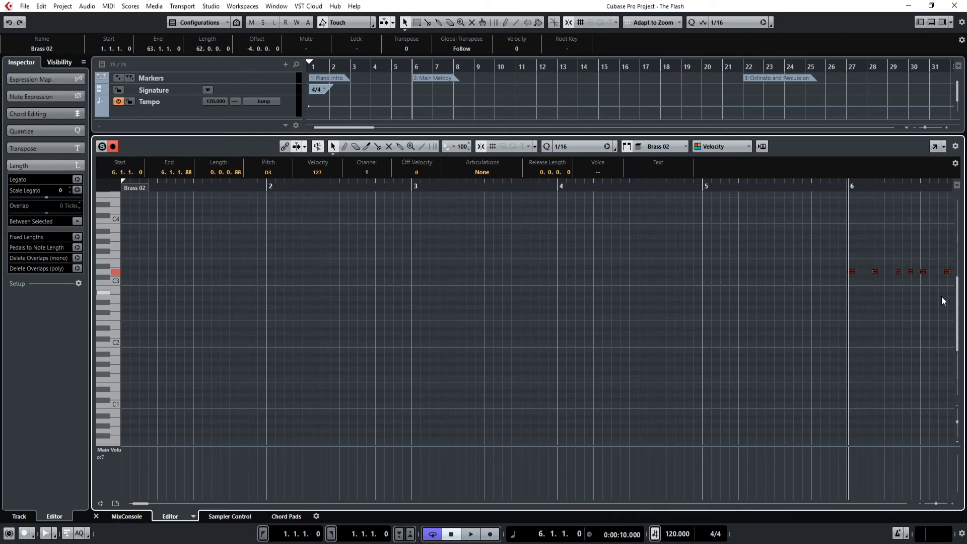
click(96, 516)
click(499, 351)
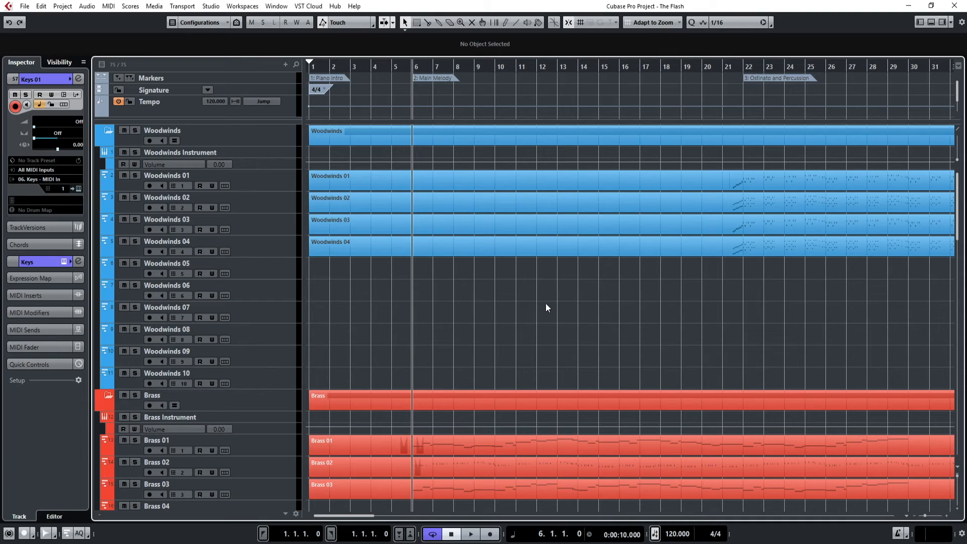
Look over the Woodwinds and Brass tracks and move the playhead back to the start of the project.
scroll(556, 355, down, 5)
scroll(553, 351, up, 5)
key(Home)
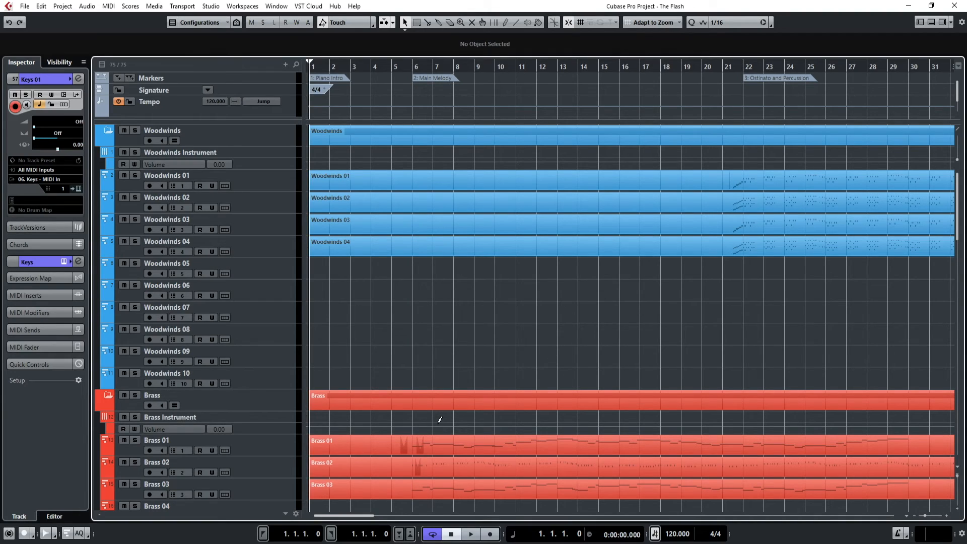